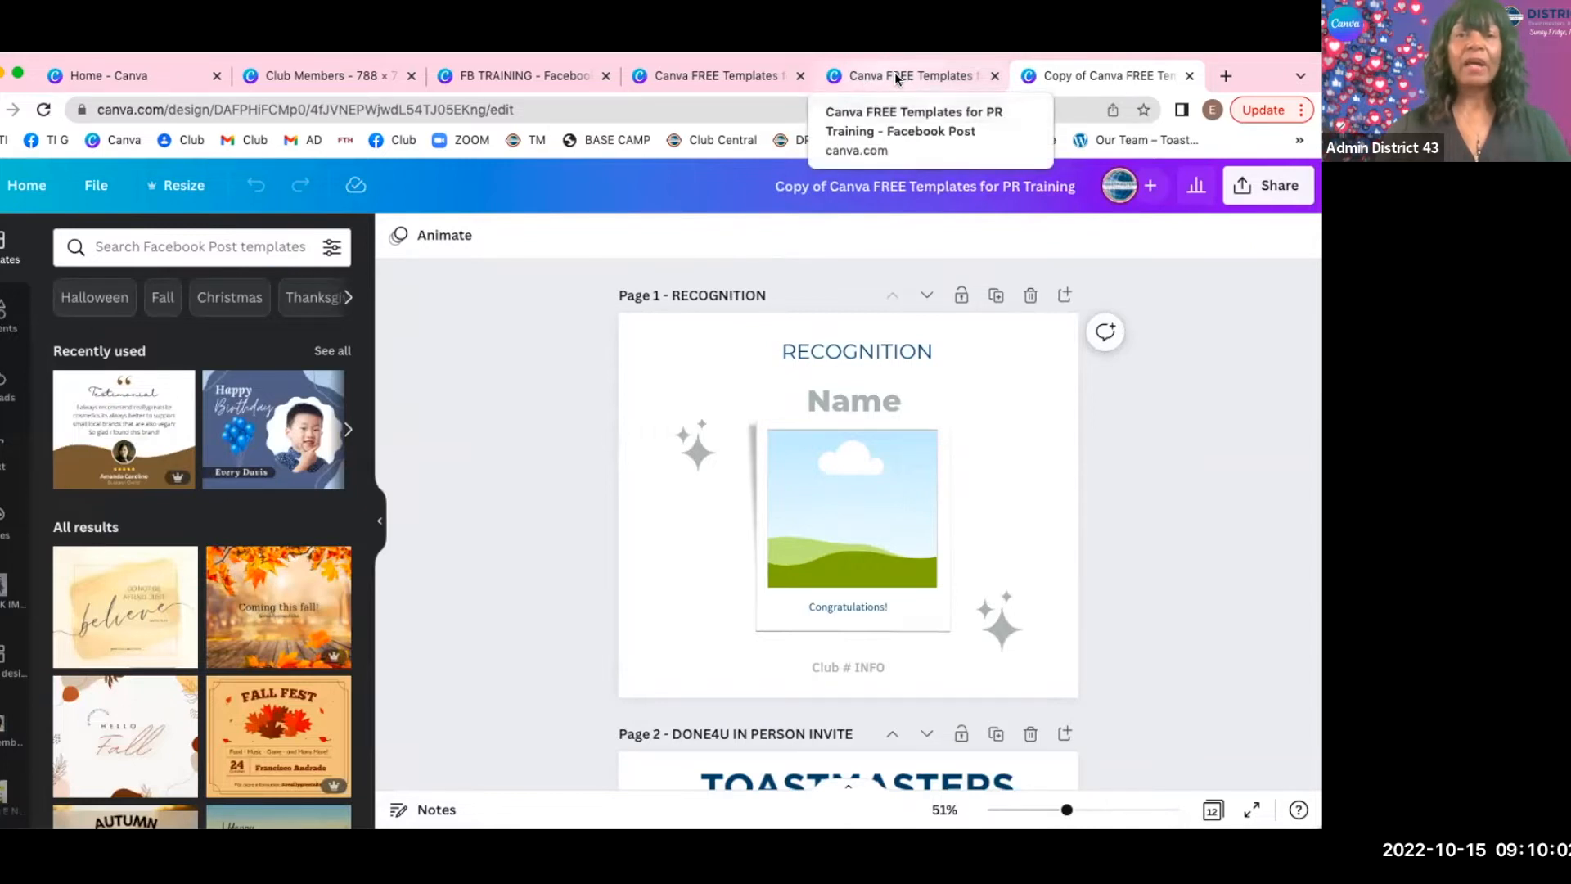
# Compare the shared PR Training template design with its copy across the open browser tabs.
pyautogui.click(898, 78)
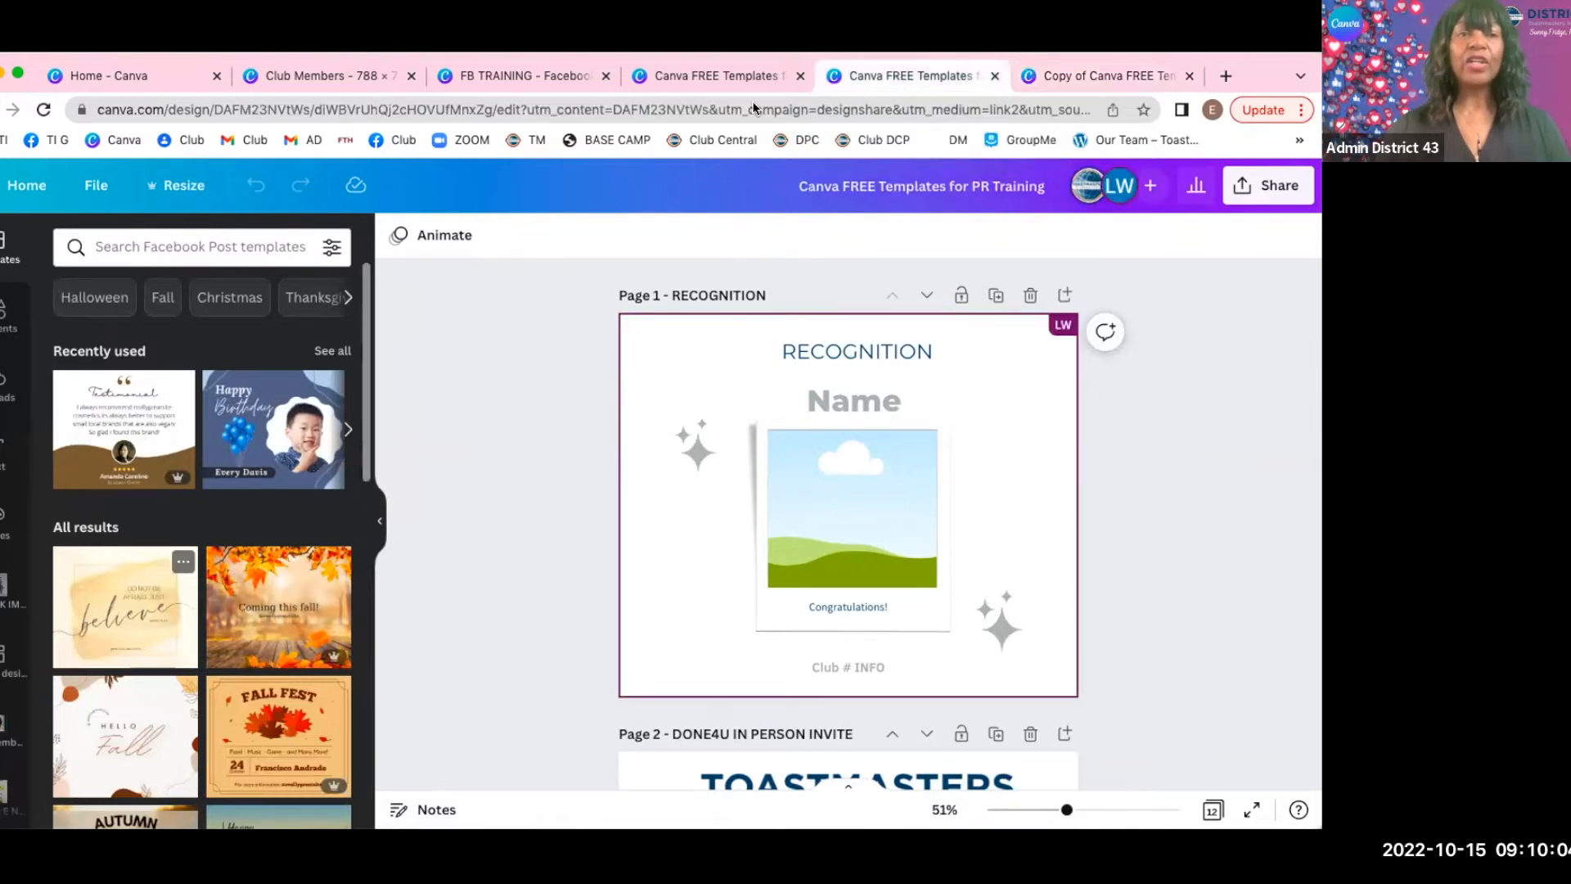
pyautogui.click(1080, 75)
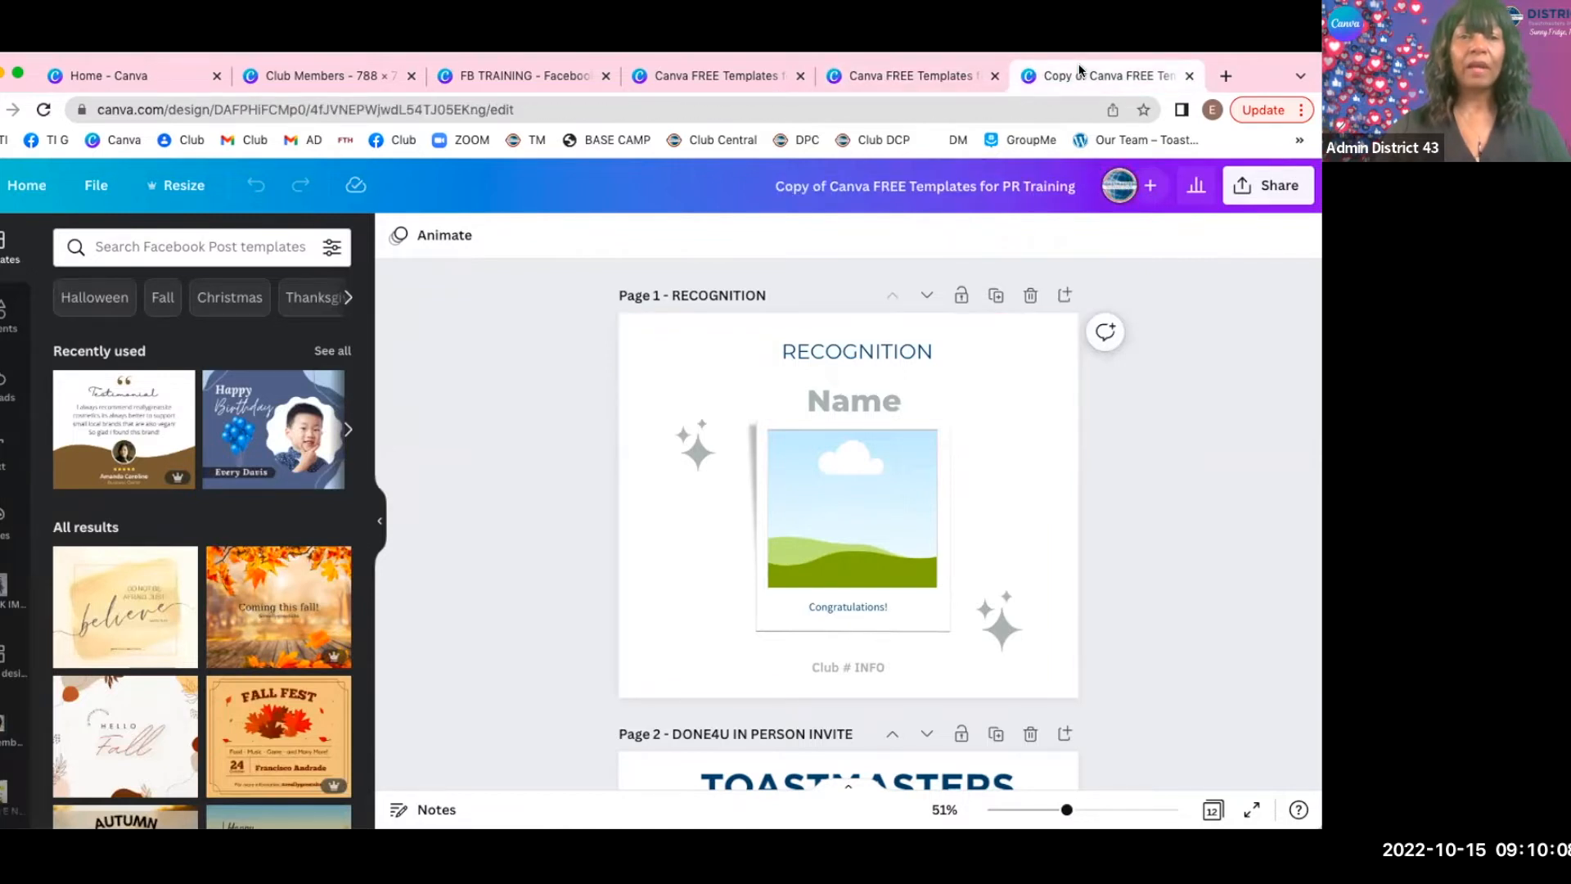
pyautogui.click(711, 78)
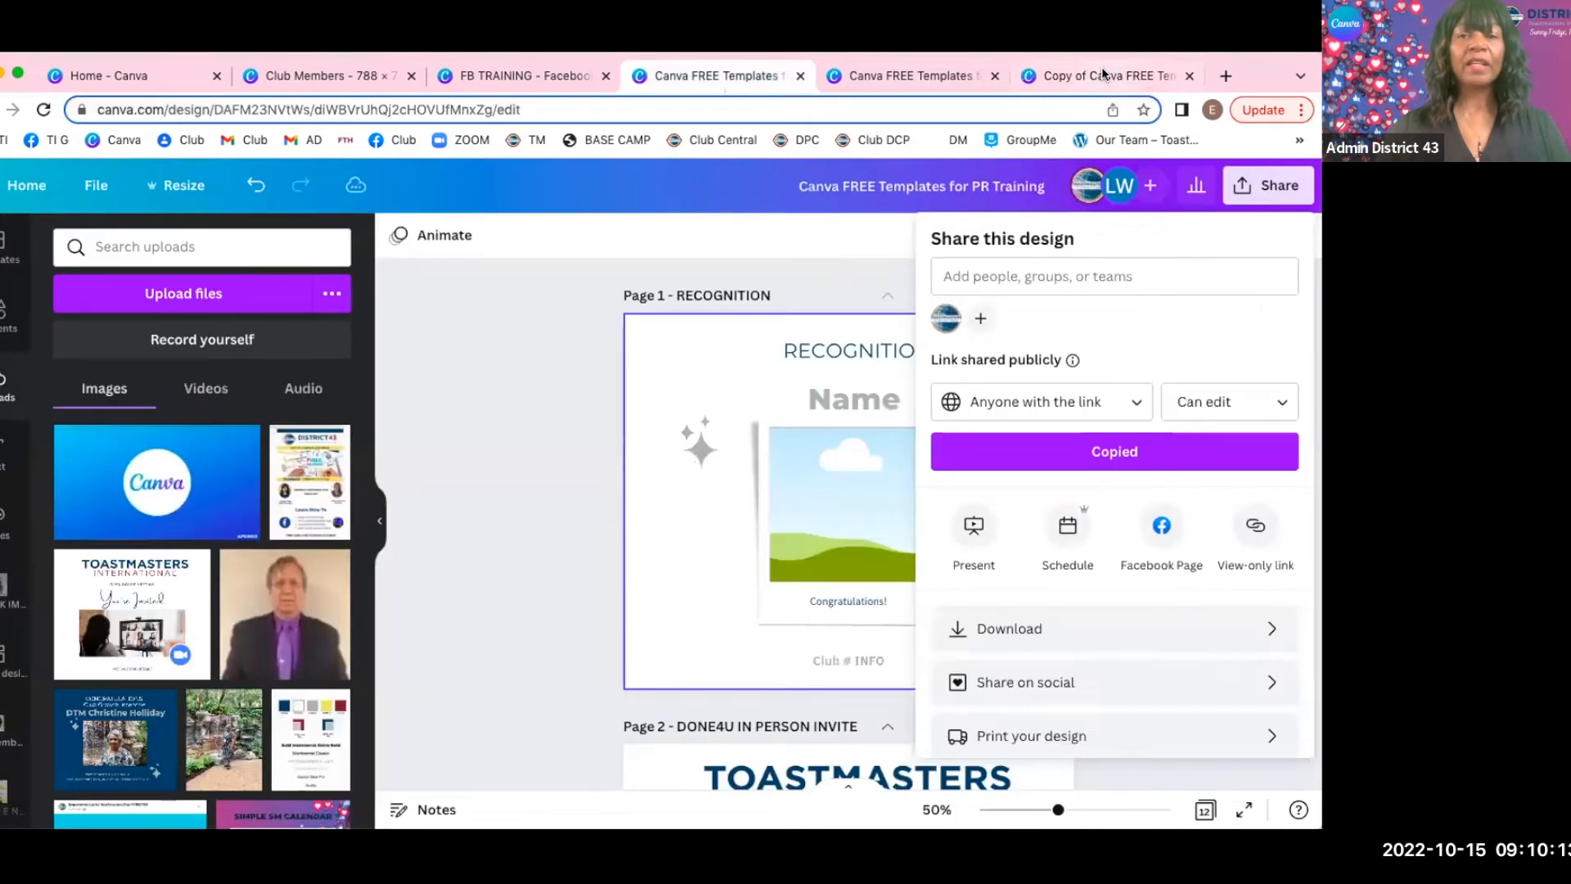
pyautogui.click(1102, 72)
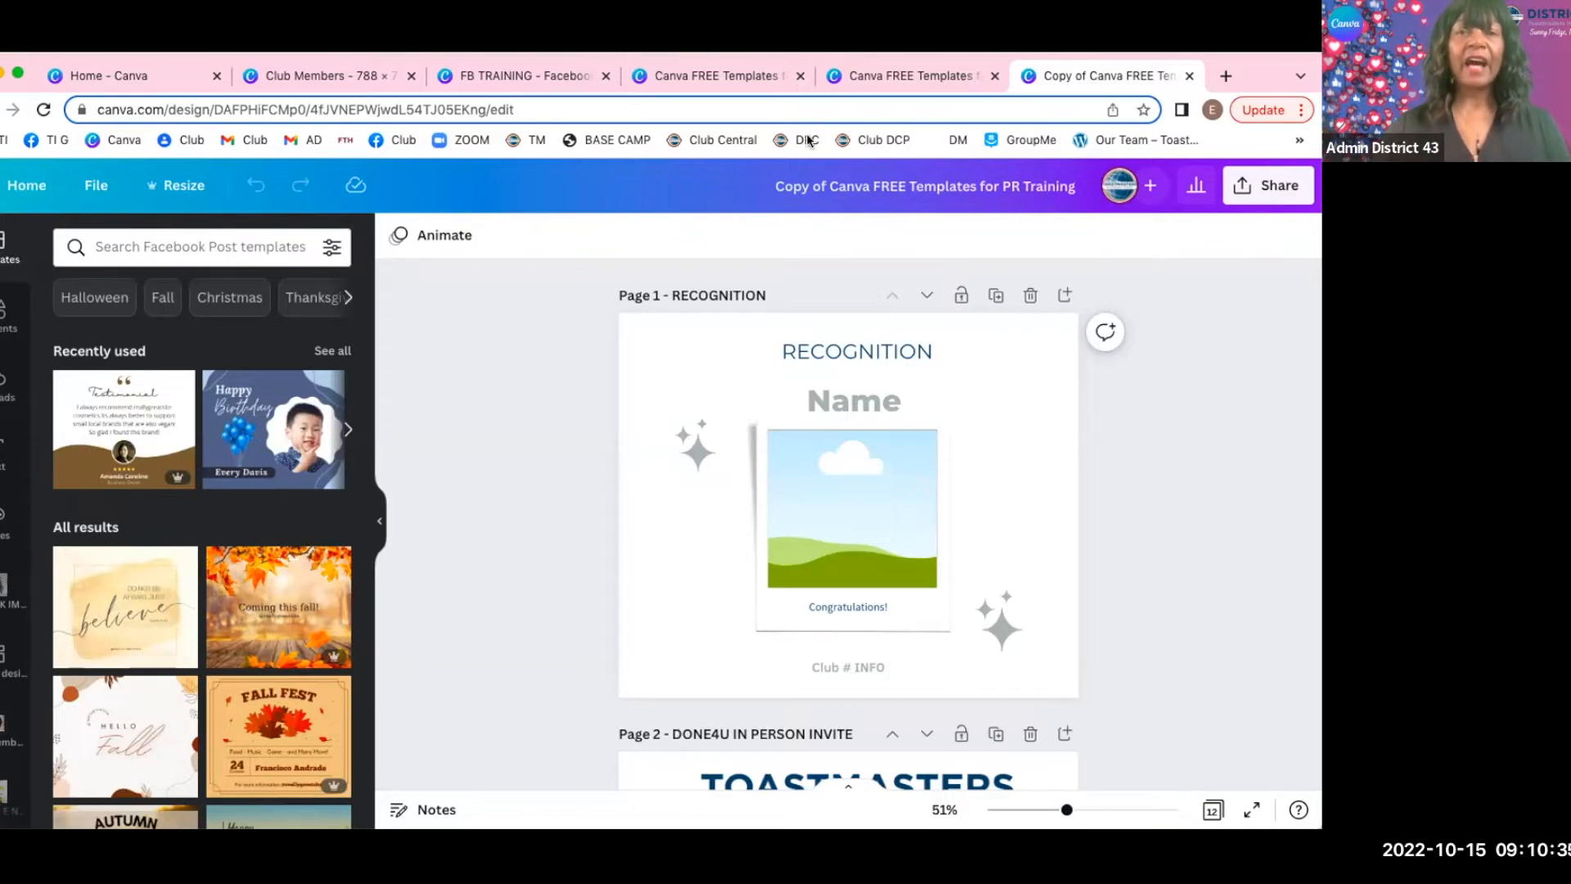
# Return from the copied design to the Canva home page and bring up the recent designs.
pyautogui.click(16, 192)
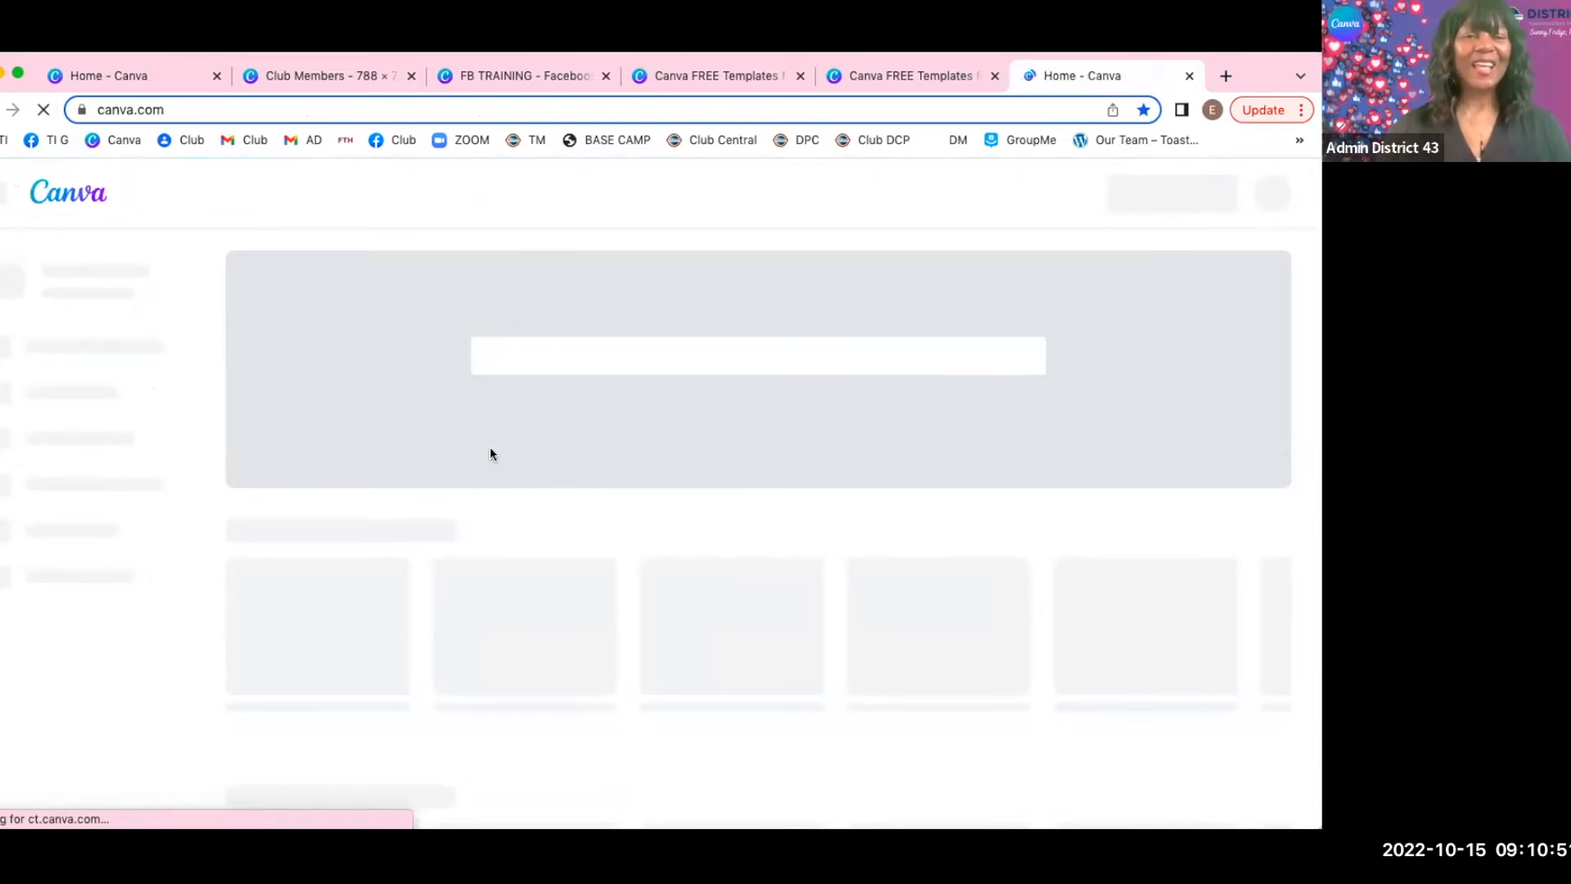
pyautogui.scroll(-2, 475, 573)
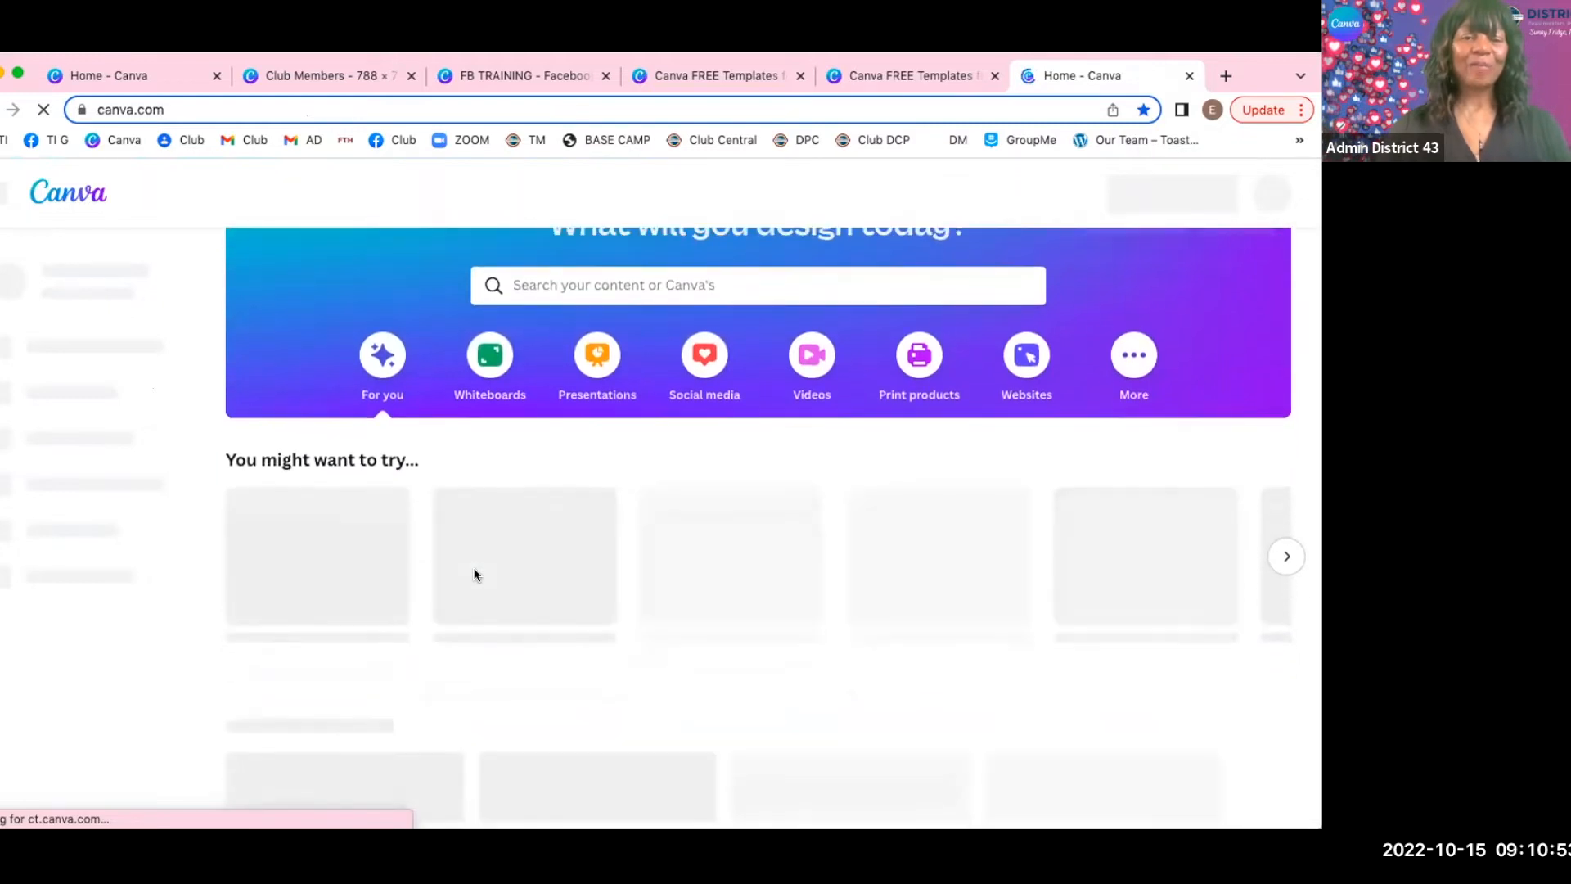
pyautogui.scroll(-4, 474, 574)
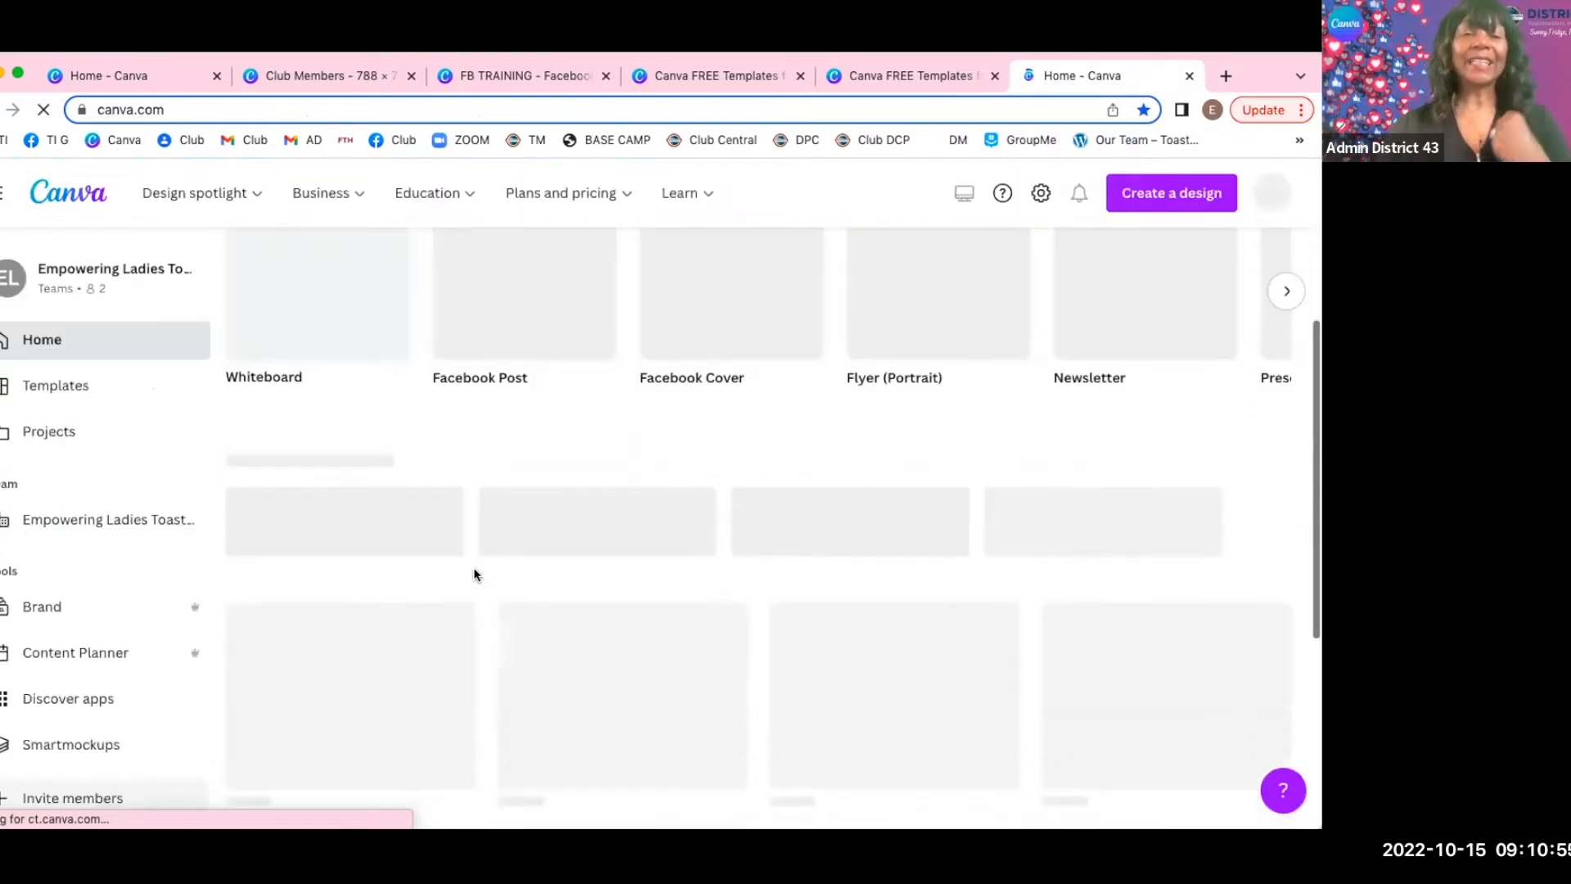
pyautogui.scroll(-1, 475, 575)
pyautogui.scroll(-1, 476, 576)
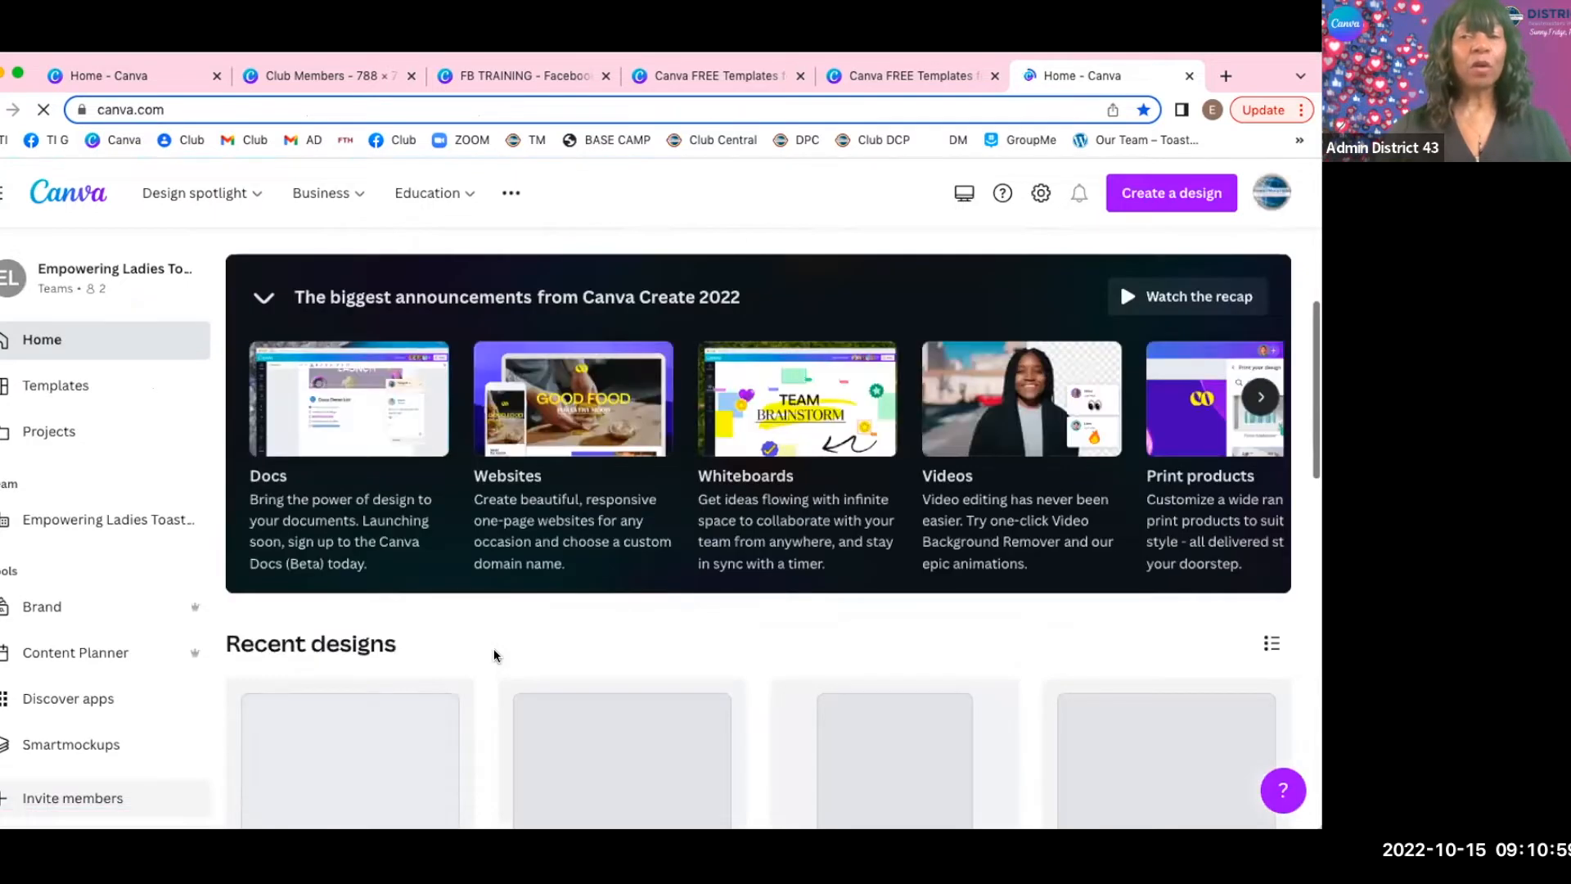
pyautogui.scroll(-5, 494, 648)
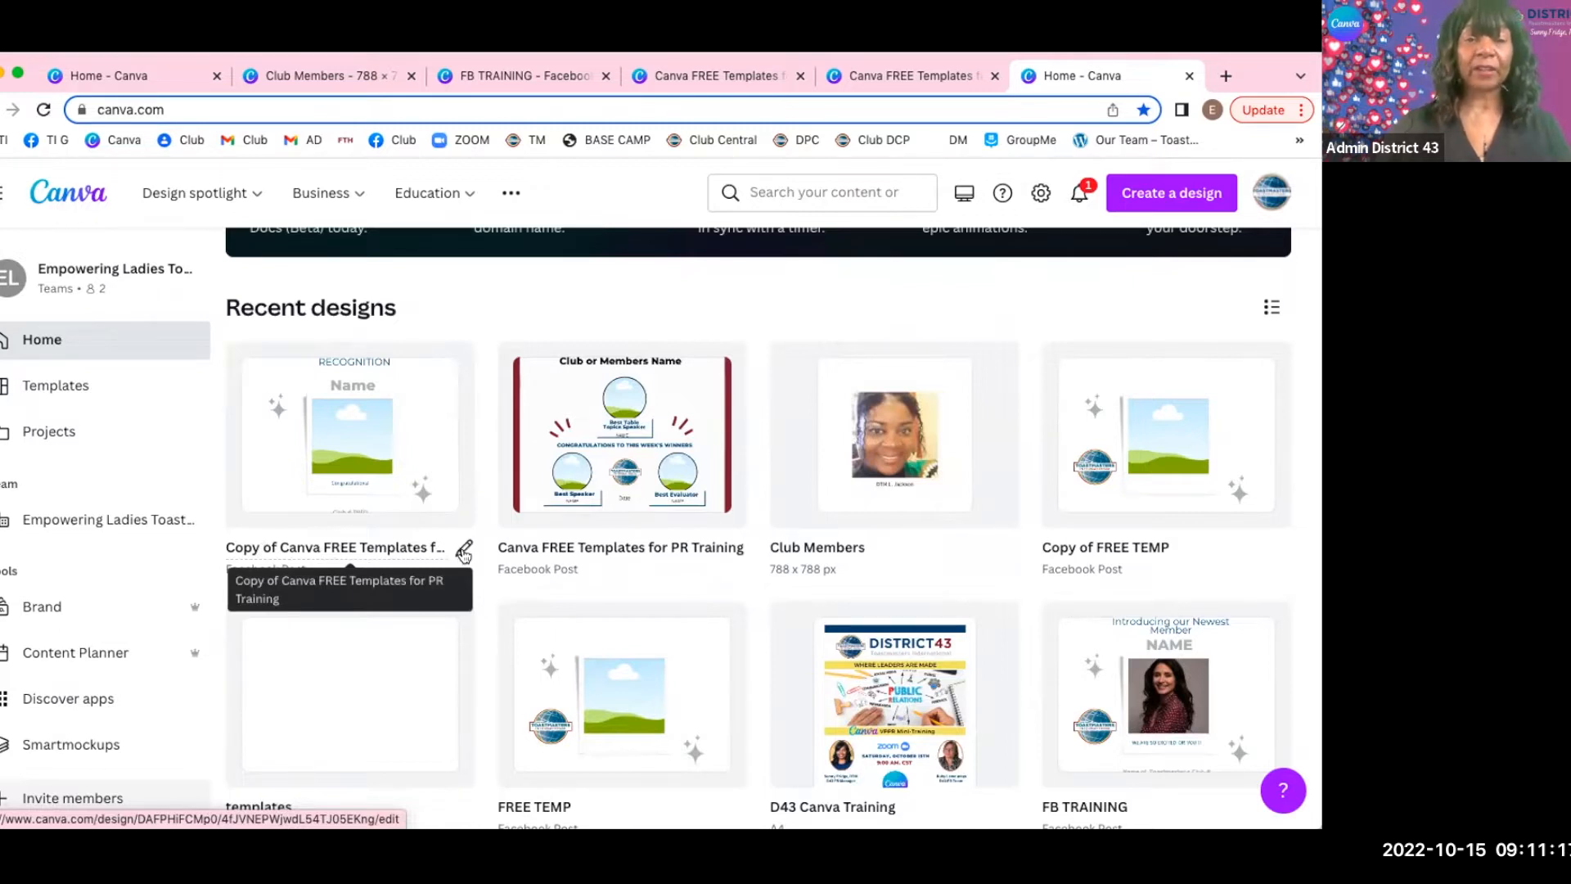
# Rename the copied PR Training design as "TM original canva FB templates".
pyautogui.click(463, 554)
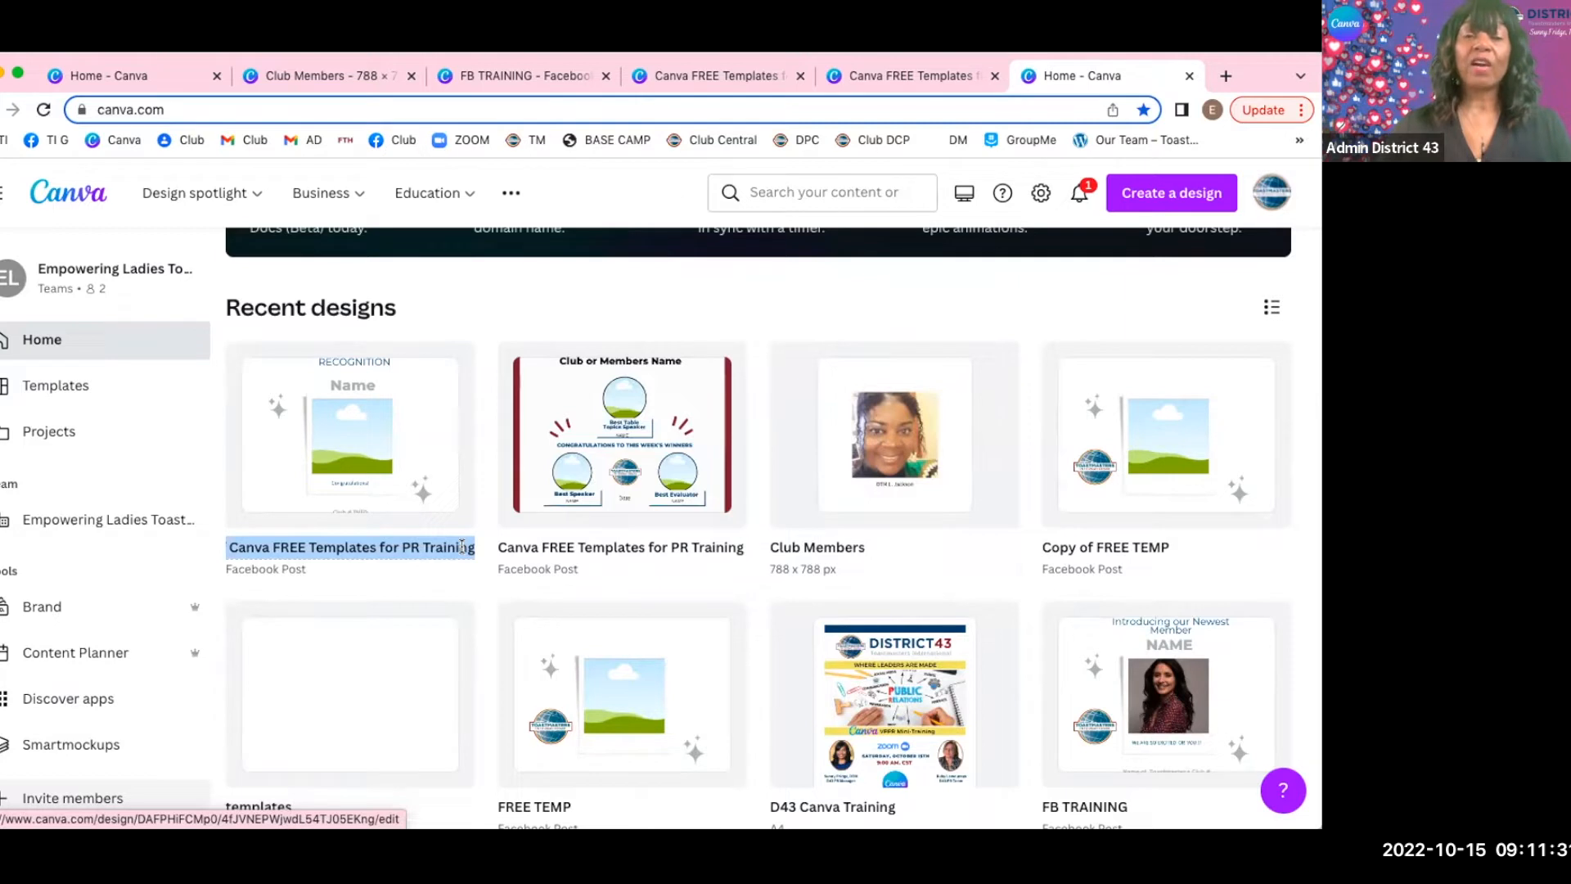
pyautogui.write('o')
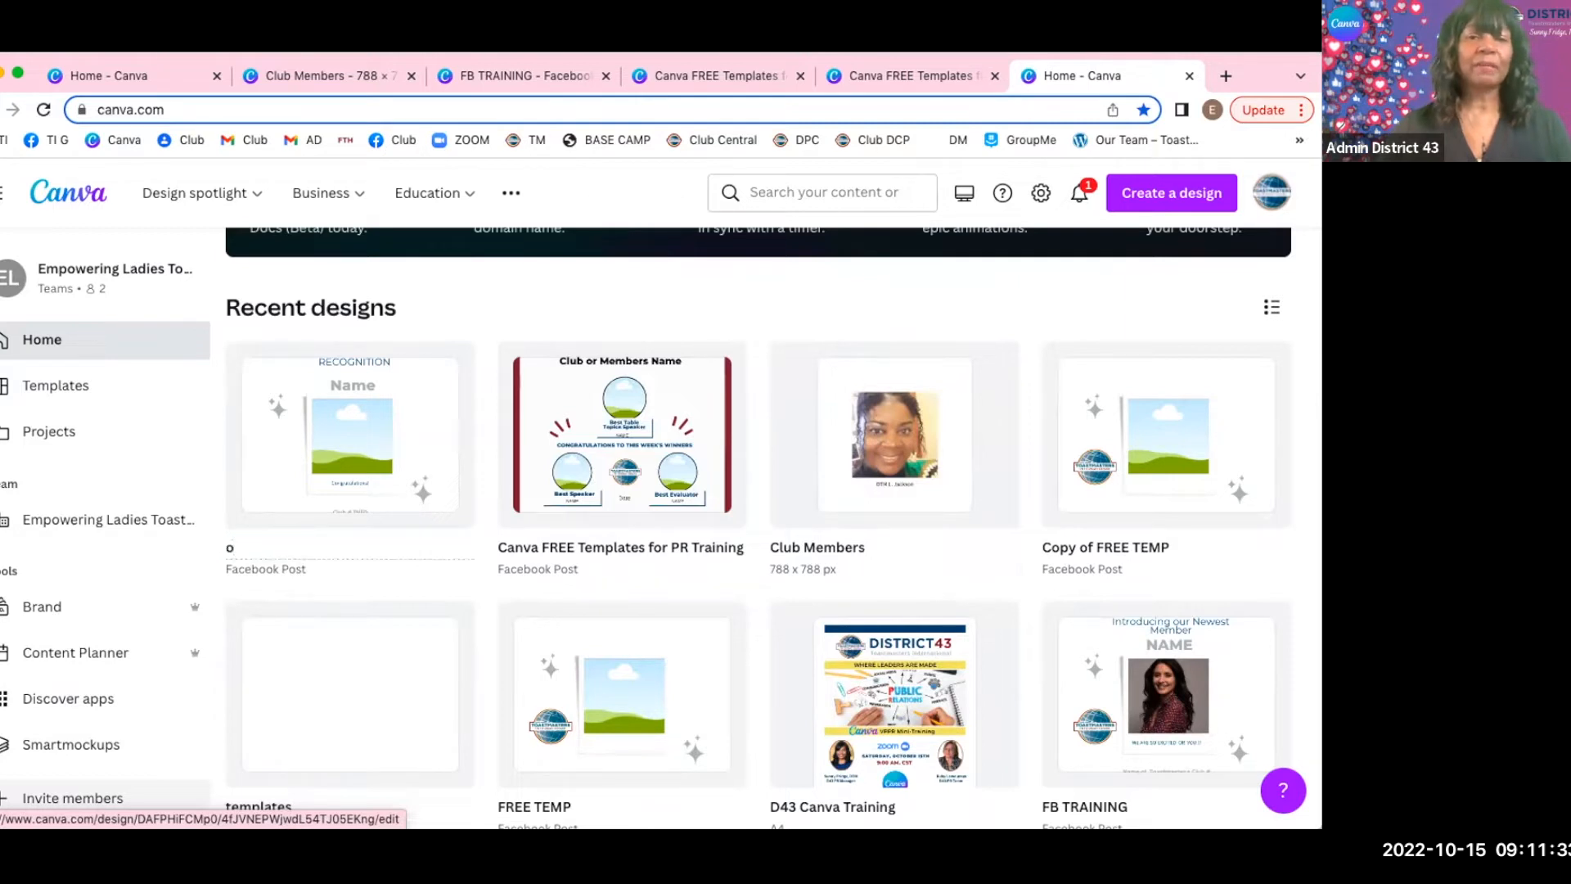
pyautogui.write('rigional')
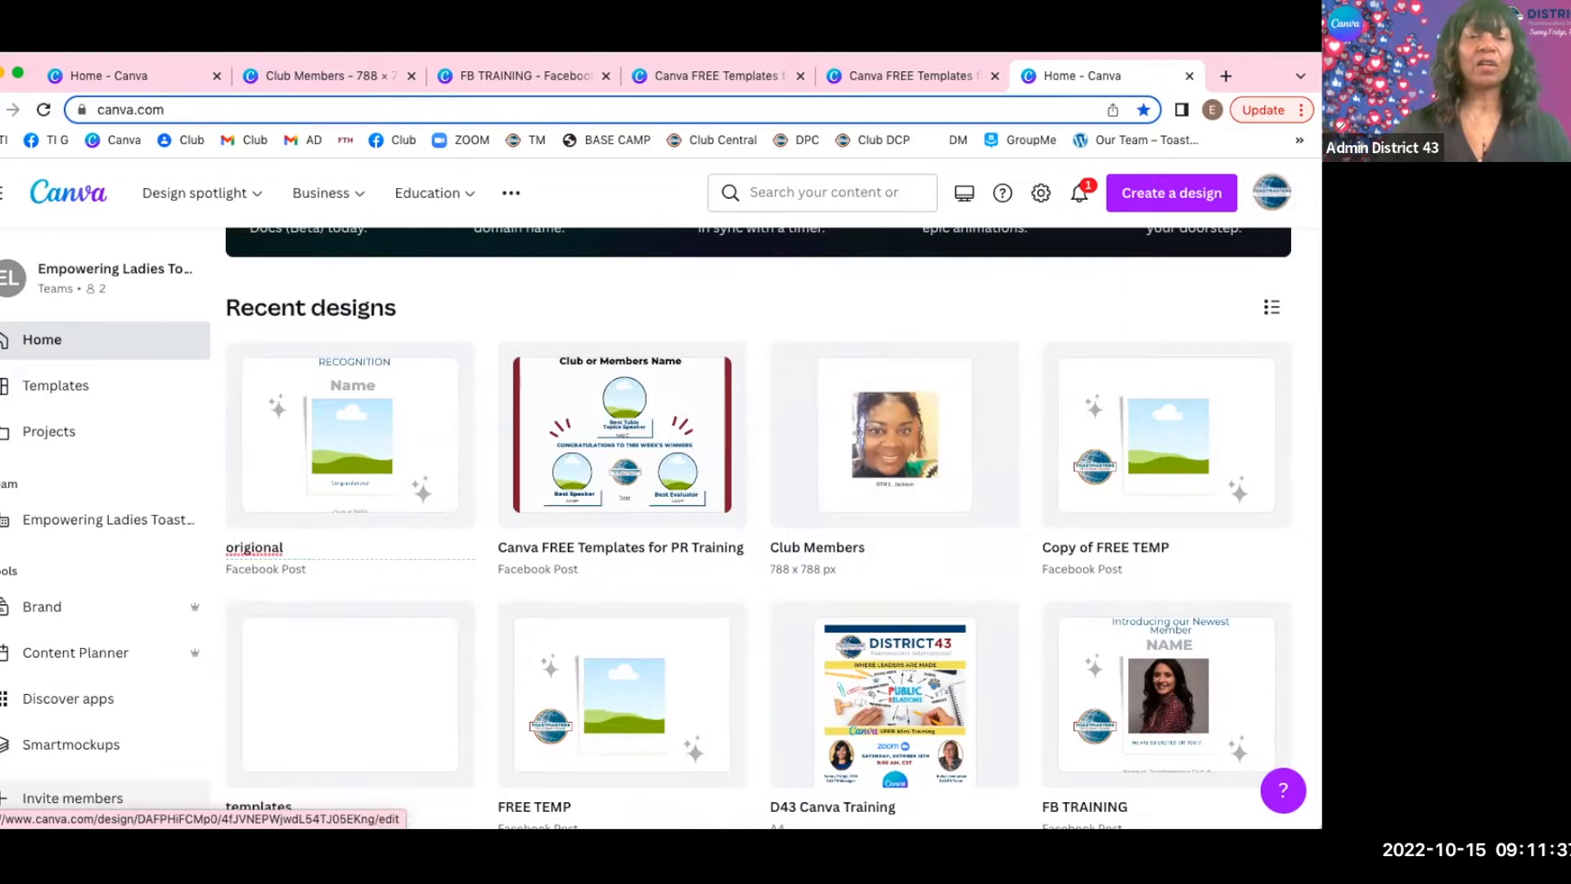
pyautogui.press('BackSpace')
pyautogui.press('BackSpace')
pyautogui.press('BackSpace')
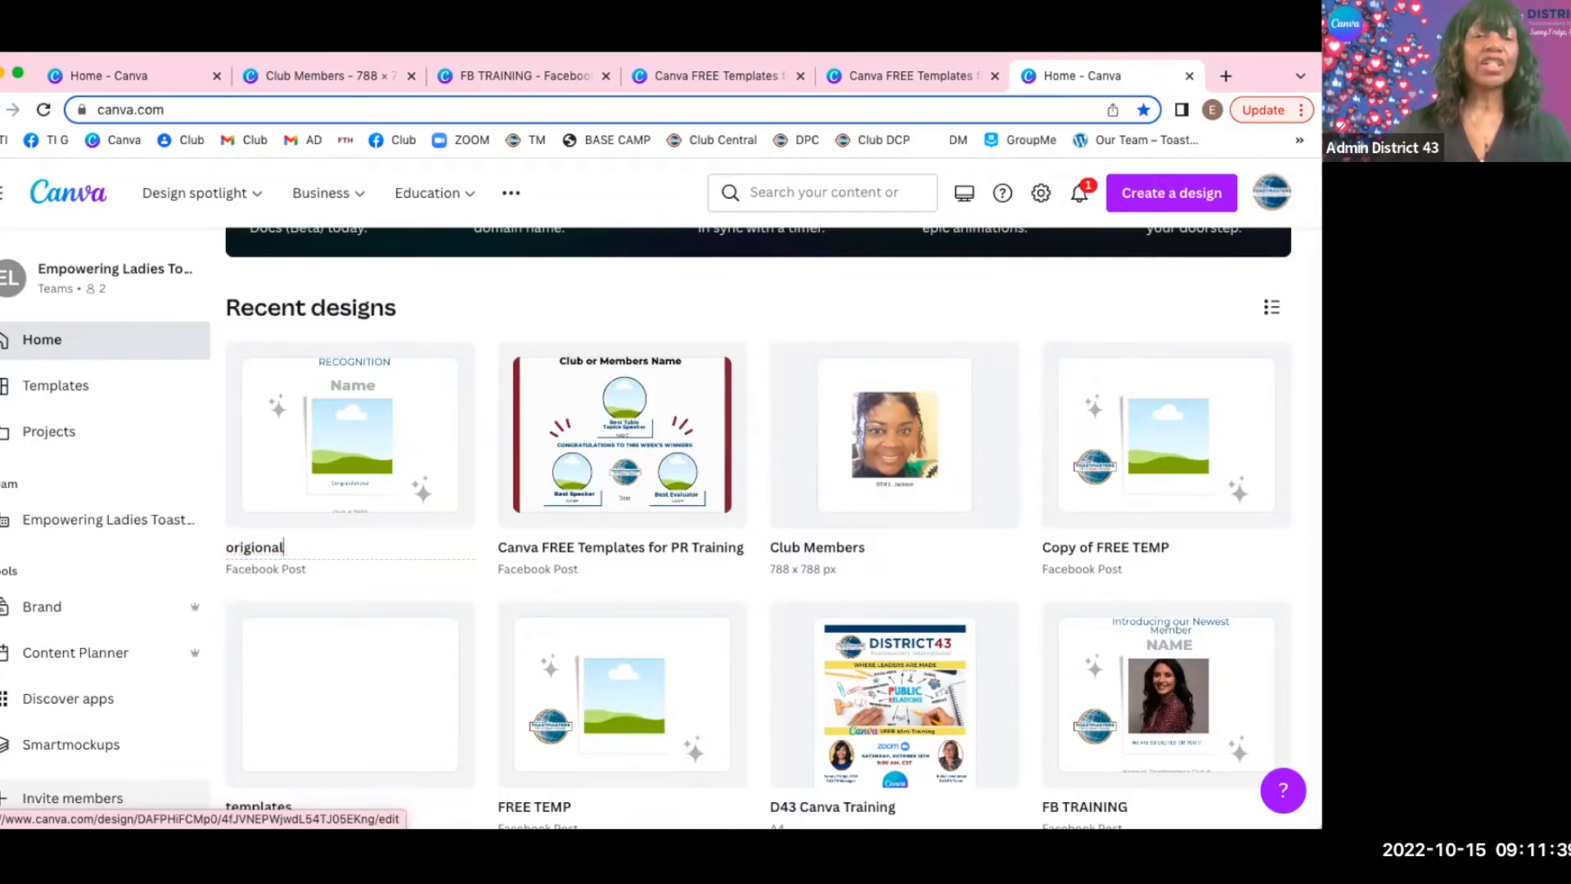
pyautogui.press('BackSpace')
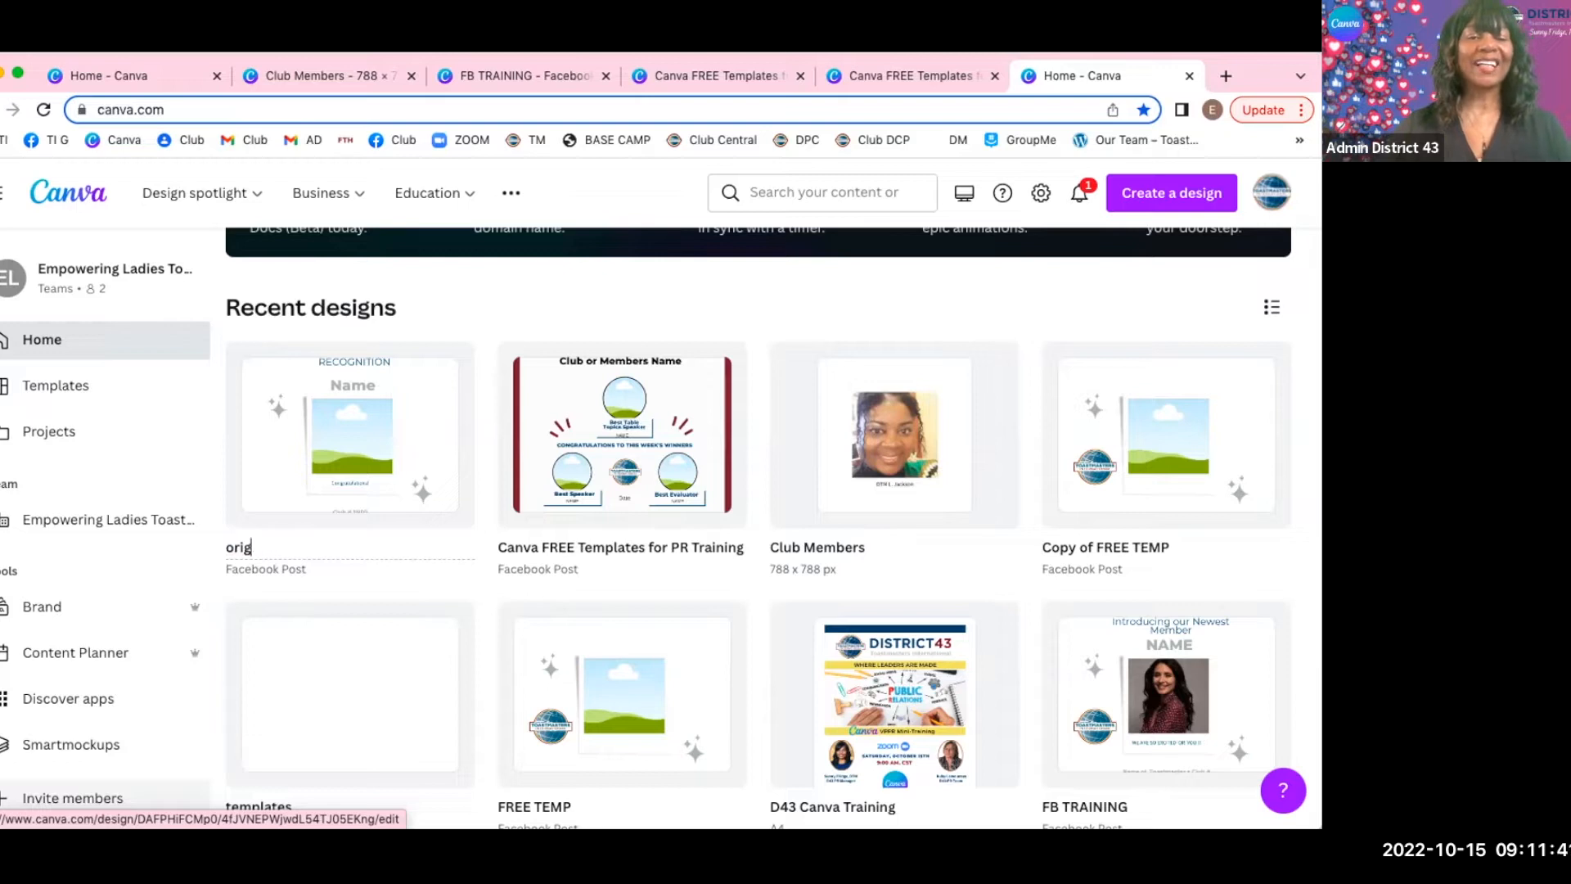
pyautogui.write('al')
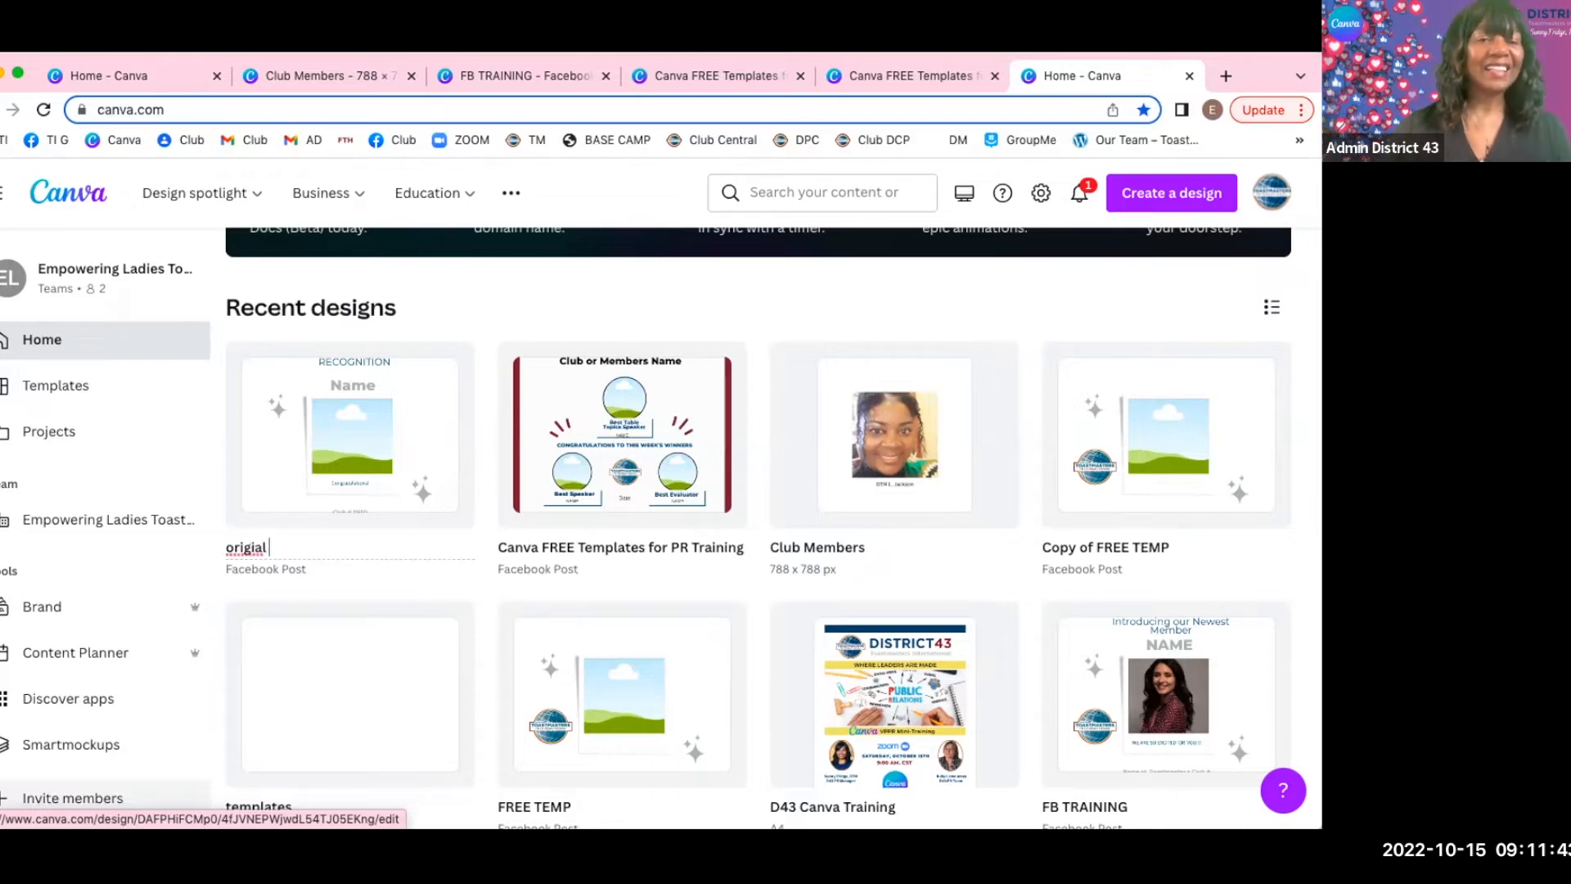
pyautogui.rightClick(254, 547)
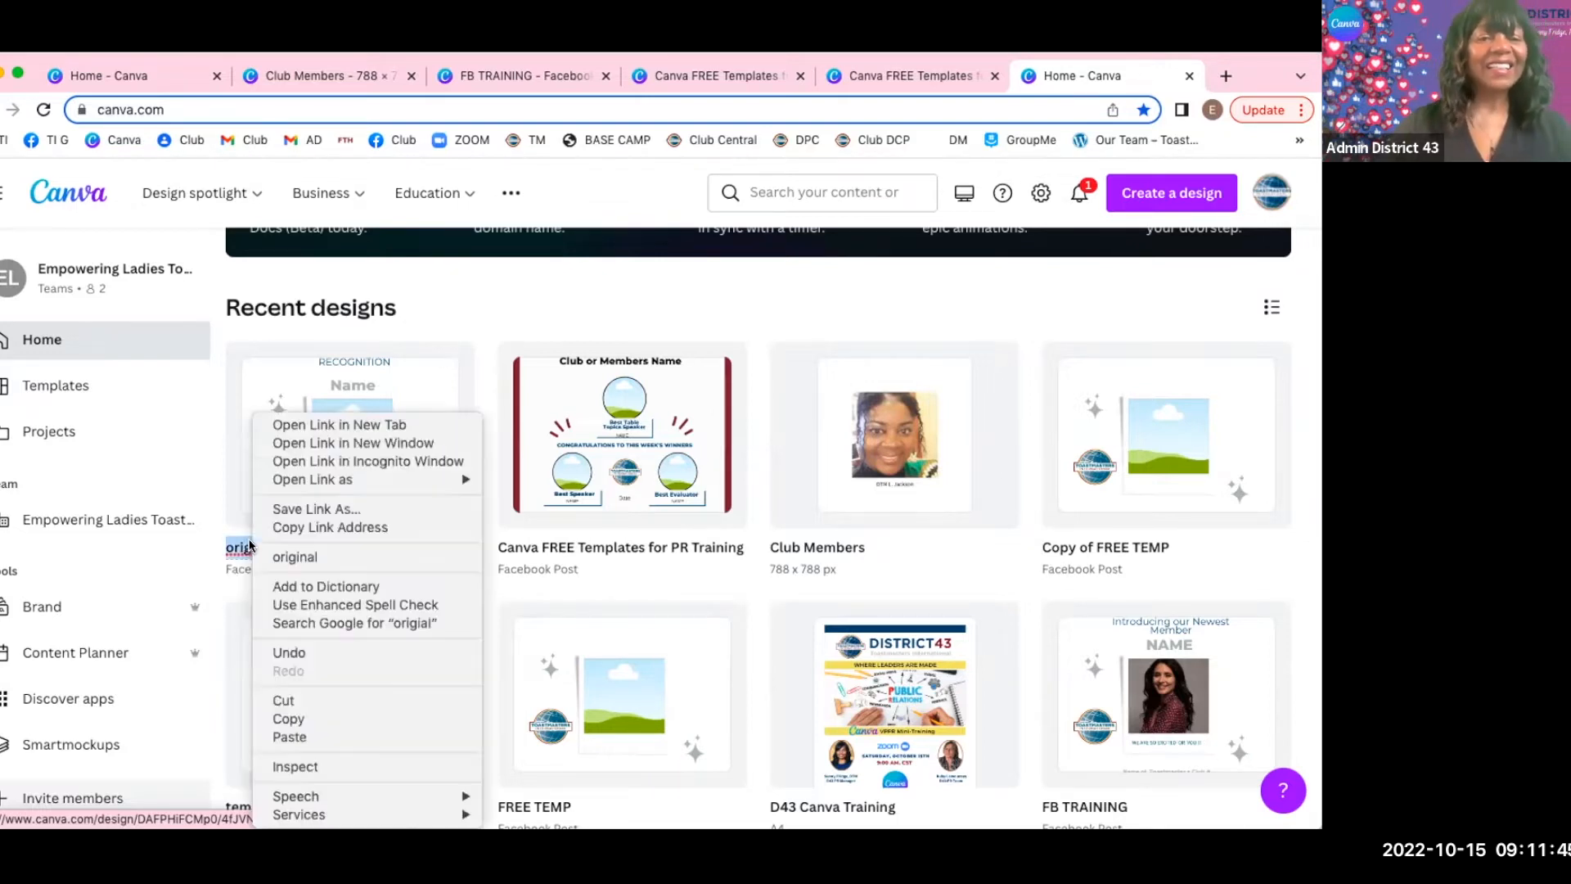
pyautogui.click(293, 556)
pyautogui.write('canva')
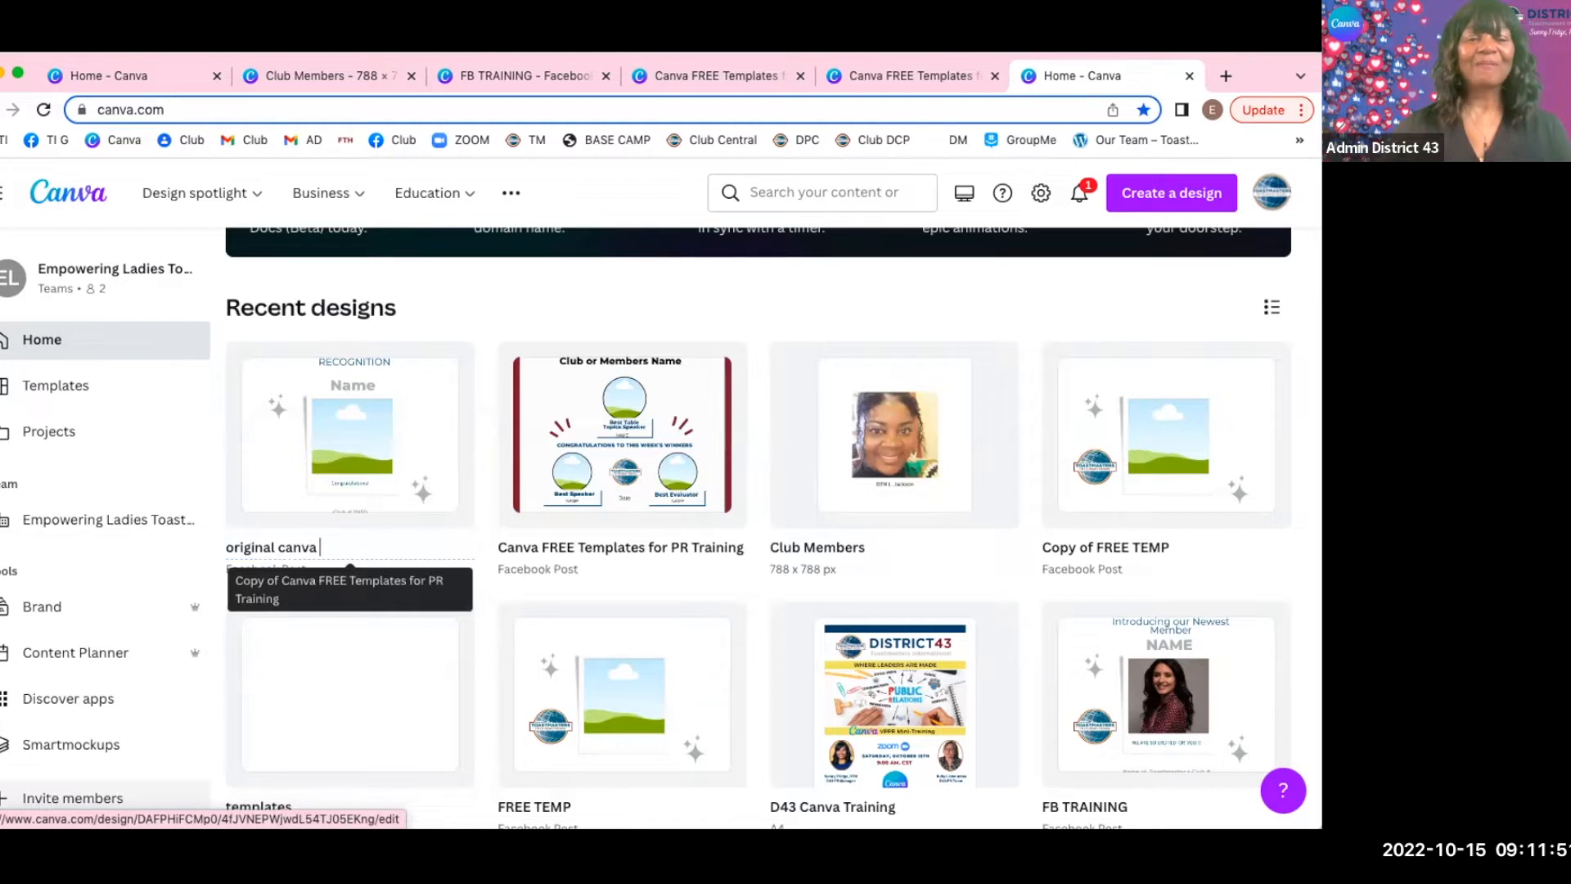
pyautogui.write(' FB')
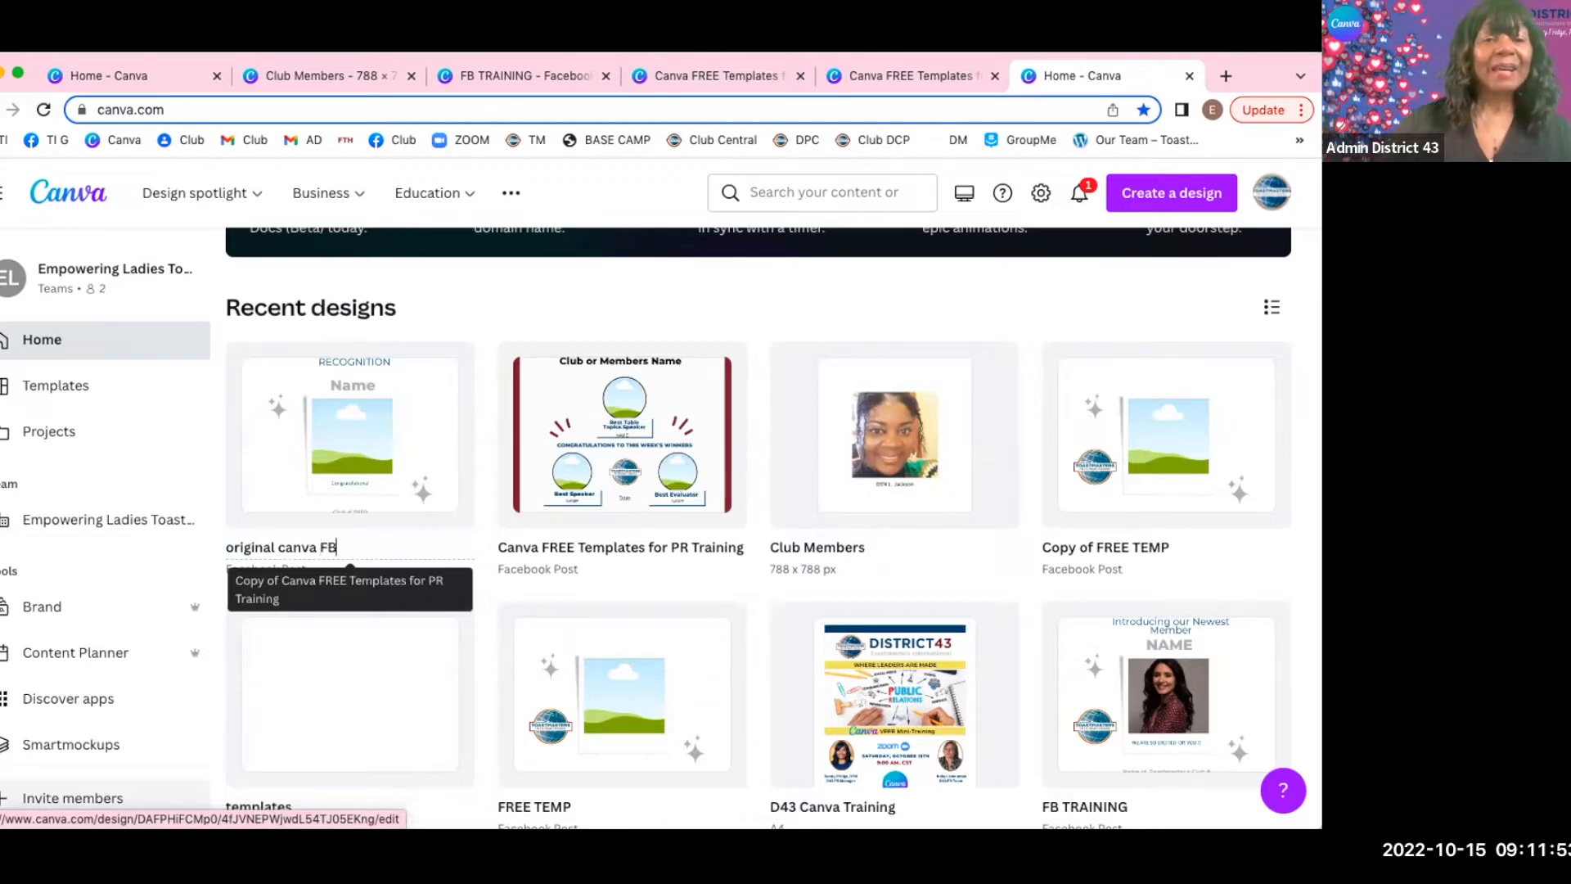
pyautogui.write(' templates')
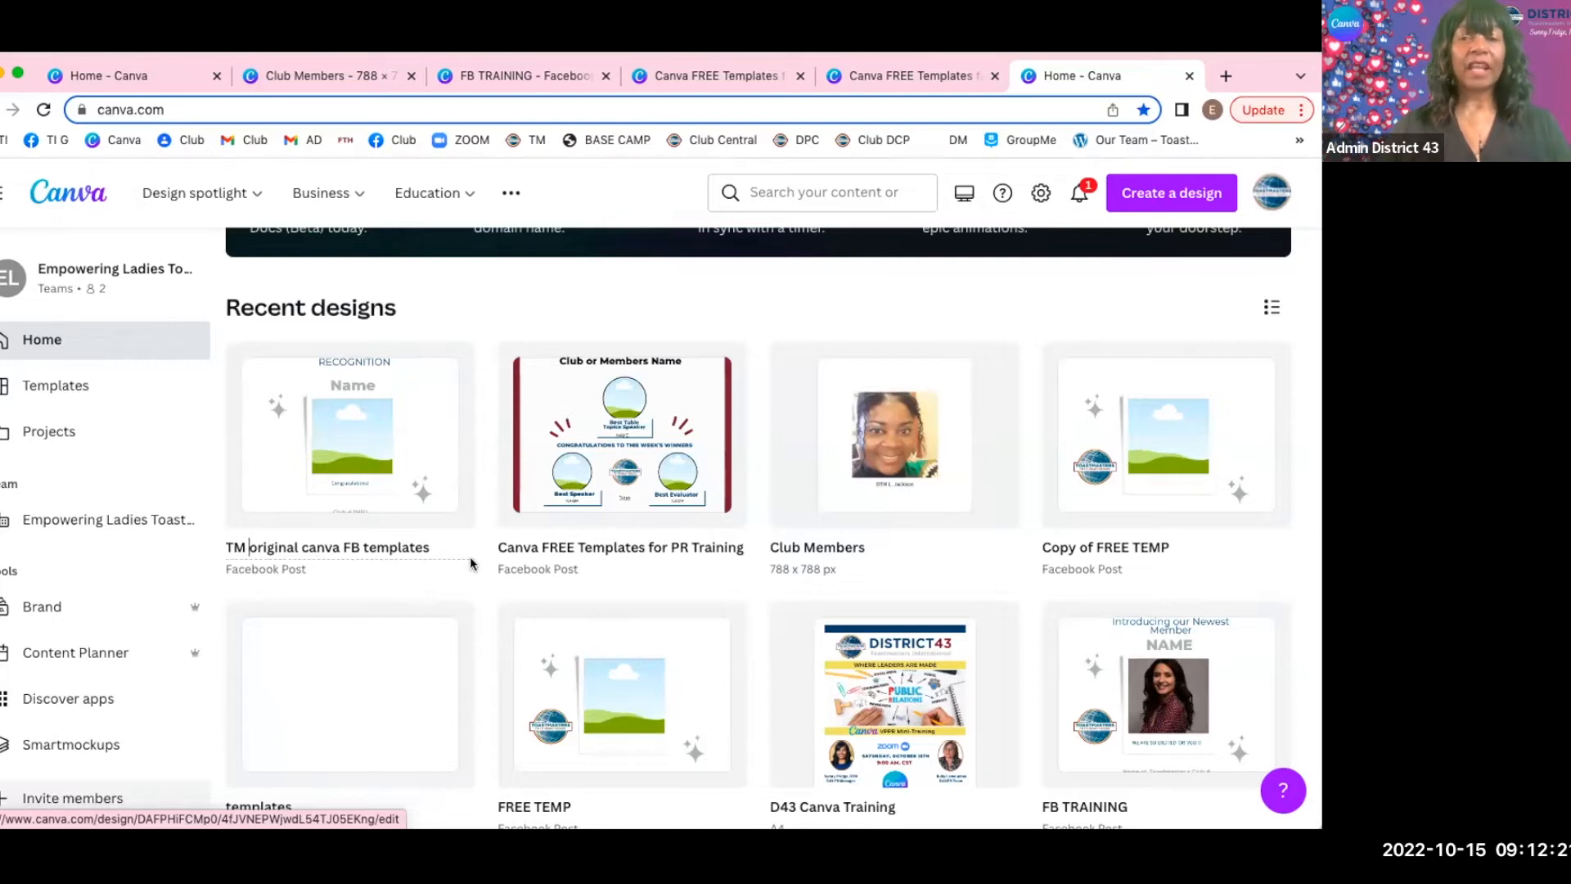
# Make a copy of the "TM original canva FB templates" design.
pyautogui.moveTo(455, 378)
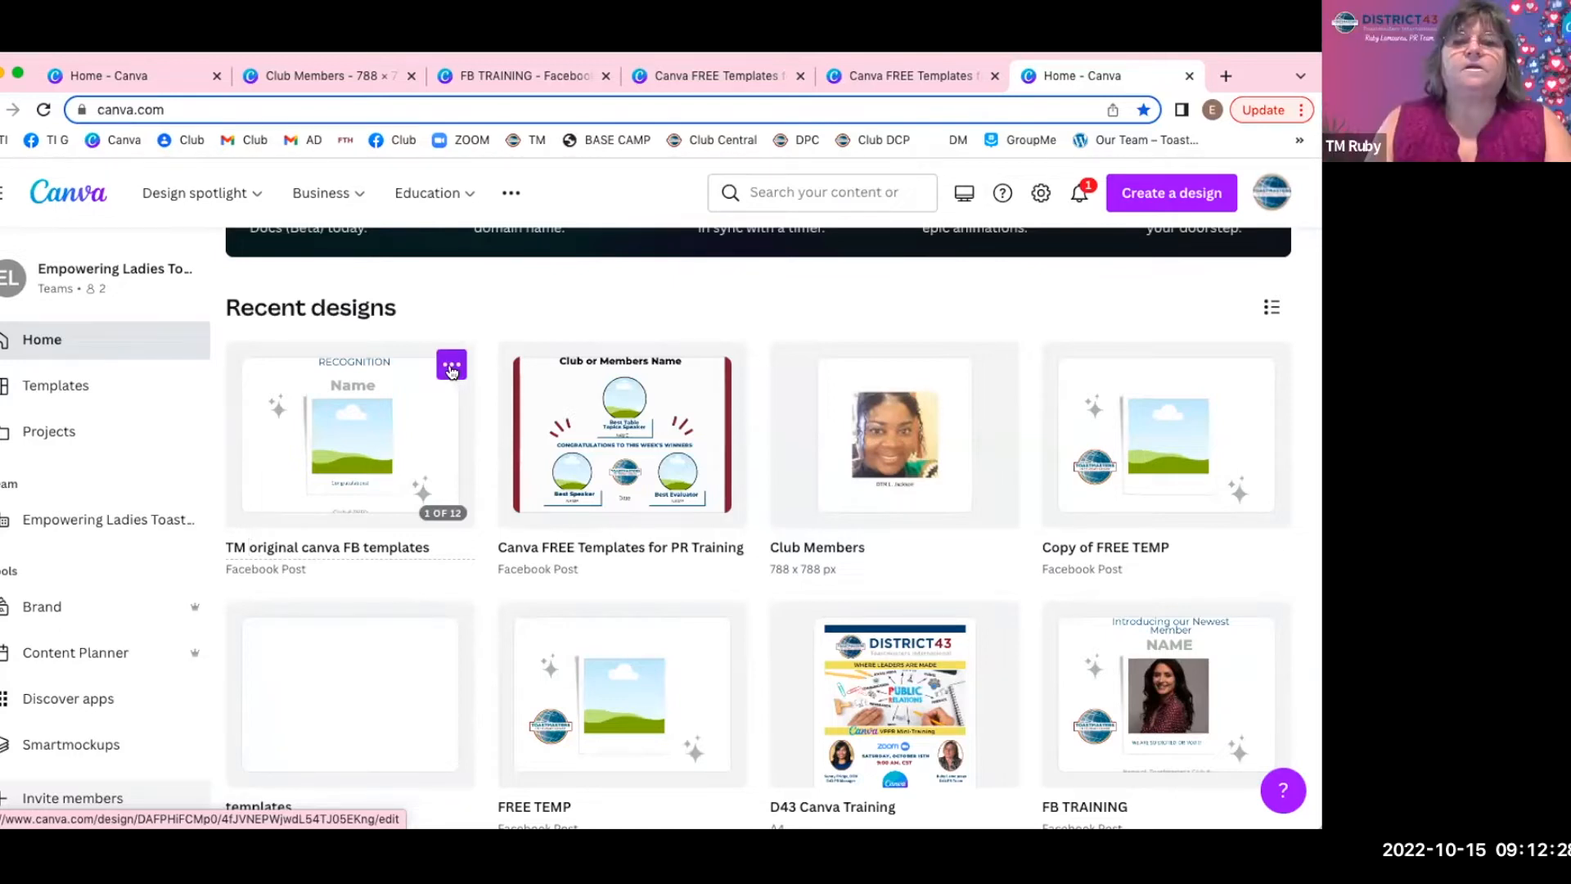
pyautogui.click(451, 368)
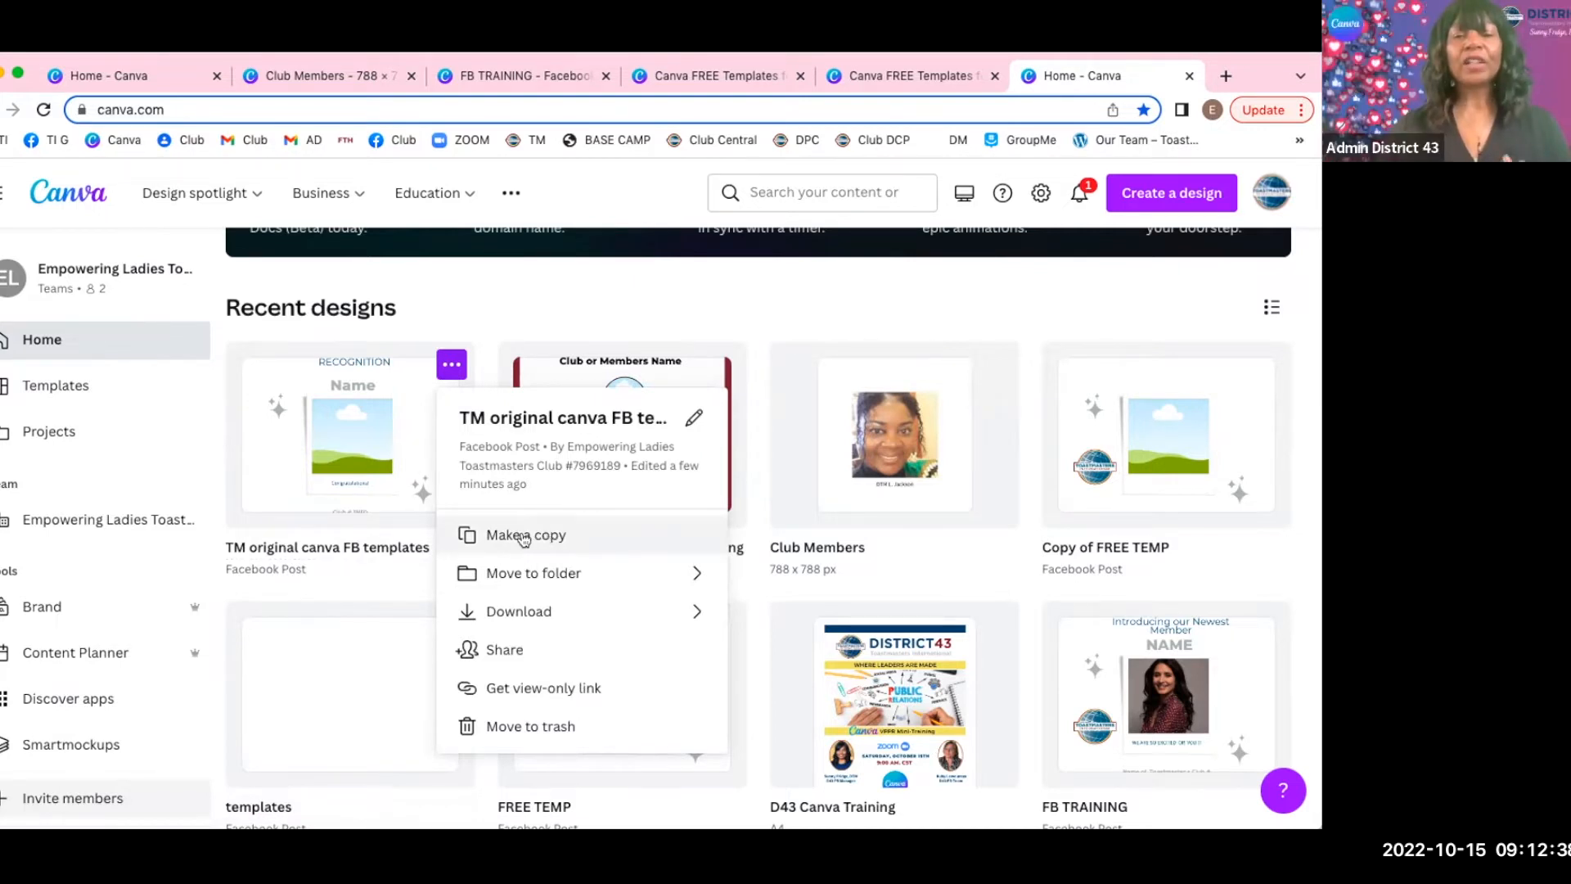
pyautogui.click(523, 536)
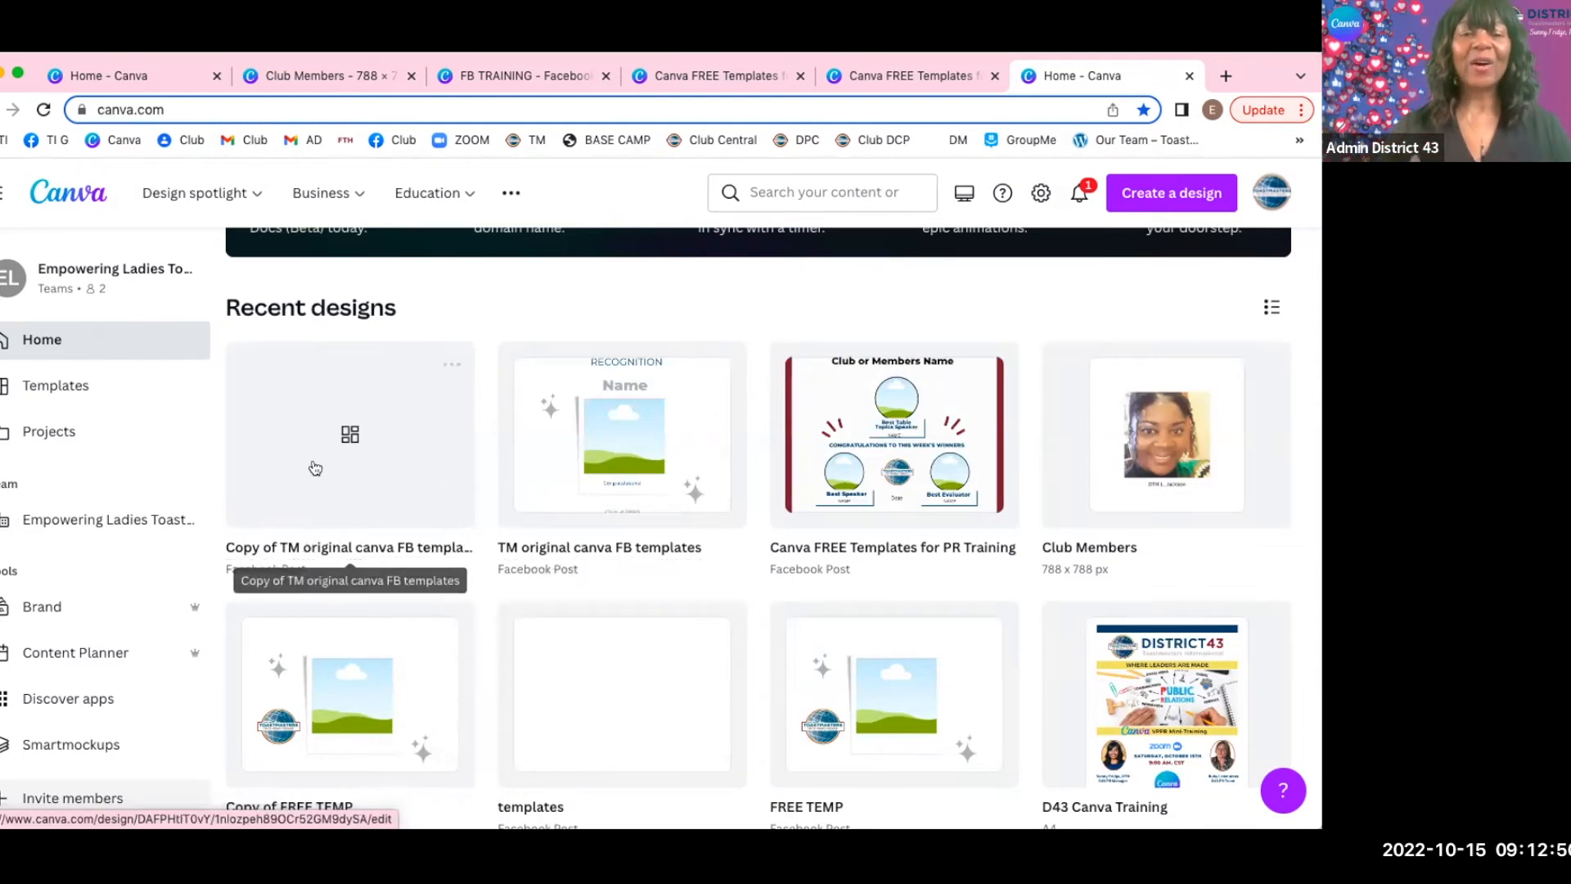
# Rename the new copy of the original templates as "working FB templates".
pyautogui.click(289, 547)
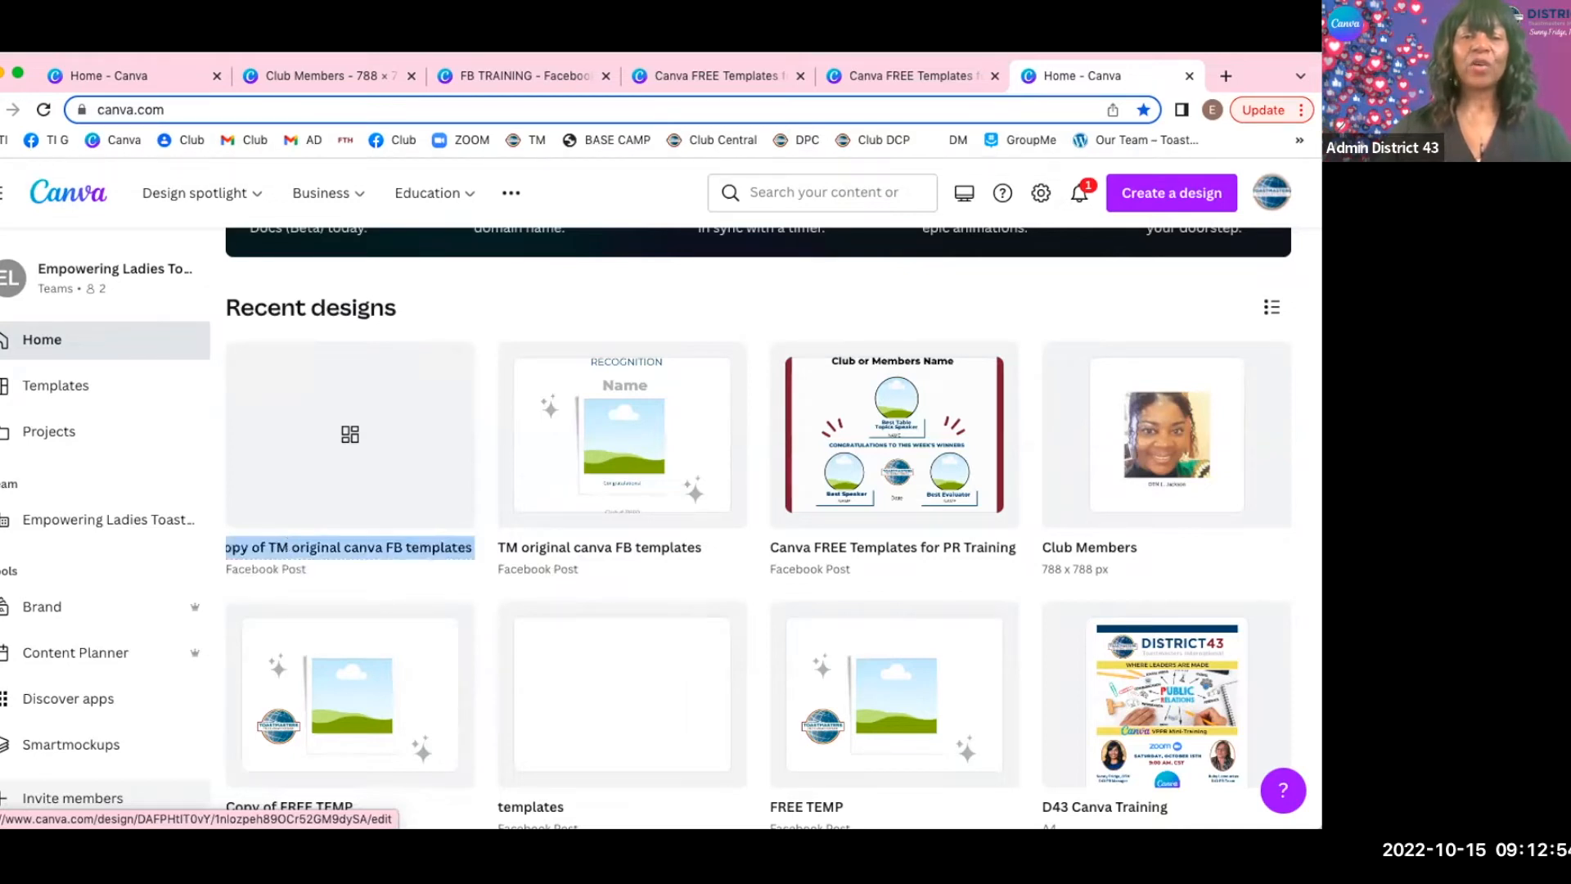
pyautogui.write('working templates')
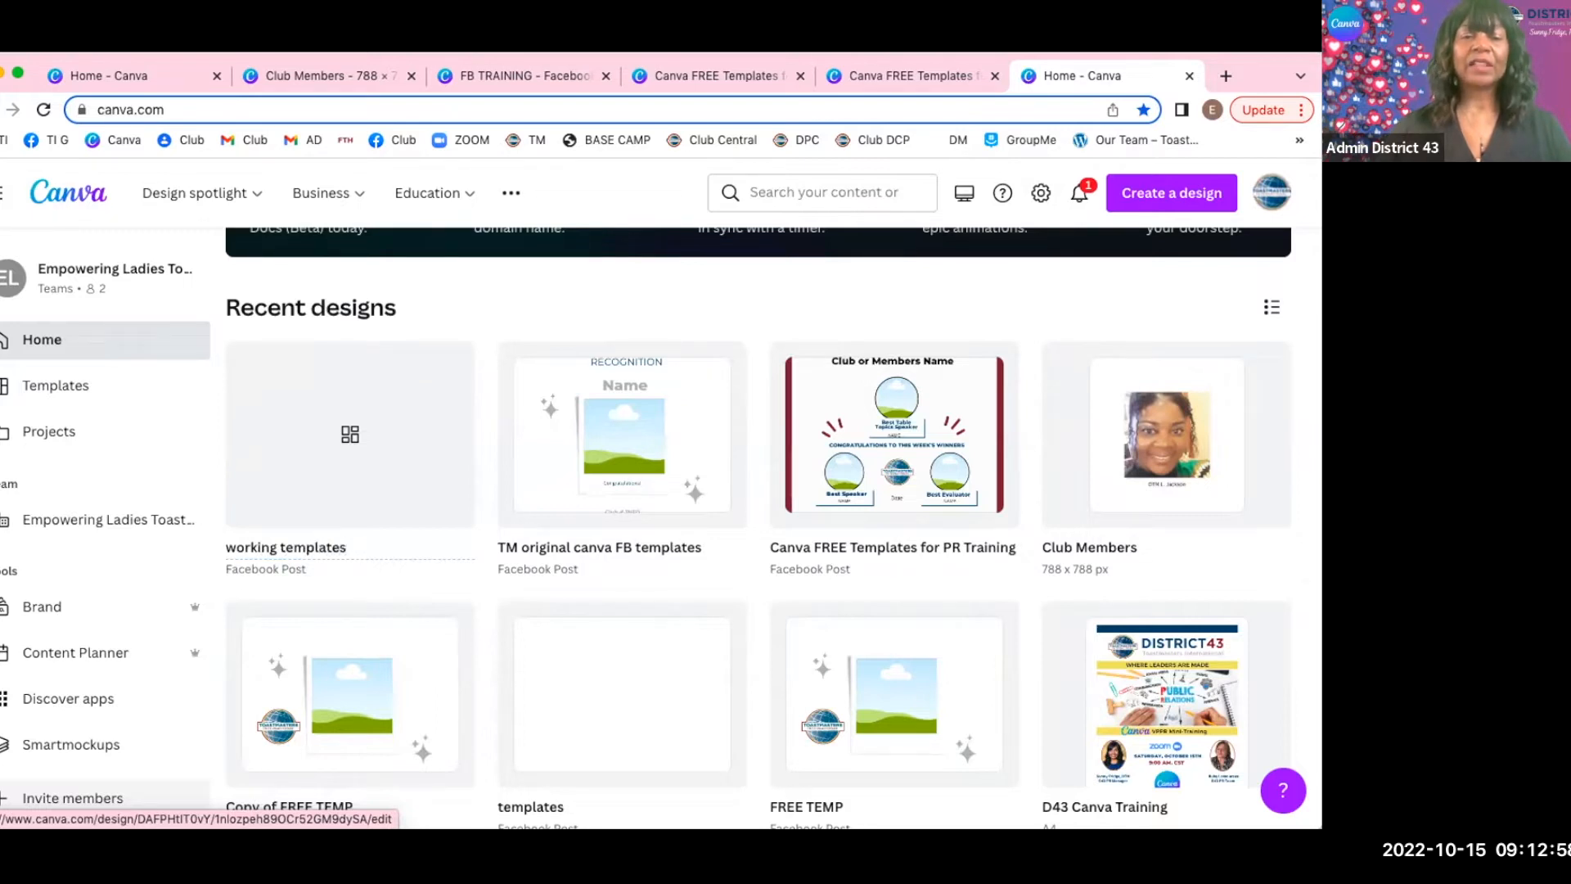
pyautogui.click(275, 545)
pyautogui.write('FB')
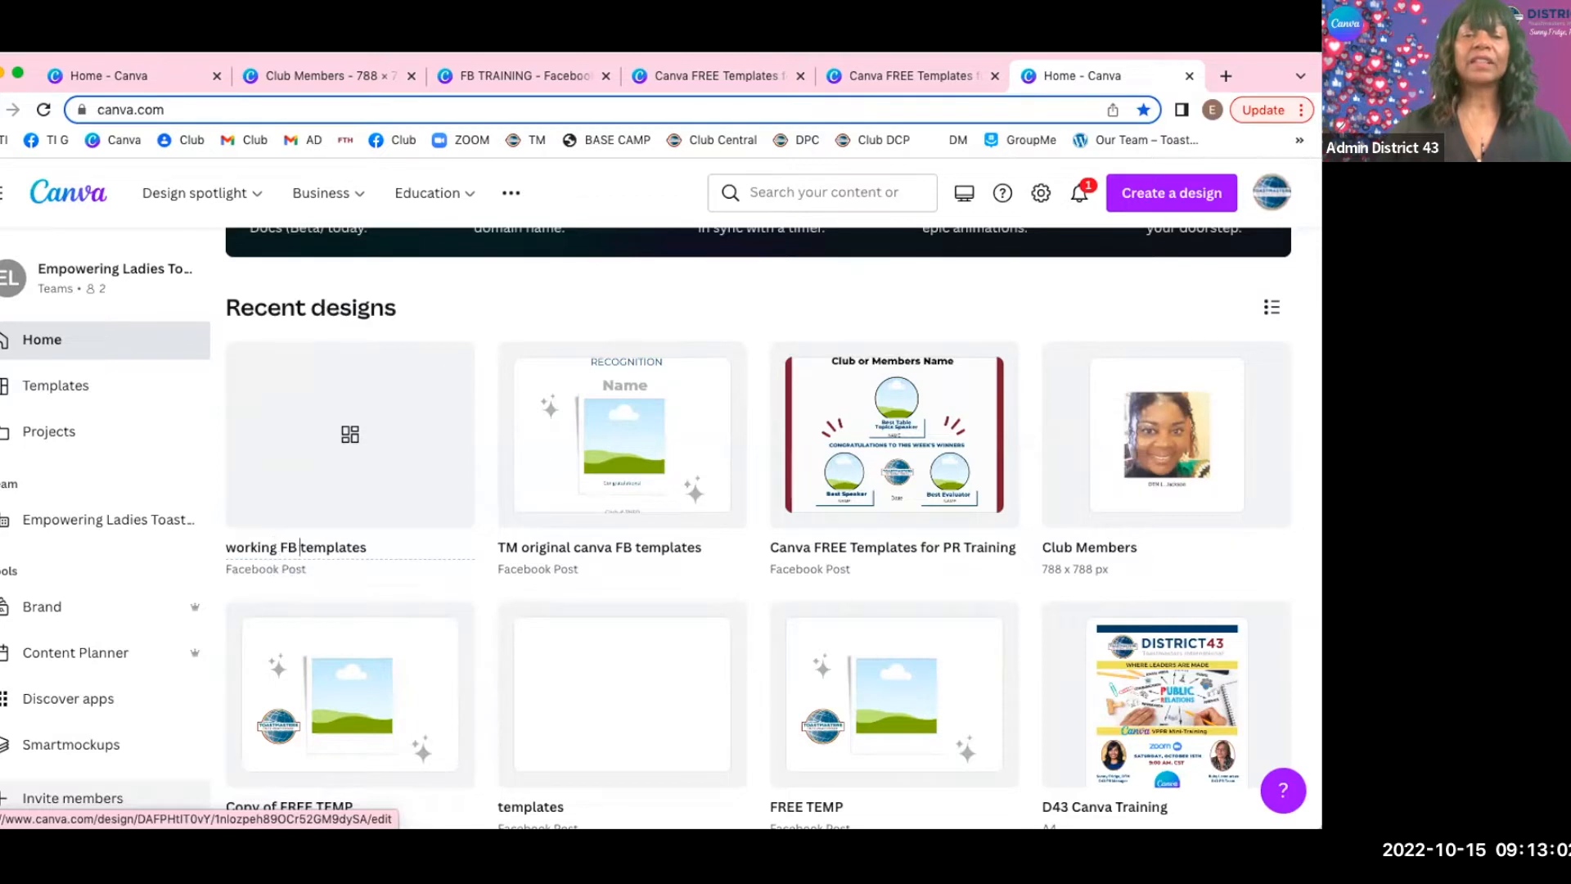
pyautogui.press('Return')
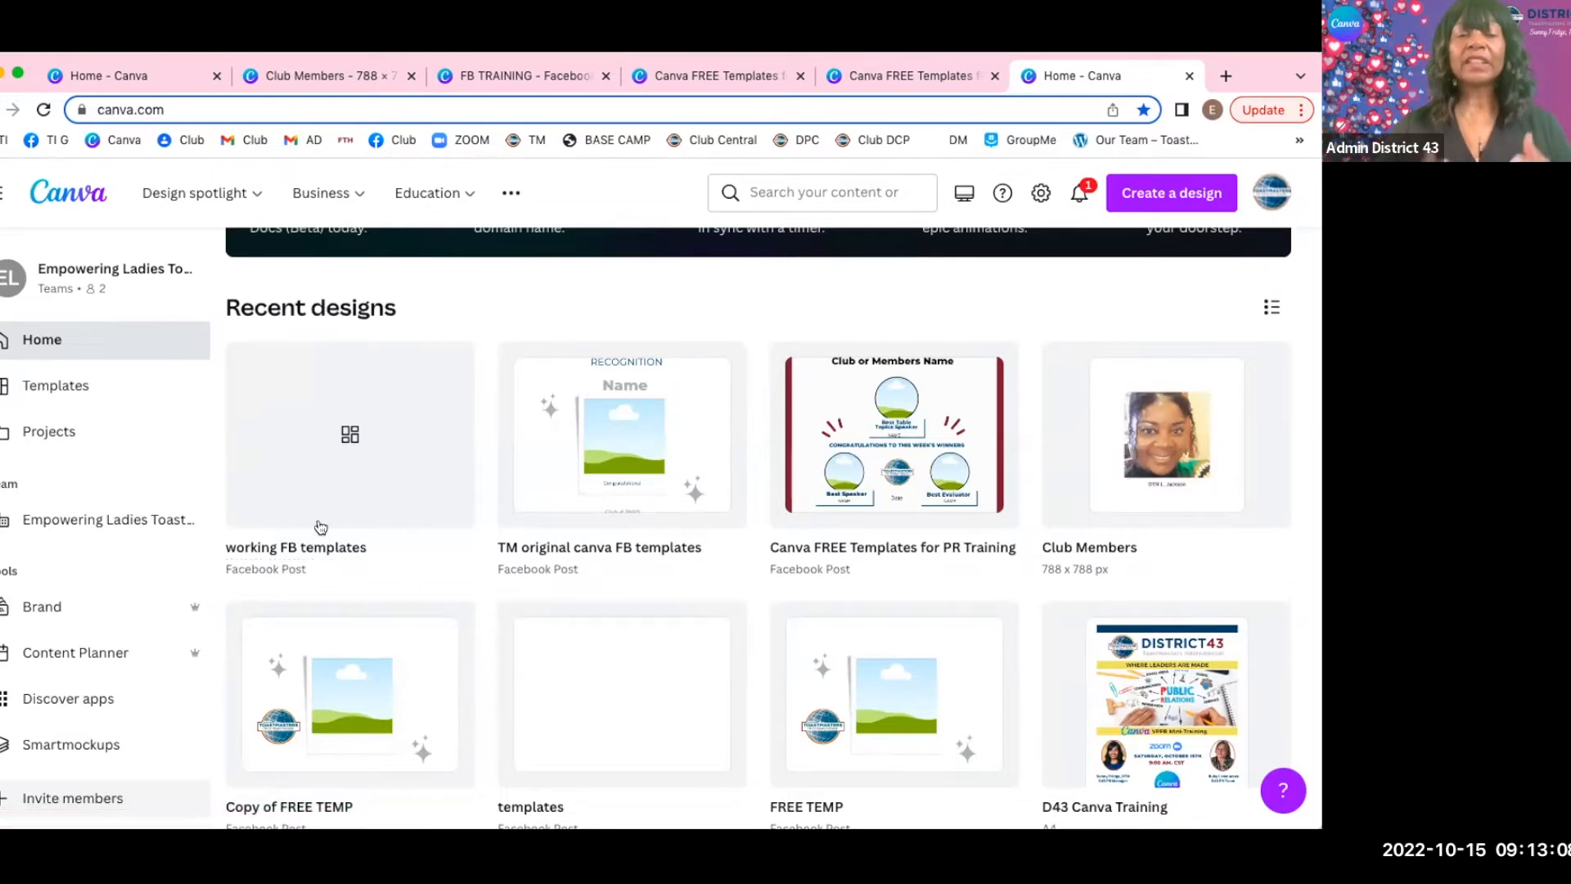
# Change the name of the newly copied design to "working CANVA FB templates".
pyautogui.click(278, 546)
pyautogui.write('canva')
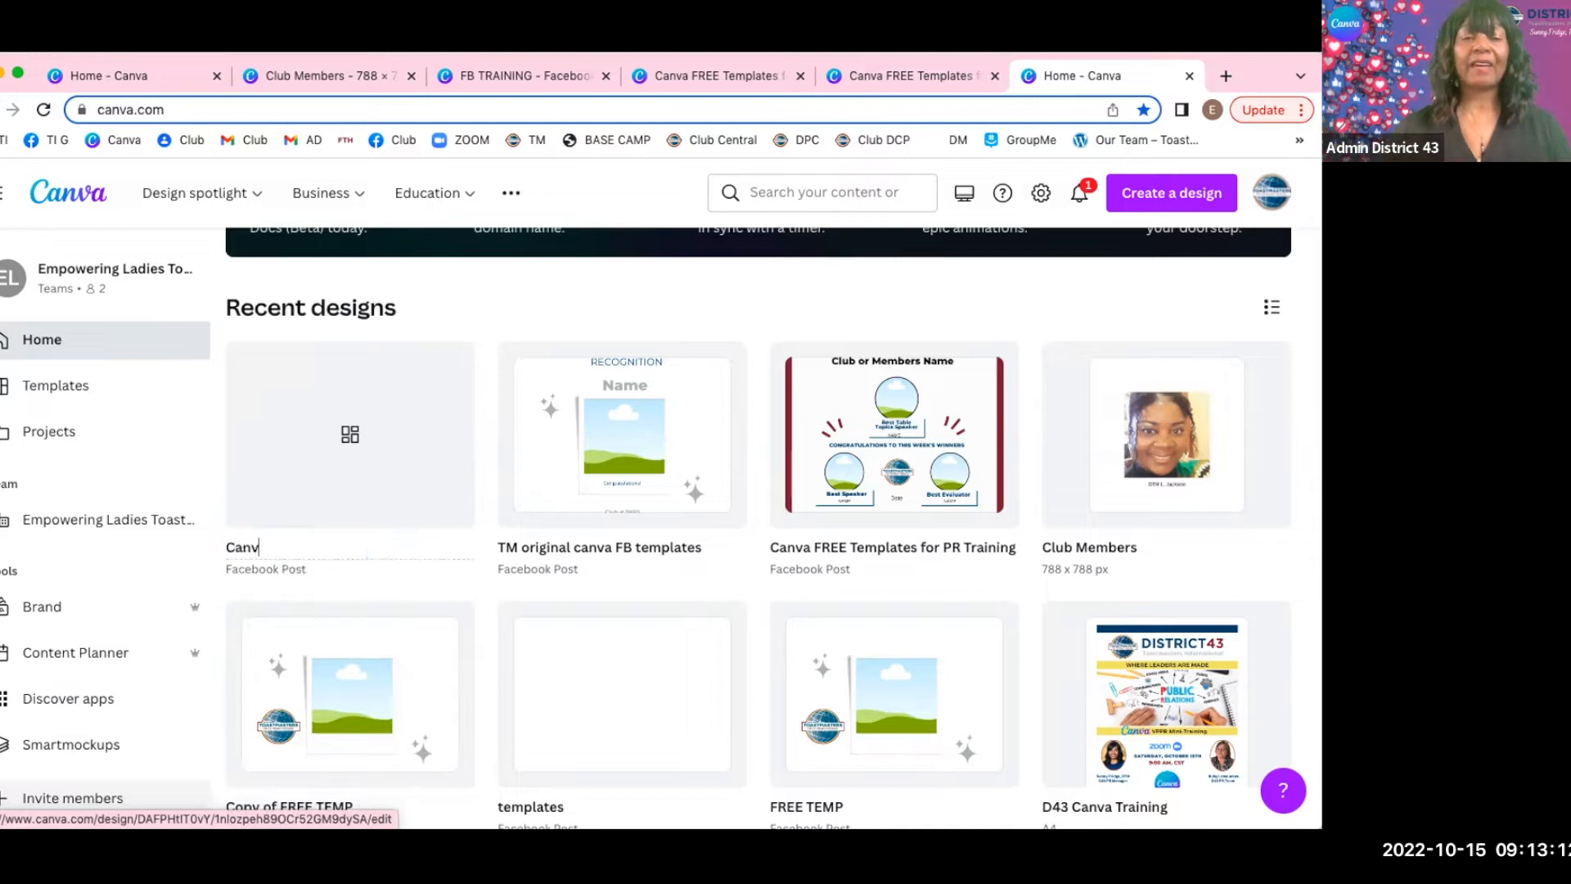
pyautogui.press('BackSpace')
pyautogui.press('BackSpace')
pyautogui.press('BackSpace')
pyautogui.press('BackSpace')
pyautogui.press('BackSpace')
pyautogui.write('working CA')
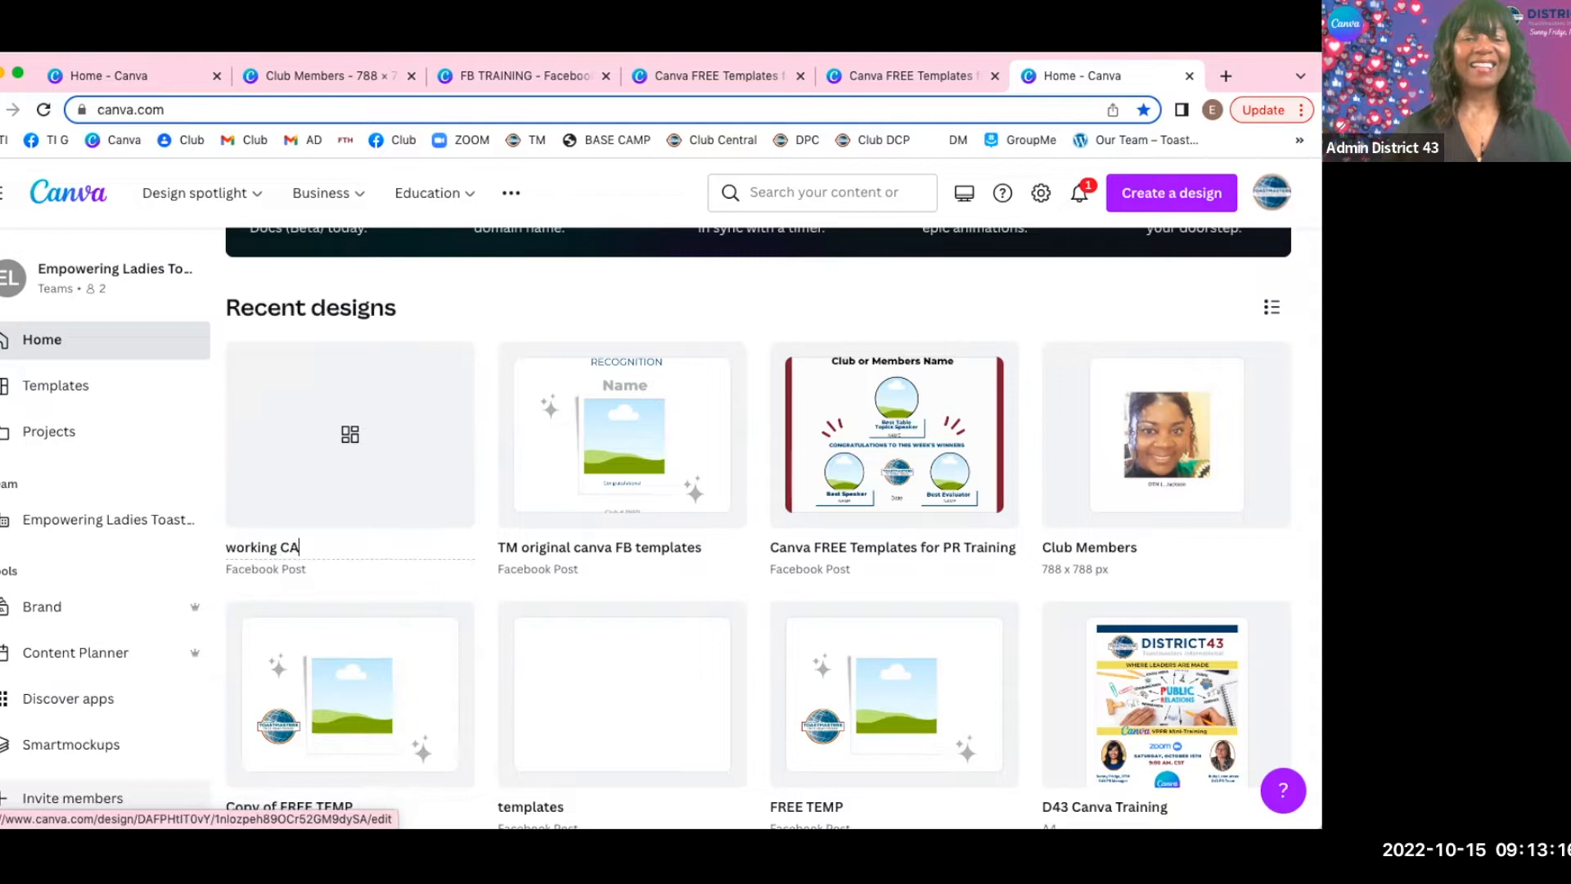
pyautogui.write('NVA FB templates')
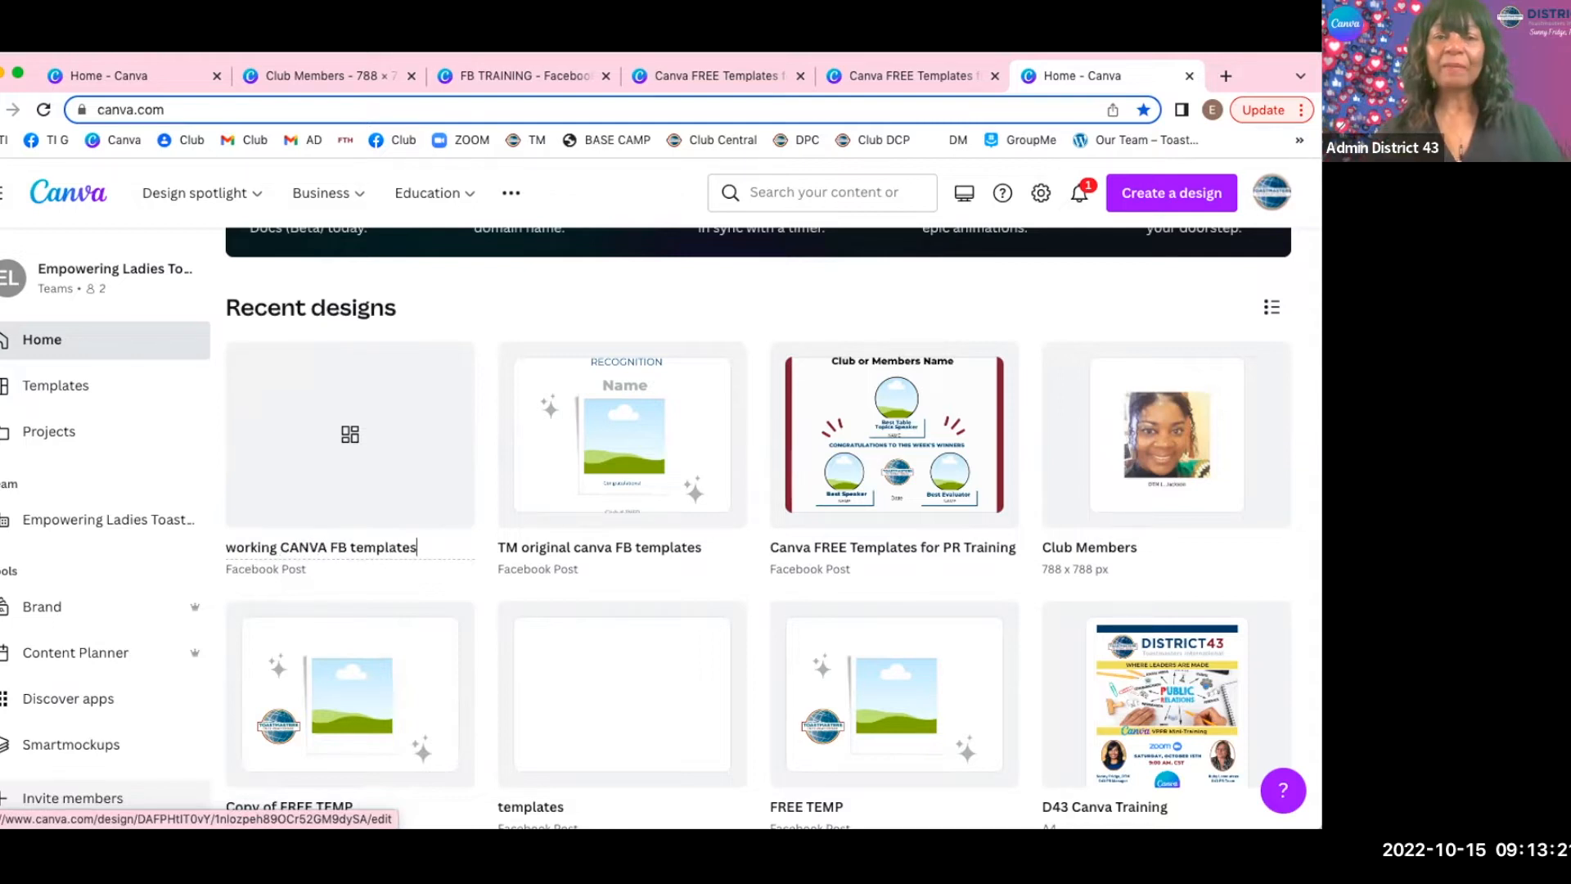
pyautogui.press('Return')
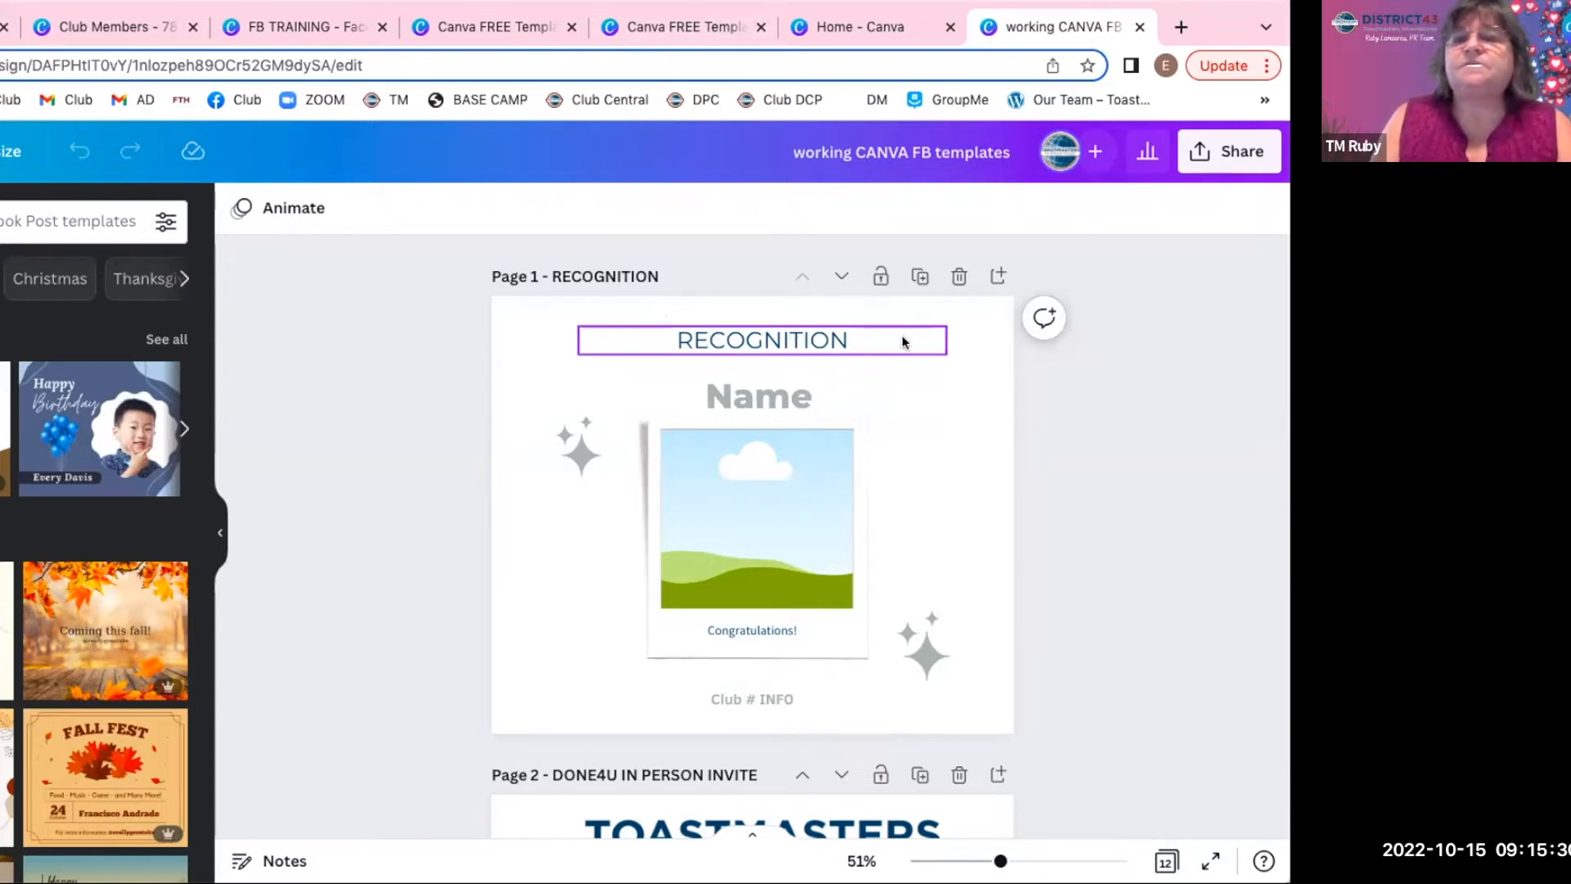
# Replace the "RECOGNITION" heading on page 1 of the working templates with "Level One".
pyautogui.click(848, 341)
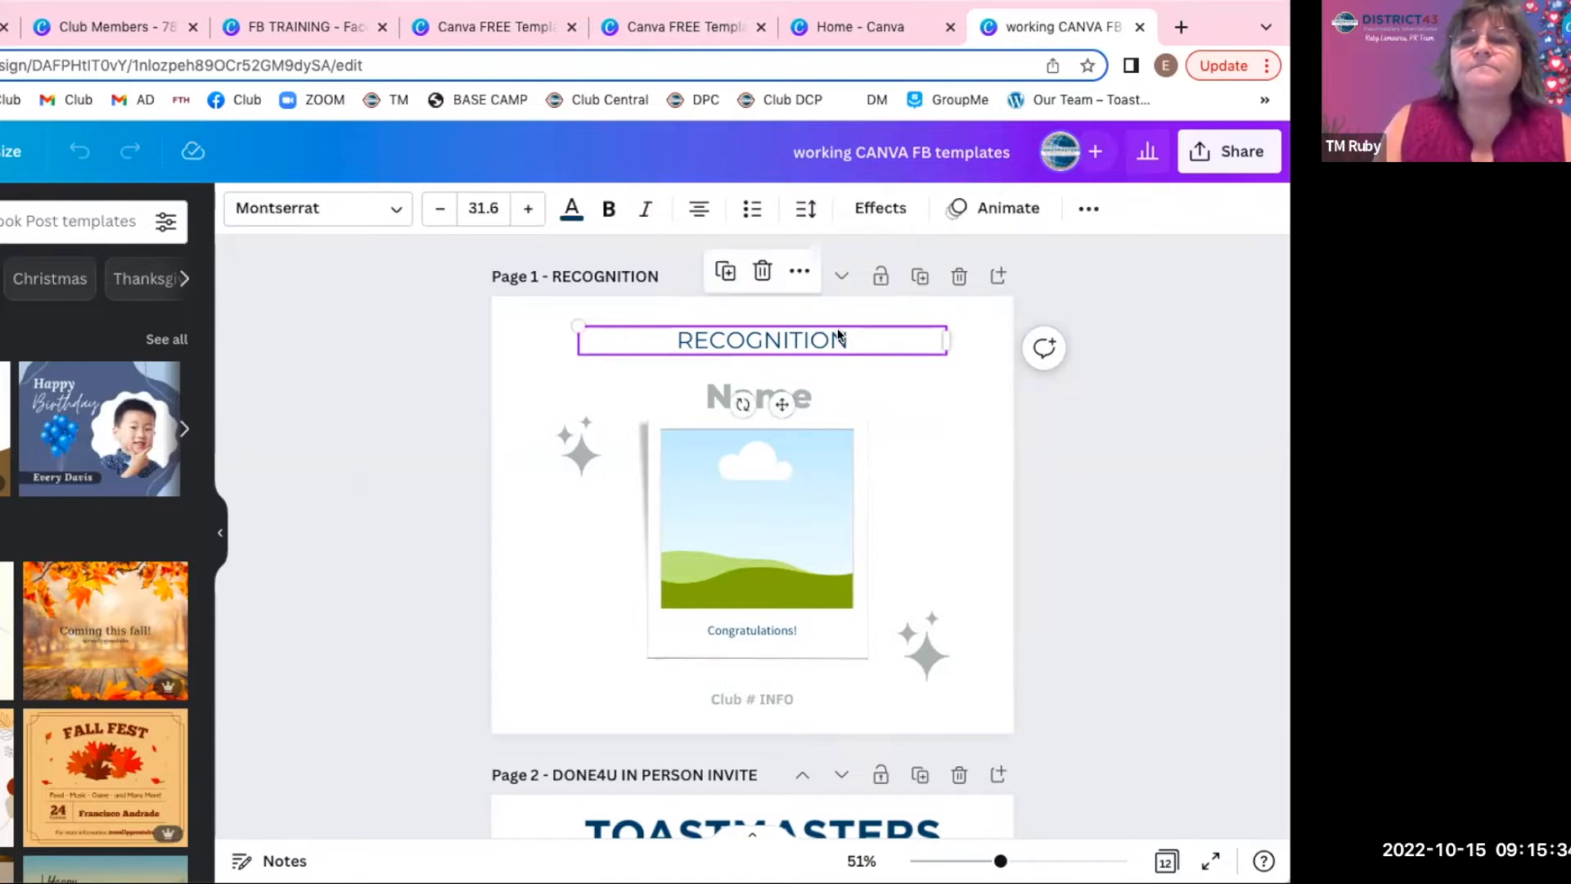
pyautogui.click(848, 340)
pyautogui.moveTo(850, 340); pyautogui.dragTo(659, 339)
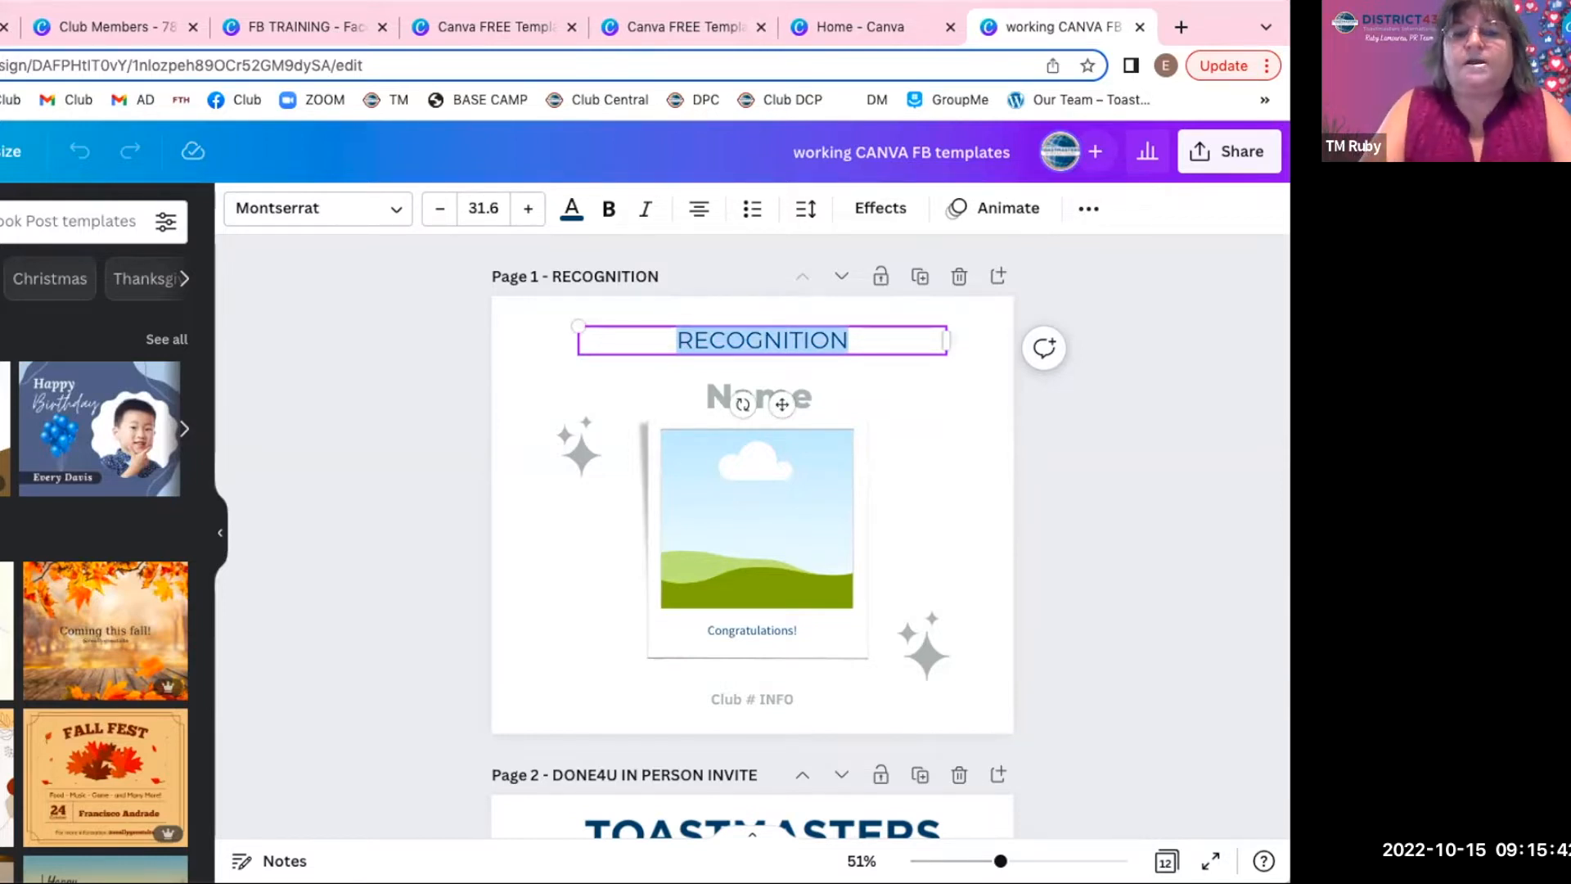
pyautogui.write('Leve')
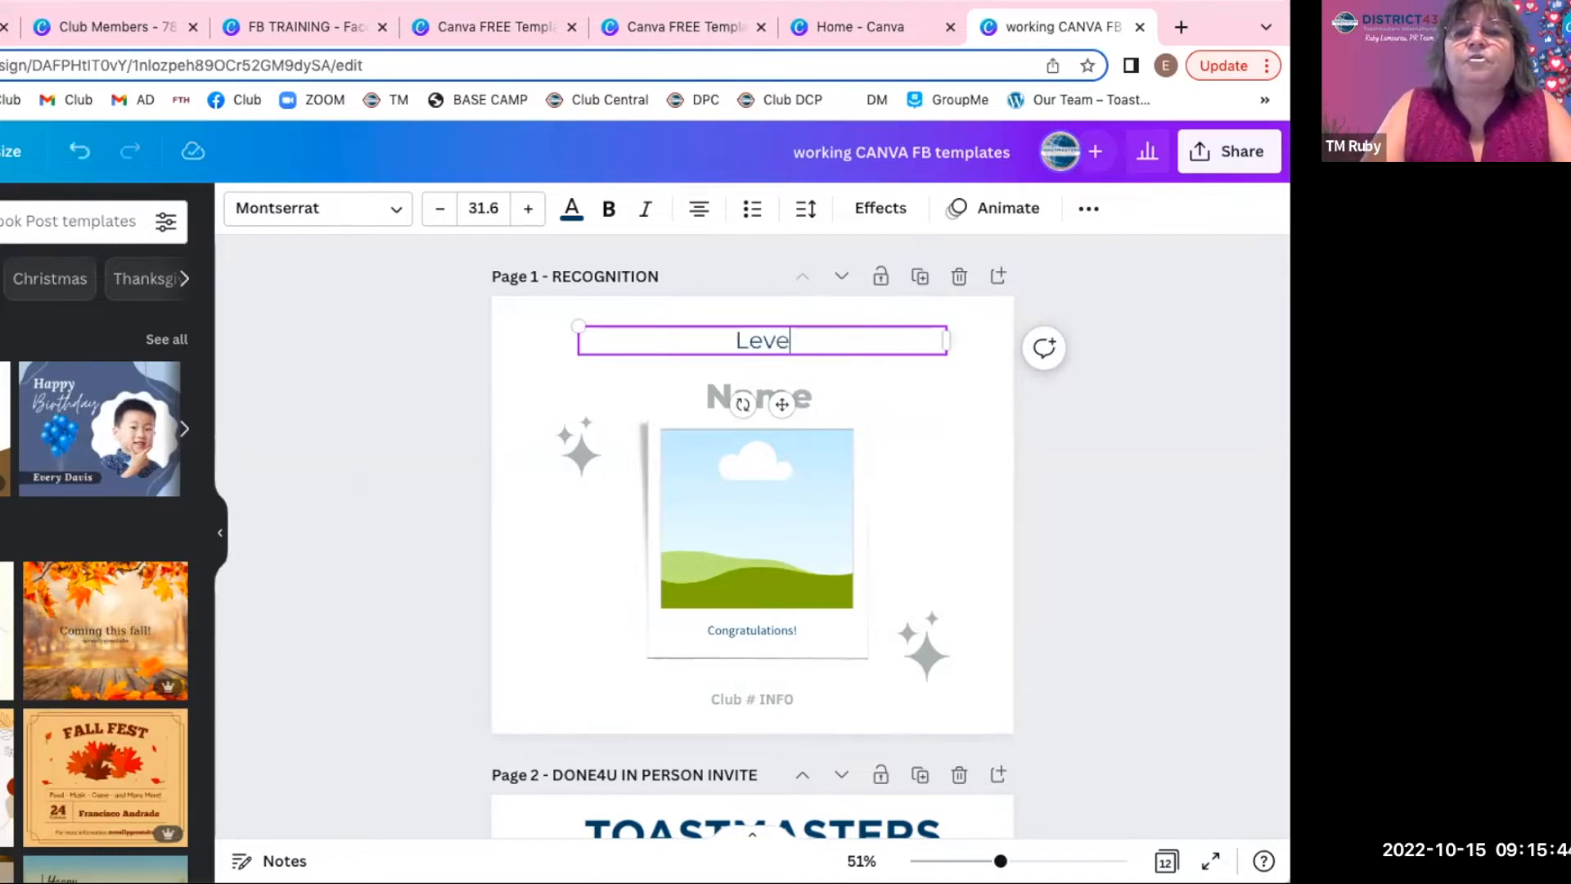
pyautogui.write('l One')
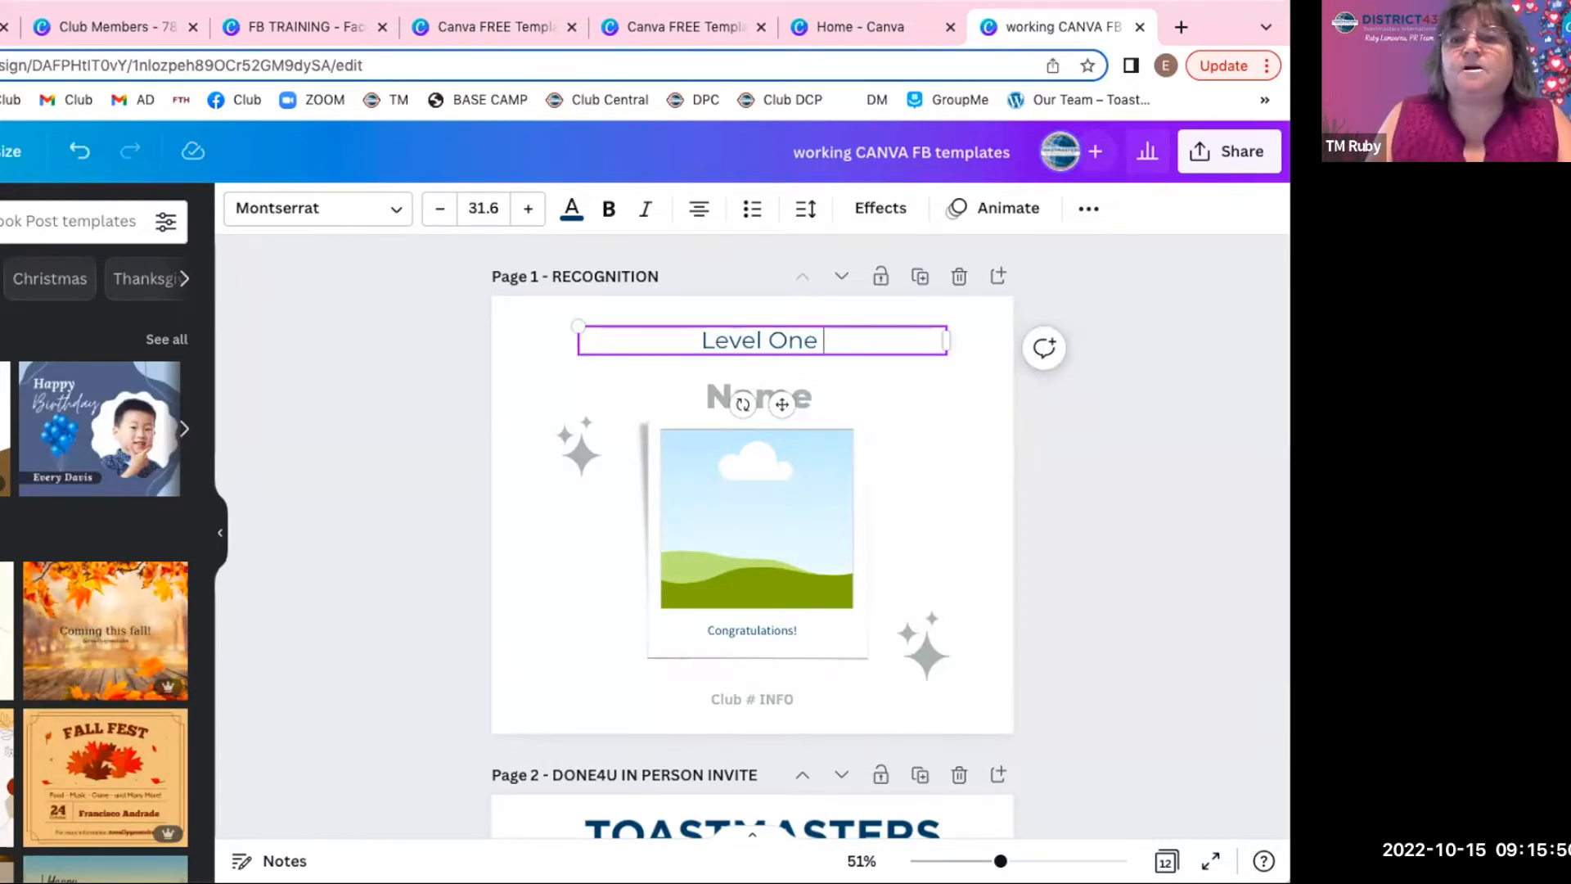
pyautogui.click(957, 464)
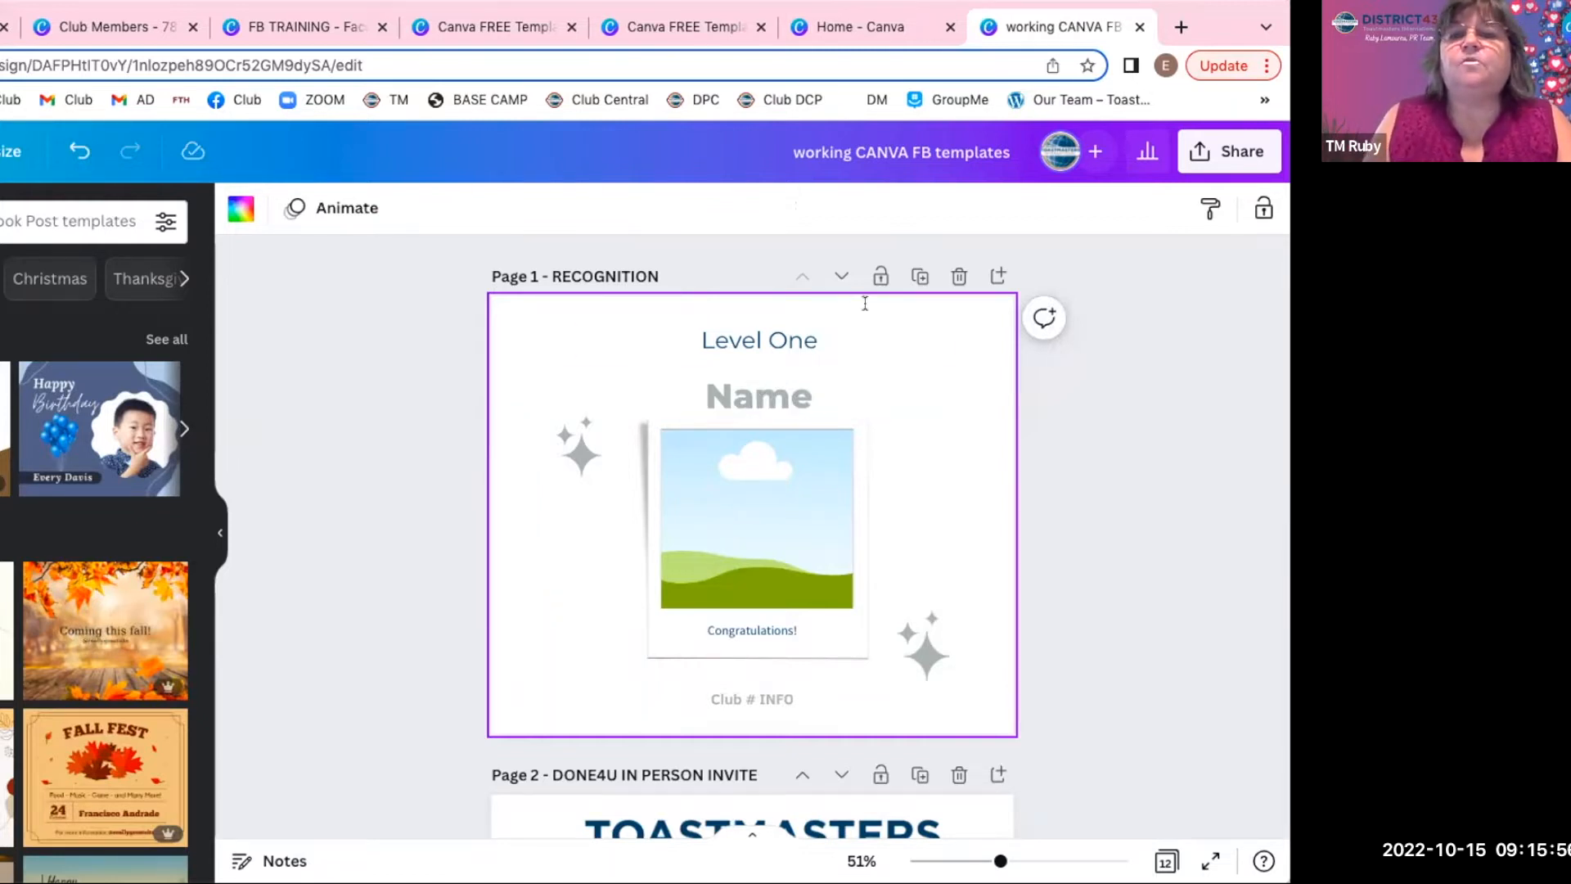
# Replace the "Name" placeholder on the recognition page with "TM" followed by the recognised member's first name.
pyautogui.click(789, 397)
pyautogui.moveTo(813, 397); pyautogui.dragTo(668, 395)
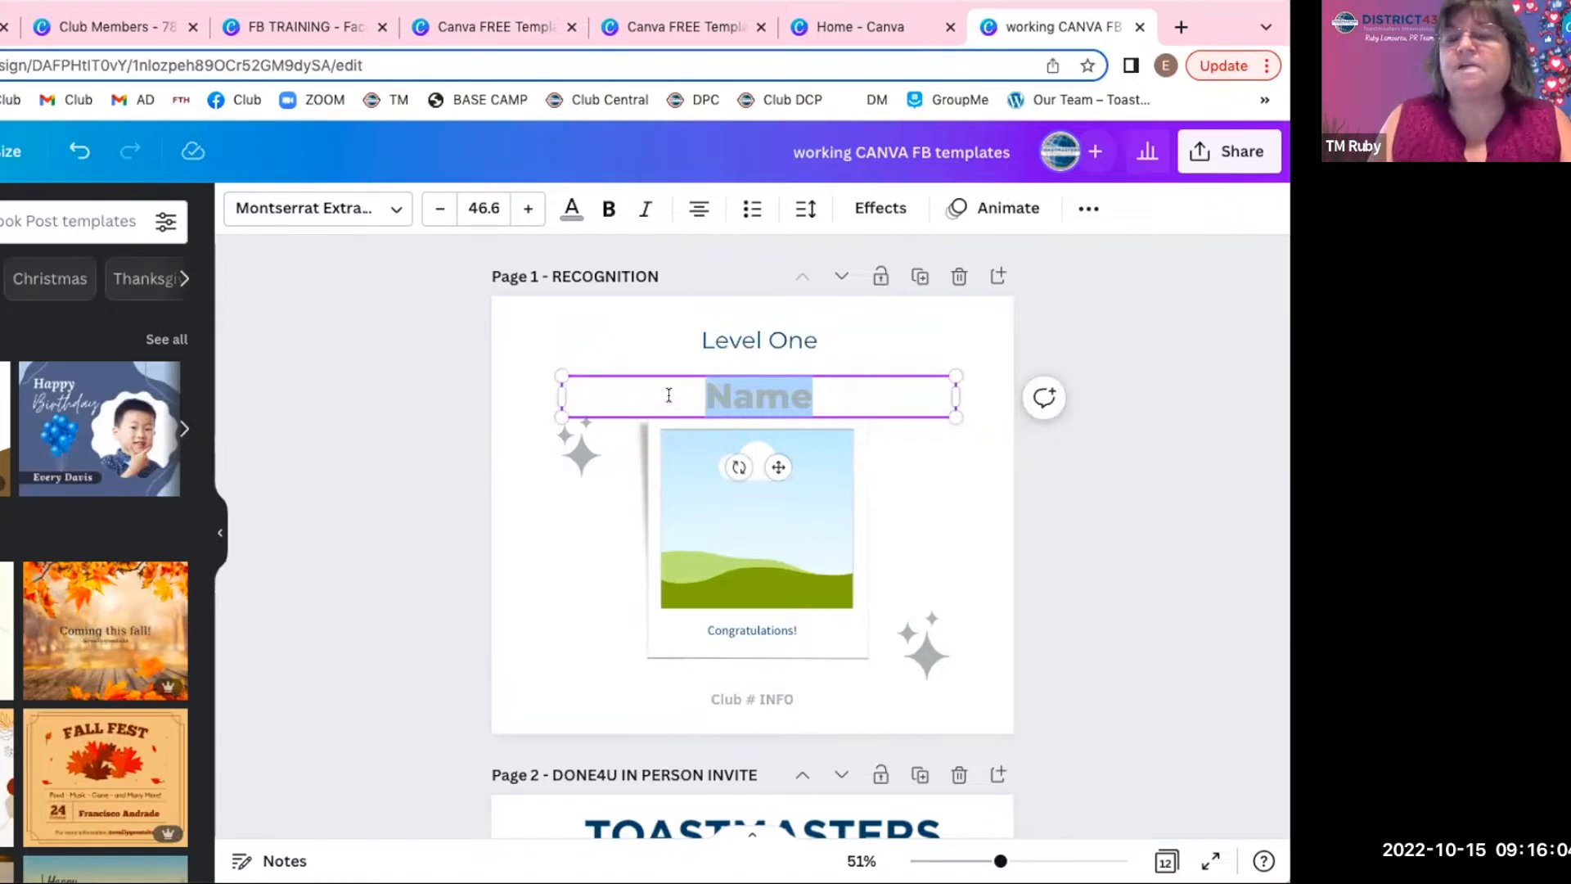
pyautogui.write('TM ')
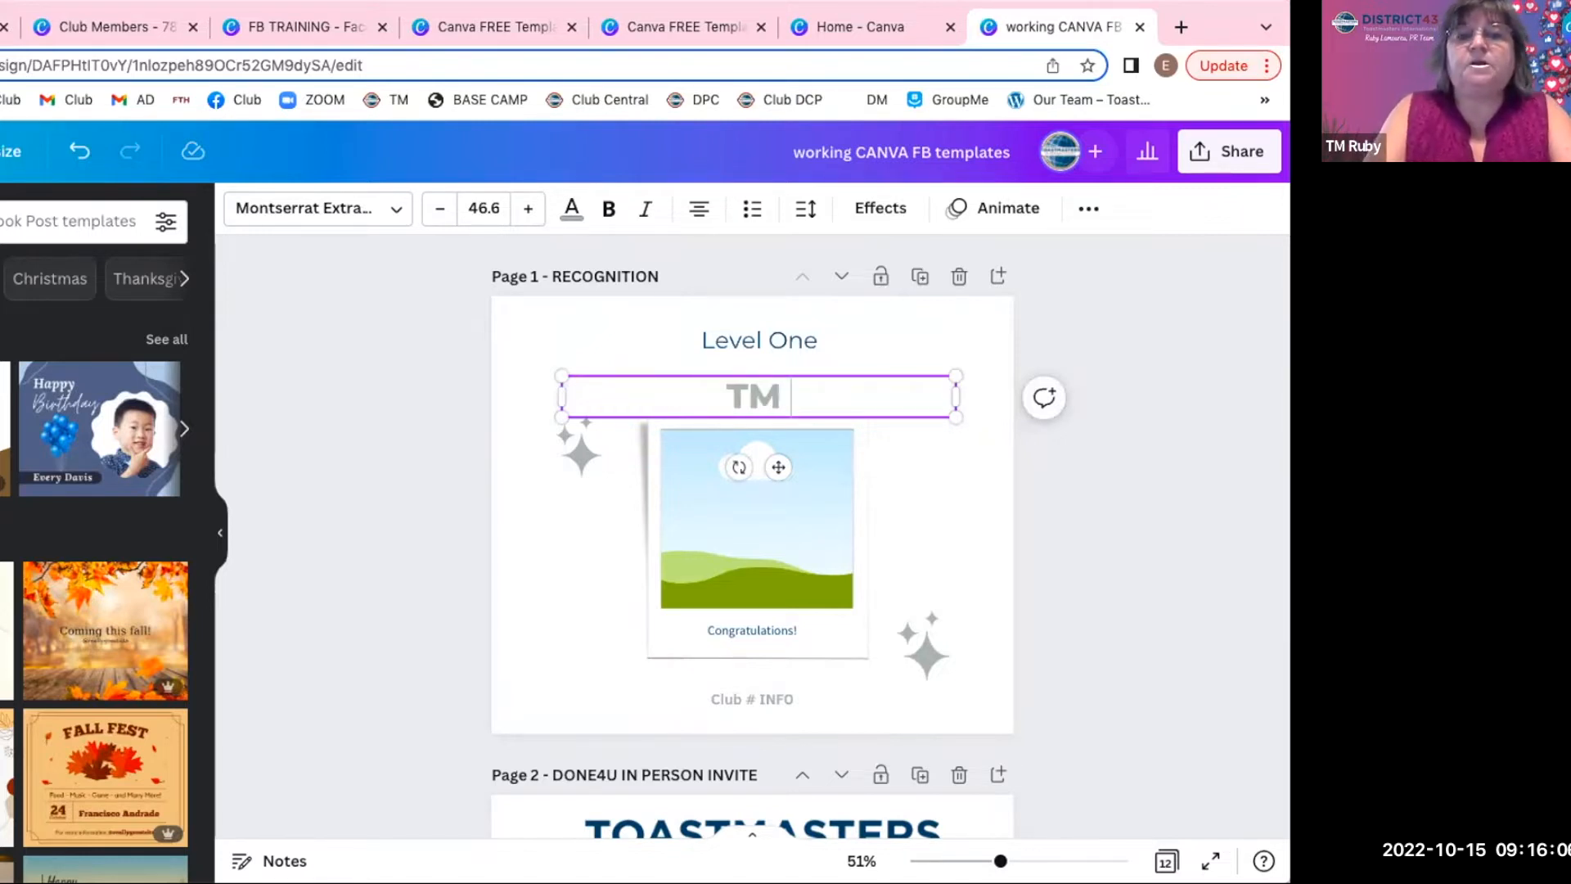
pyautogui.write('Ruby')
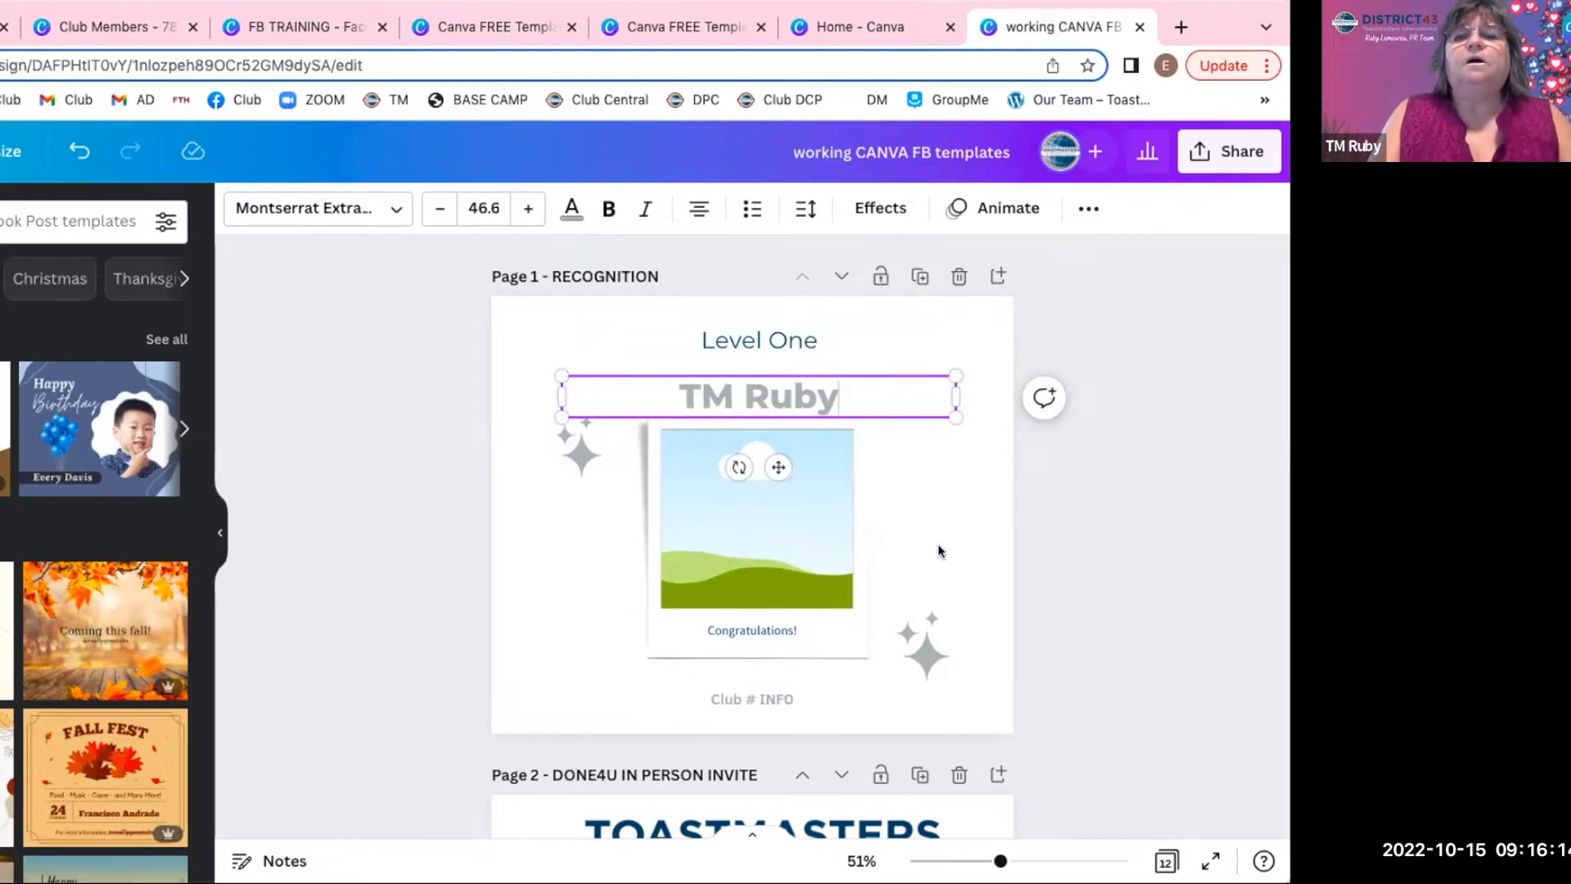
pyautogui.scroll(-1, 938, 543)
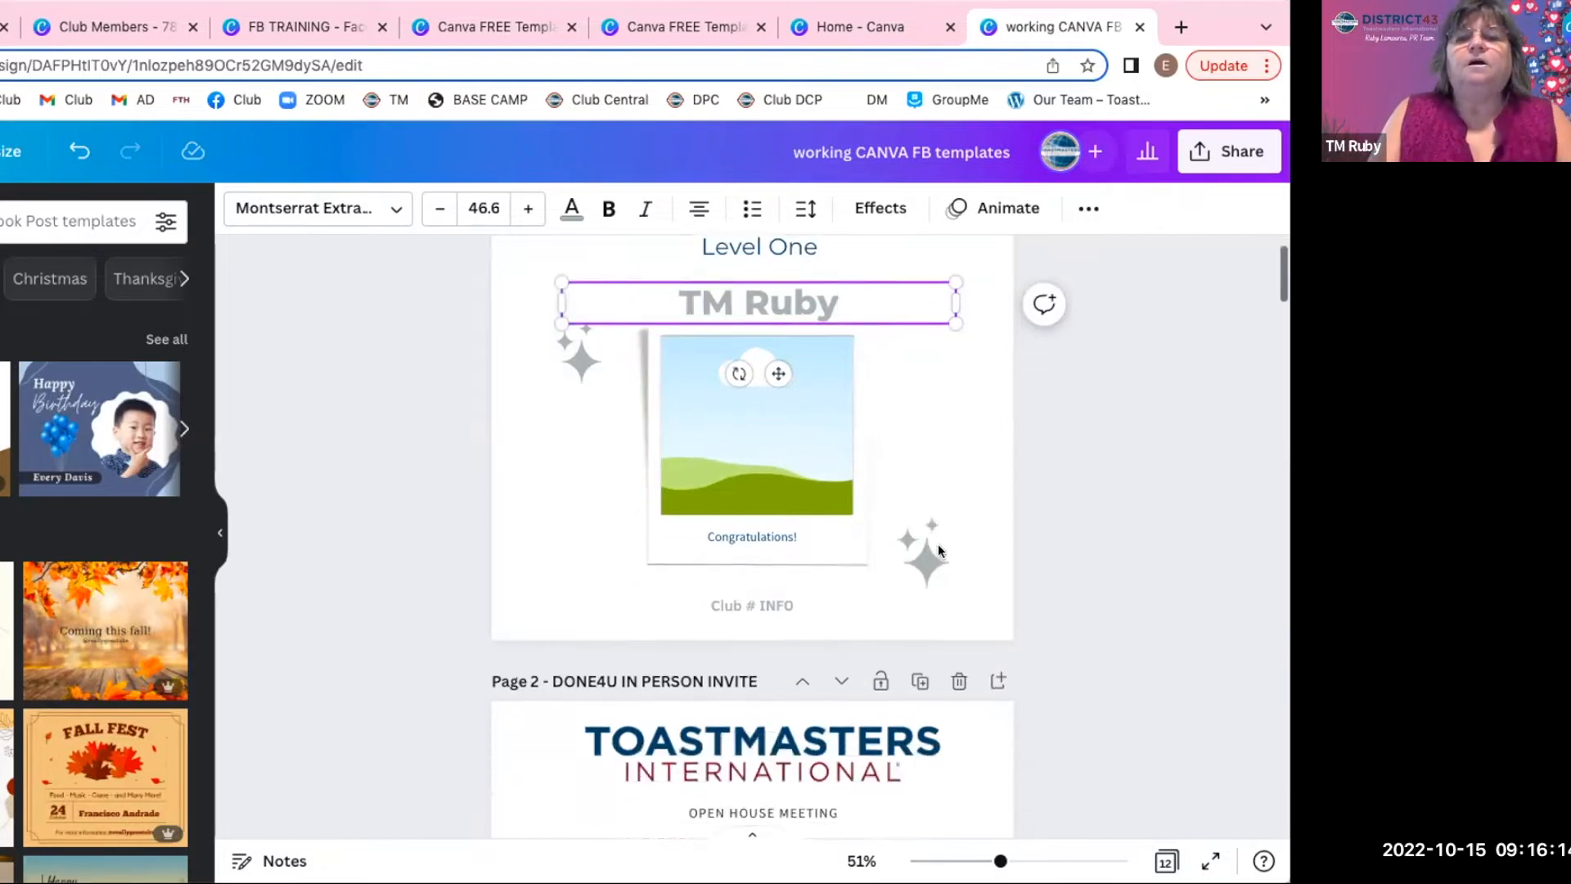
pyautogui.click(764, 519)
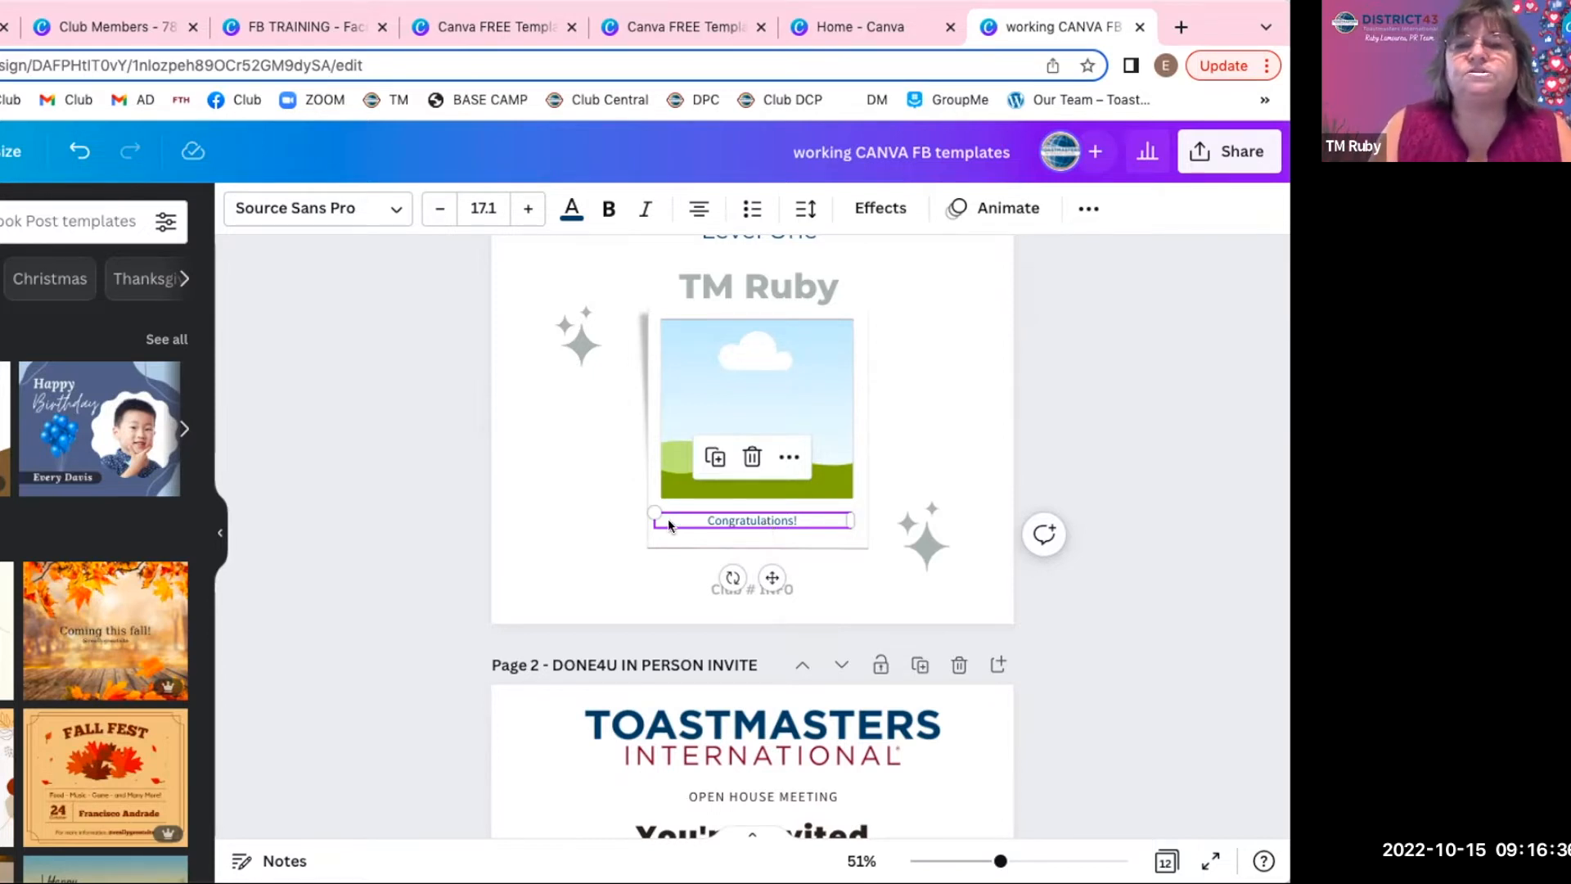
pyautogui.click(794, 513)
pyautogui.write('!')
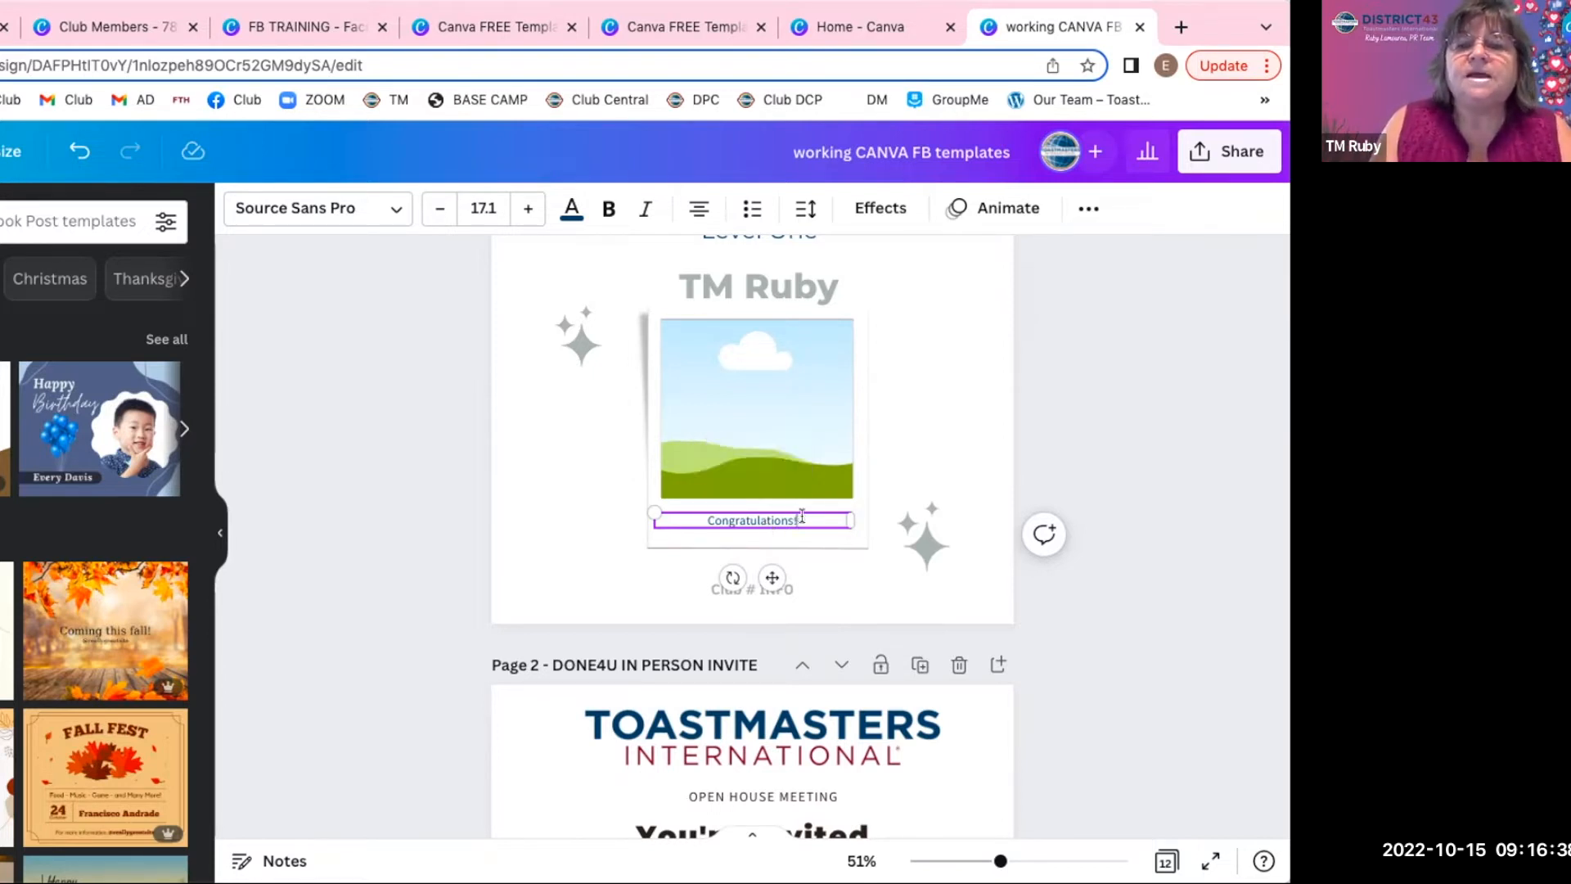
pyautogui.moveTo(812, 516); pyautogui.dragTo(695, 524)
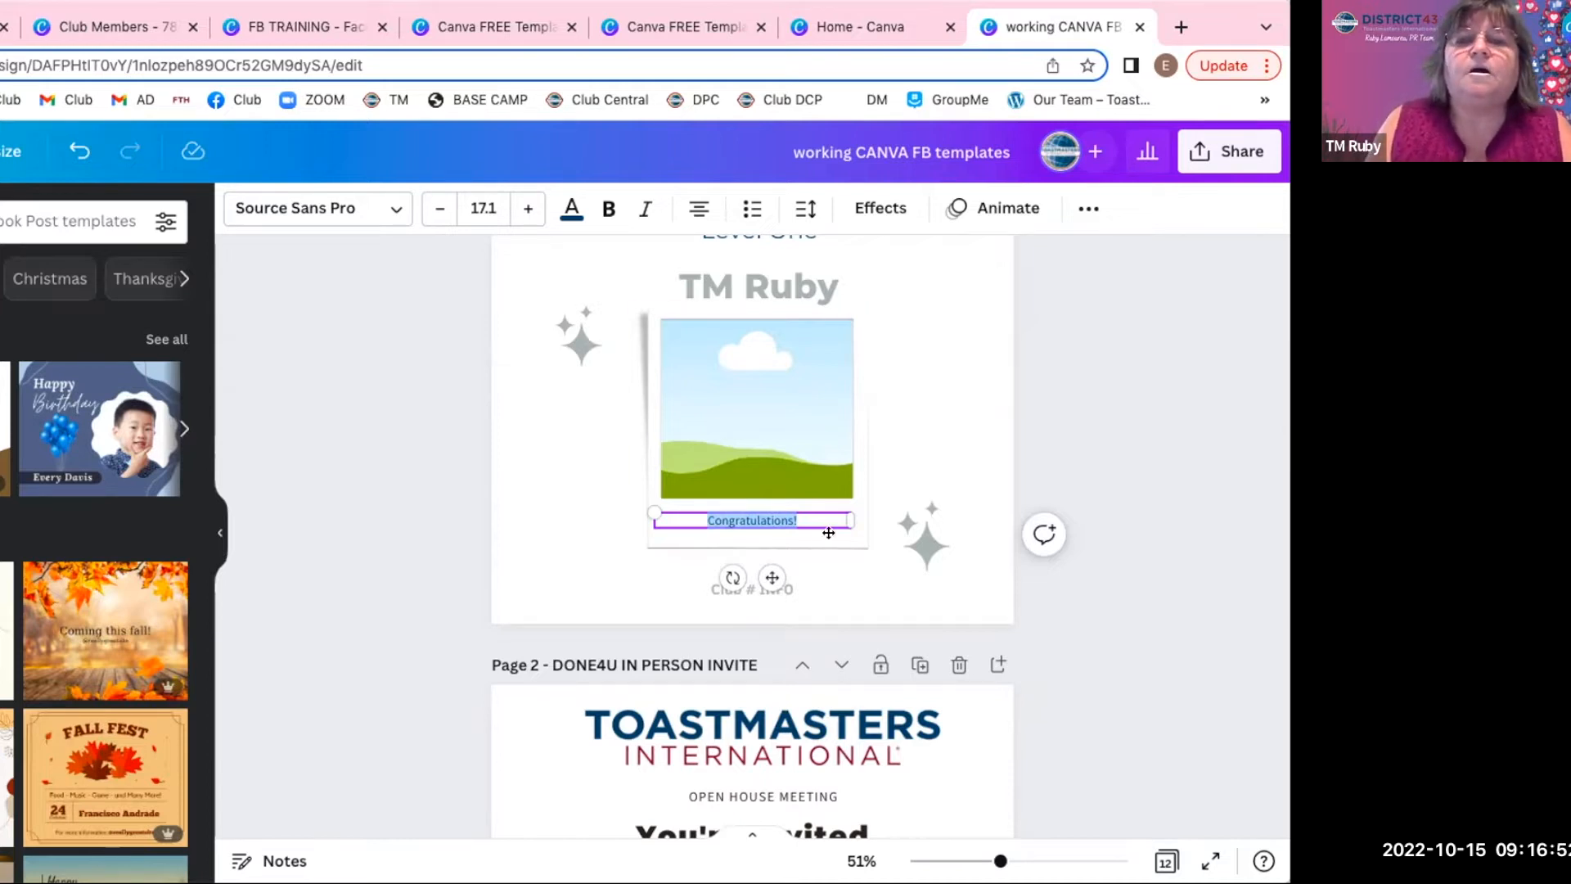
pyautogui.click(954, 604)
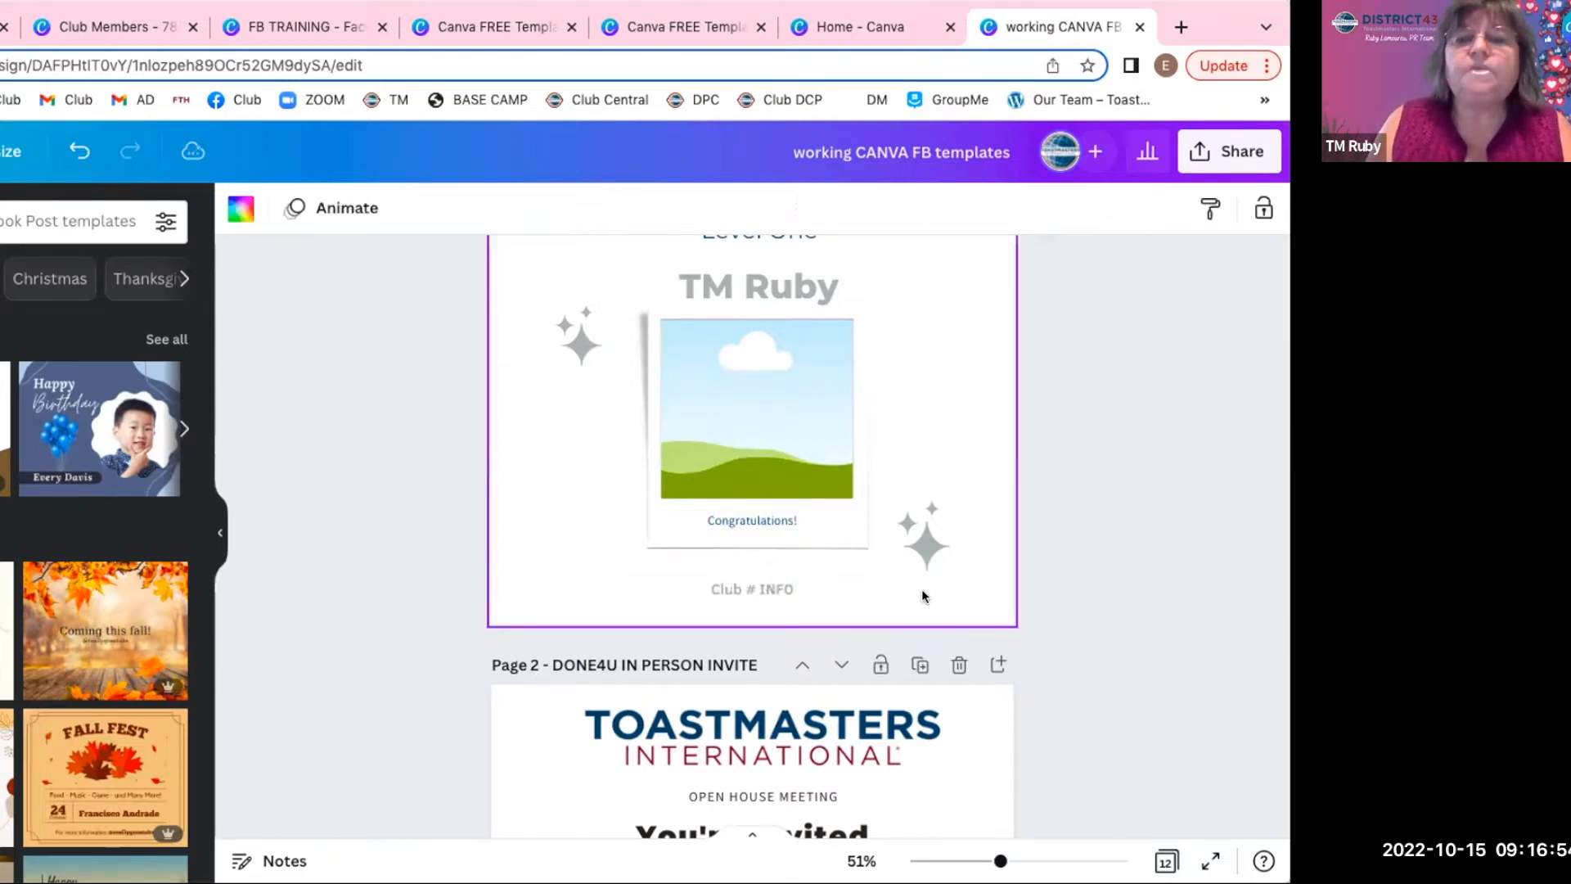
# Replace the "Club # INFO" line with "Empowering Ladies Toastmasters Club 7969" and add the member's surname to the name line.
pyautogui.click(771, 583)
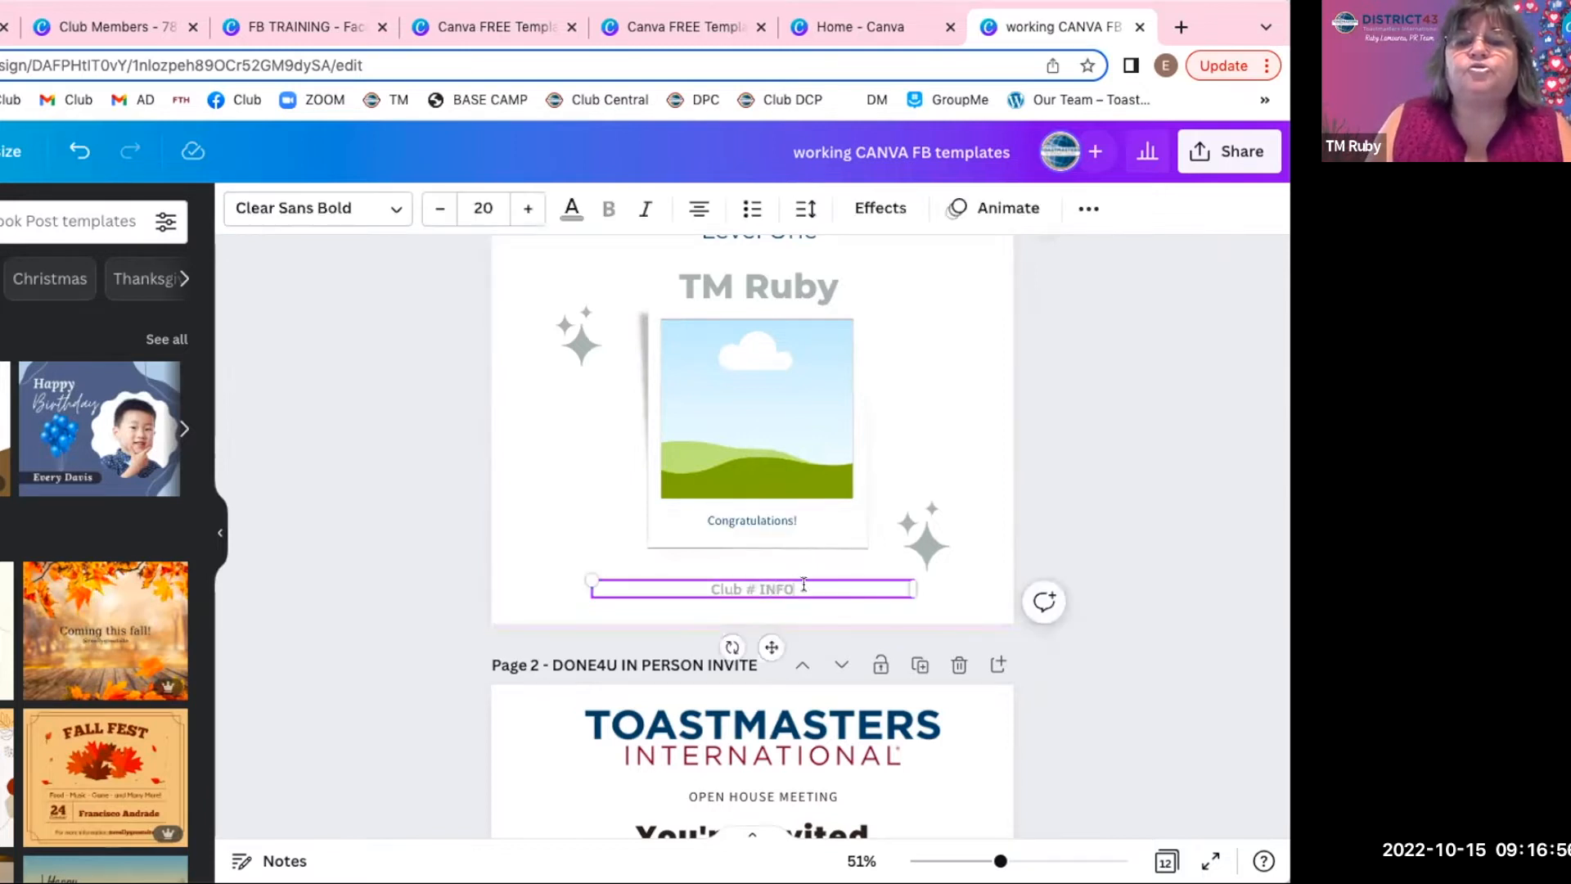
pyautogui.click(687, 584)
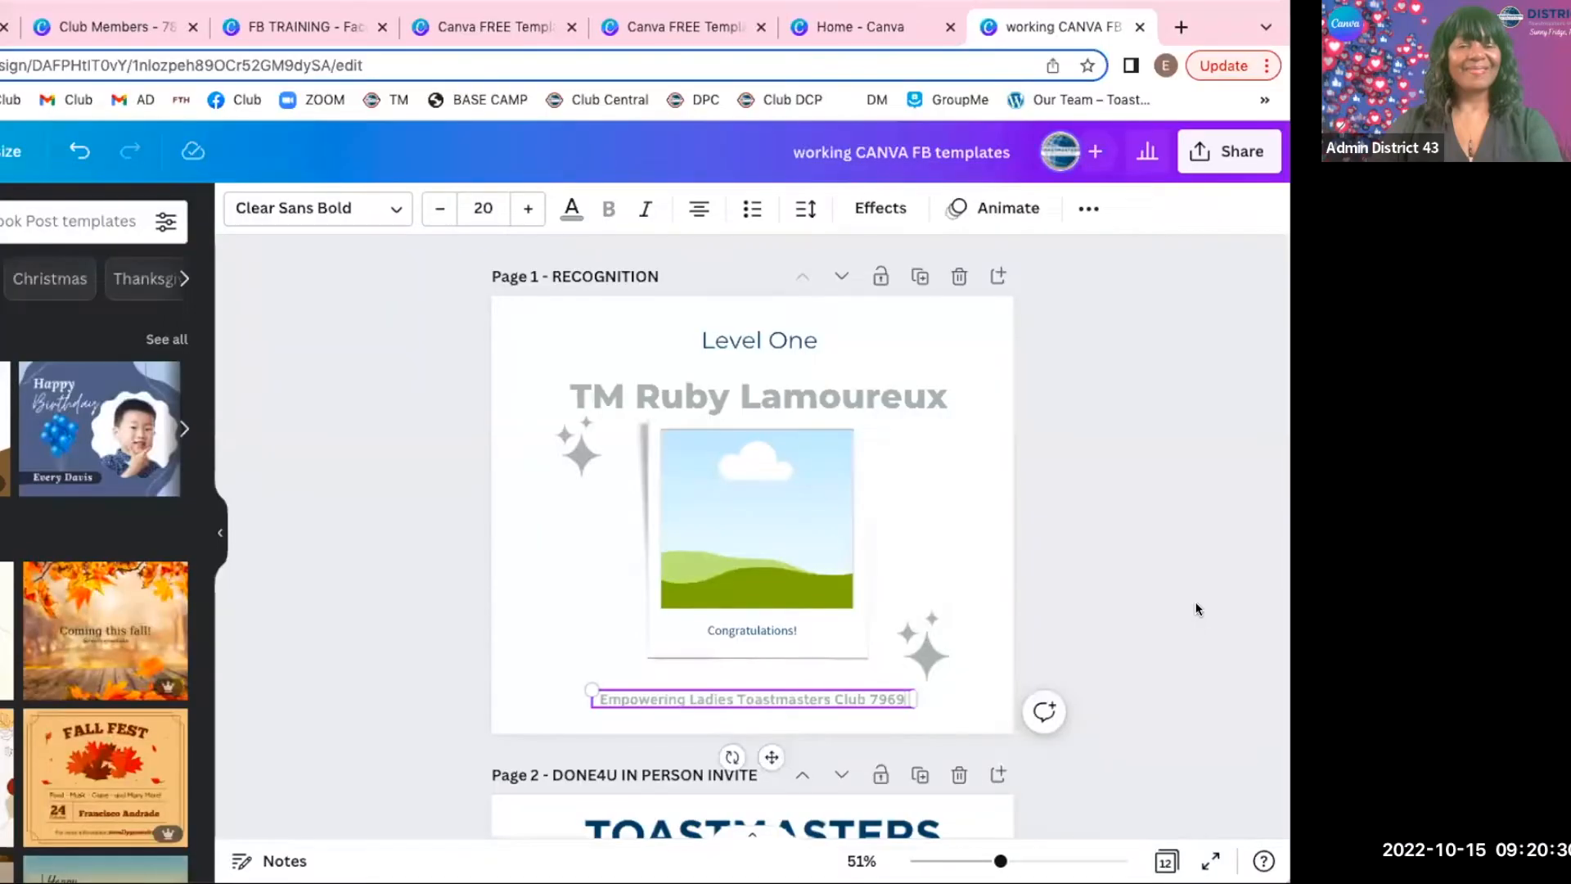
pyautogui.scroll(-1, 1196, 604)
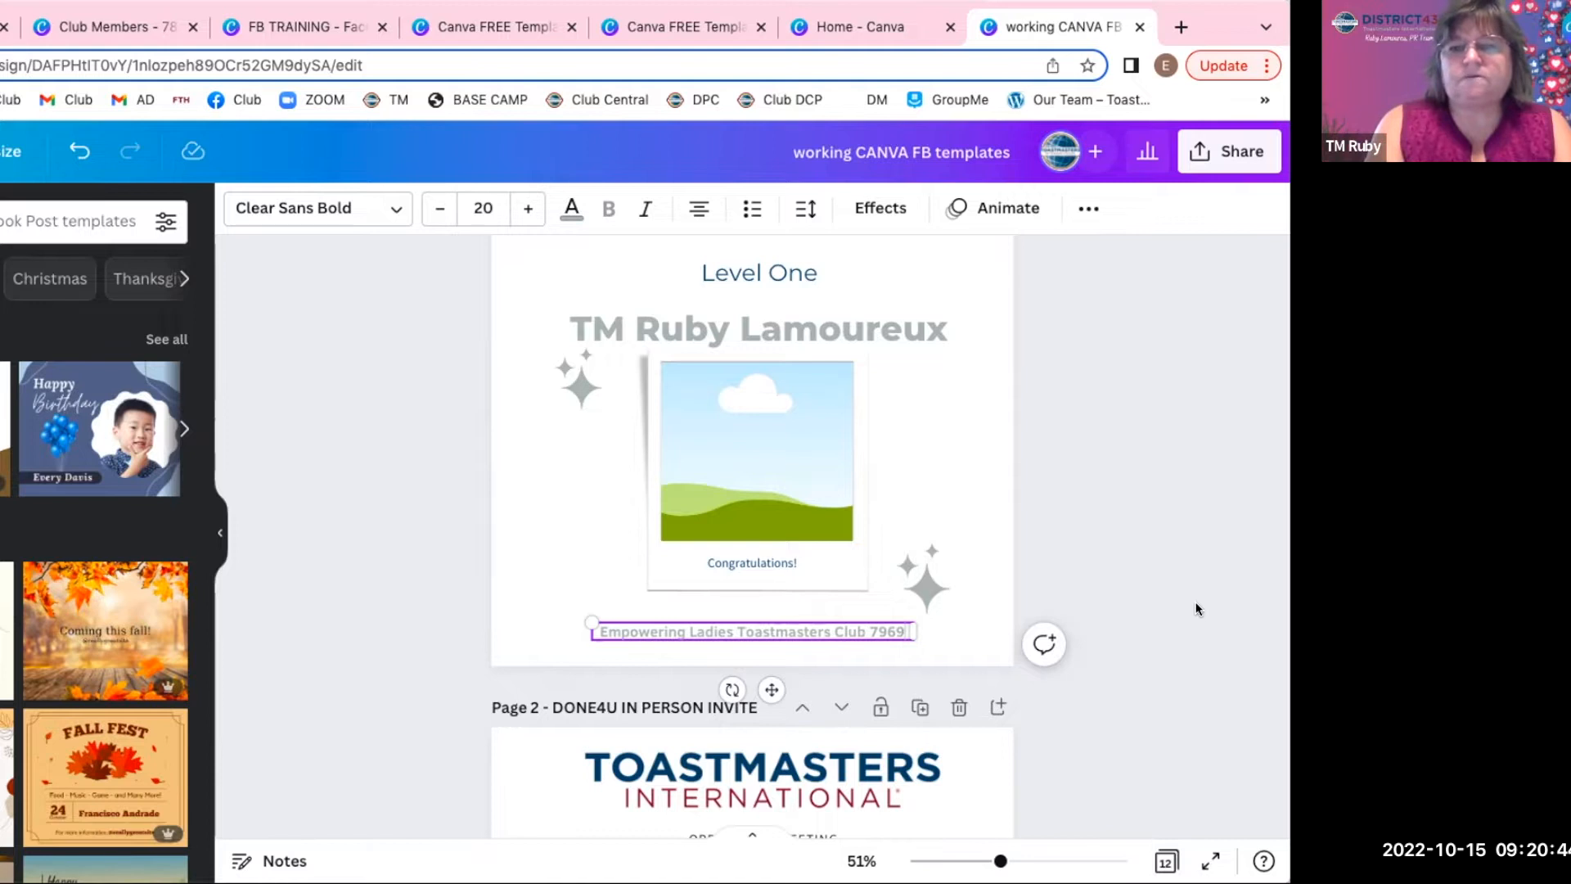
pyautogui.scroll(1, 1196, 609)
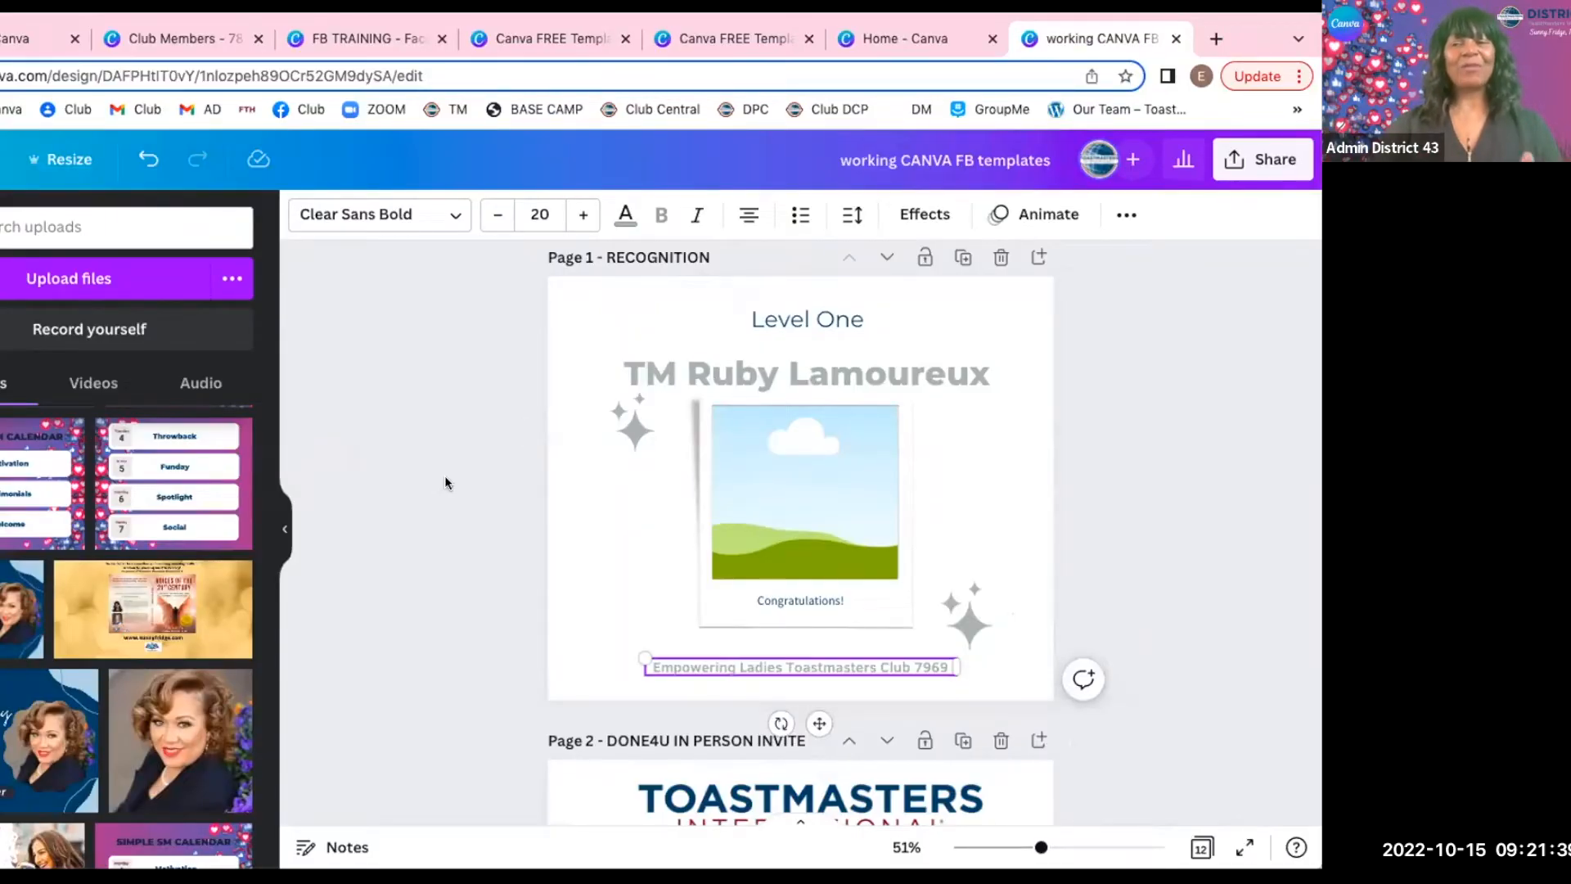
pyautogui.scroll(1, 287, 666)
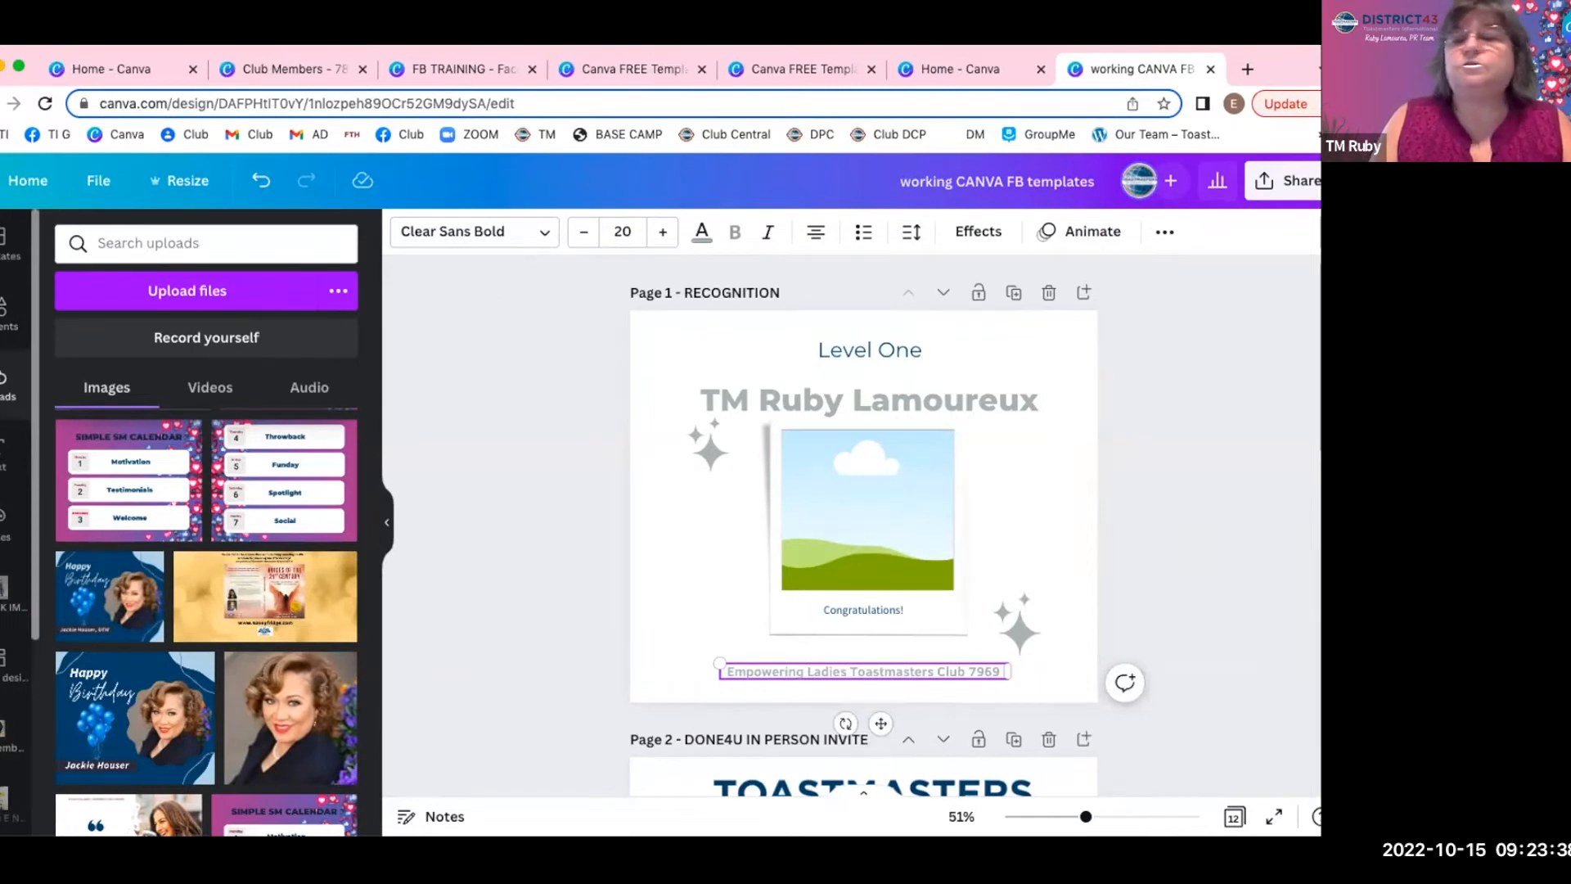
pyautogui.click(205, 293)
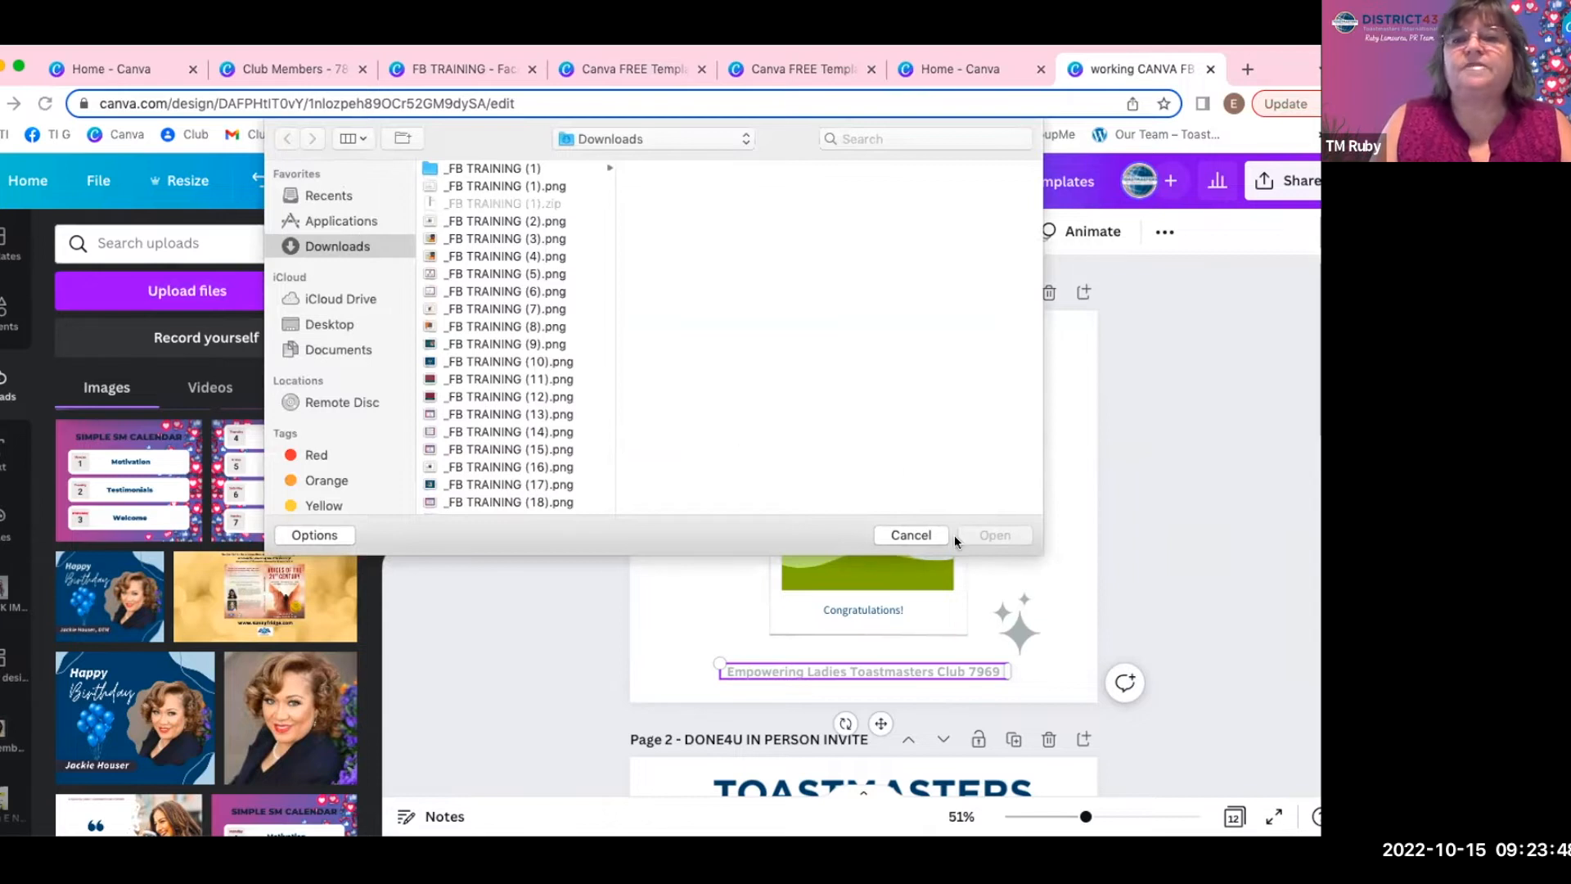
pyautogui.scroll(-3, 512, 432)
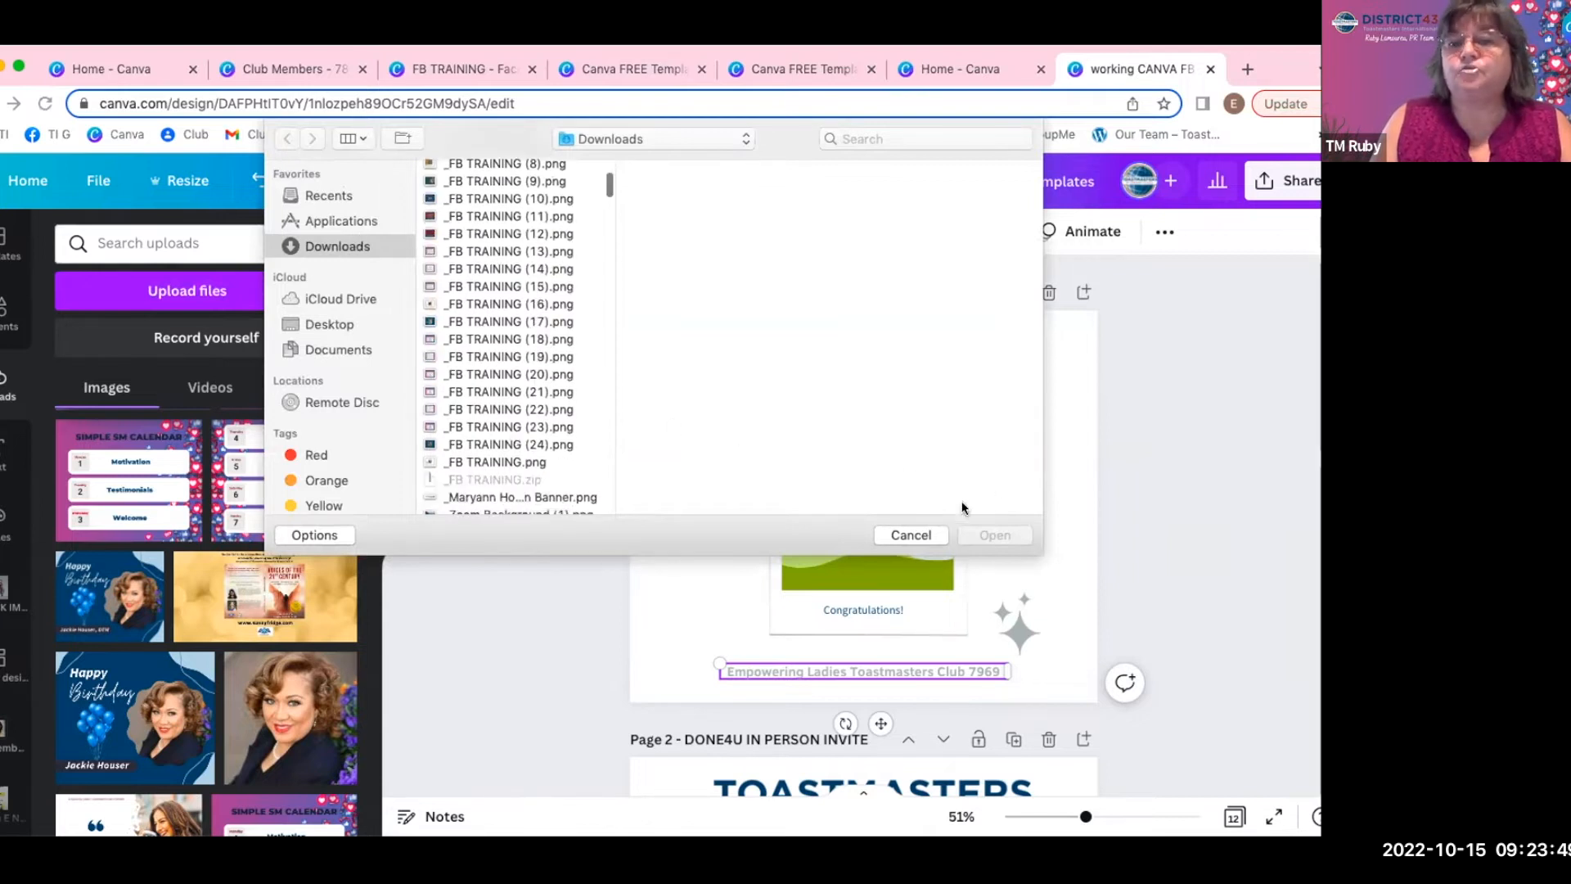
pyautogui.click(910, 534)
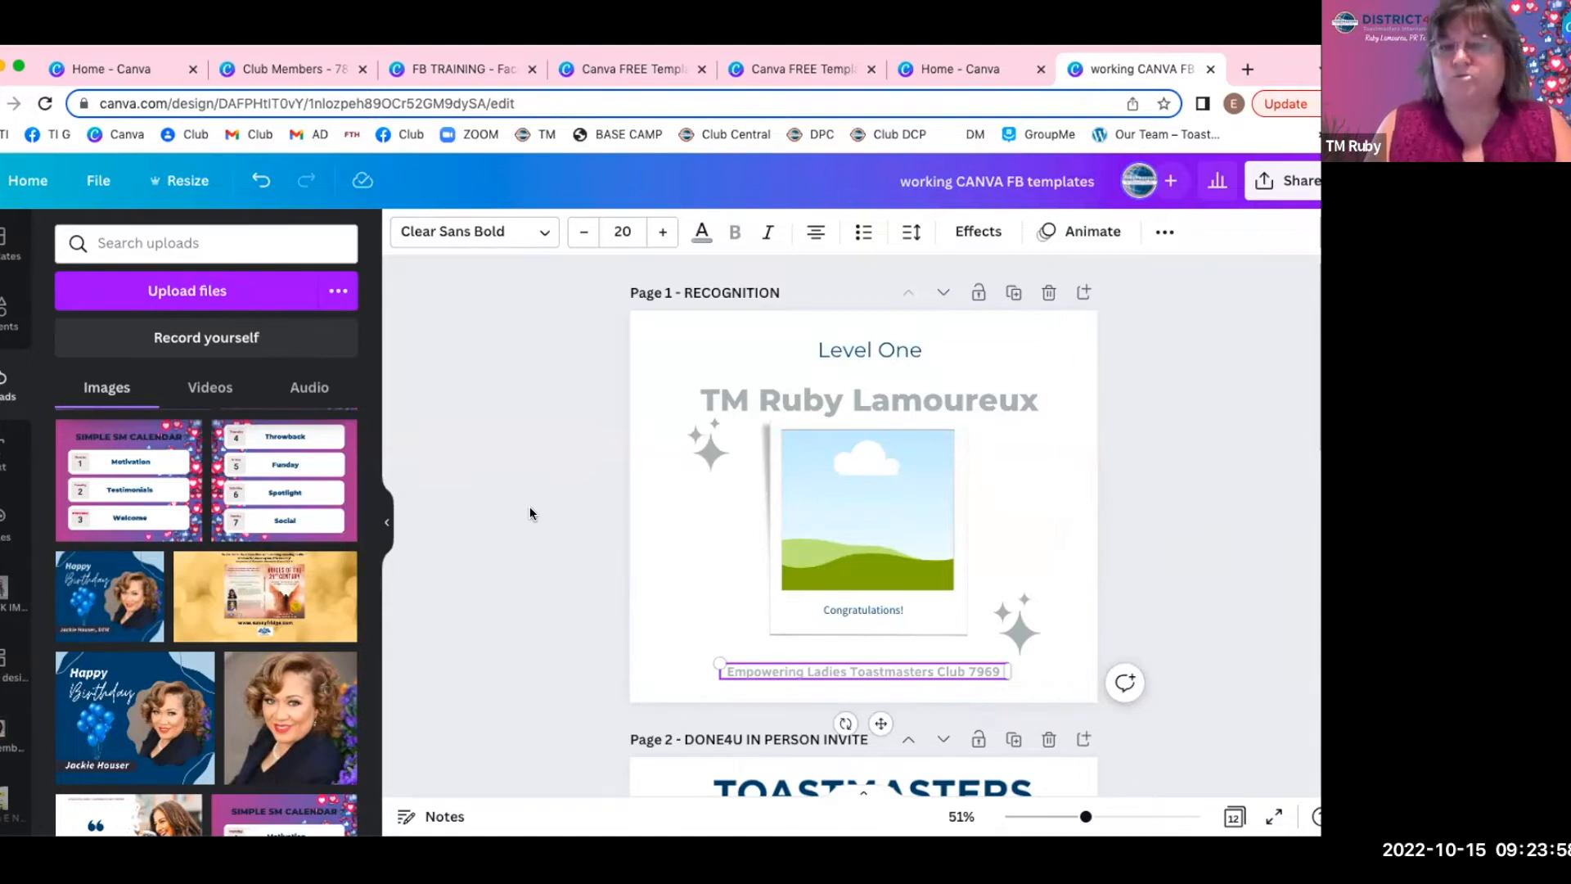
# Look through the uploaded images for a photo of the recognised member.
pyautogui.scroll(-1, 17, 508)
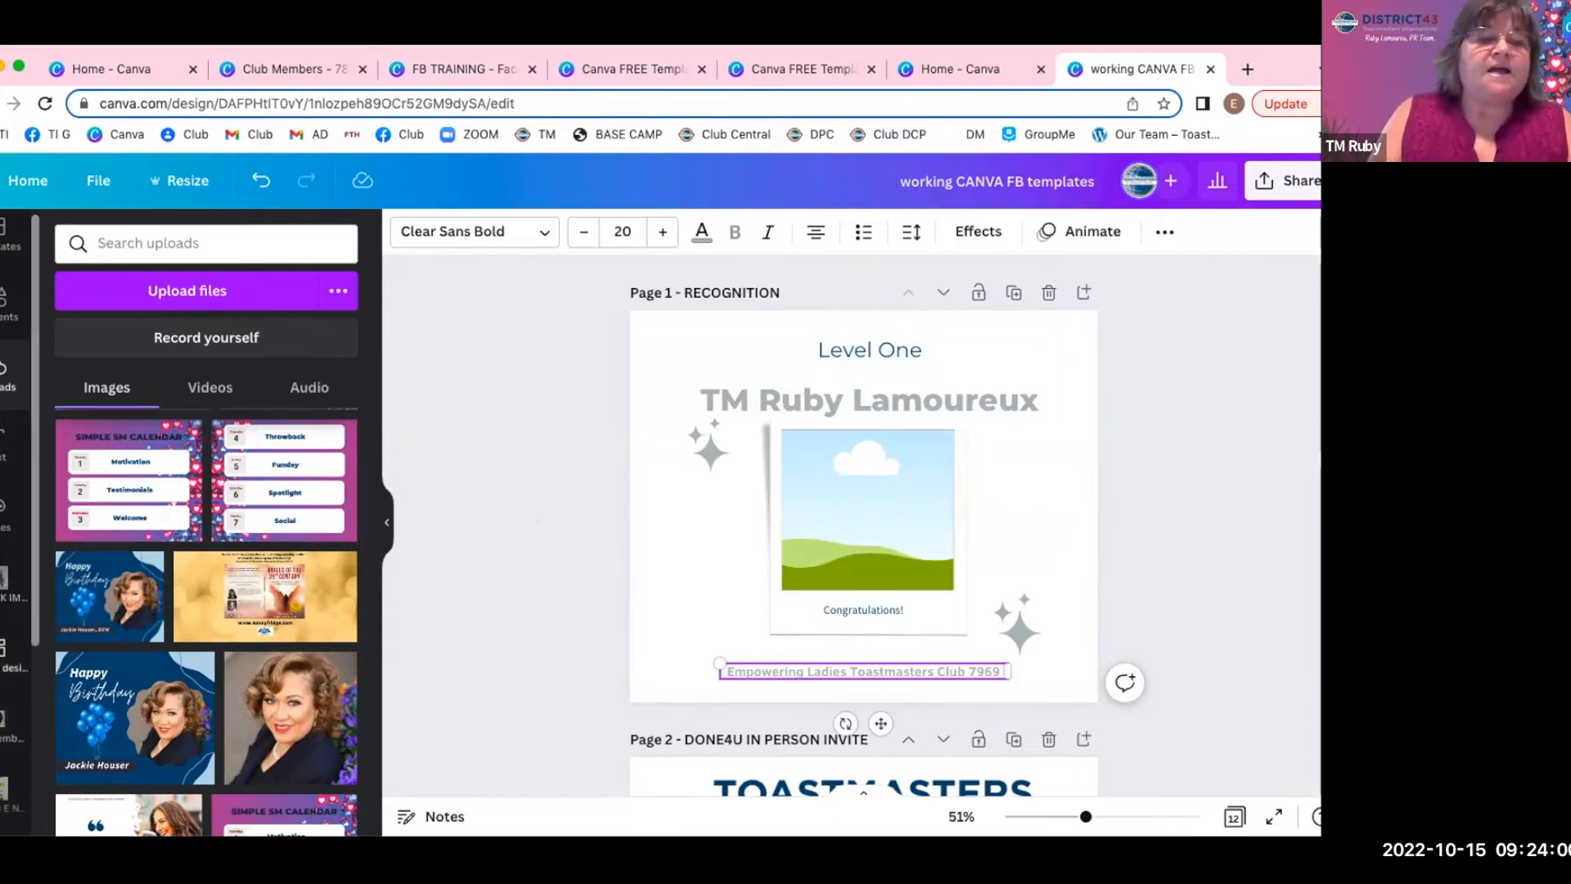
pyautogui.scroll(-1, 4, 573)
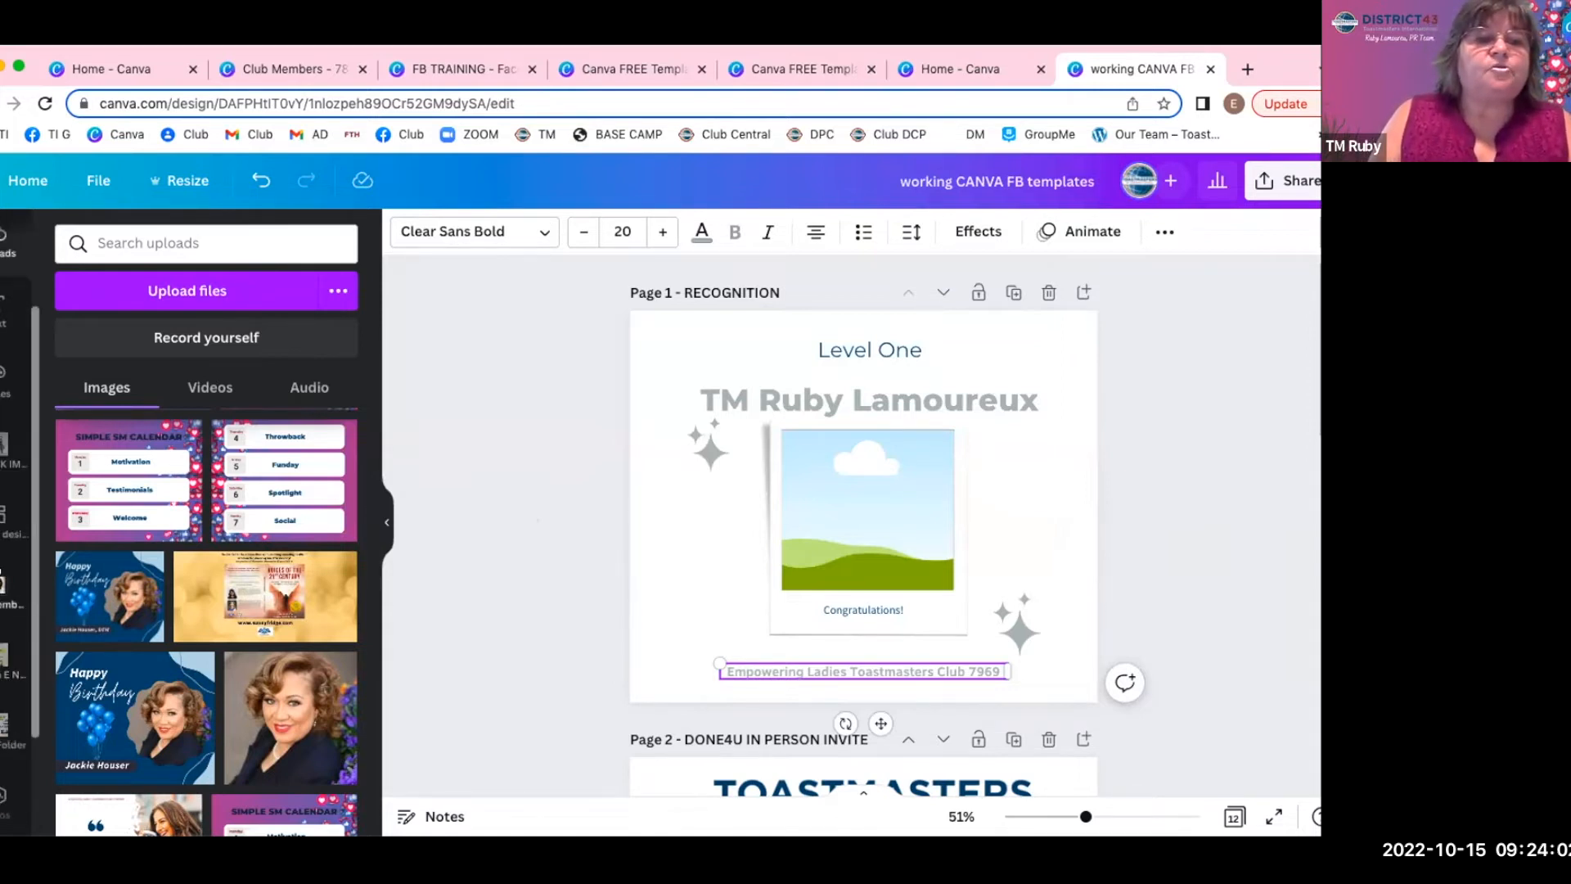
pyautogui.scroll(2, 17, 491)
pyautogui.scroll(1, 205, 459)
pyautogui.scroll(3, 211, 376)
pyautogui.scroll(1, 208, 364)
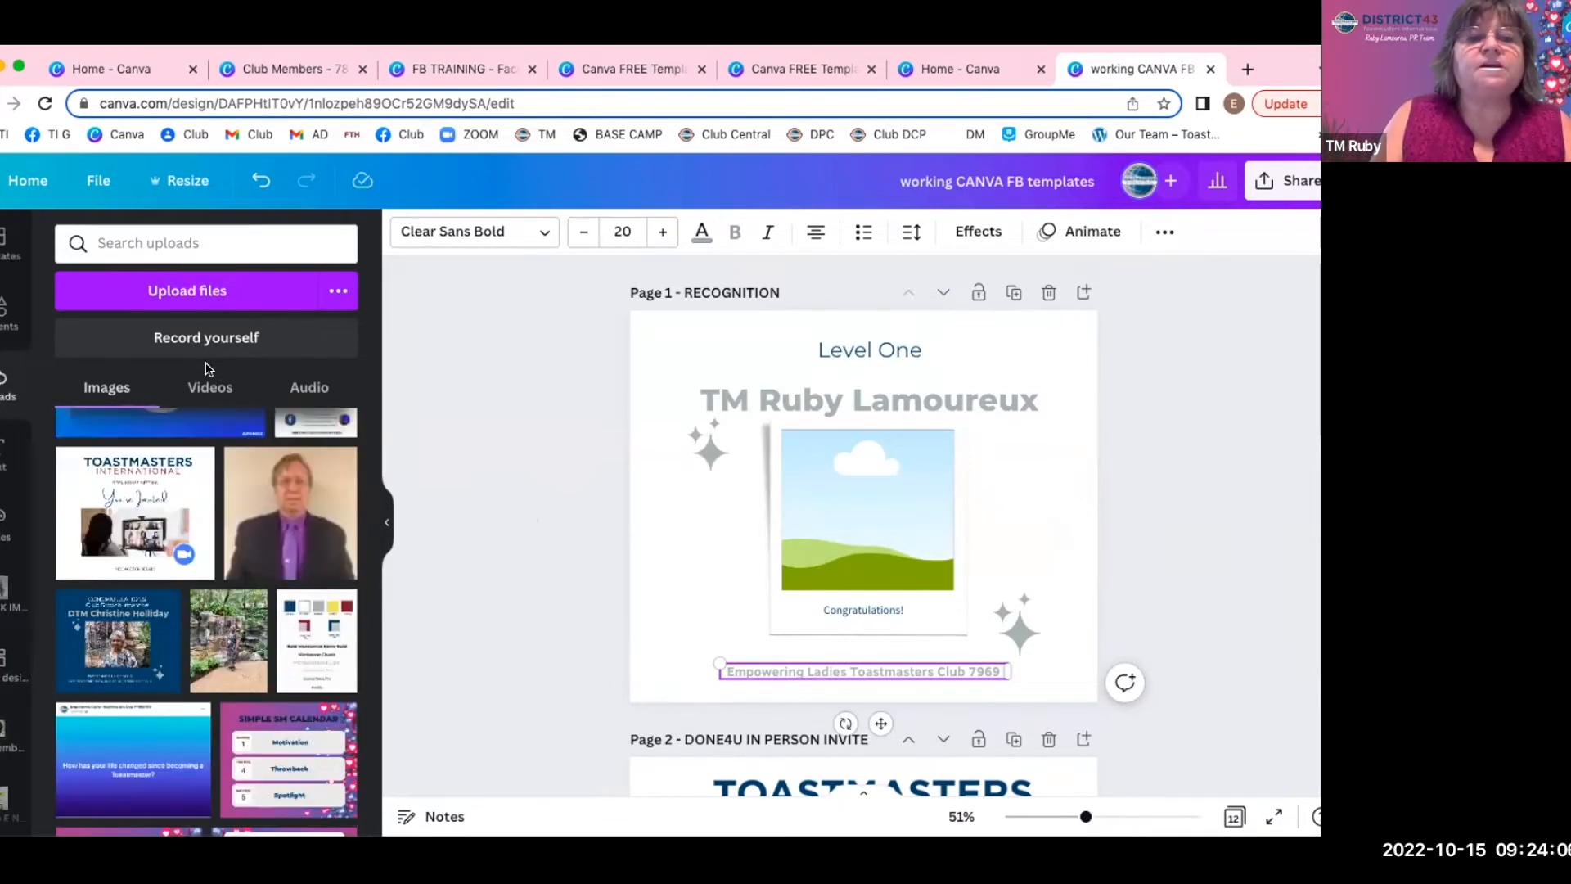
pyautogui.scroll(2, 167, 478)
pyautogui.scroll(-3, 168, 479)
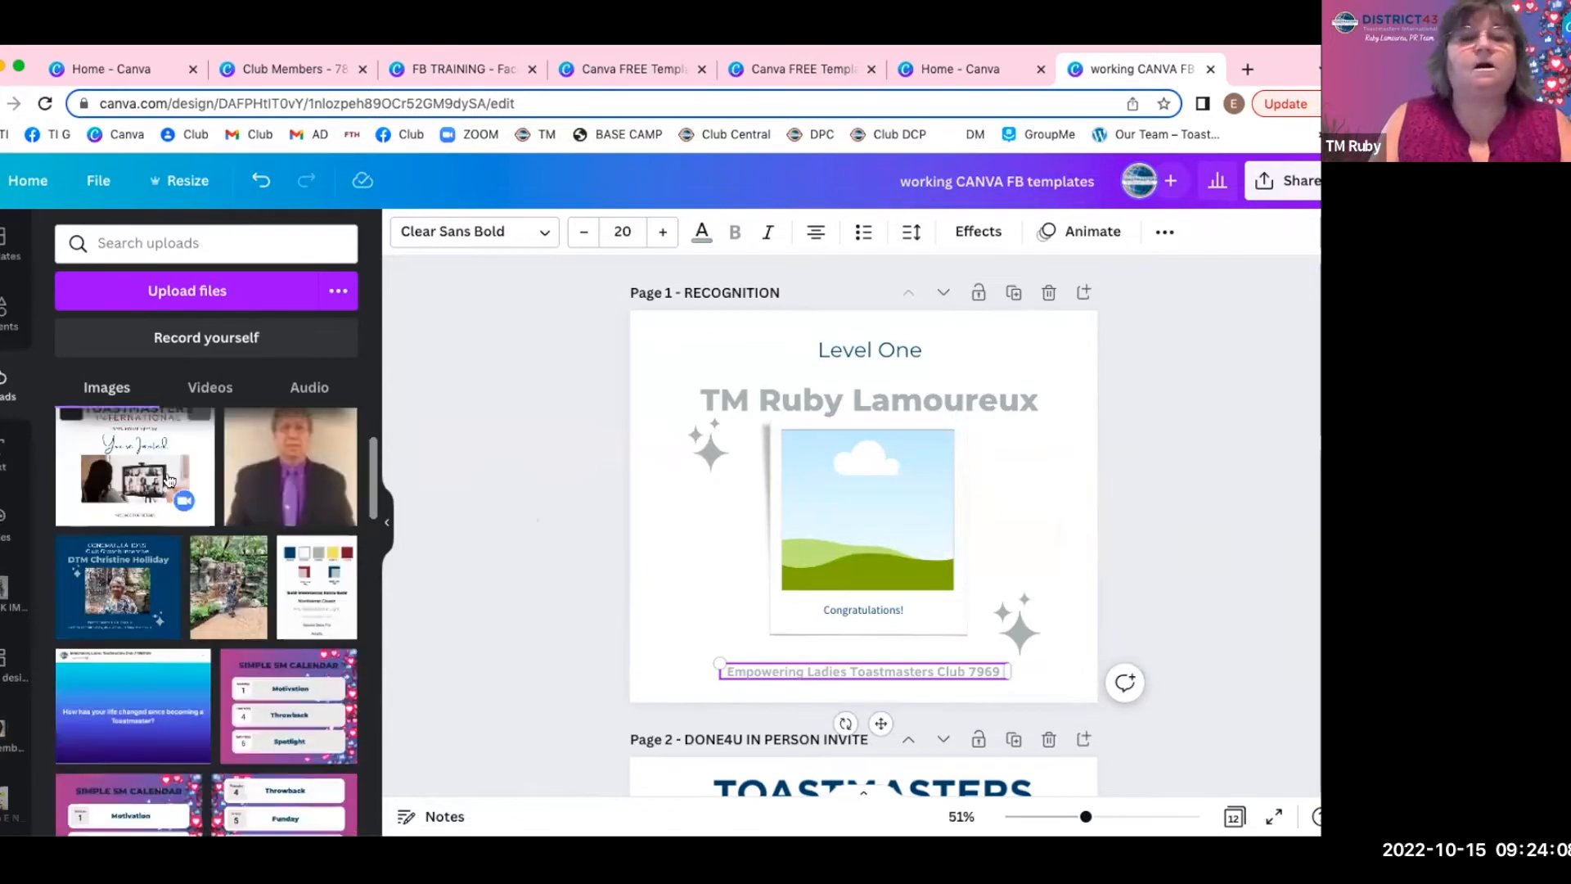
pyautogui.scroll(-3, 168, 479)
pyautogui.scroll(-2, 17, 491)
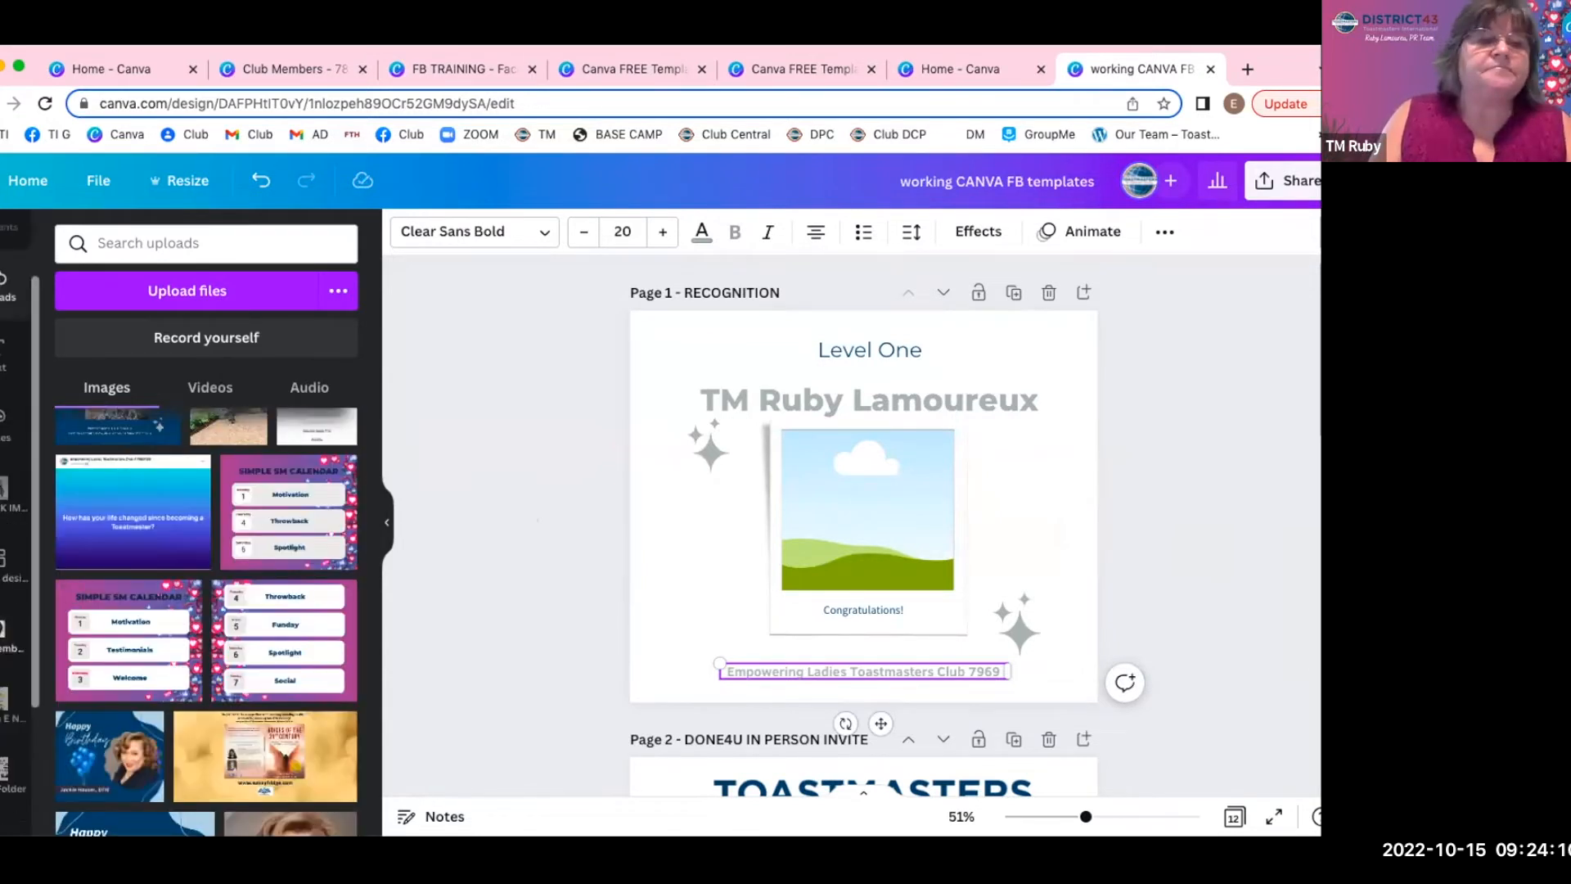
# Place the recognised member's photo from the Club Members folder into the photo frame on page 1.
pyautogui.click(15, 629)
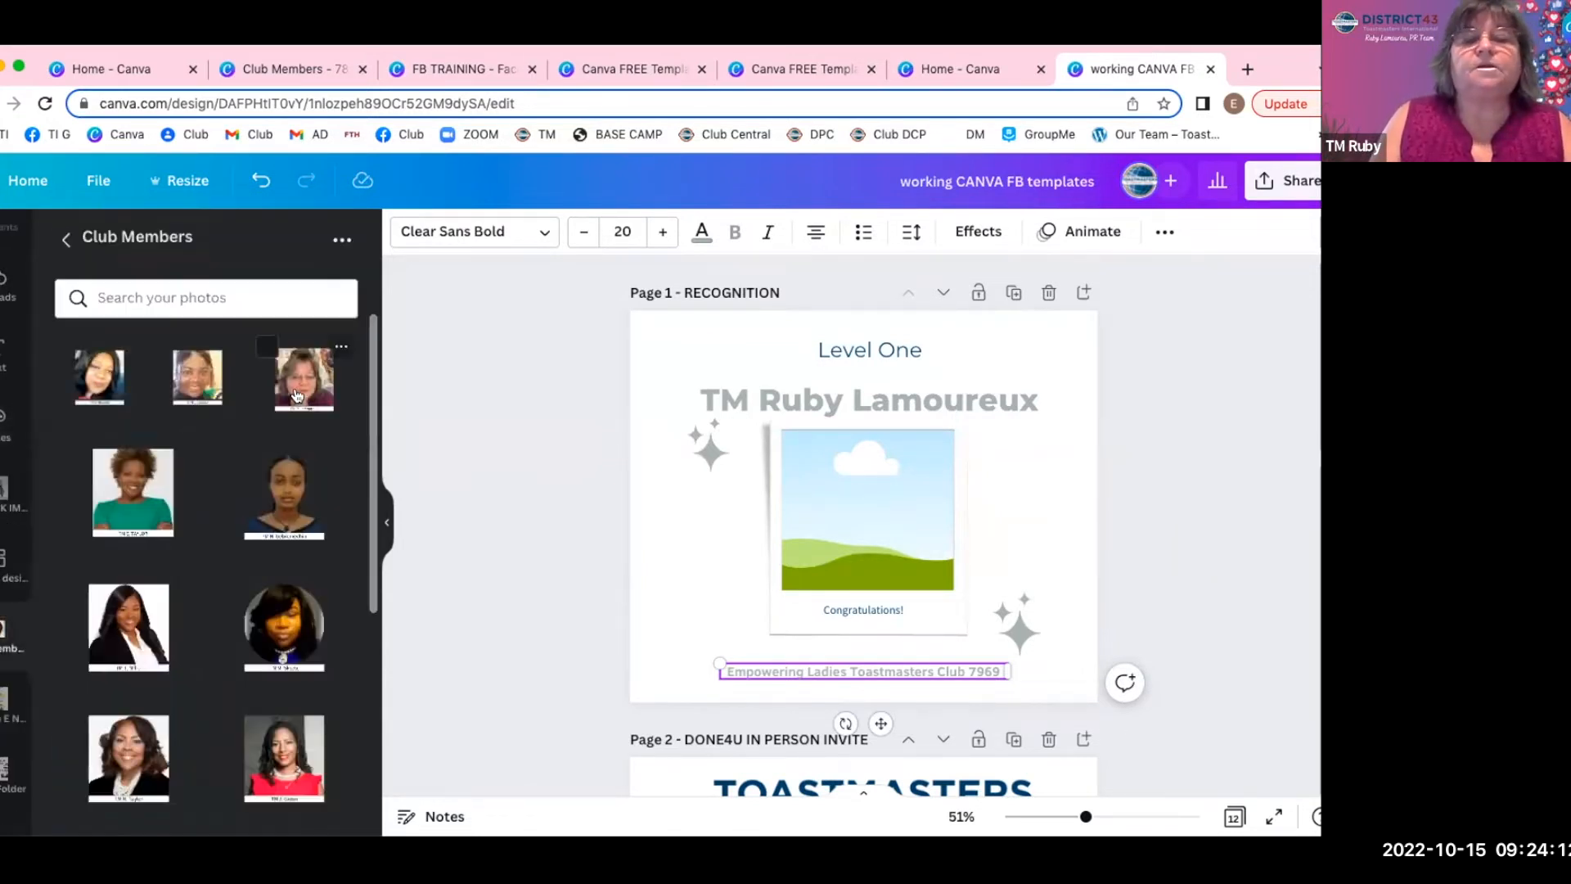
pyautogui.moveTo(297, 397); pyautogui.dragTo(867, 507)
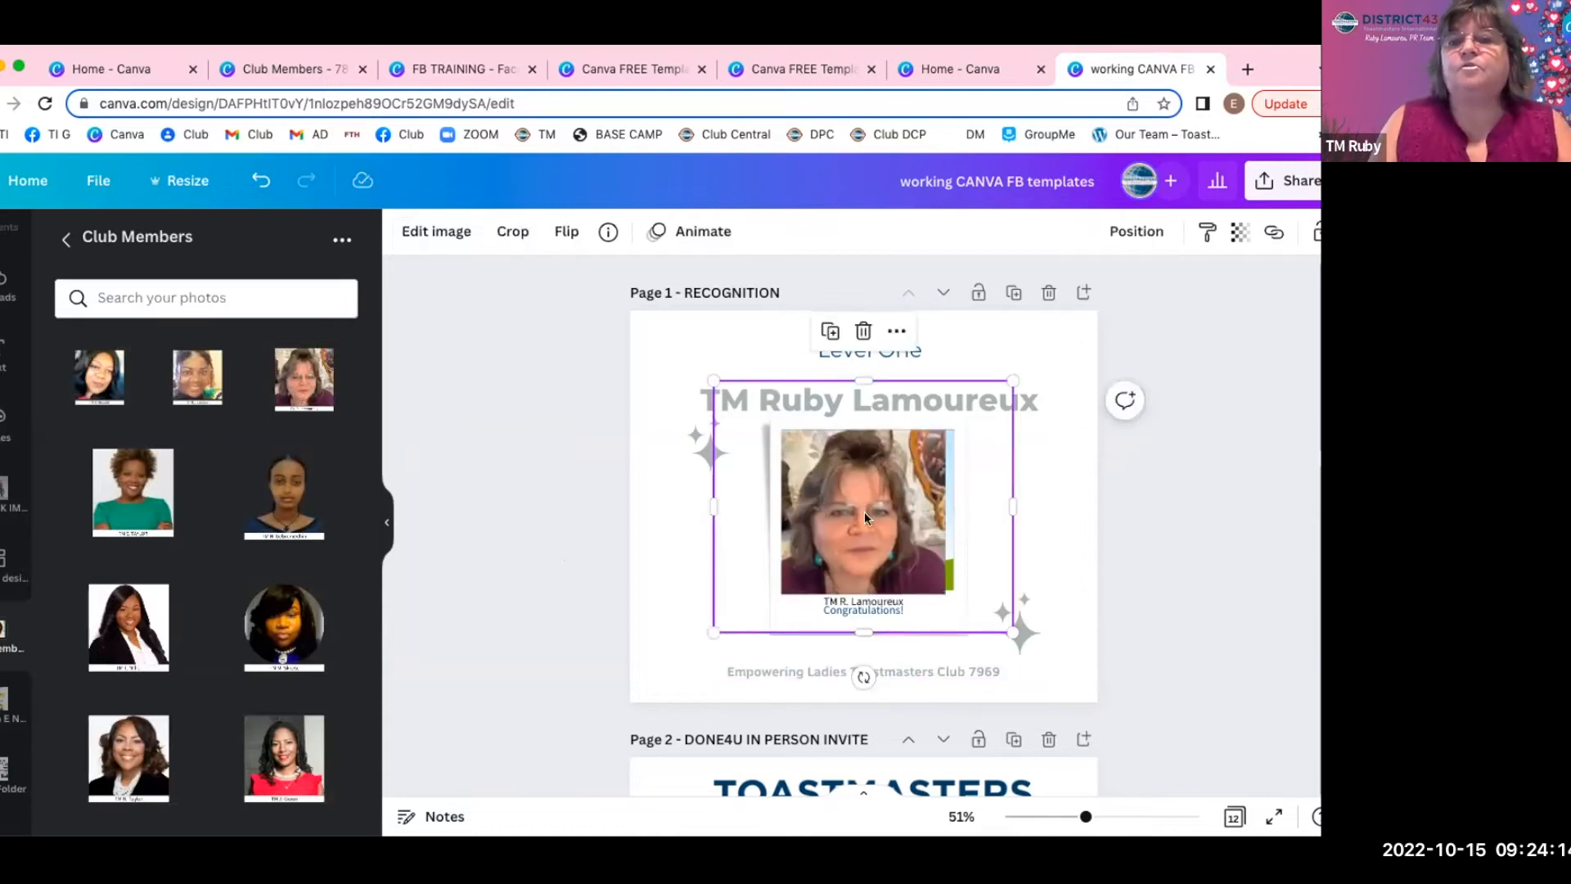
pyautogui.moveTo(841, 532); pyautogui.dragTo(794, 525)
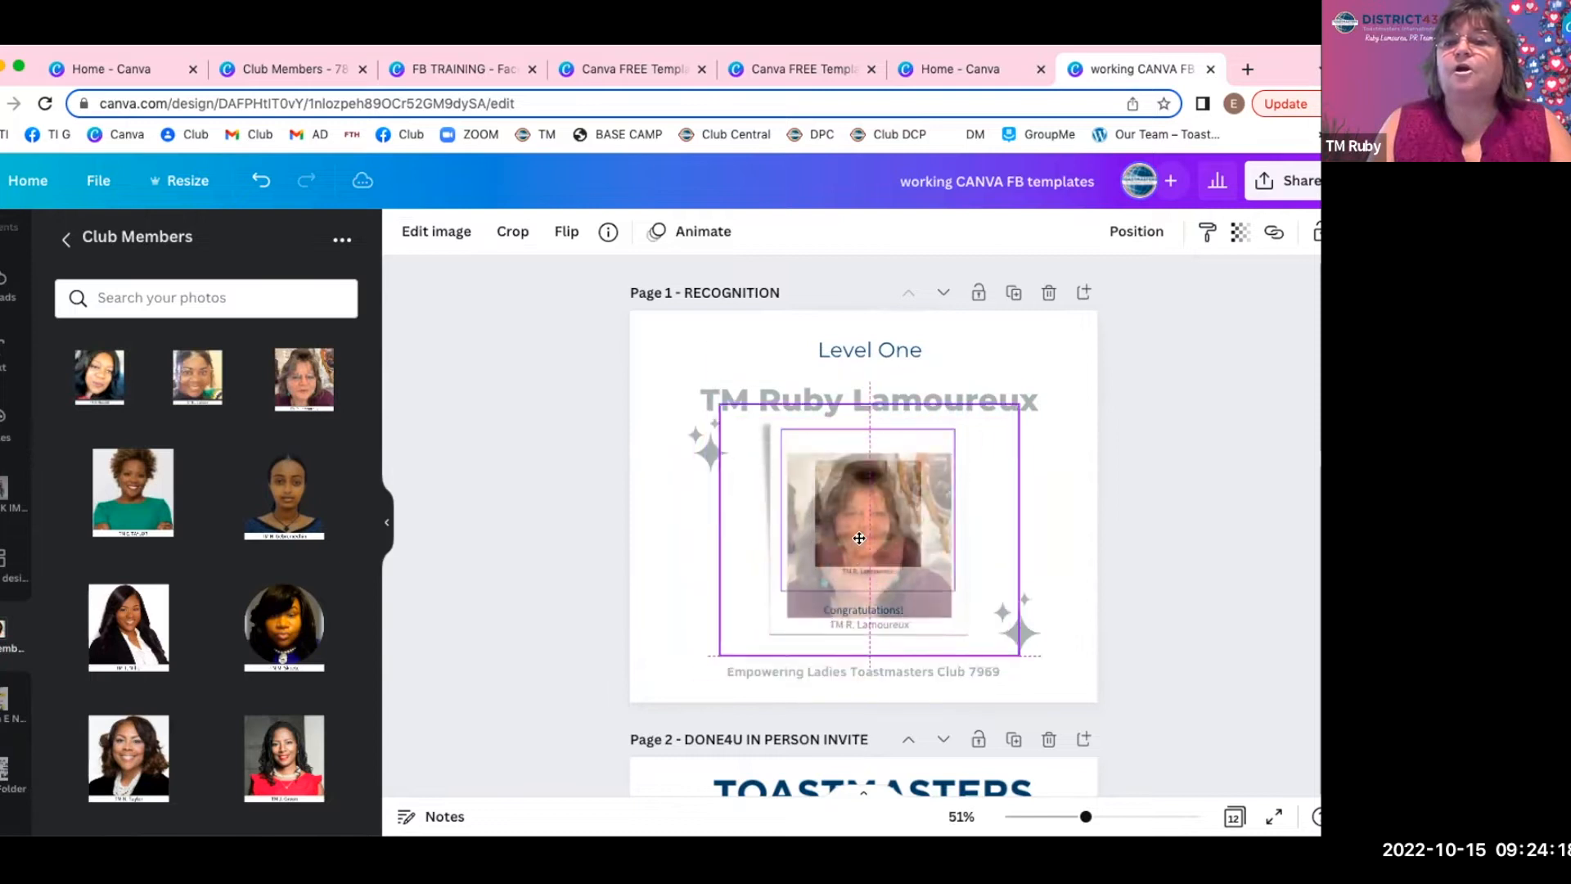
pyautogui.click(700, 624)
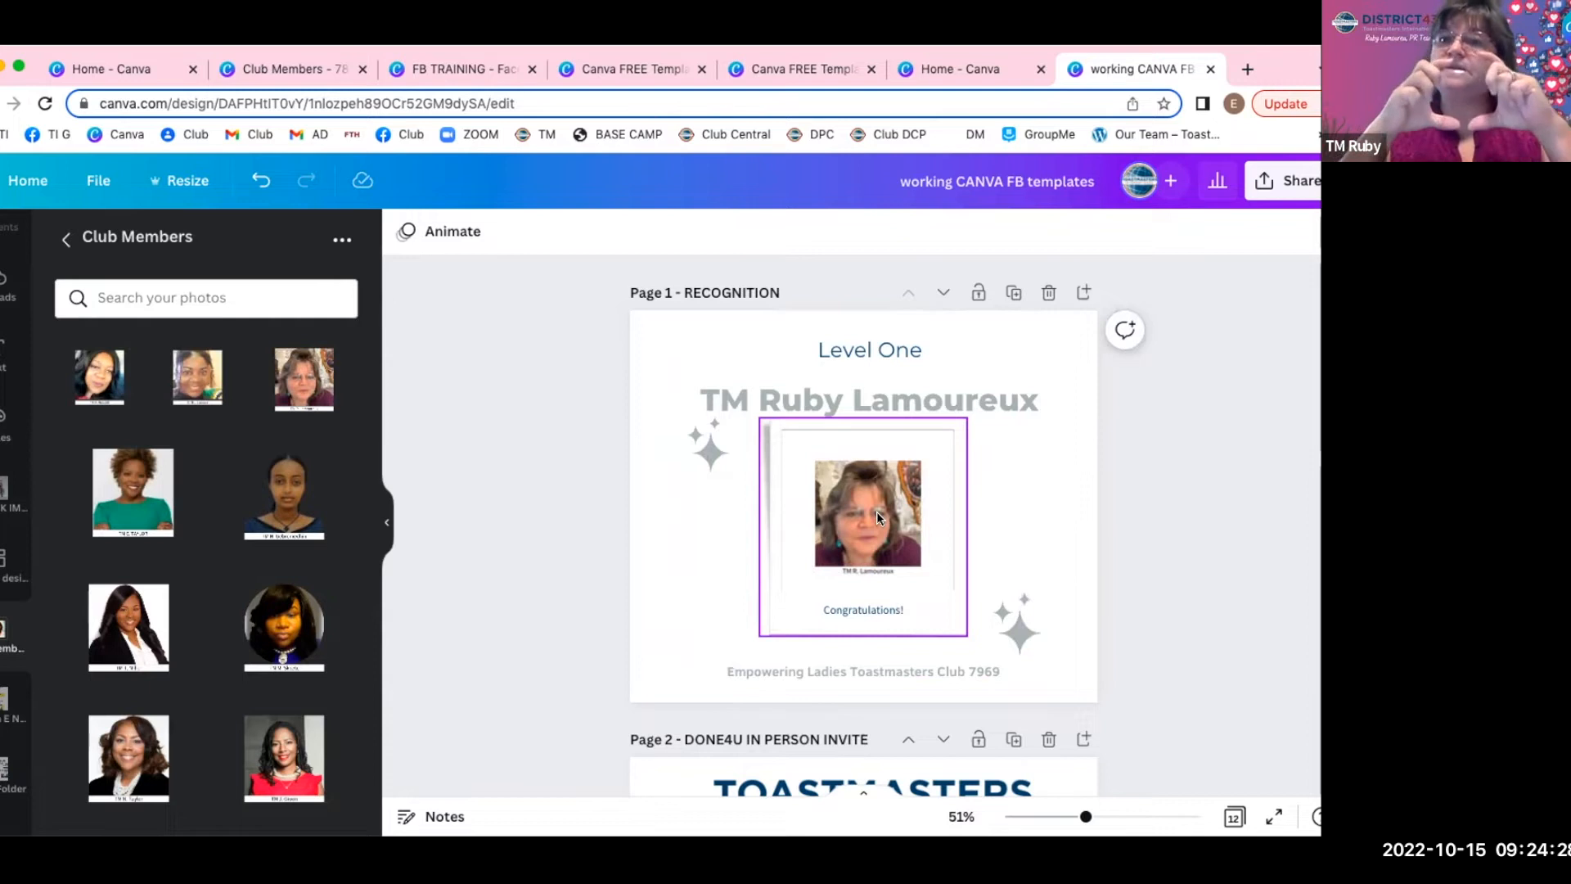
# Enlarge and reposition the member's photo within the frame so its name label is cropped off.
pyautogui.doubleClick(846, 488)
pyautogui.moveTo(963, 429); pyautogui.dragTo(1020, 382)
pyautogui.moveTo(772, 590); pyautogui.dragTo(740, 617)
pyautogui.moveTo(894, 521); pyautogui.dragTo(880, 522)
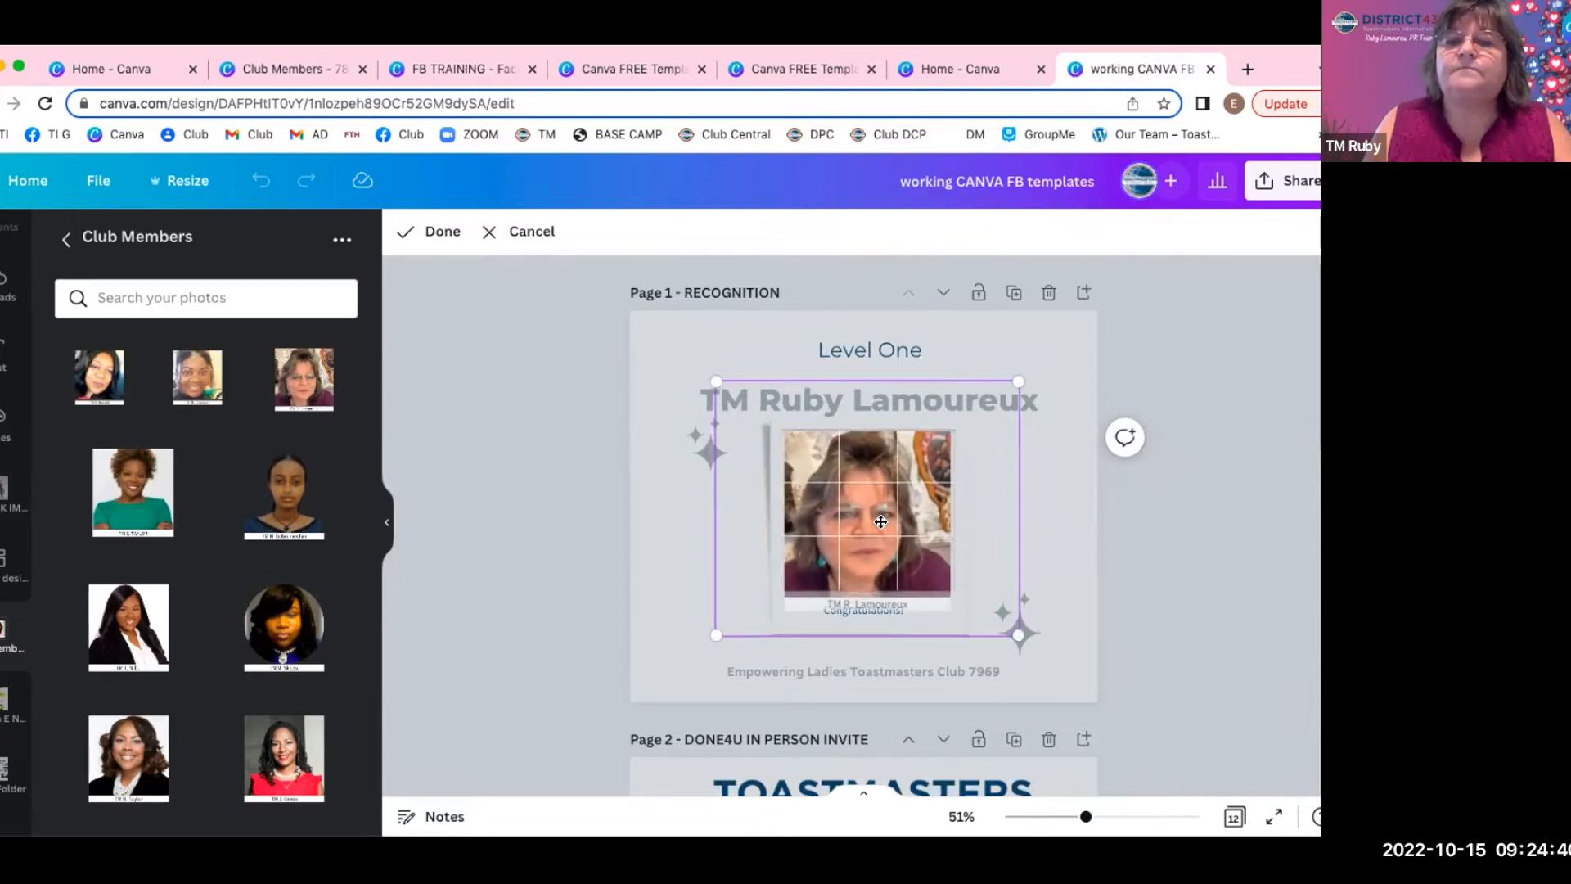
pyautogui.press('Return')
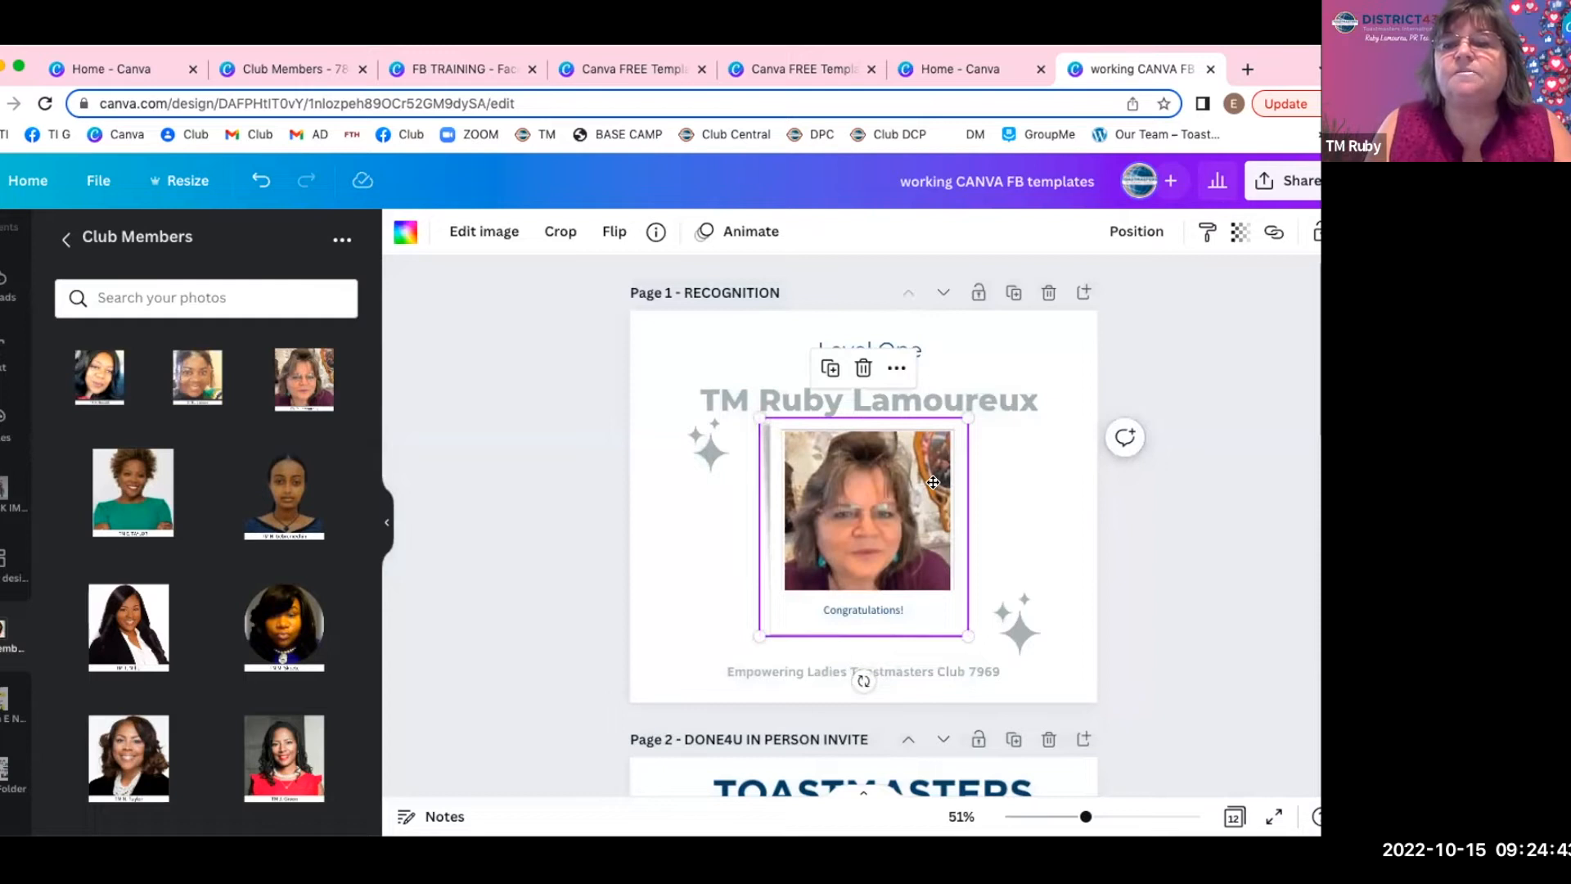
# Enlarge the cropped photo slightly more so it covers the frame's whole opening, and apply the crop.
pyautogui.doubleClick(864, 473)
pyautogui.moveTo(1004, 383); pyautogui.dragTo(1024, 377)
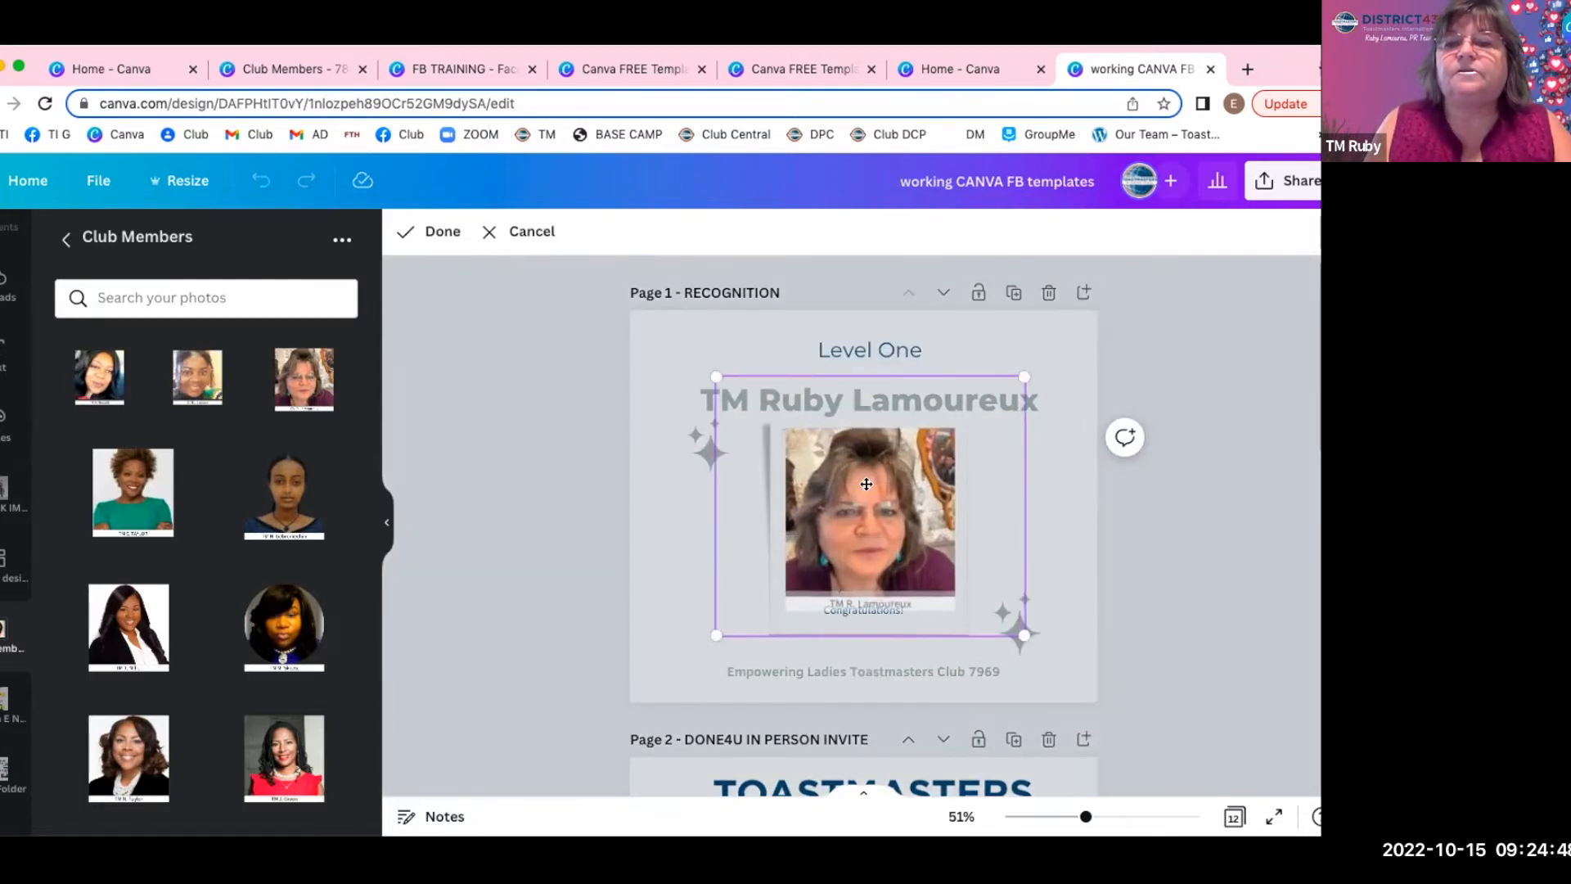
pyautogui.moveTo(1025, 377); pyautogui.dragTo(1025, 374)
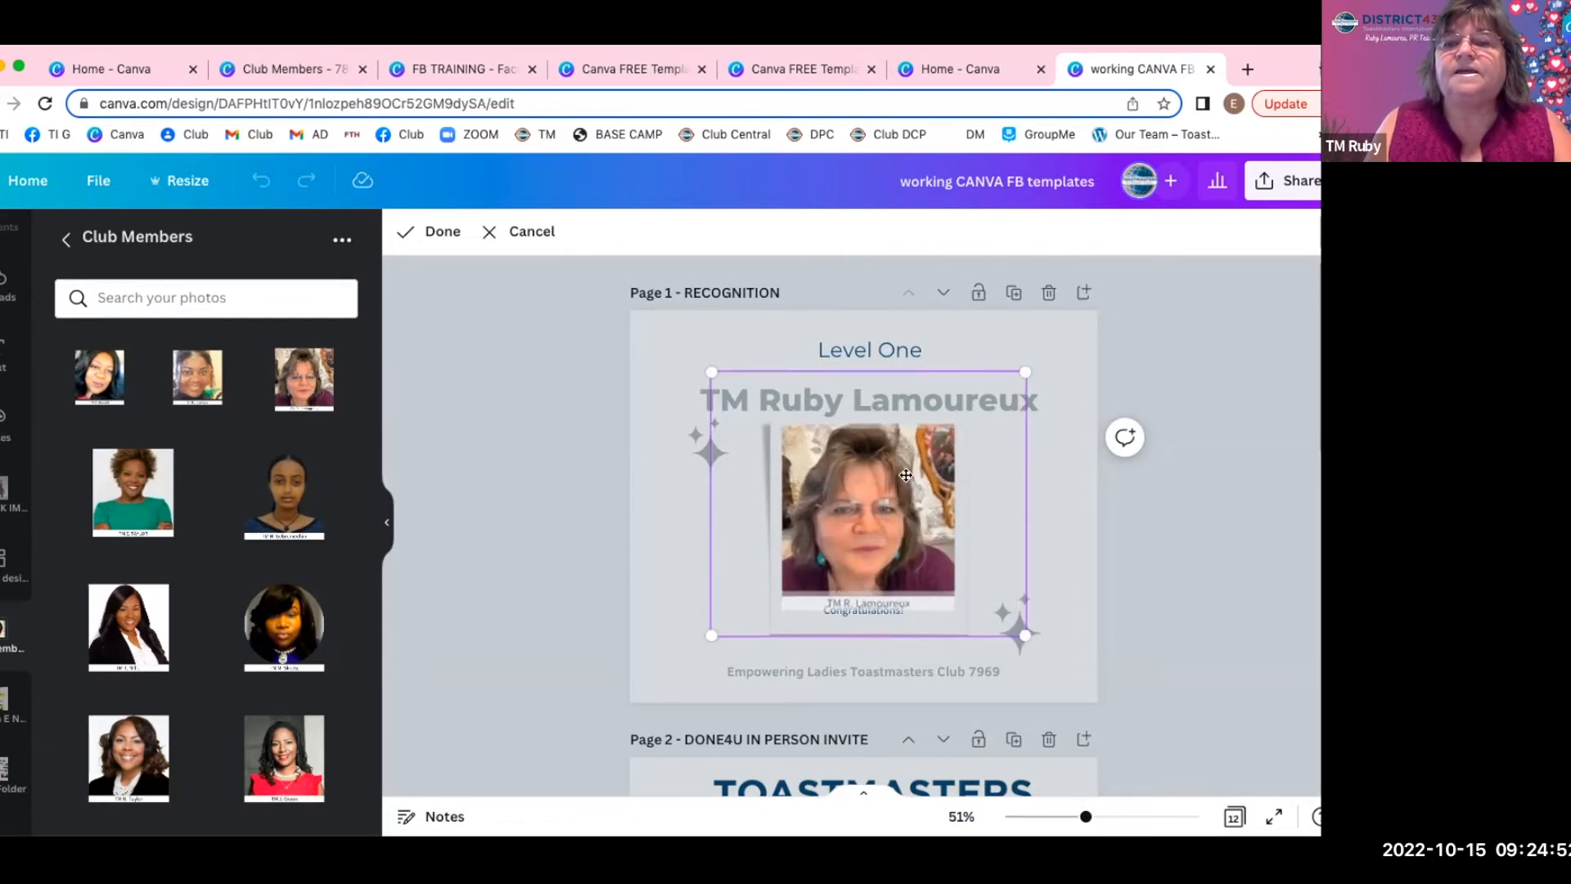
pyautogui.click(683, 541)
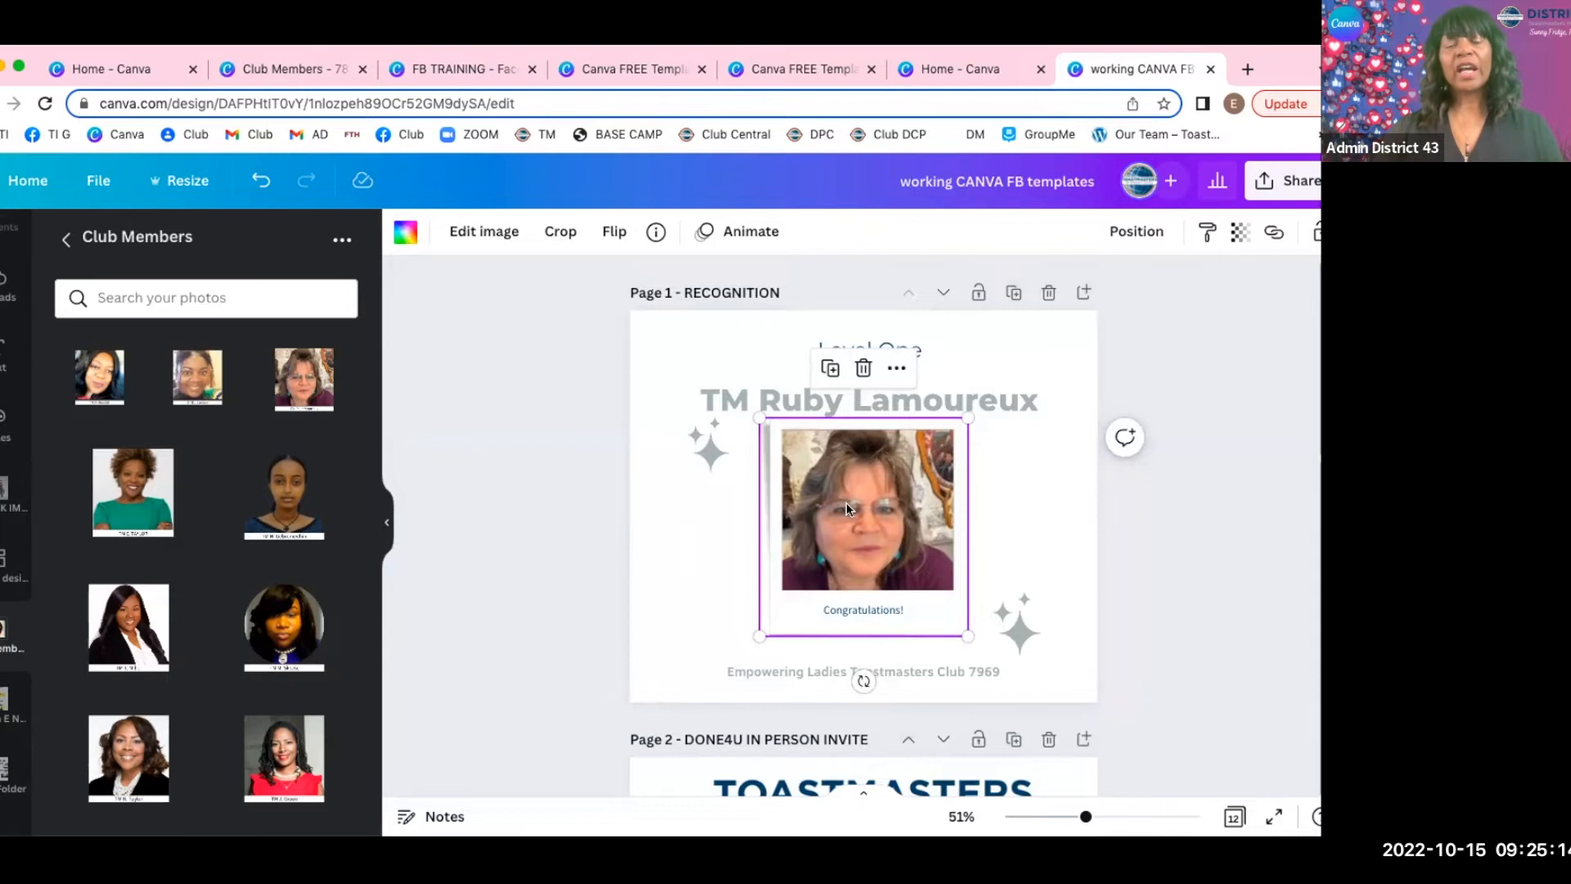
pyautogui.click(675, 562)
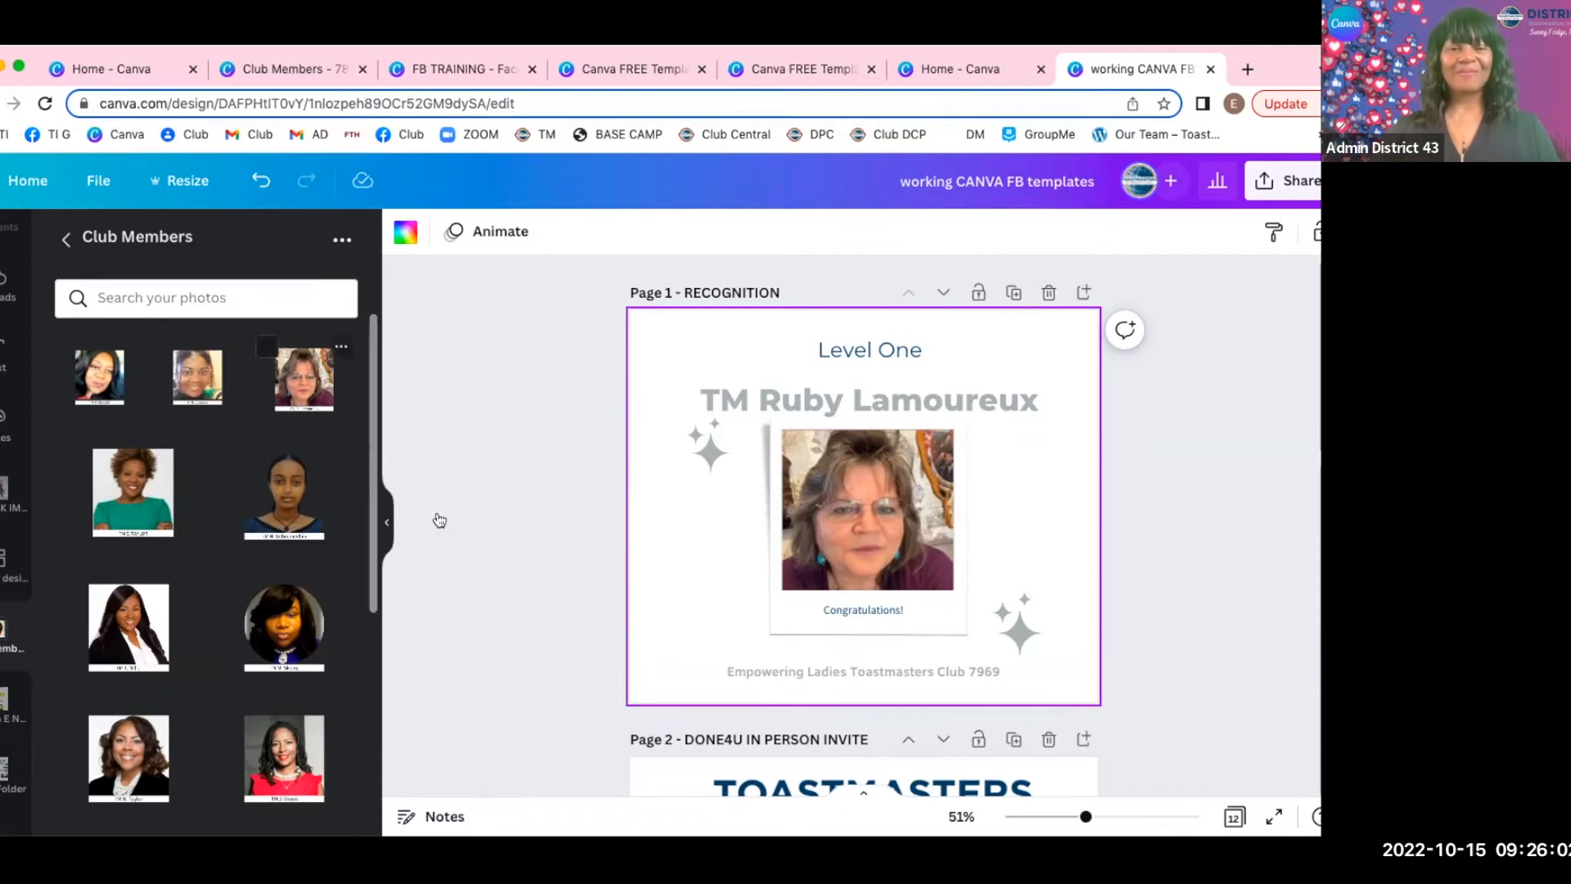
# Try placing another copy of the member's photo outside the frame, and delete that extra copy.
pyautogui.moveTo(301, 385); pyautogui.dragTo(720, 612)
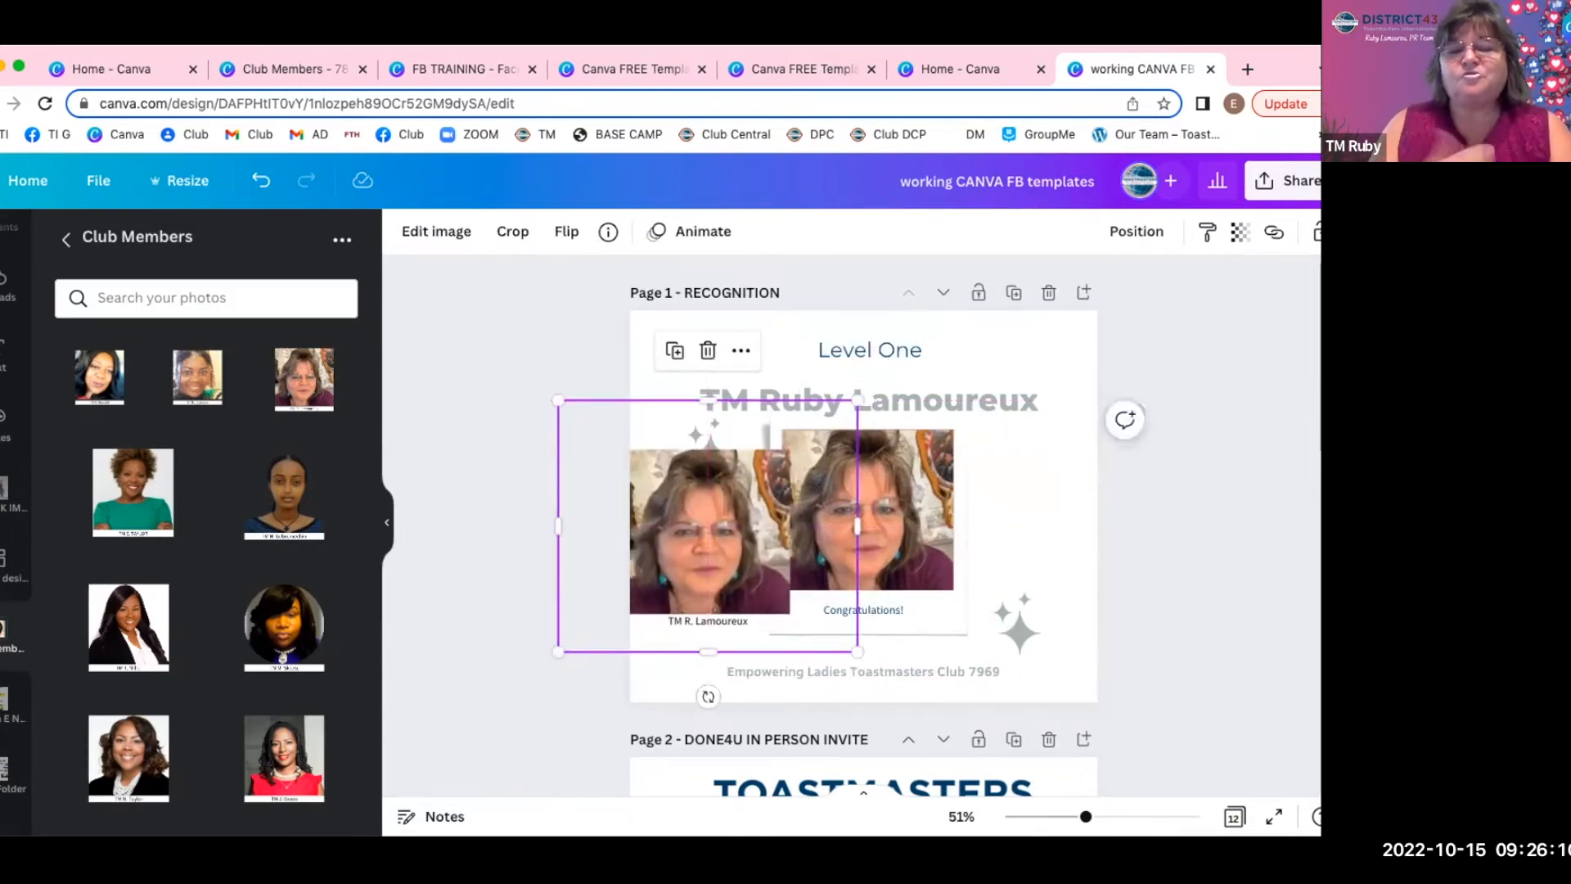
pyautogui.press('Delete')
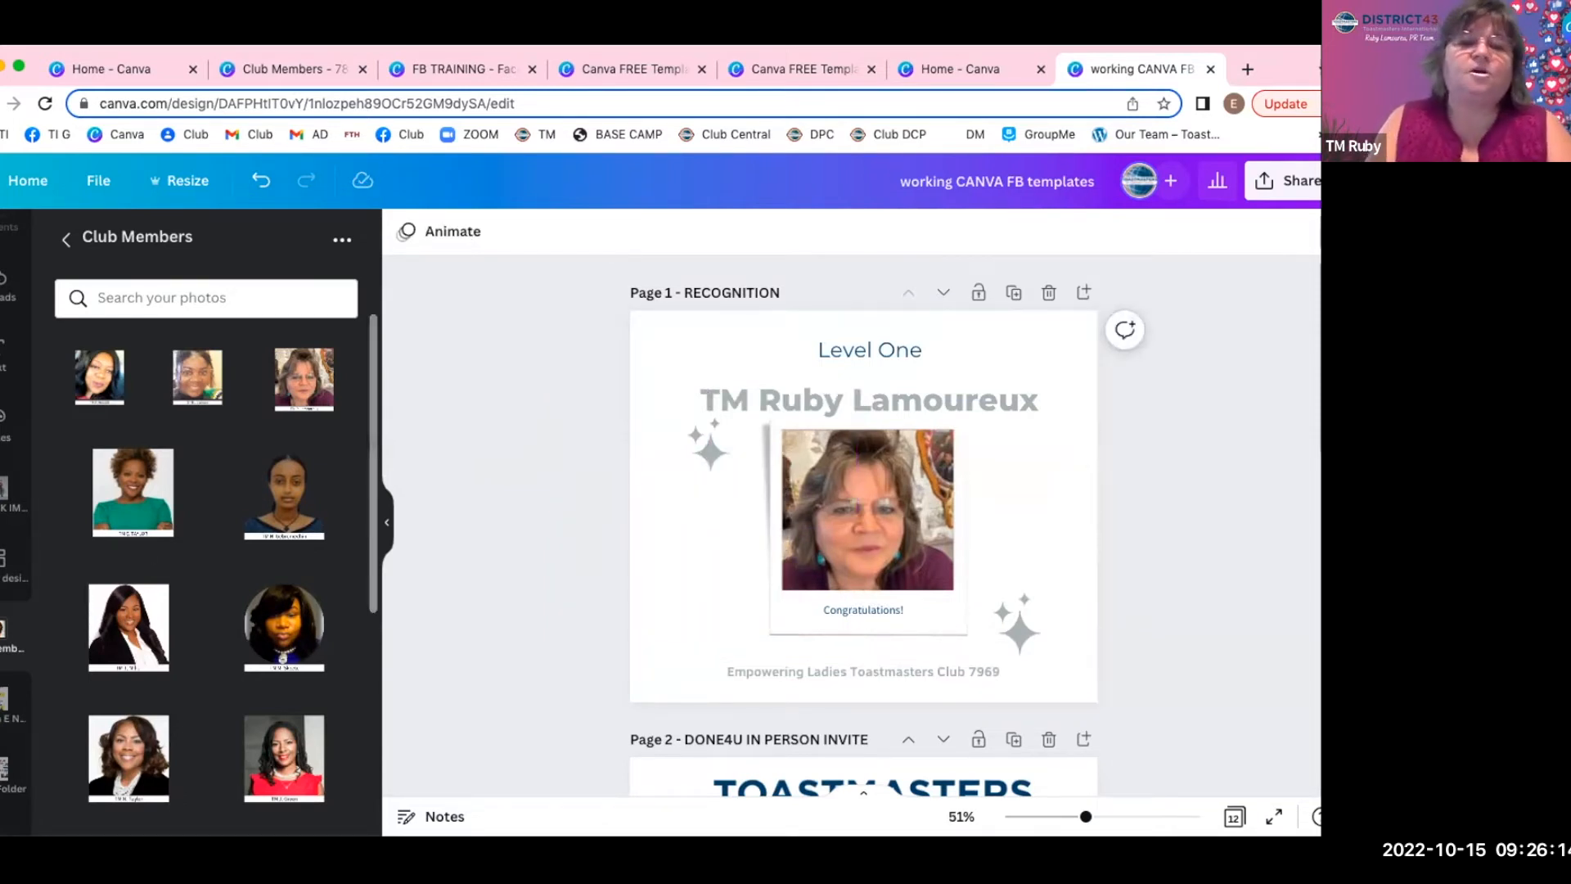
# Glance through the Club Members photos and return to the uploaded images.
pyautogui.scroll(-3, 196, 649)
pyautogui.scroll(3, 197, 649)
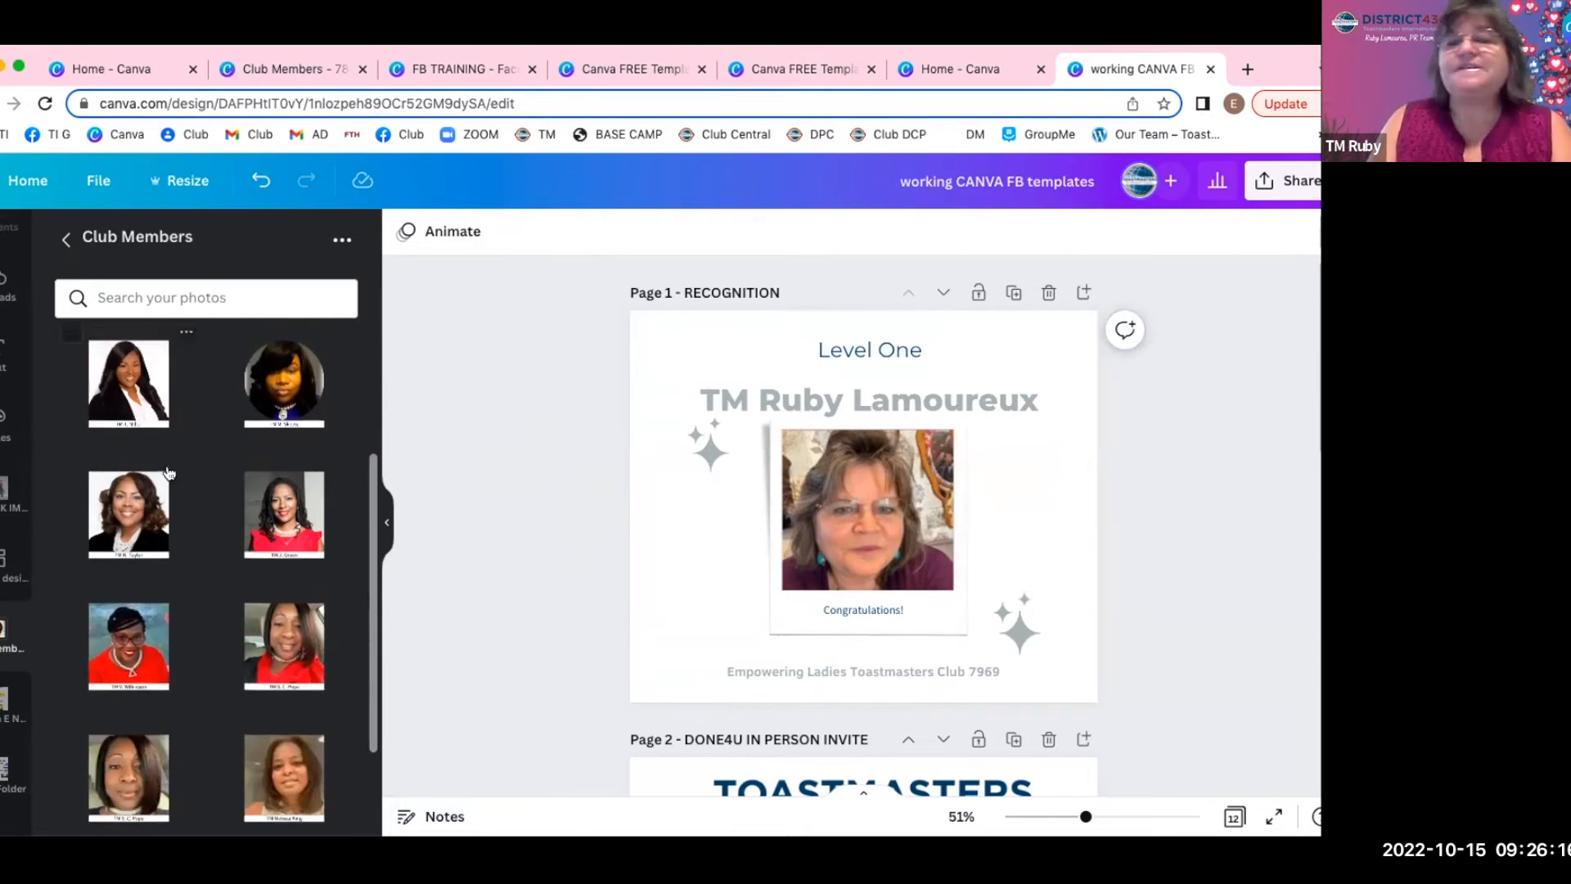
pyautogui.click(20, 379)
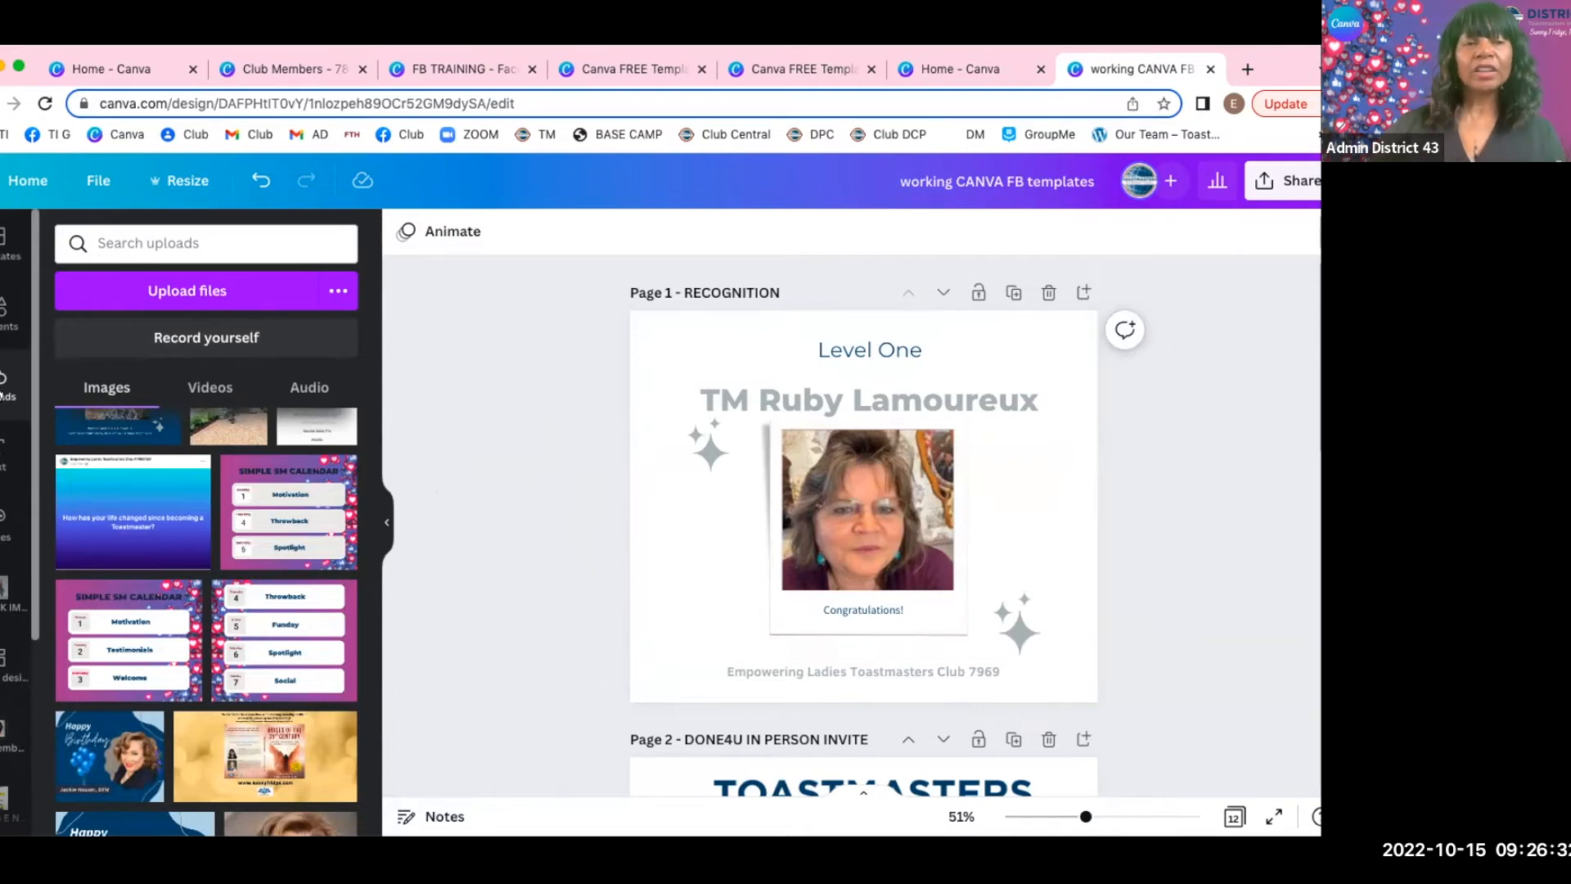
# Upload the image _FB TRAINING (2).png from the Downloads folder to the uploaded images.
pyautogui.scroll(4, 131, 508)
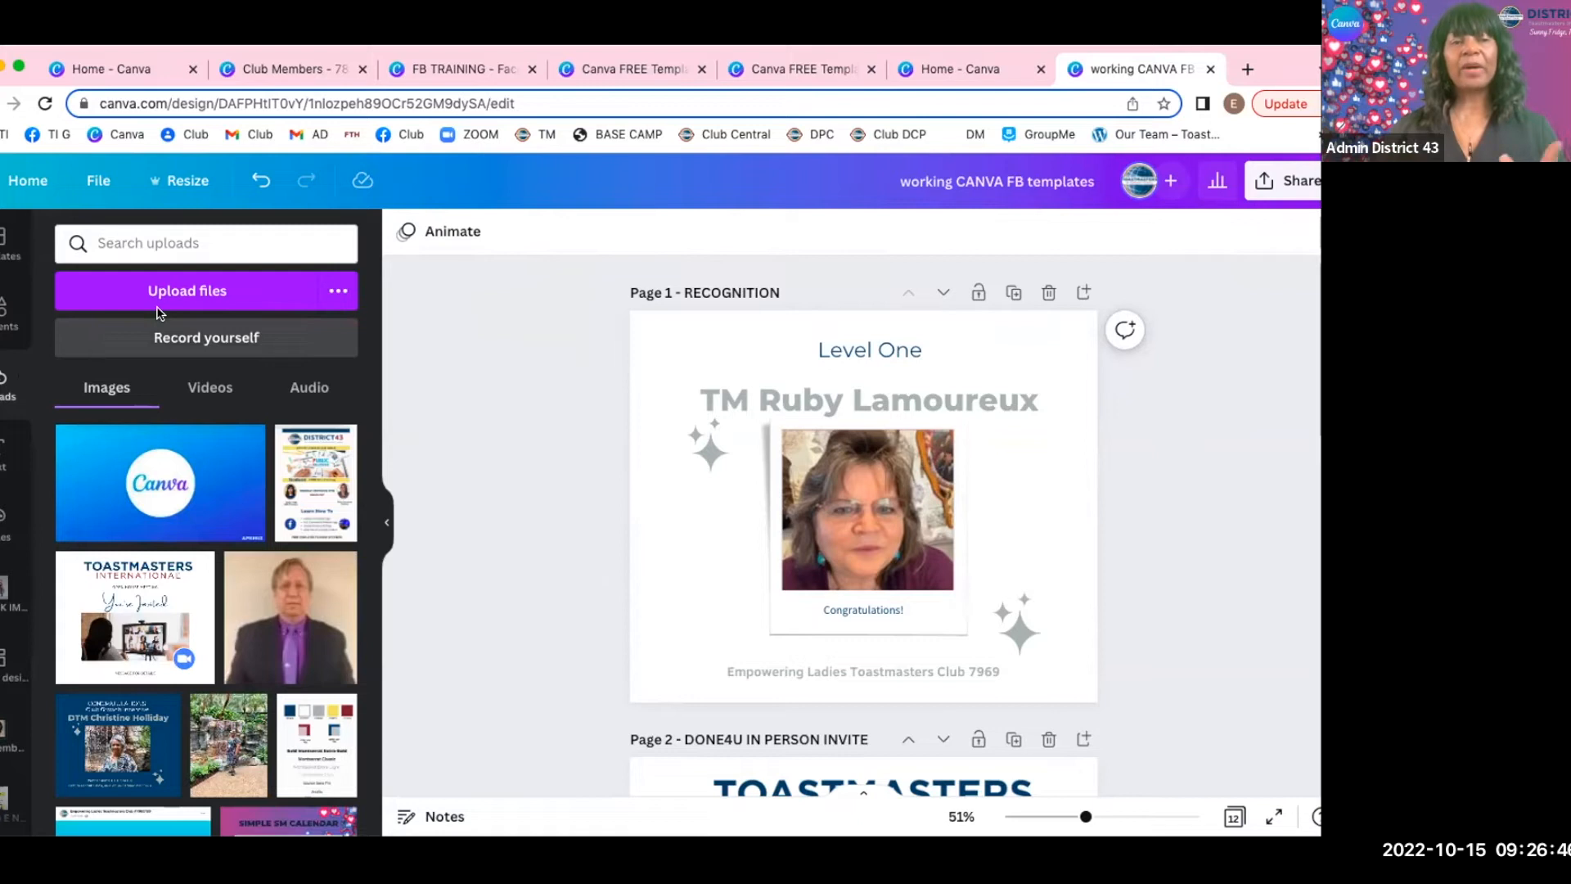
pyautogui.click(206, 297)
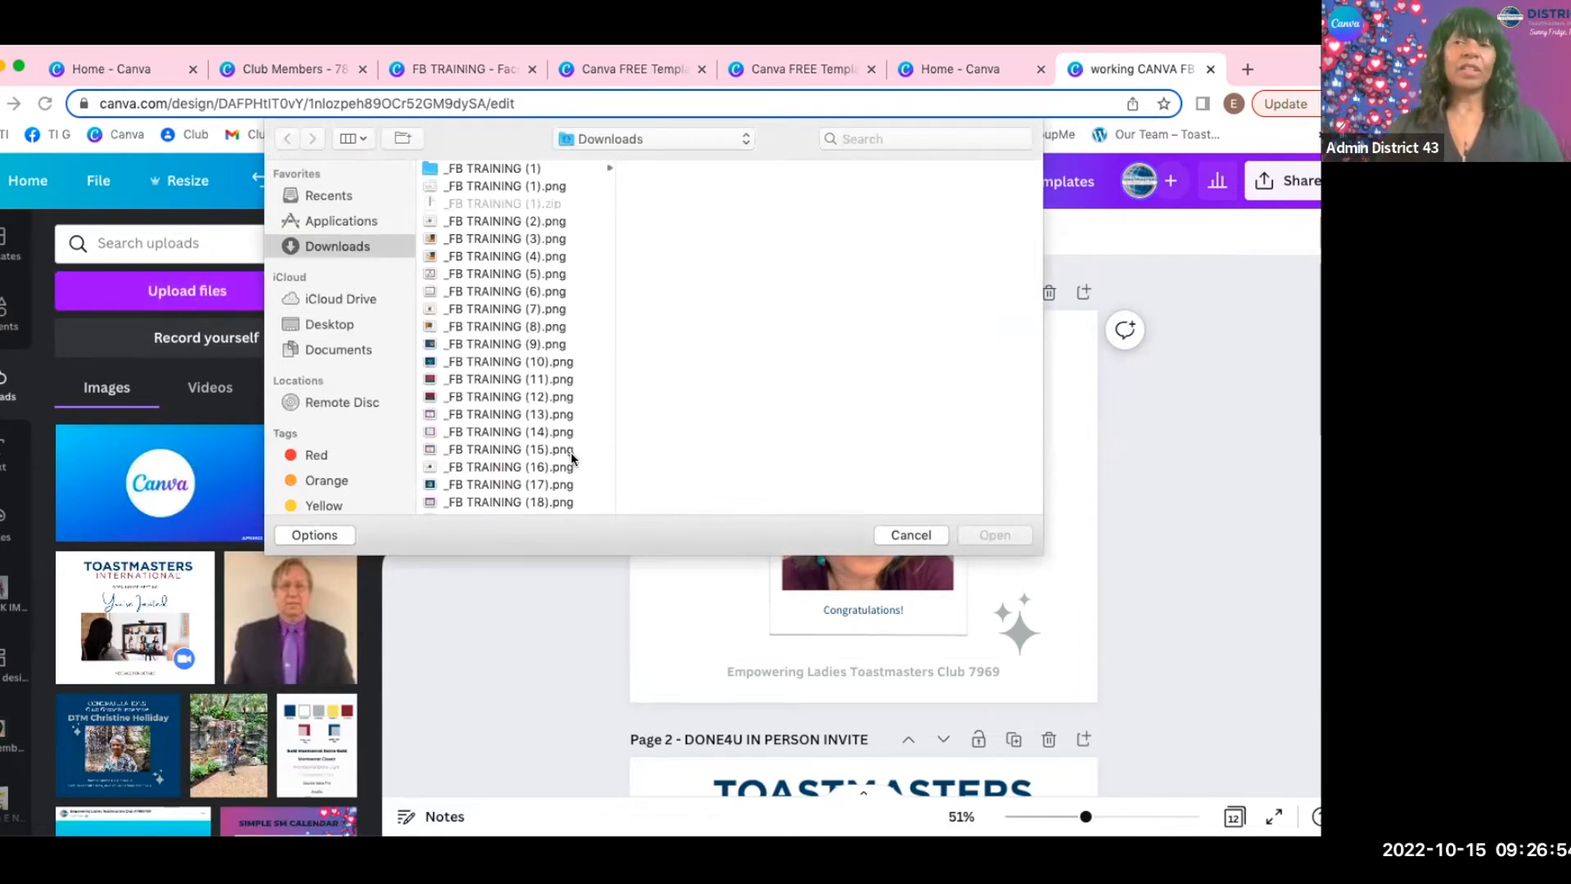
pyautogui.click(496, 219)
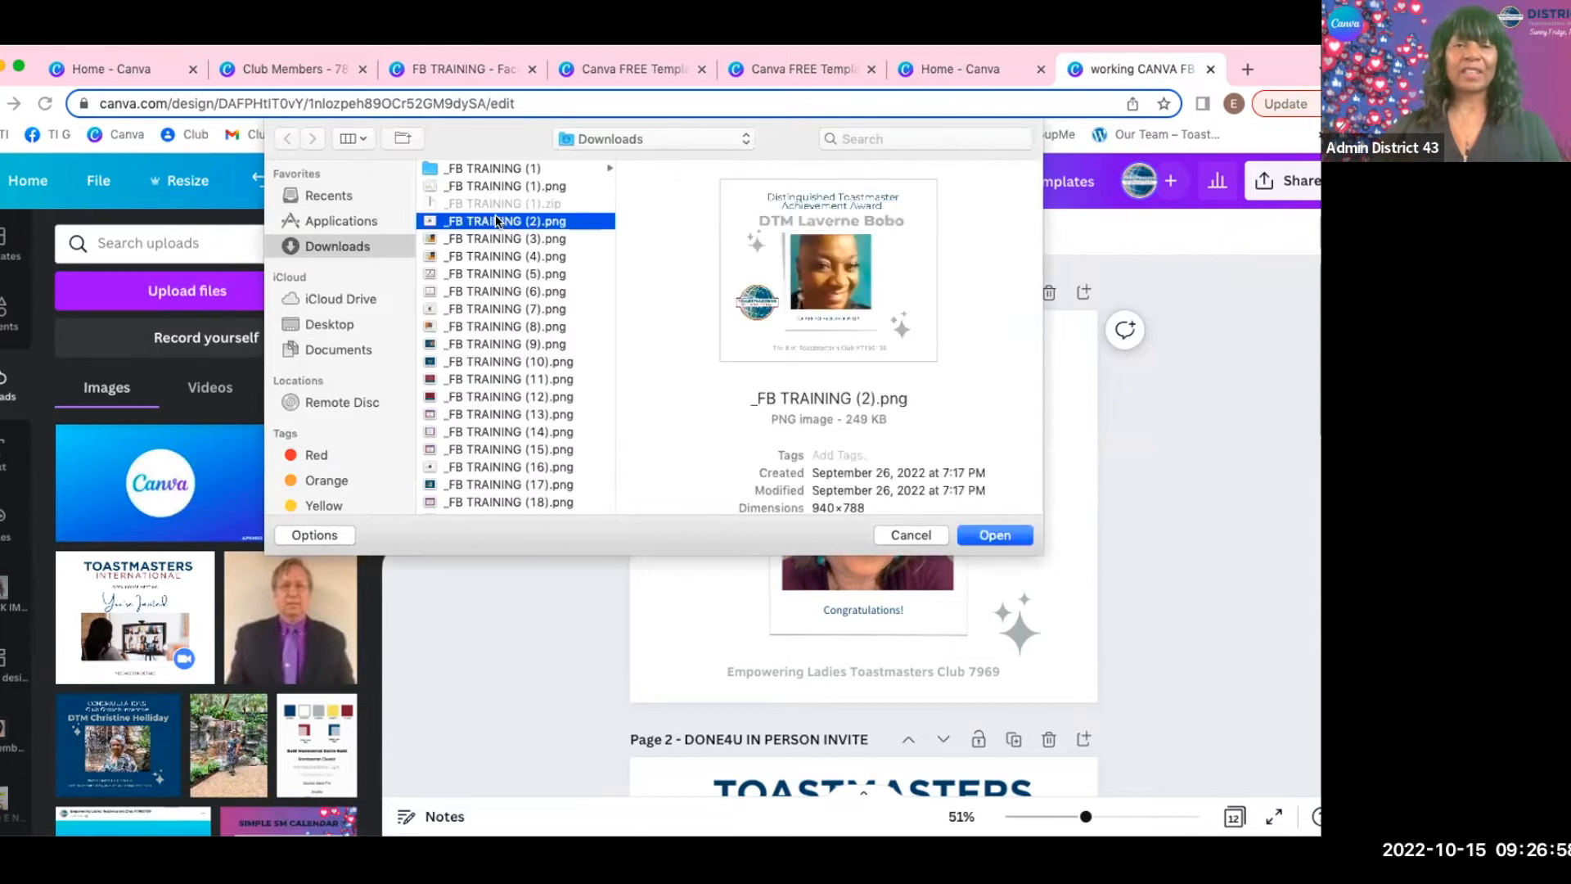
pyautogui.click(993, 532)
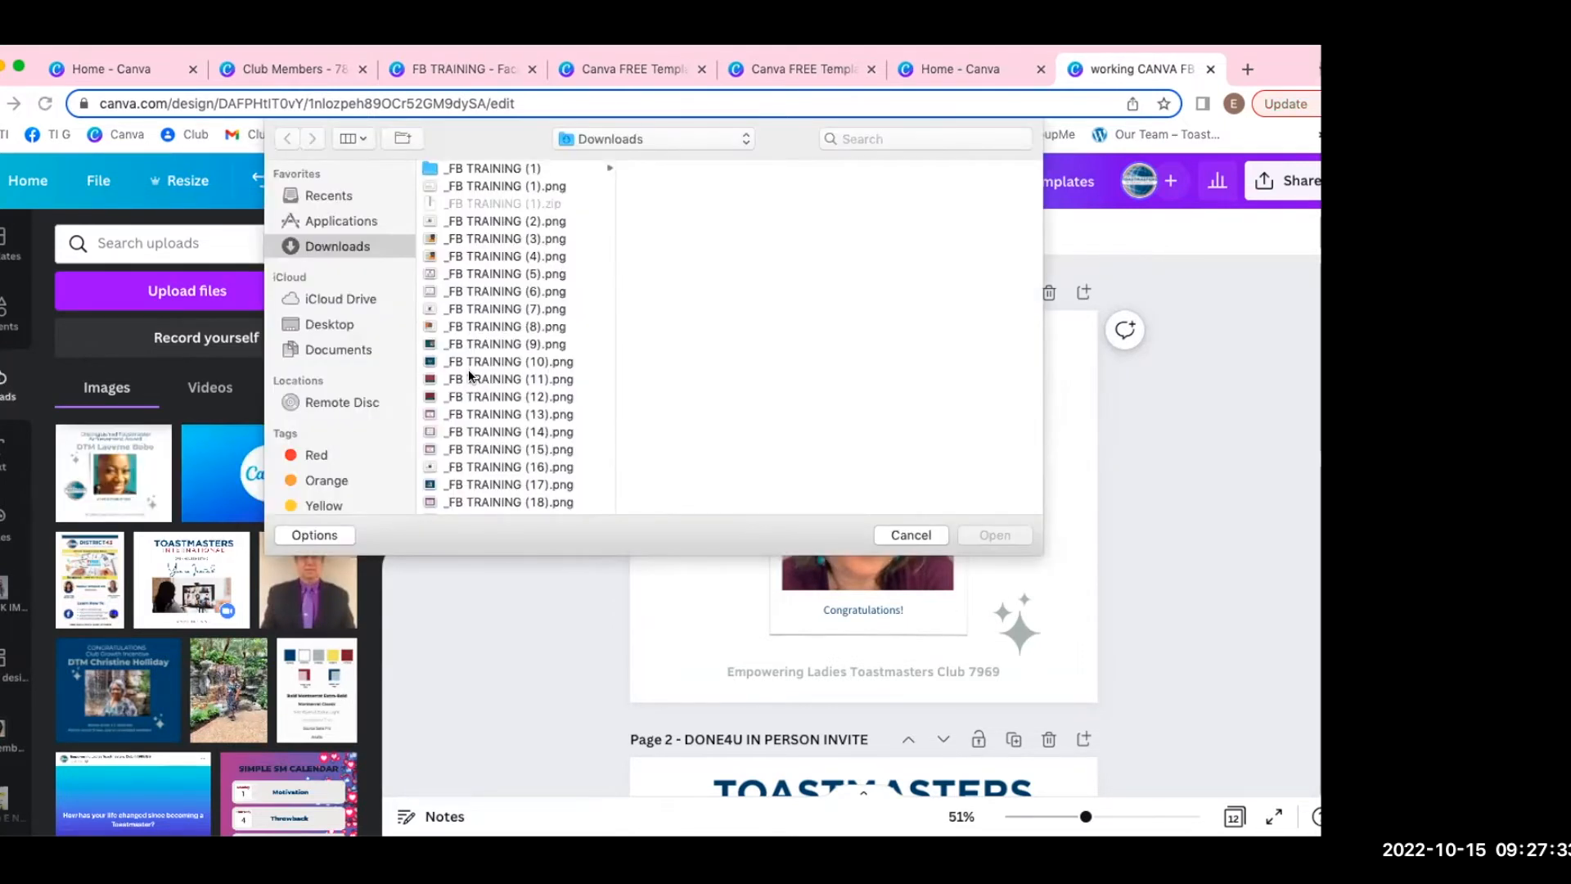
# Check Photos and Downloads as source locations for another upload, and close the file chooser without uploading anything.
pyautogui.scroll(-5, 331, 386)
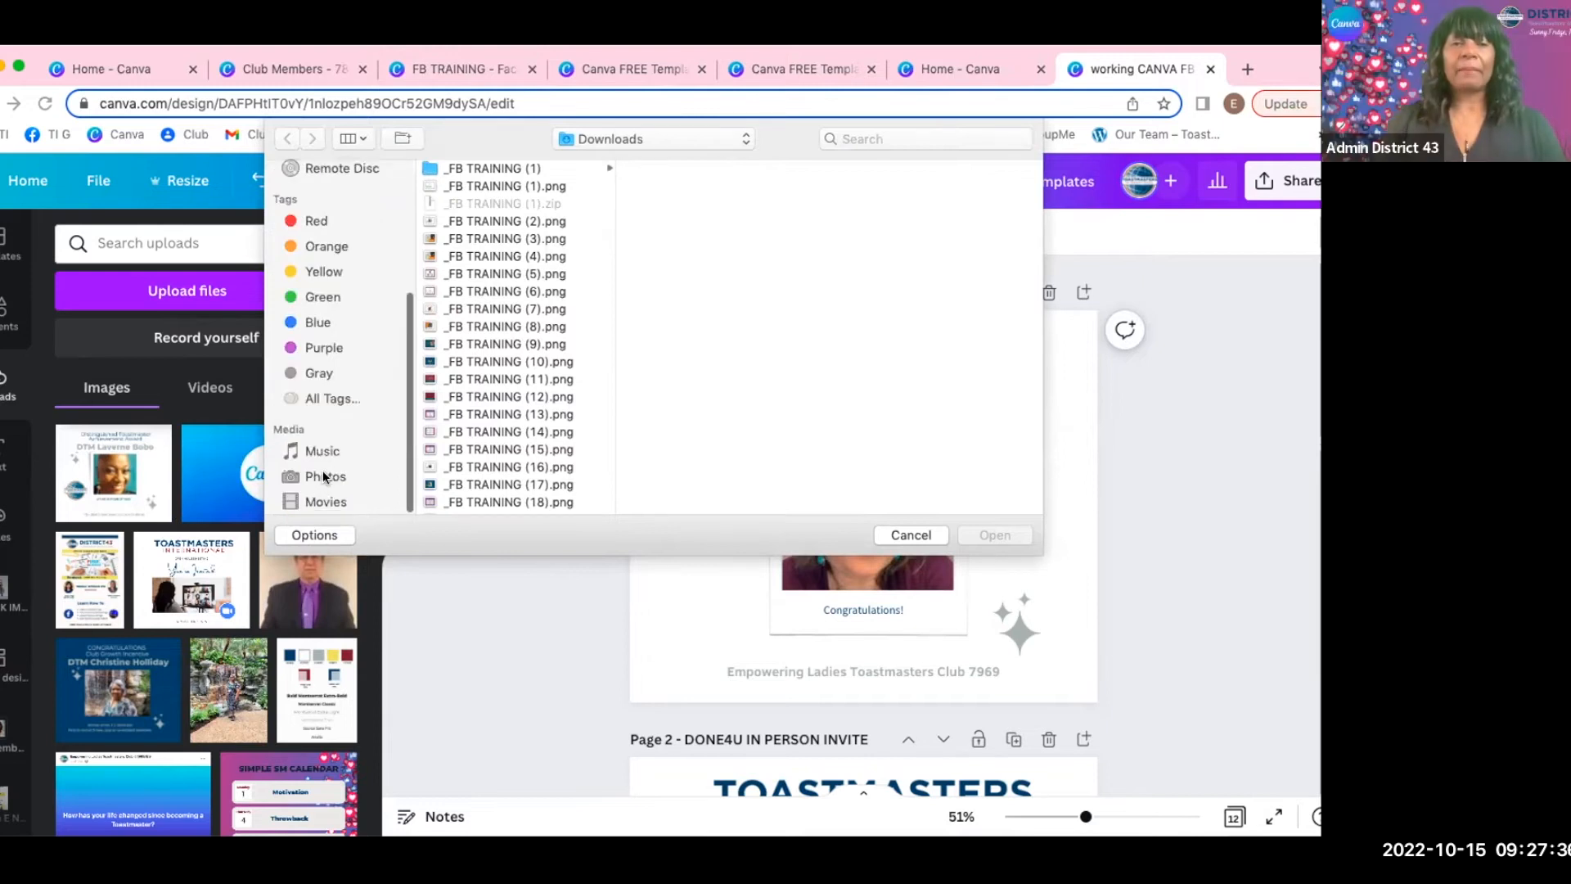
pyautogui.click(323, 472)
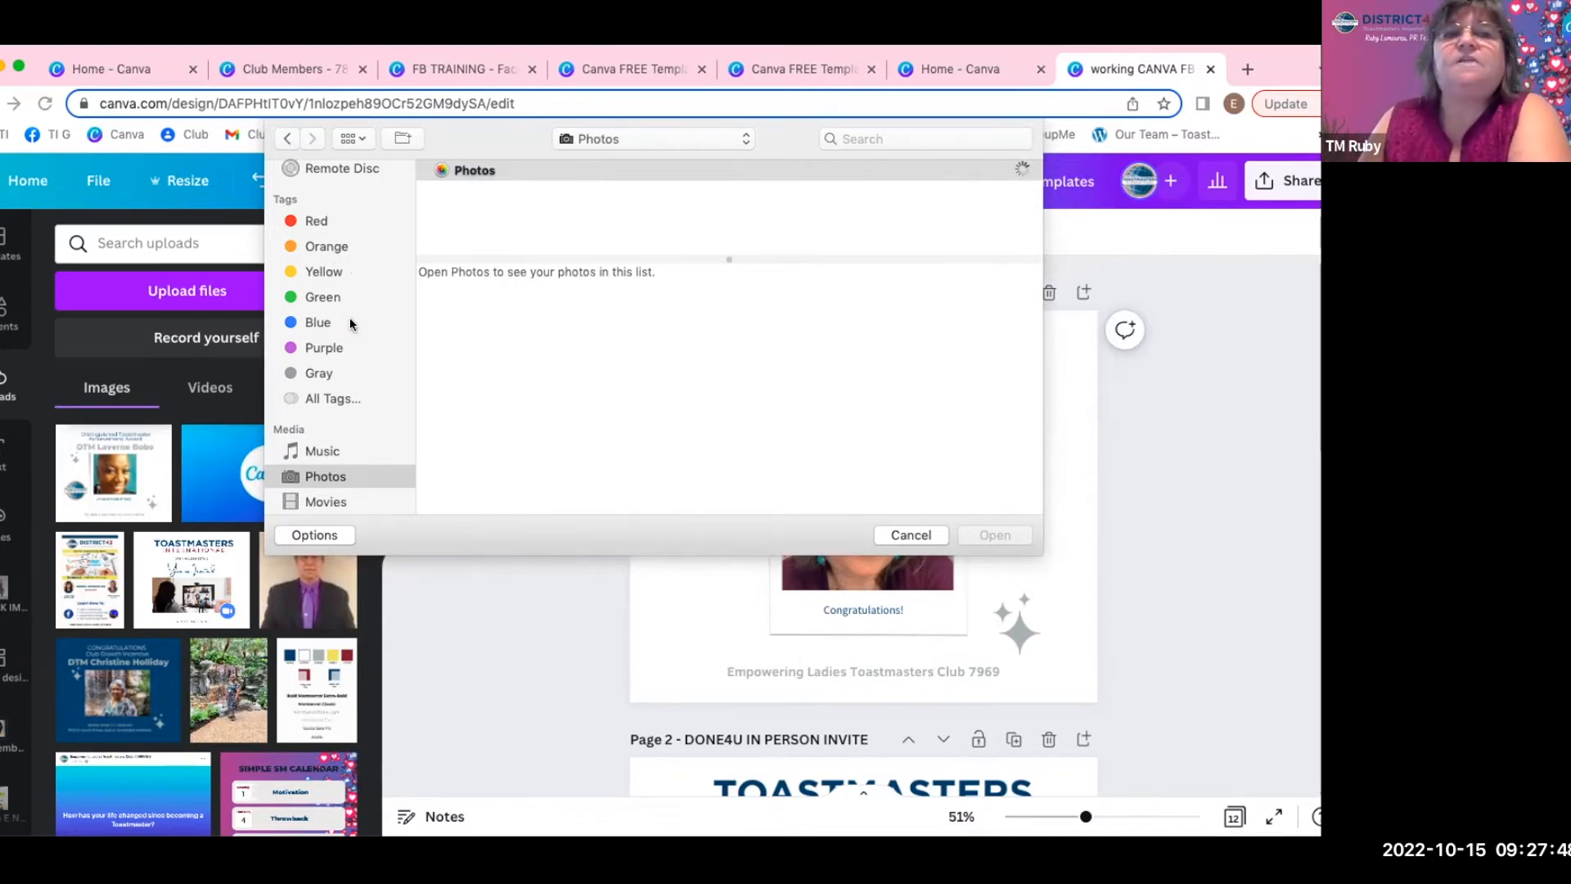
pyautogui.scroll(5, 350, 316)
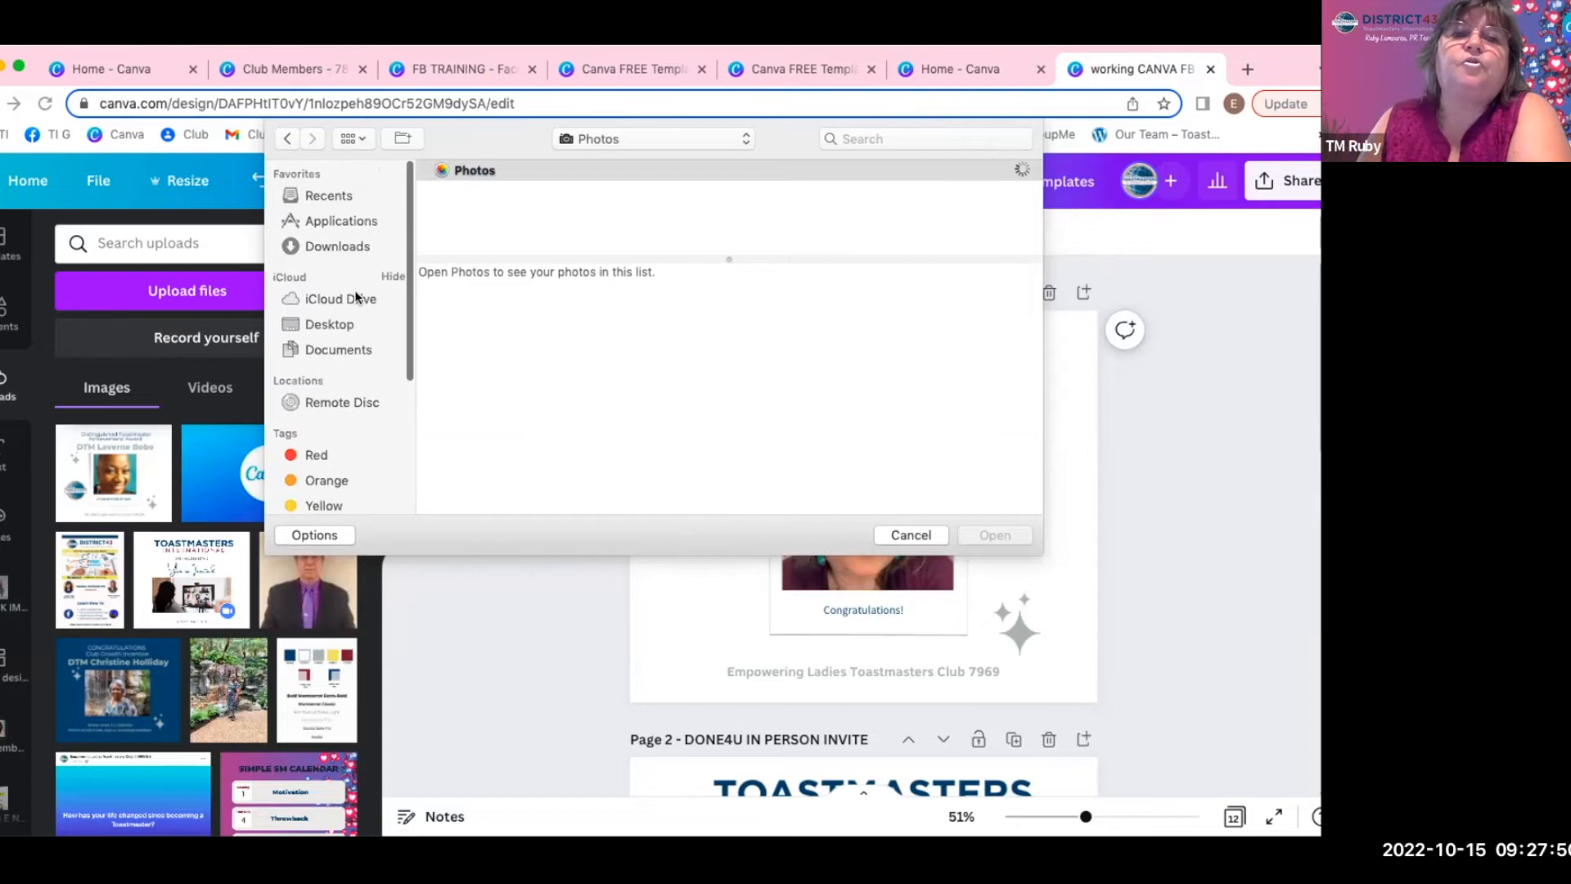
pyautogui.click(314, 238)
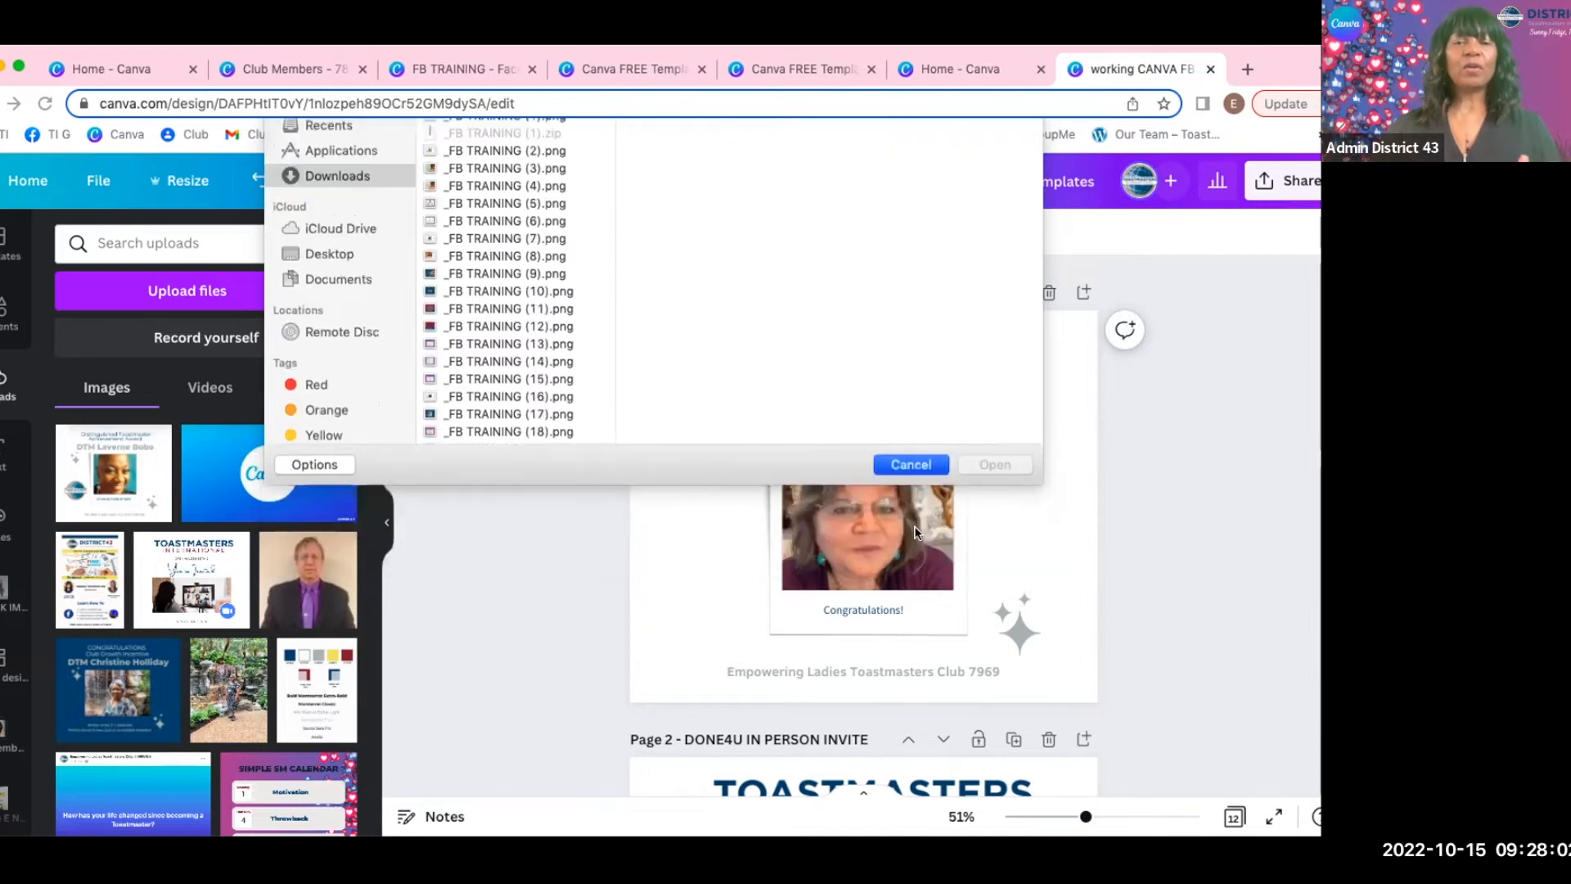
pyautogui.click(910, 460)
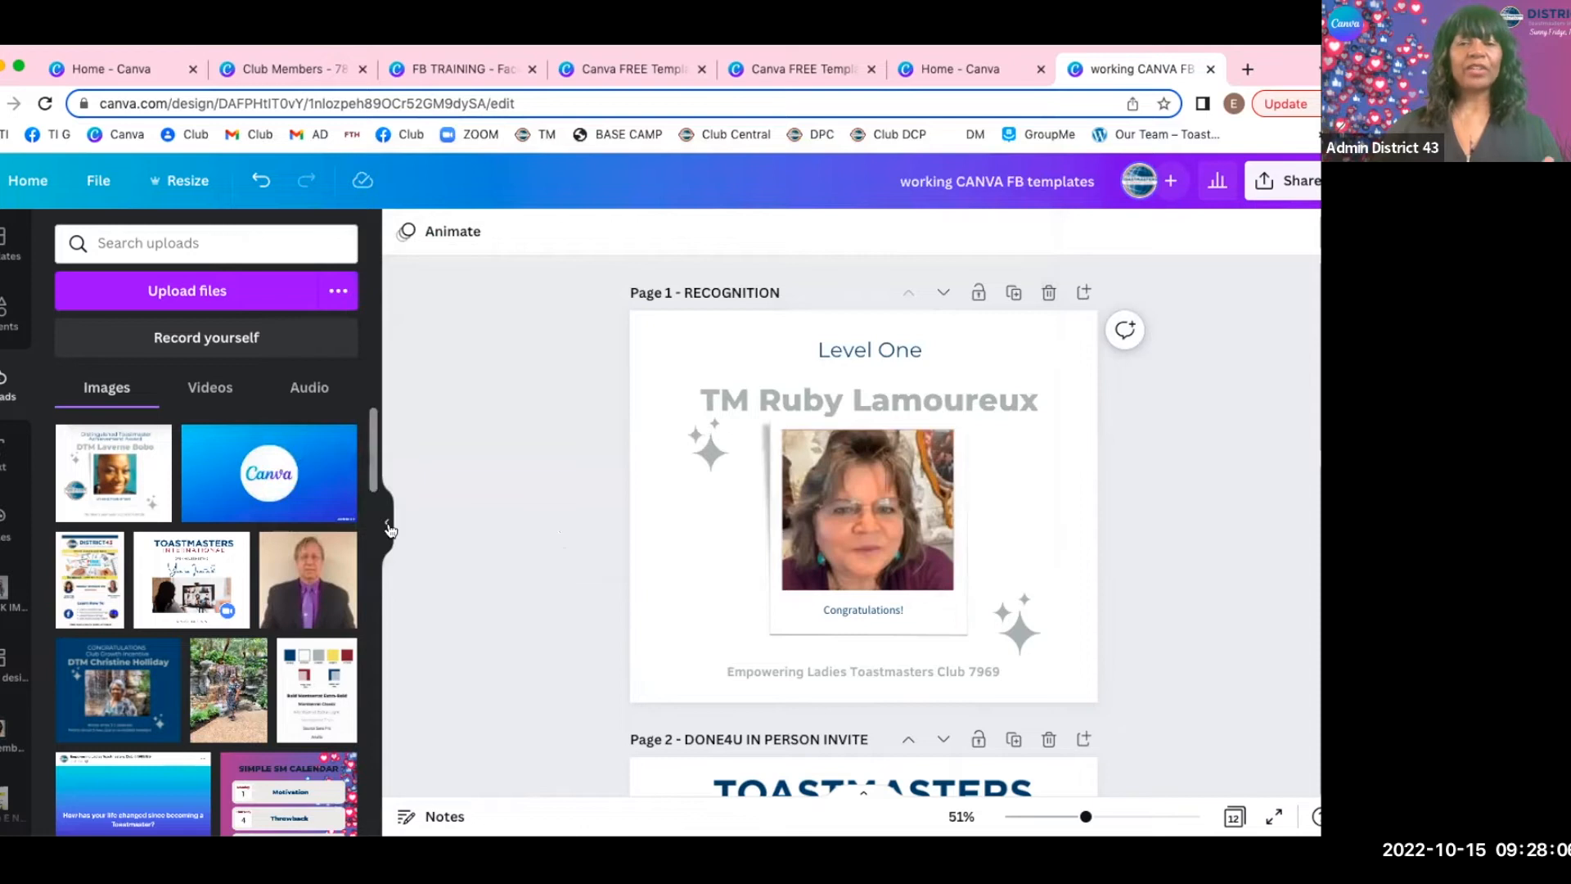
# Replace the portrait in the recognition post's frame with the uploaded photo of the man in a dark suit.
pyautogui.moveTo(307, 578); pyautogui.dragTo(810, 516)
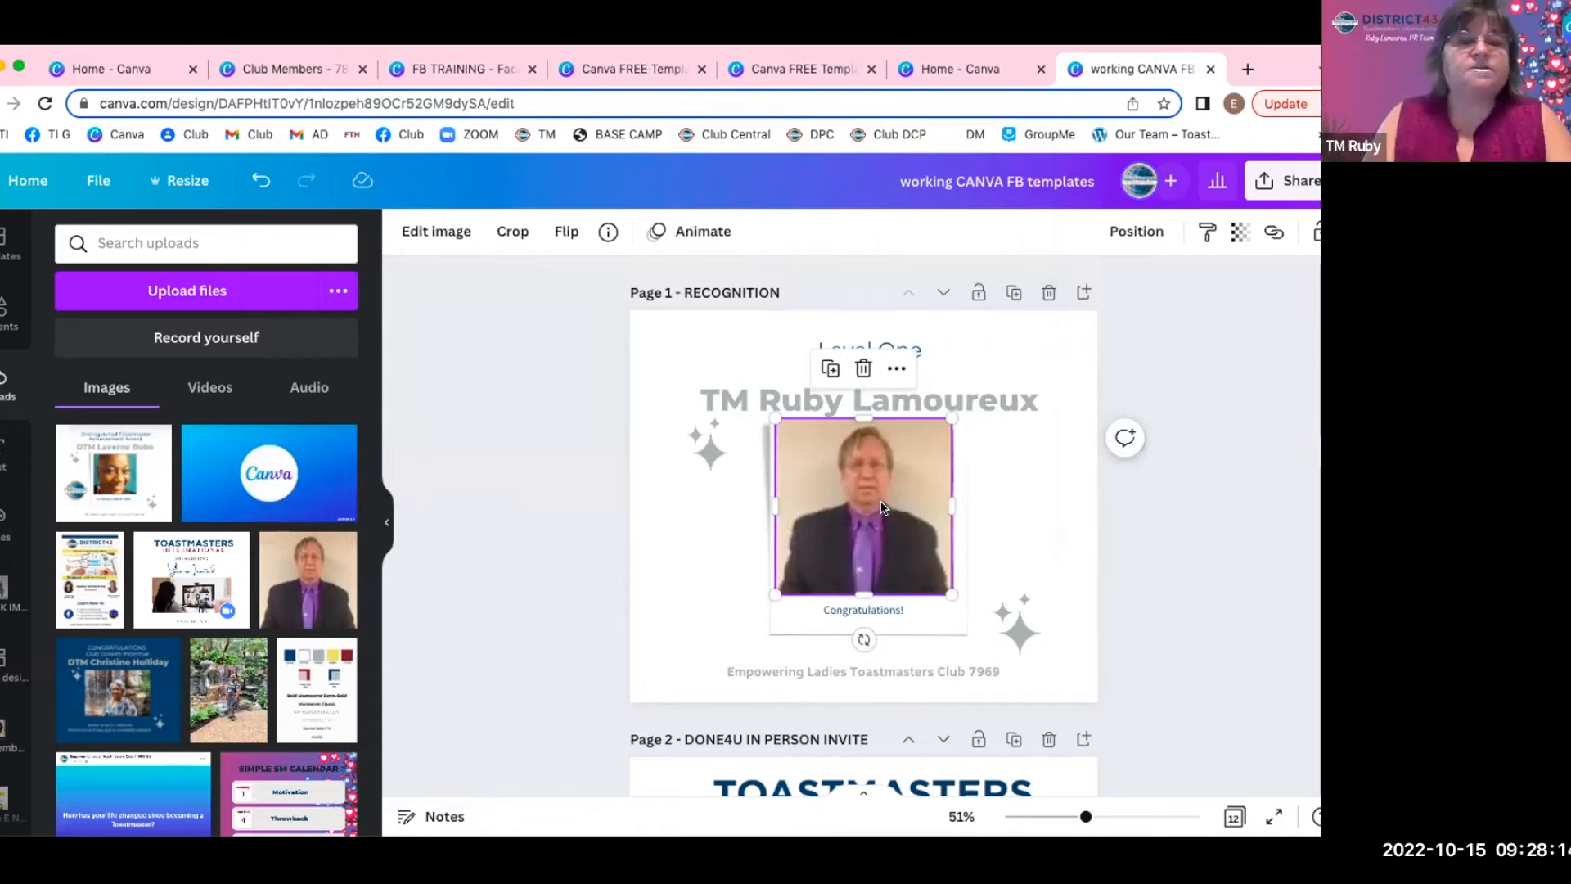
pyautogui.press('Delete')
pyautogui.click(308, 581)
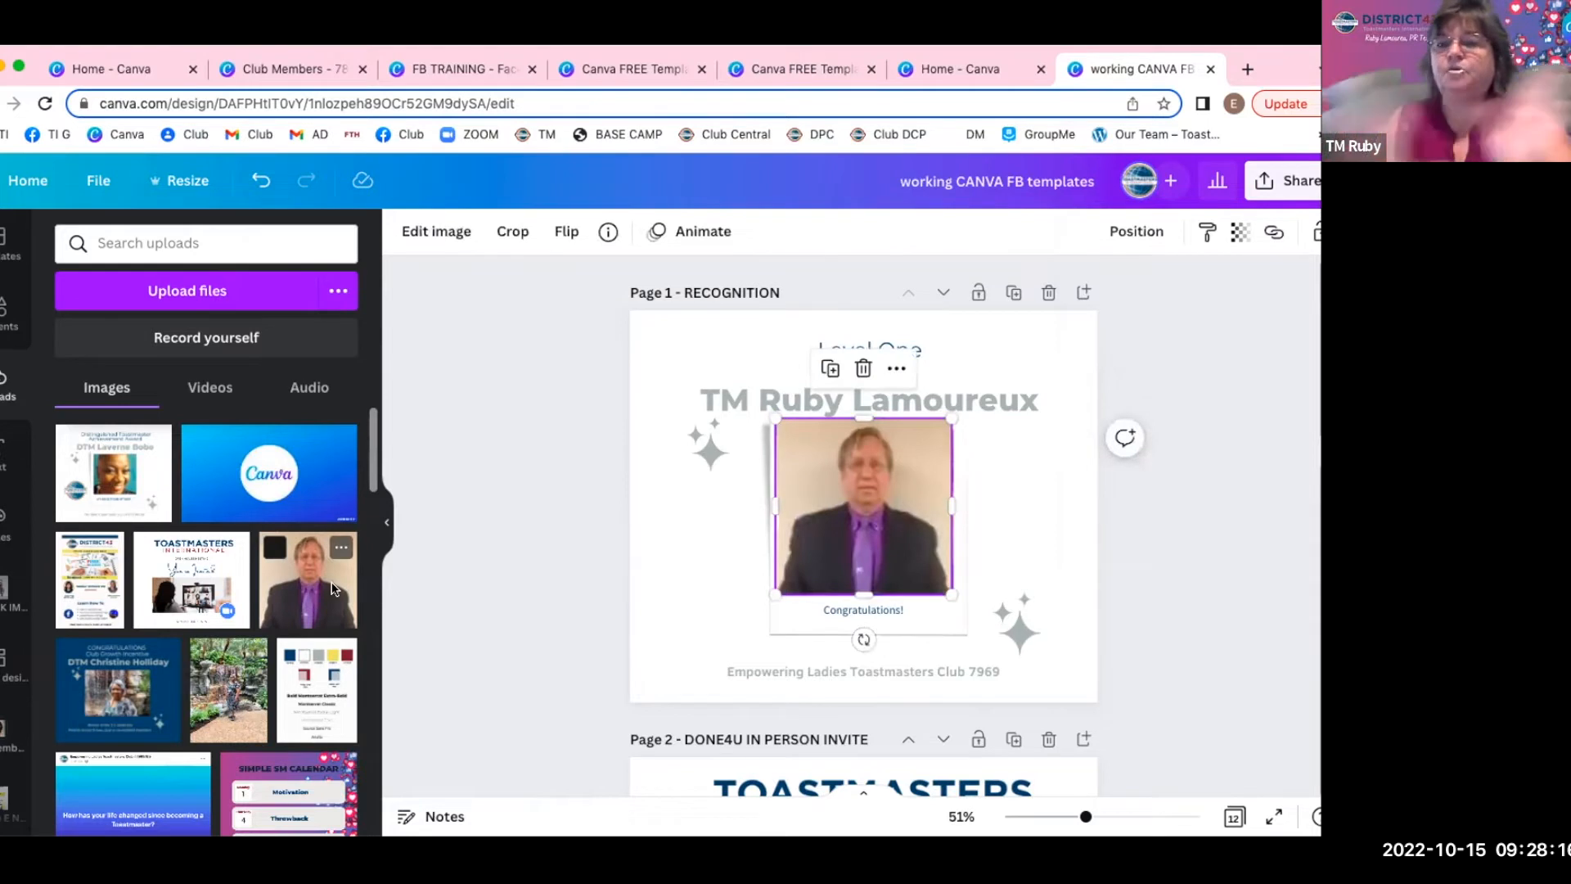
pyautogui.moveTo(870, 484); pyautogui.dragTo(833, 440)
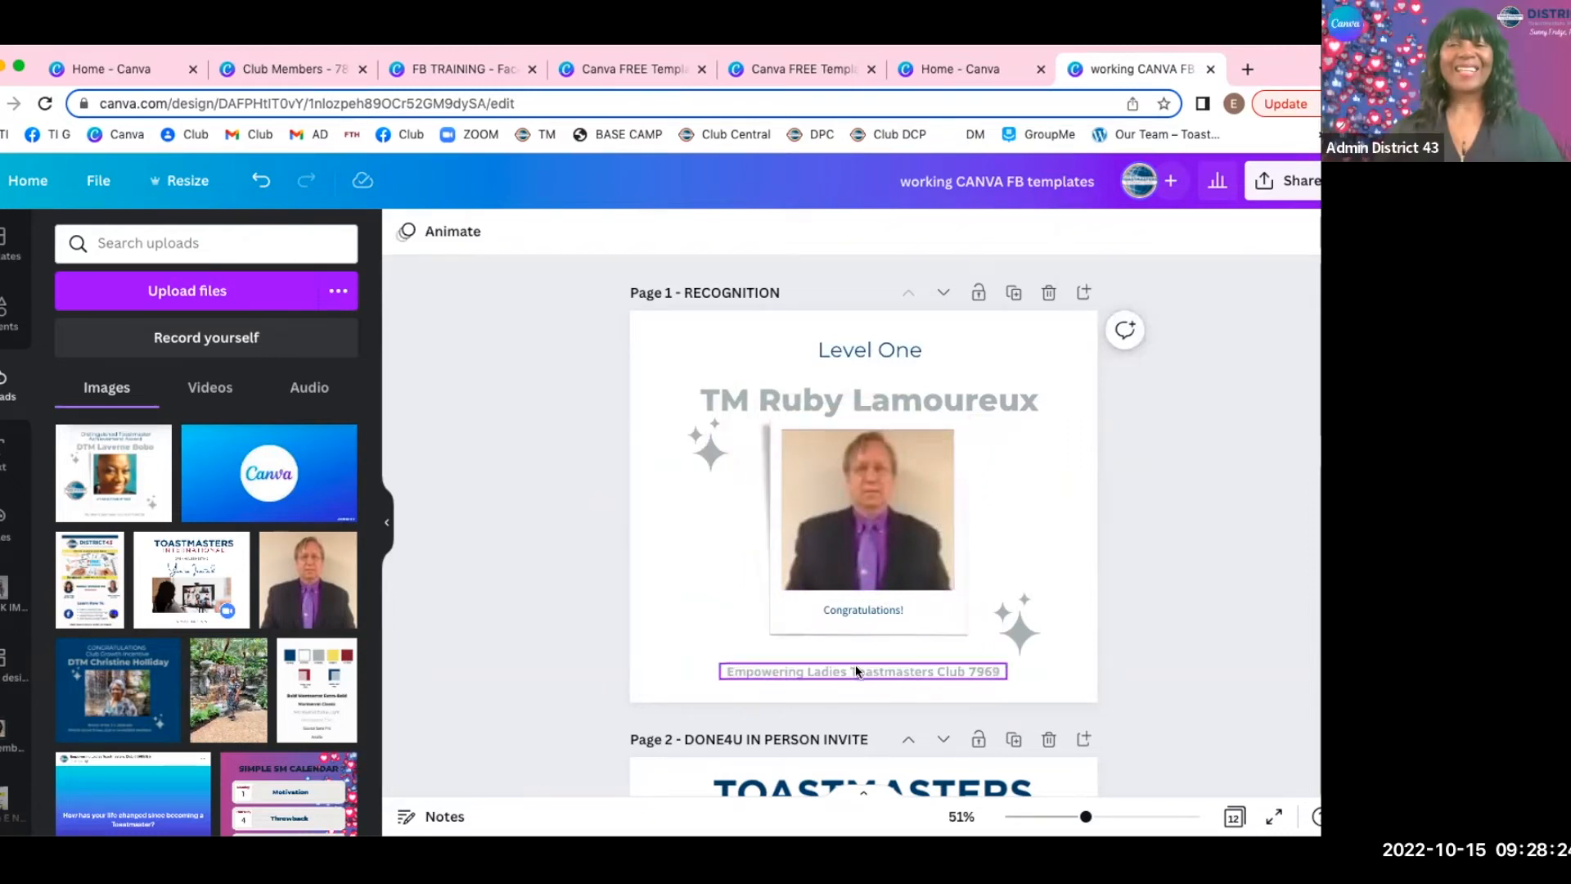
# Enlarge and reposition the man's photo within the frame for a closer crop, and clear the photo from the frame.
pyautogui.doubleClick(870, 520)
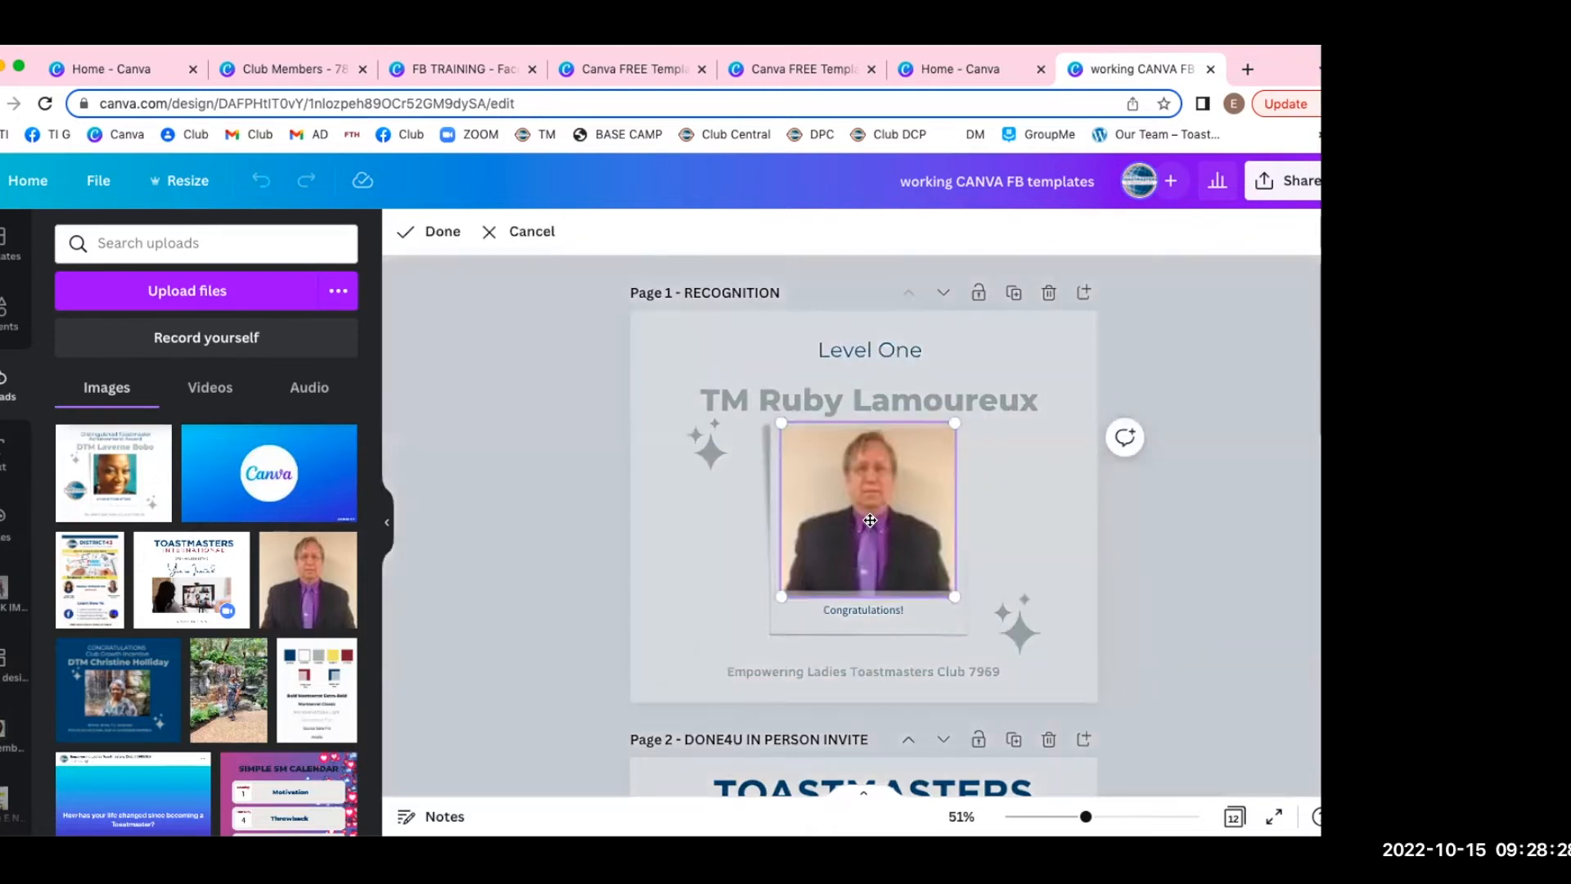
pyautogui.moveTo(955, 423); pyautogui.dragTo(1012, 378)
pyautogui.moveTo(914, 468); pyautogui.dragTo(875, 533)
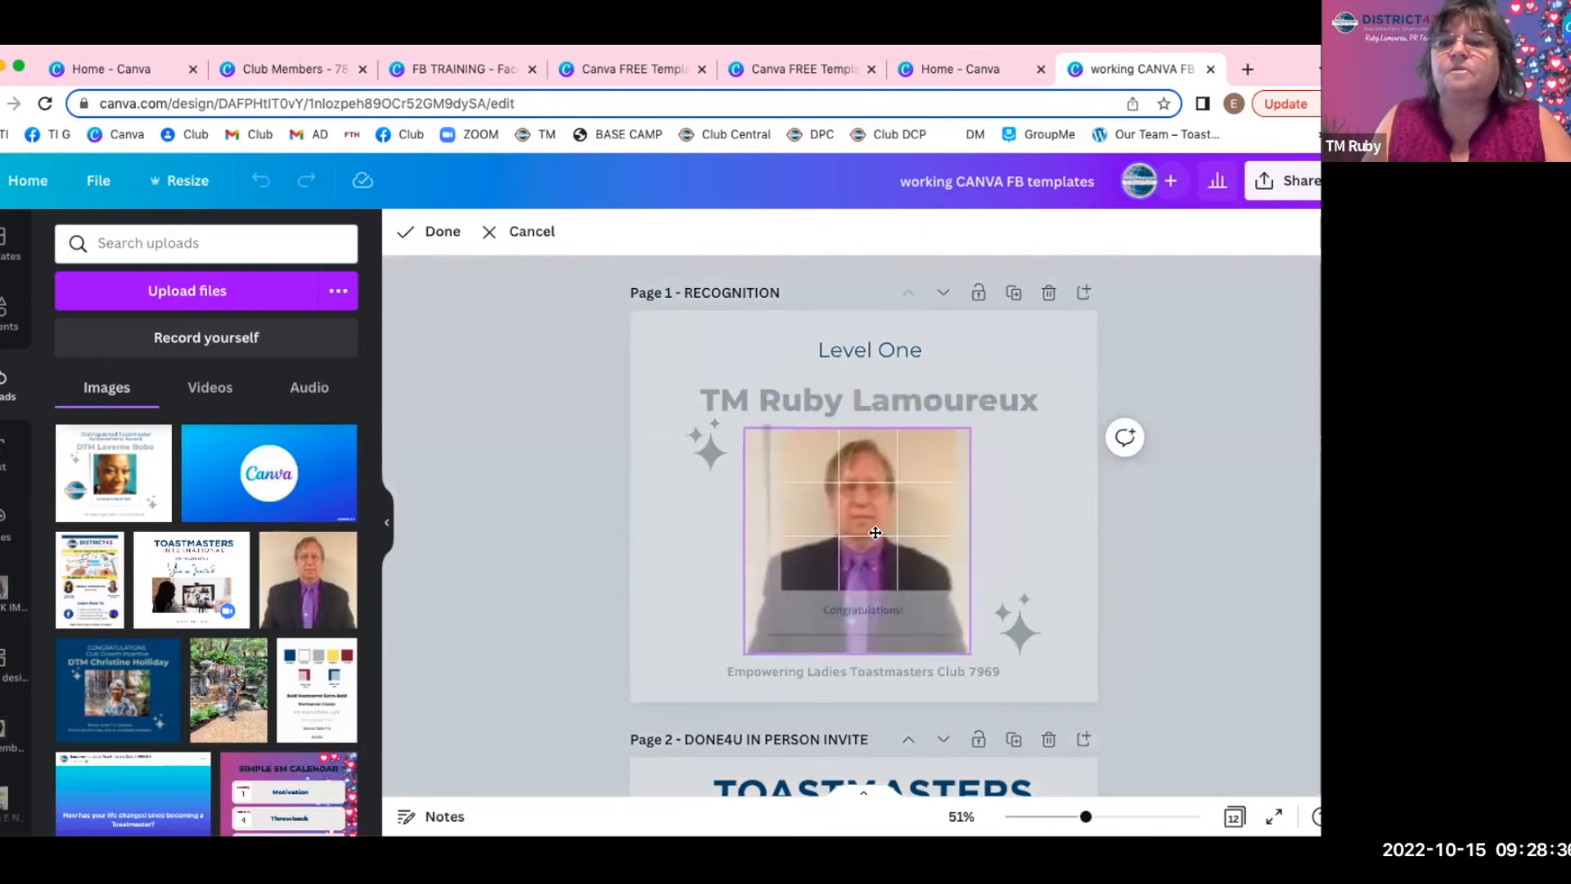
pyautogui.click(1019, 517)
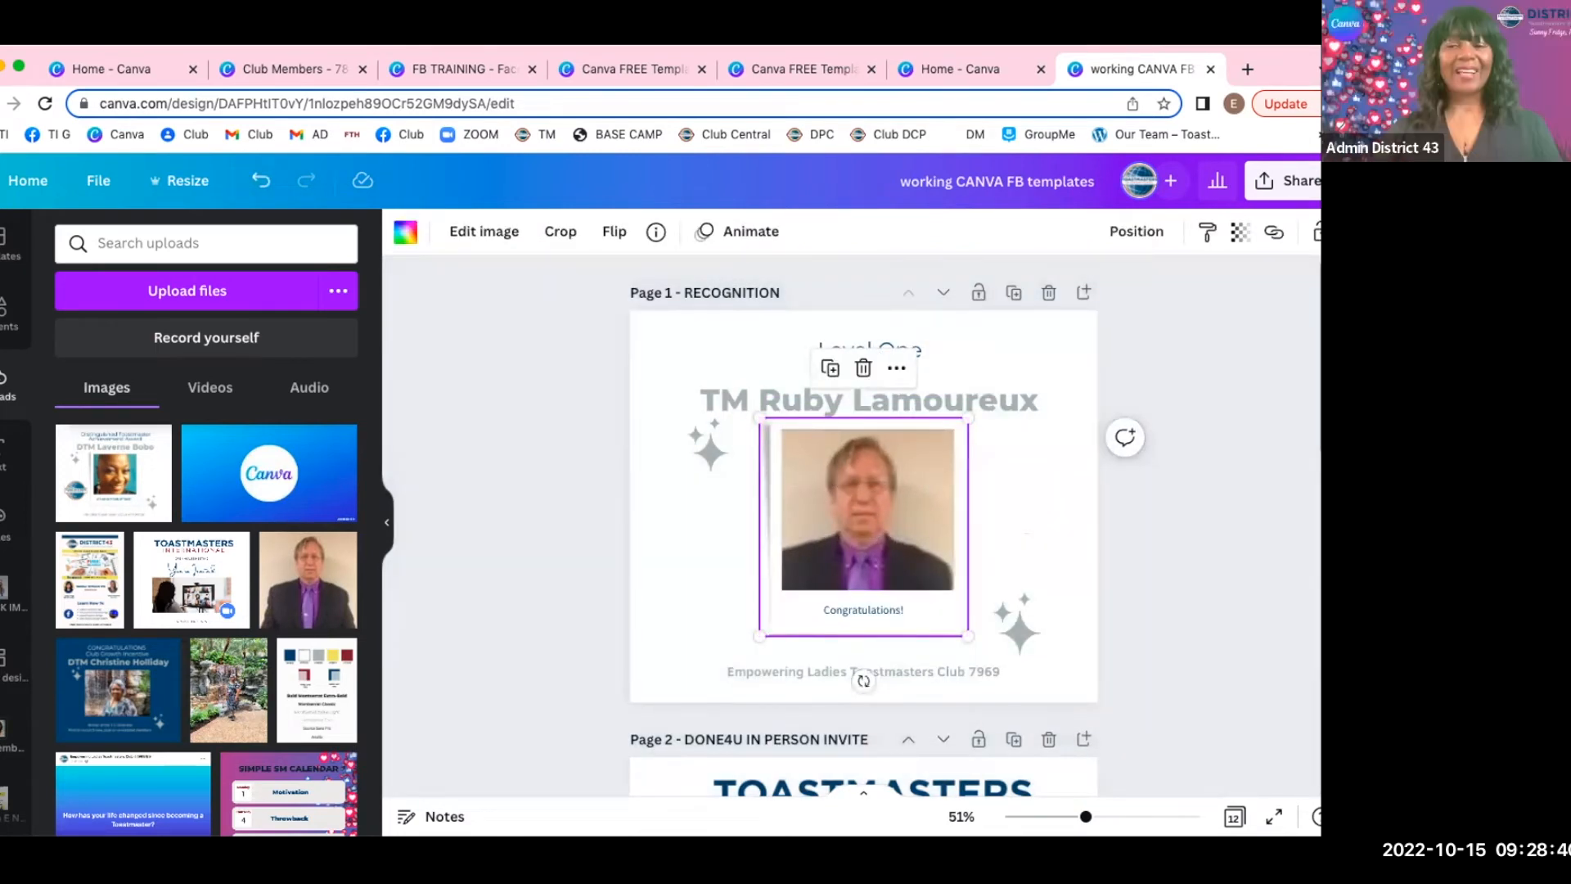
pyautogui.press('Delete')
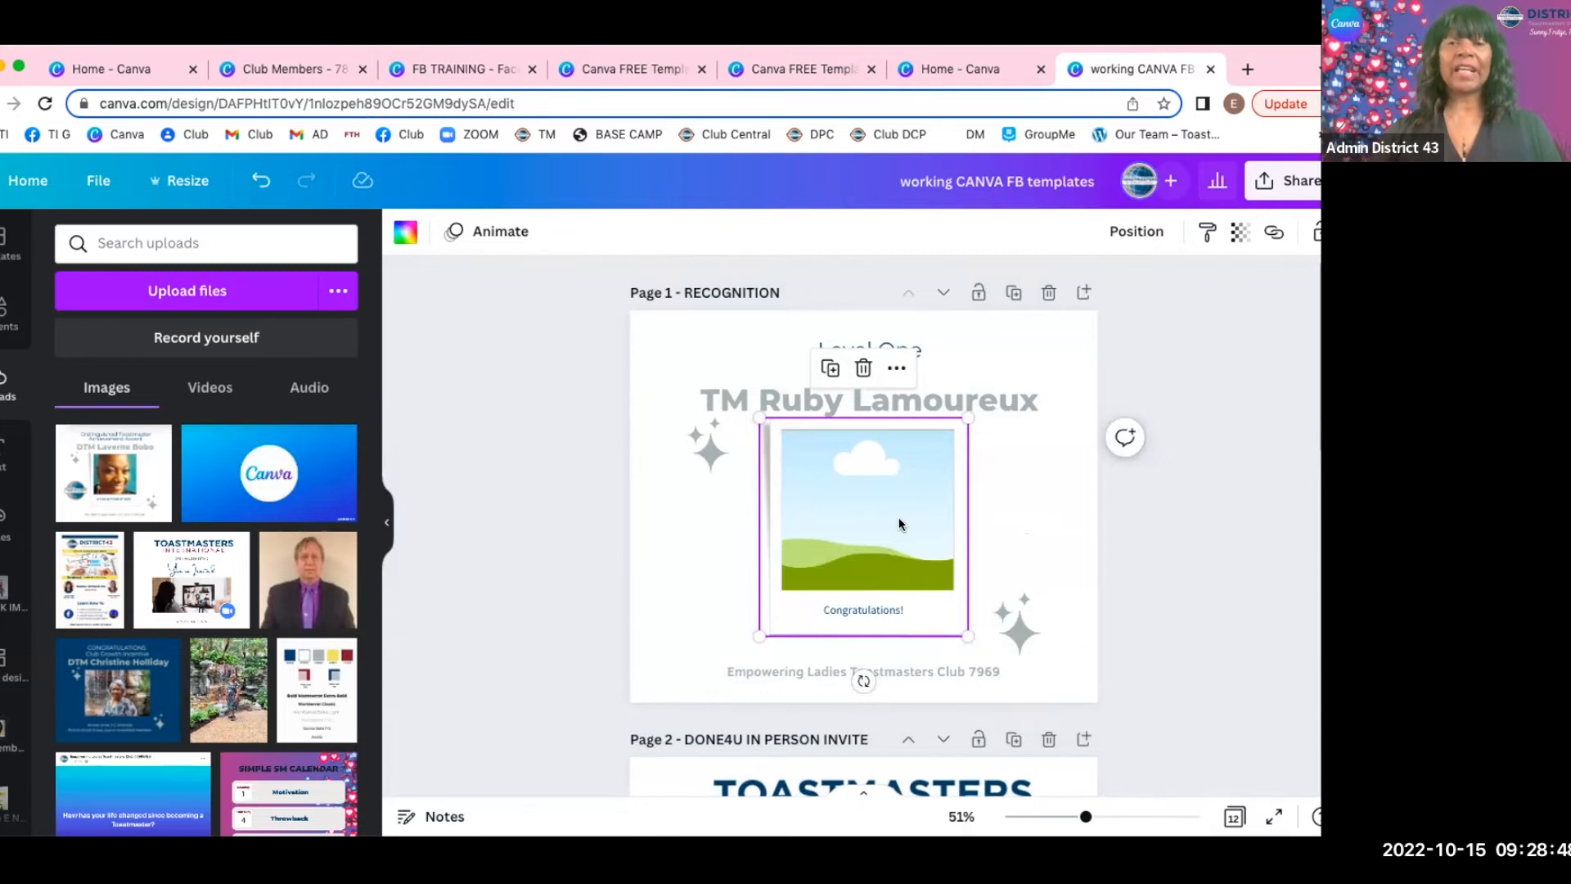
# Try a custom text colour on the member's name heading, and recolour the heading with the TMI brand palette's yellow.
pyautogui.click(1009, 396)
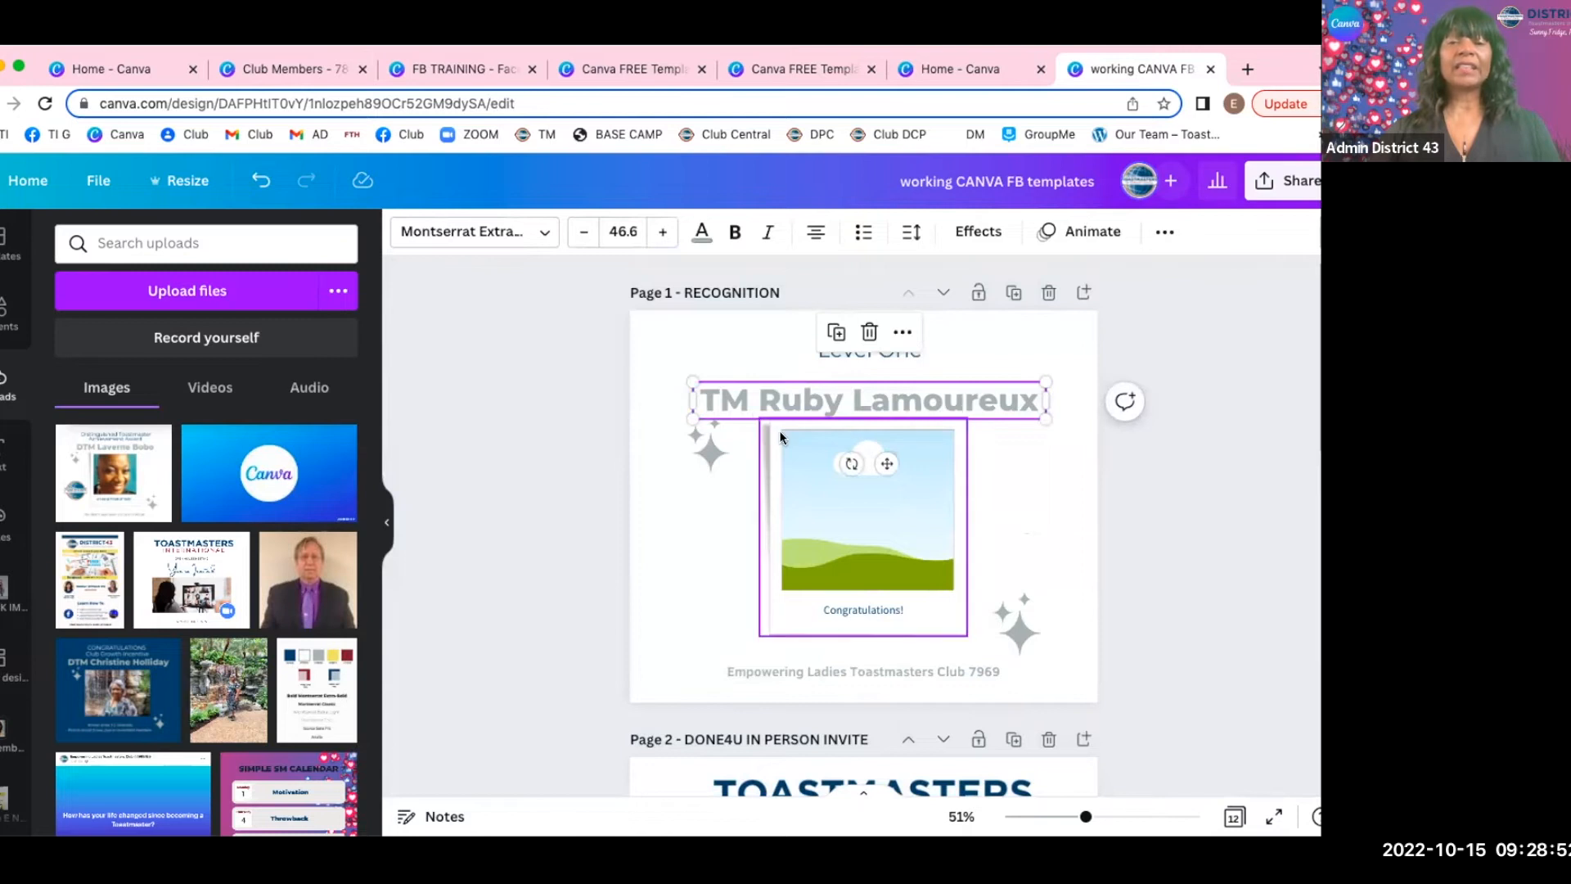
pyautogui.click(764, 394)
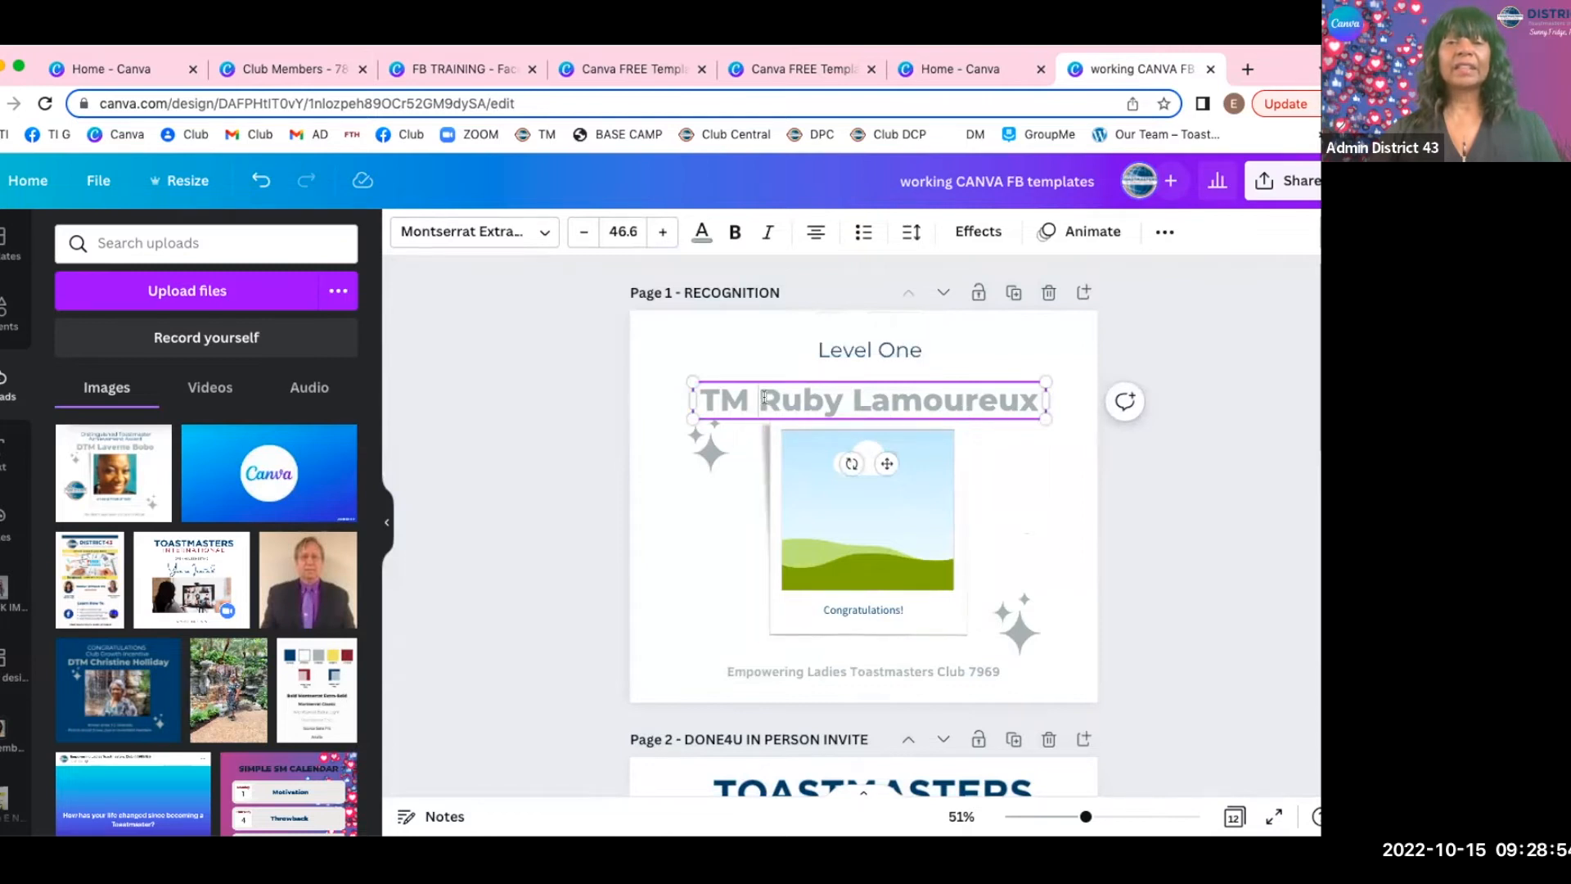
pyautogui.moveTo(697, 401); pyautogui.dragTo(1039, 401)
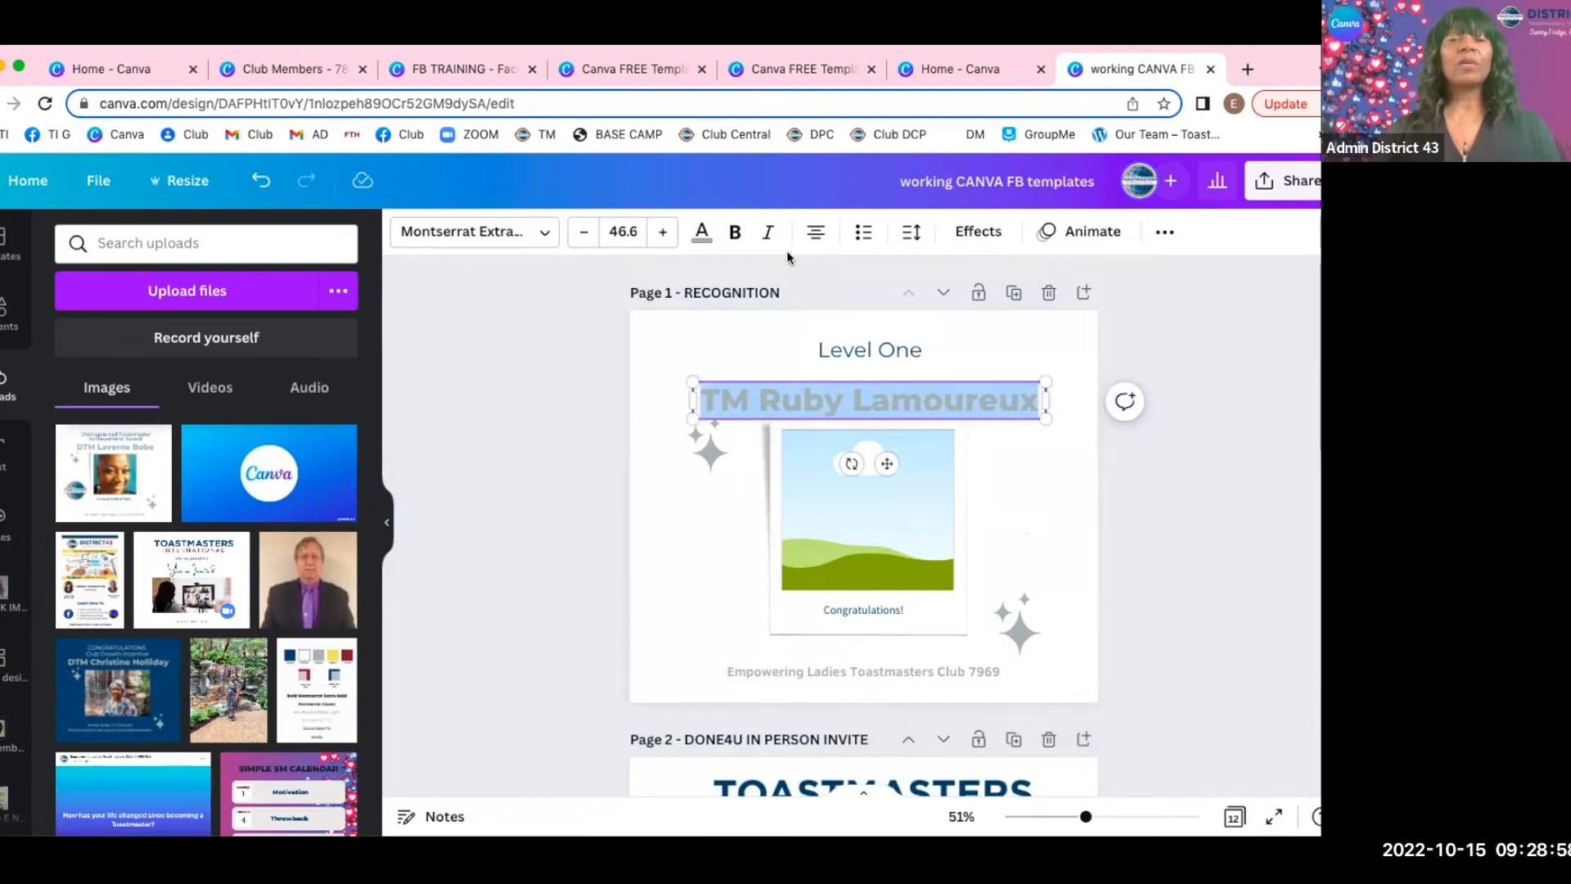
pyautogui.click(700, 235)
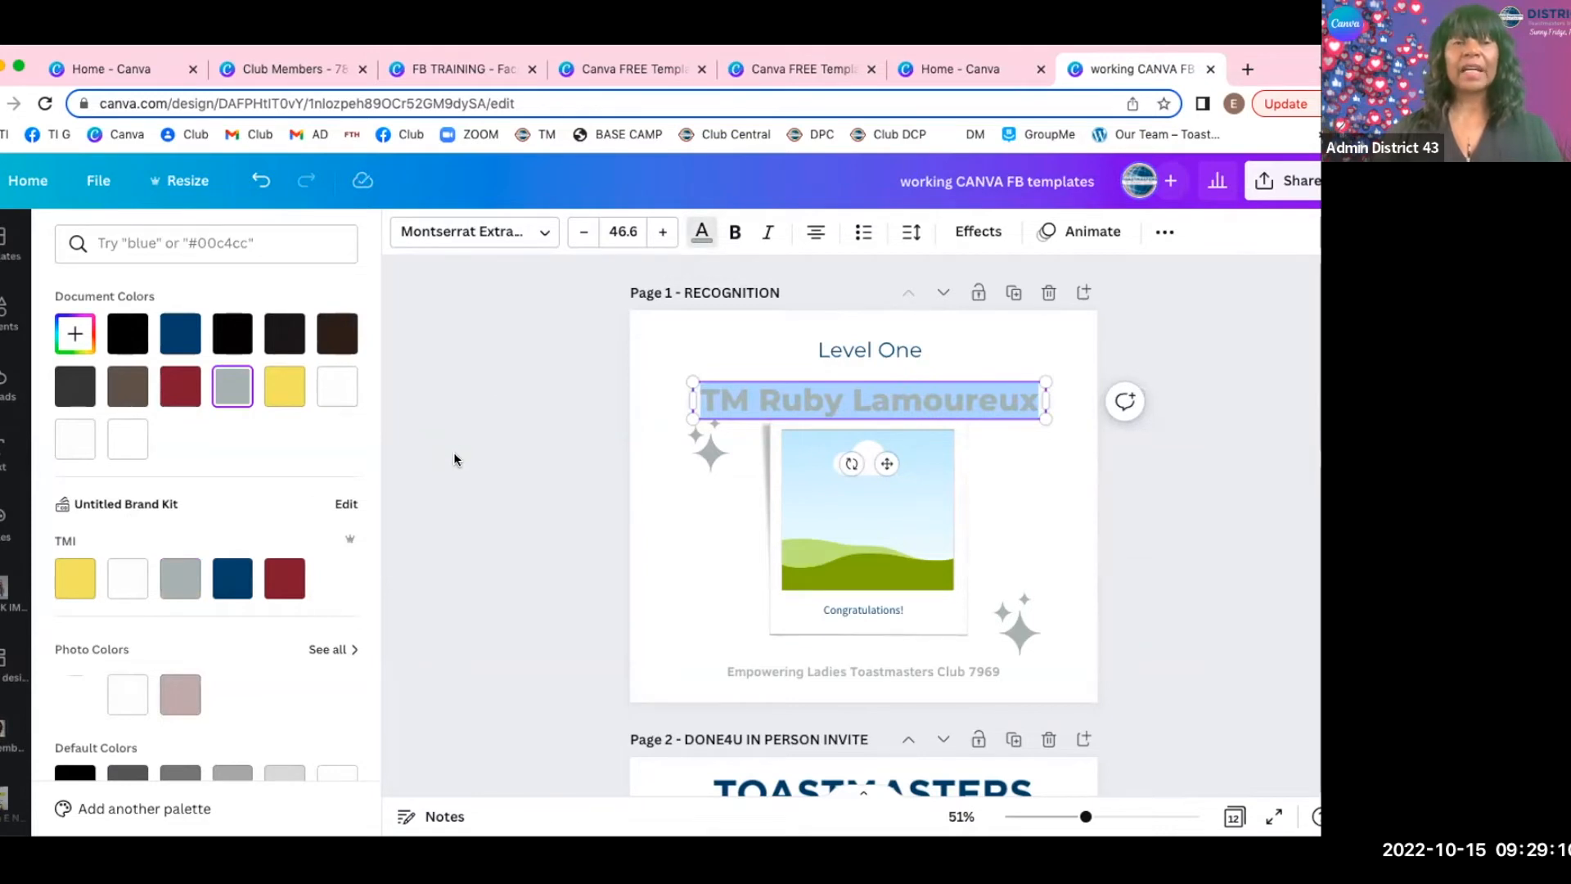
pyautogui.click(73, 333)
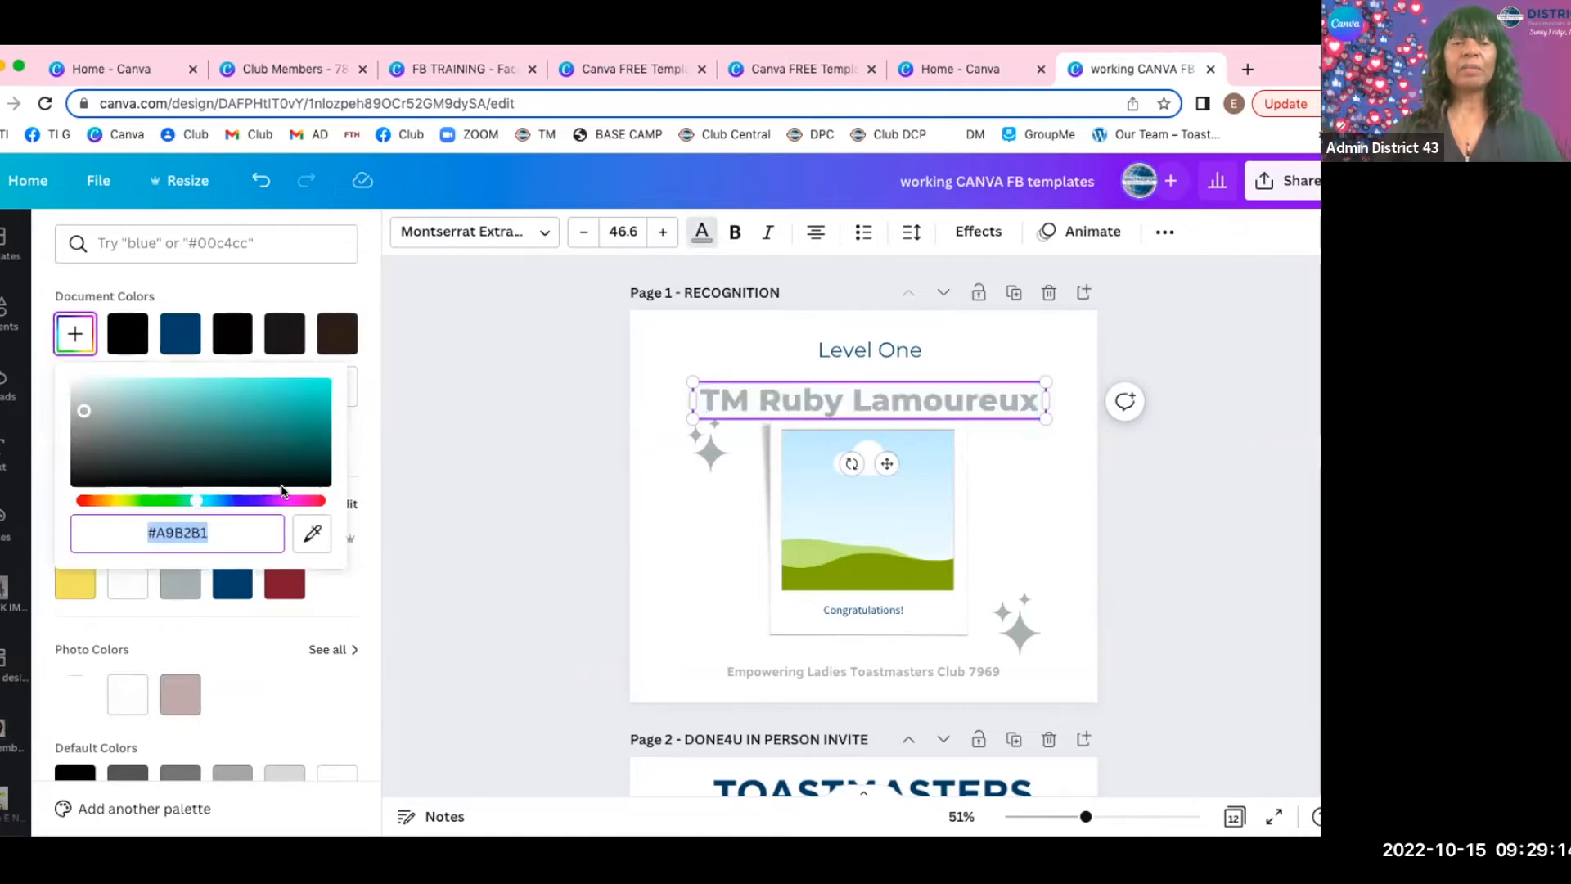
pyautogui.moveTo(197, 500); pyautogui.dragTo(204, 465)
pyautogui.click(262, 266)
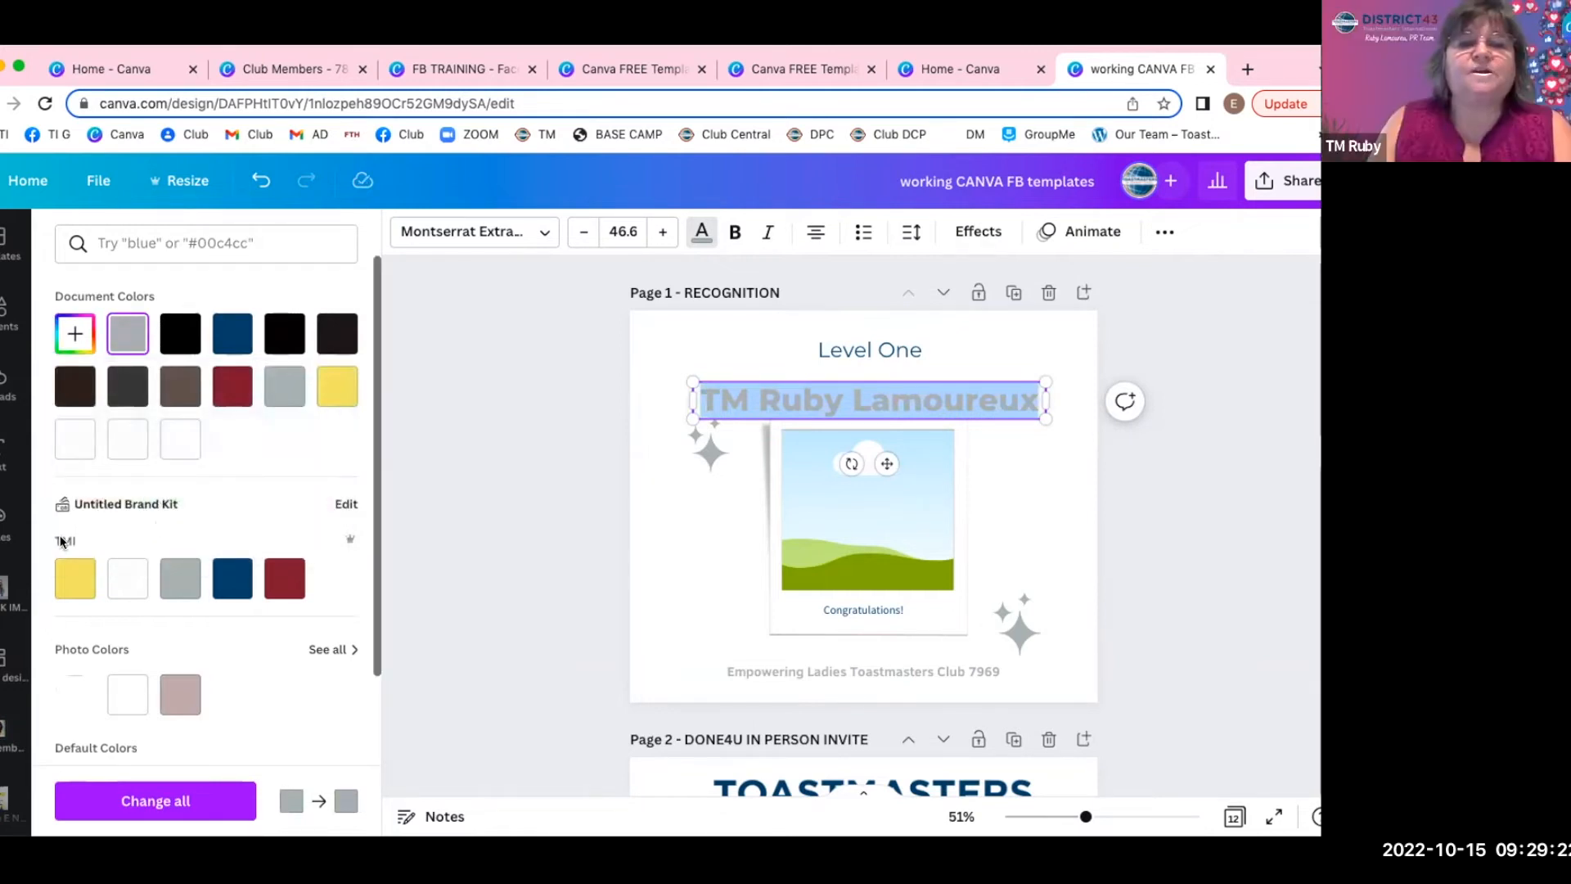
pyautogui.click(72, 585)
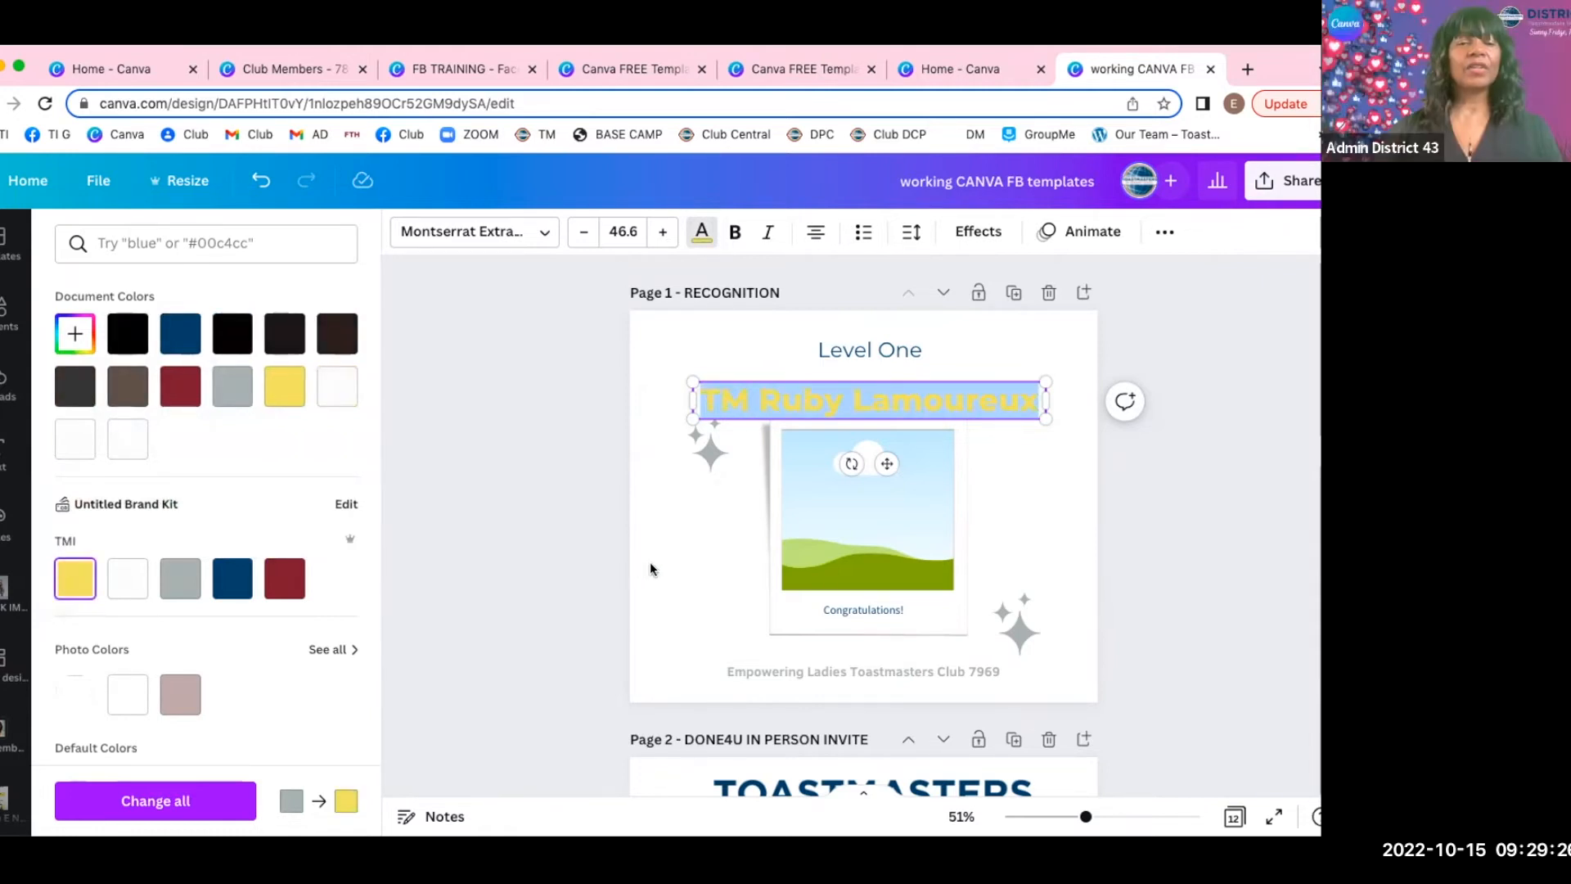
pyautogui.click(673, 572)
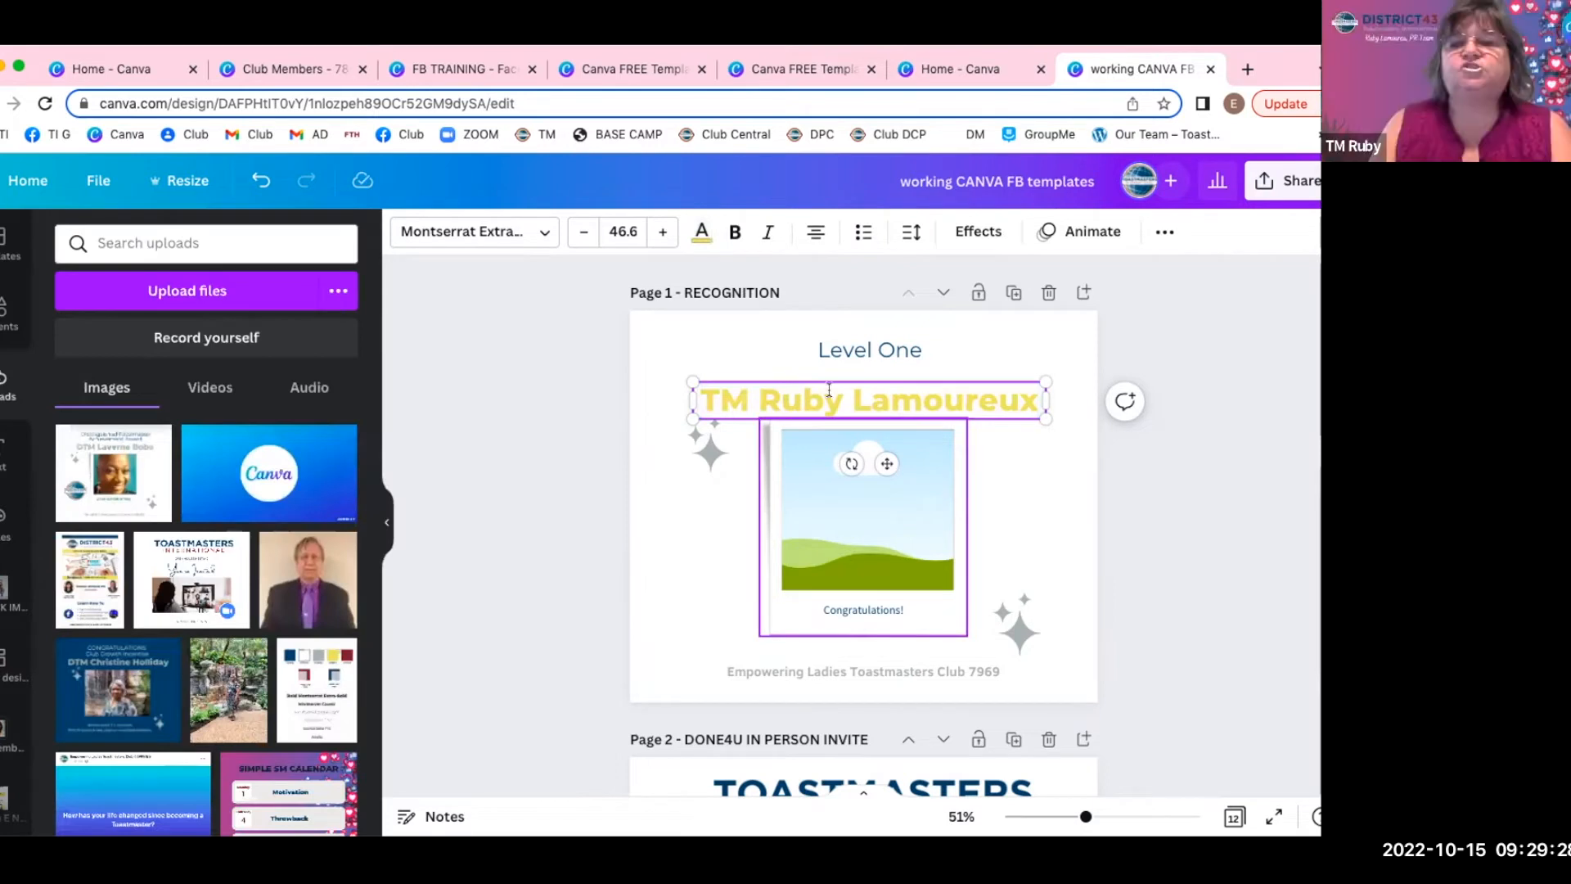
# Try the TMI brand palette's maroon on the member's name heading, and set the heading to the palette's grey.
pyautogui.click(701, 235)
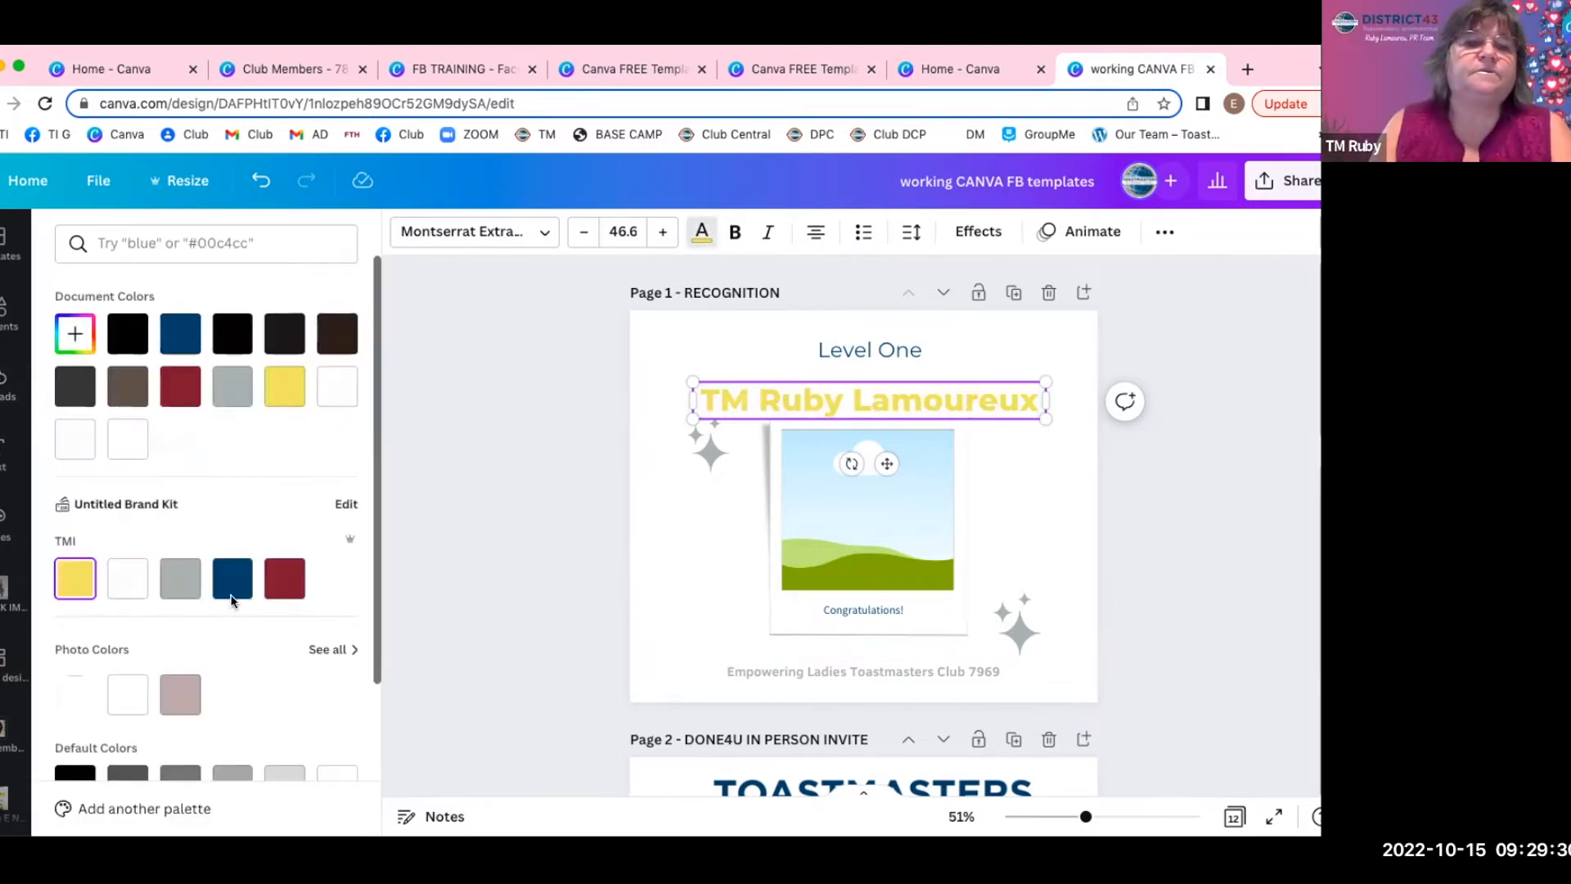
pyautogui.click(285, 580)
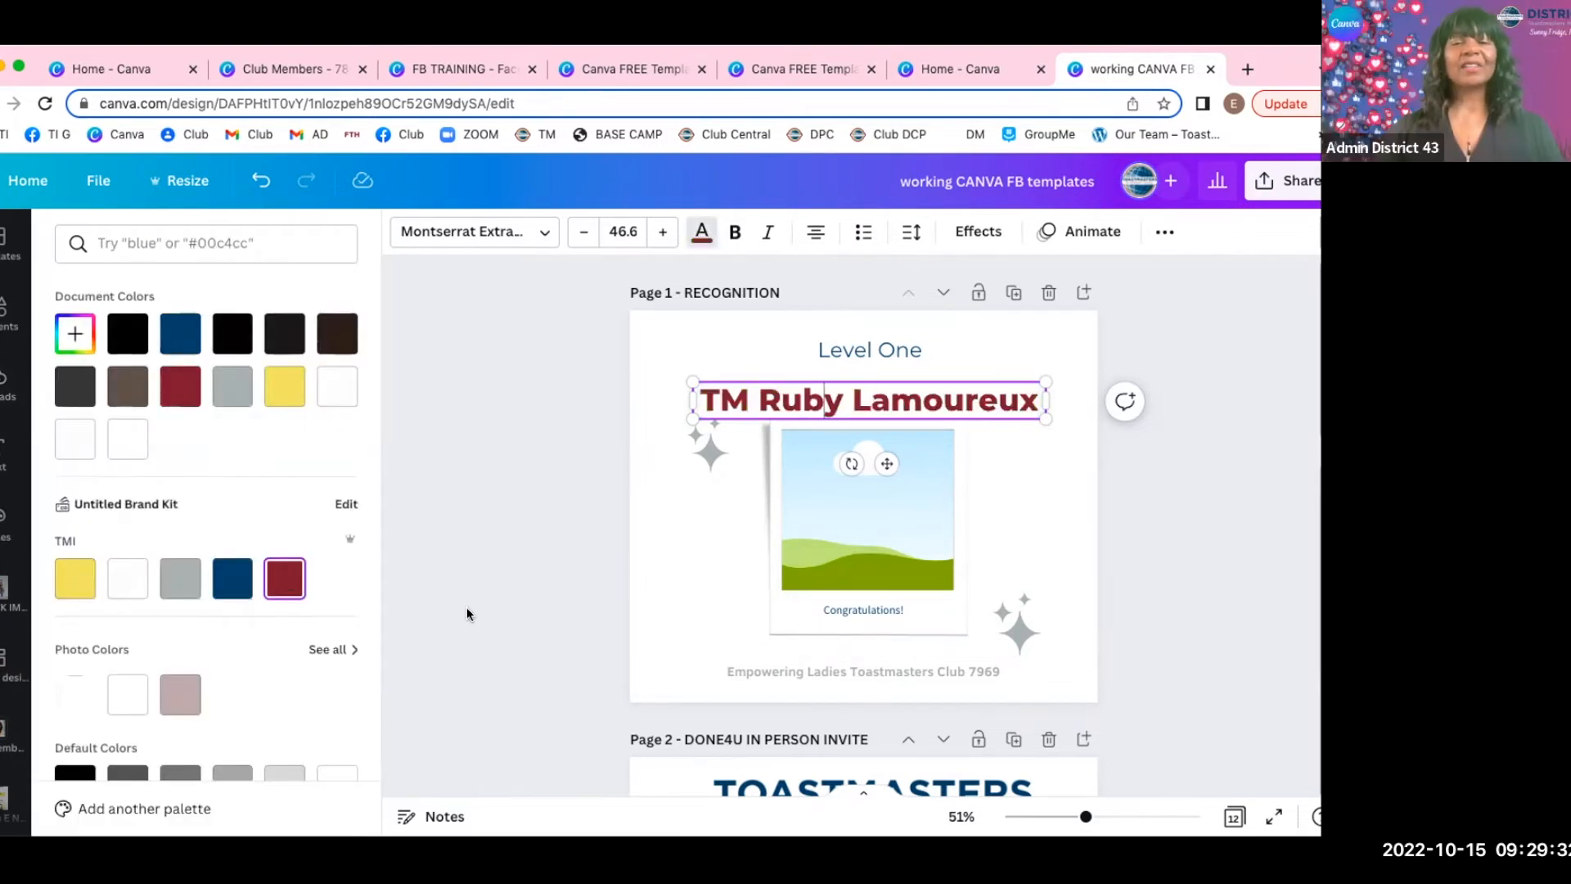
pyautogui.click(232, 579)
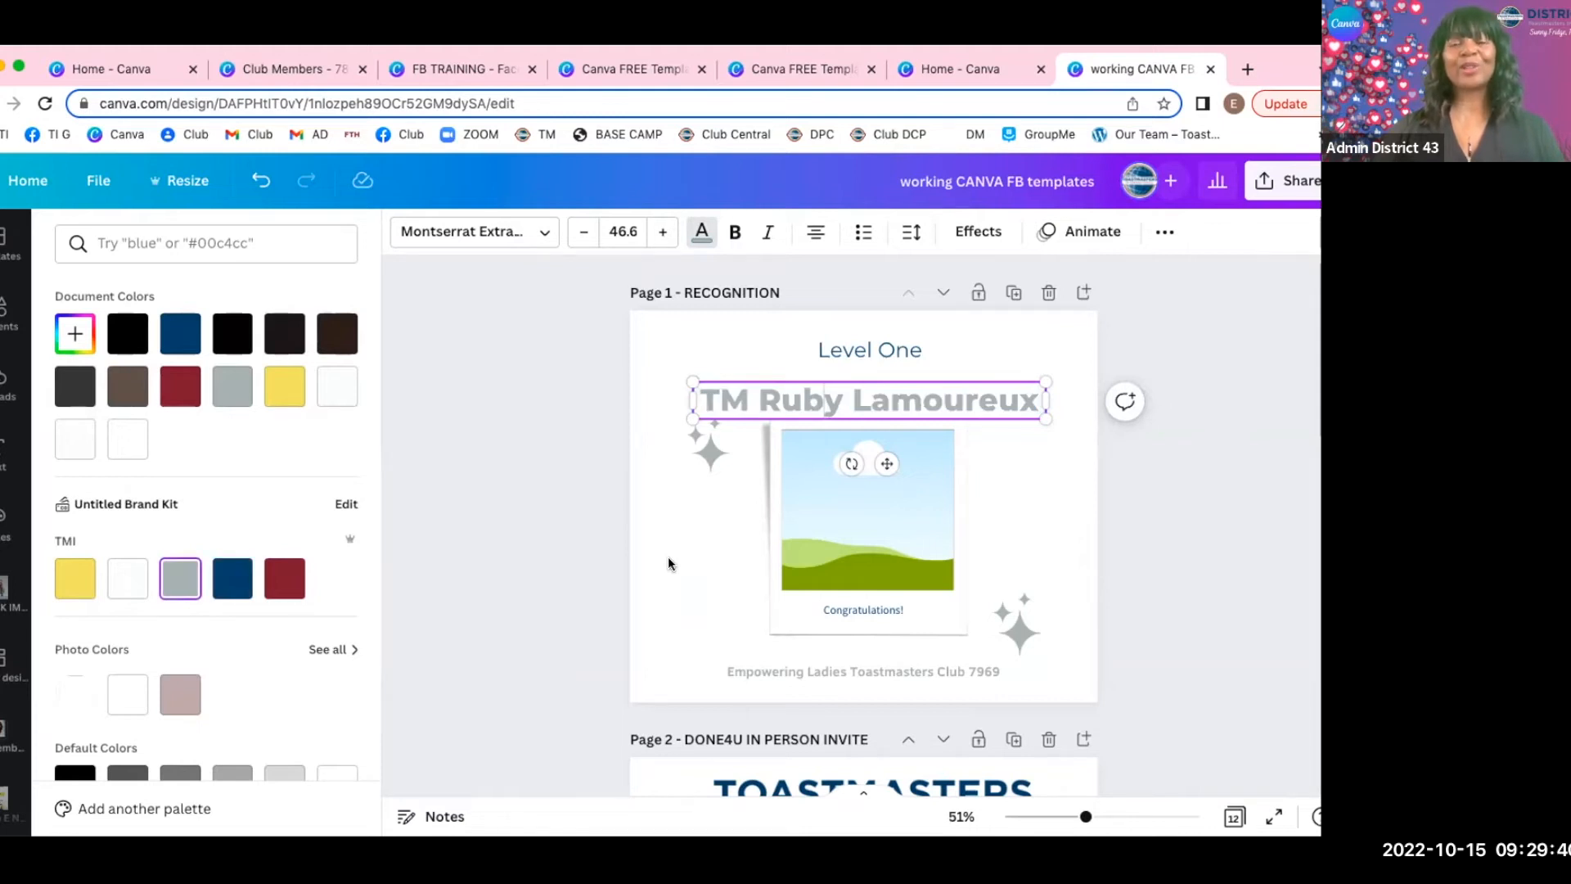
# Go to the BRAND page at the end of the design and examine its colour codes, white overlay samples and approved fonts.
pyautogui.scroll(-1, 688, 625)
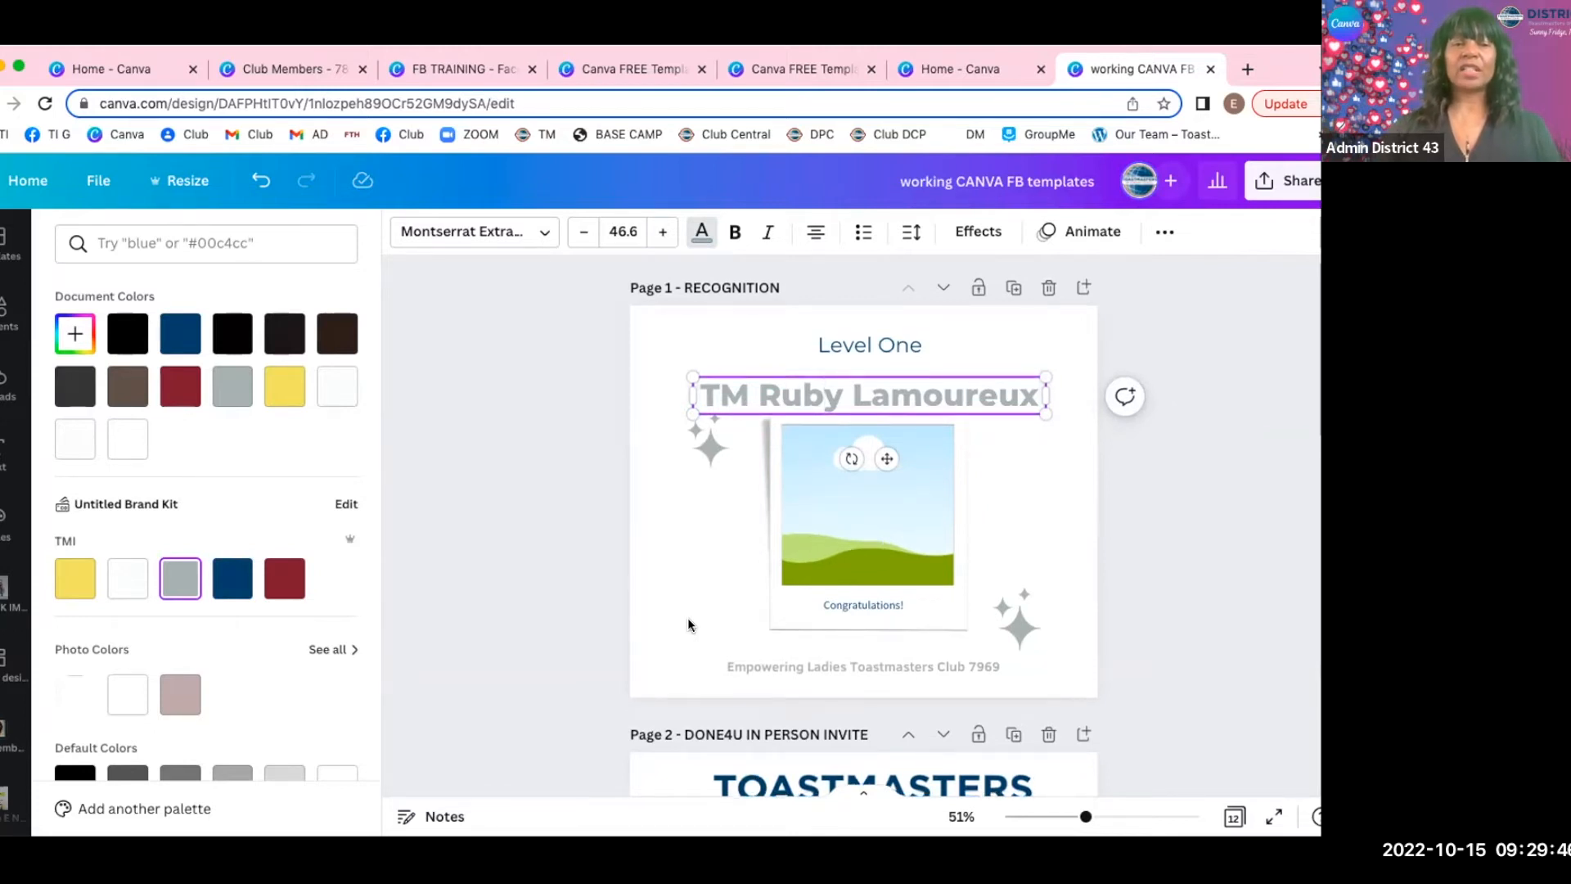
pyautogui.scroll(-20, 689, 624)
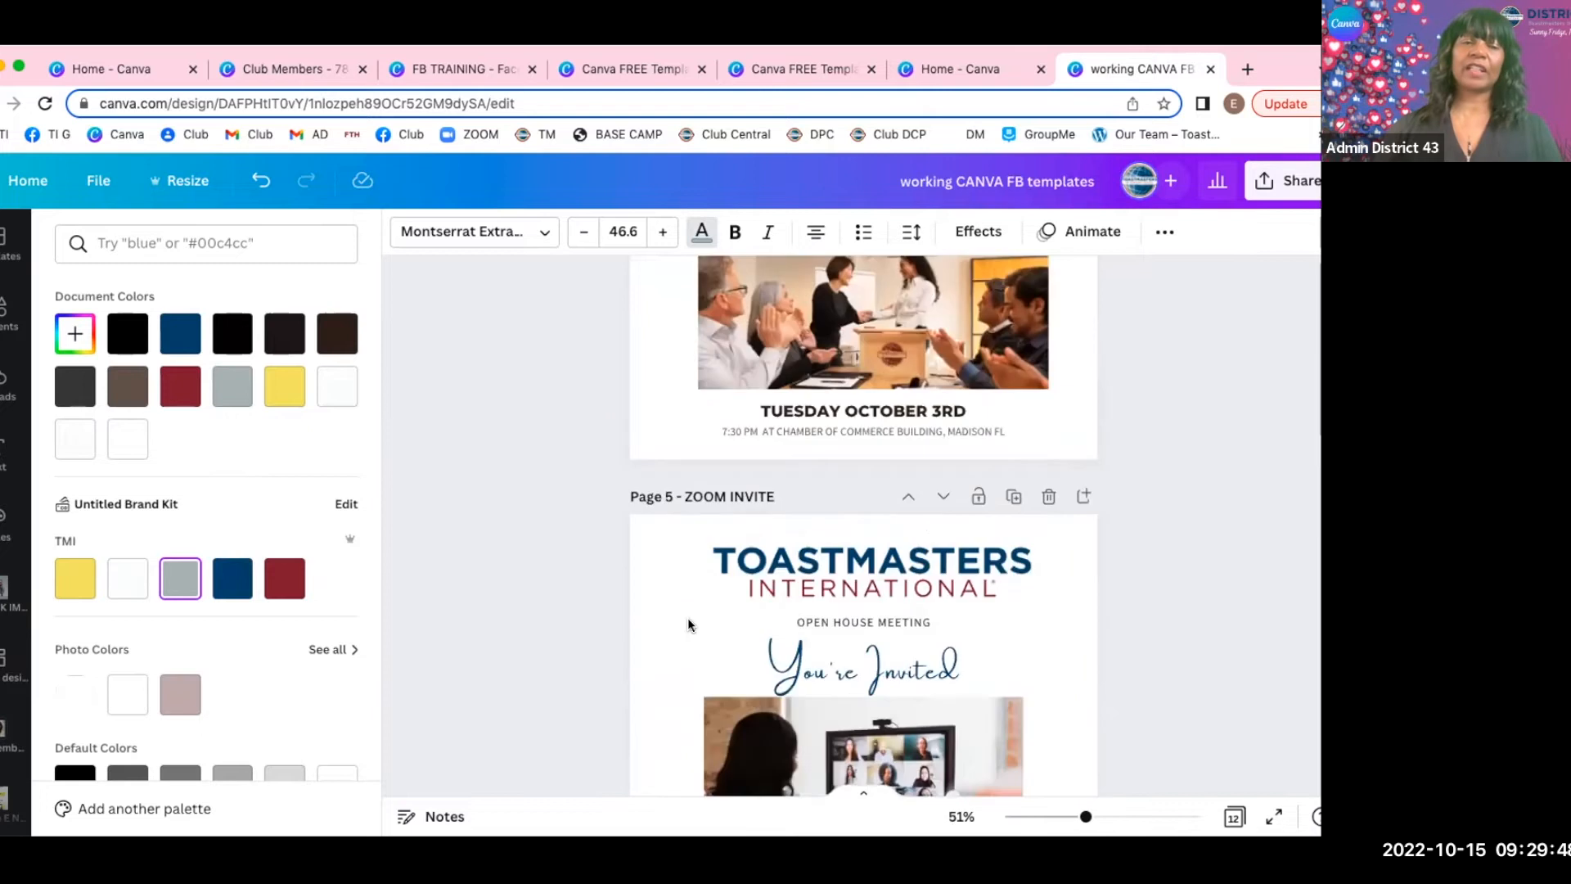
pyautogui.scroll(-15, 687, 625)
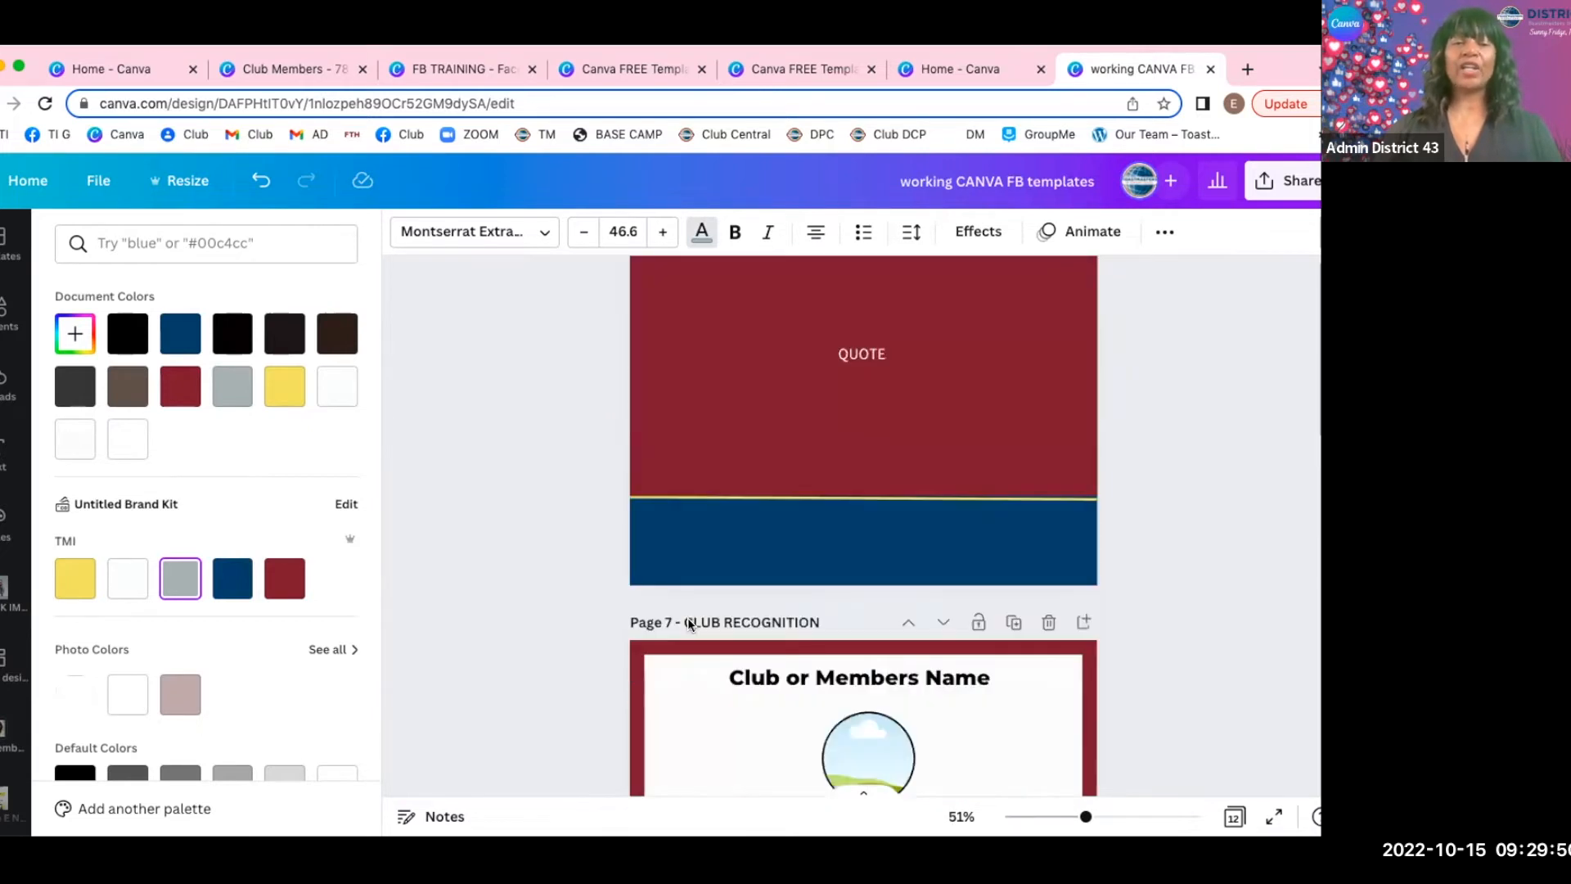
pyautogui.scroll(-10, 687, 622)
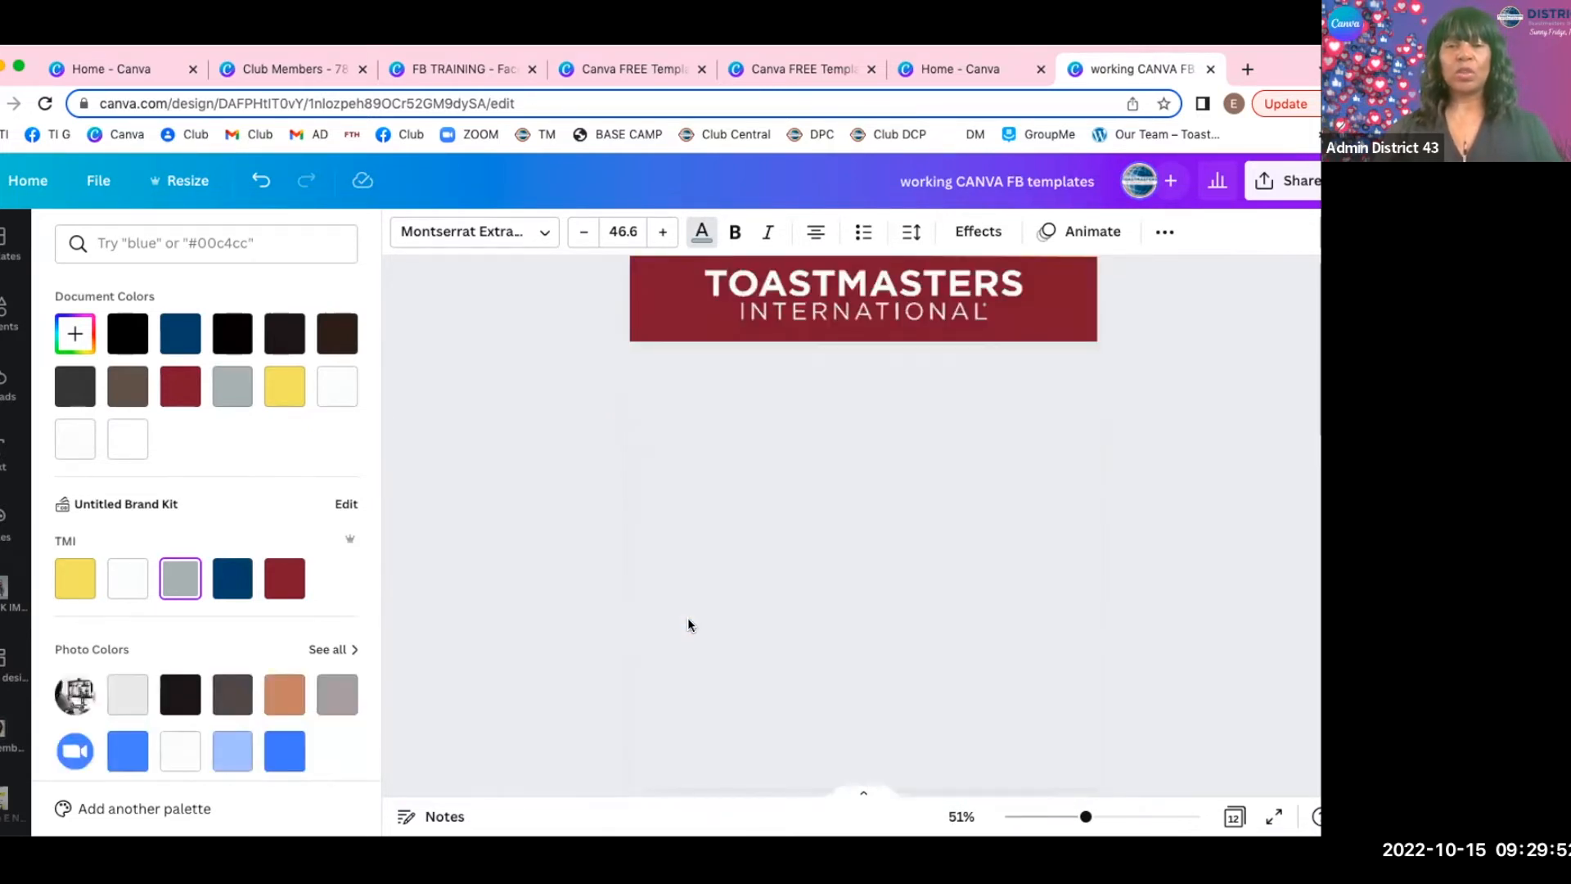
pyautogui.scroll(-2, 687, 624)
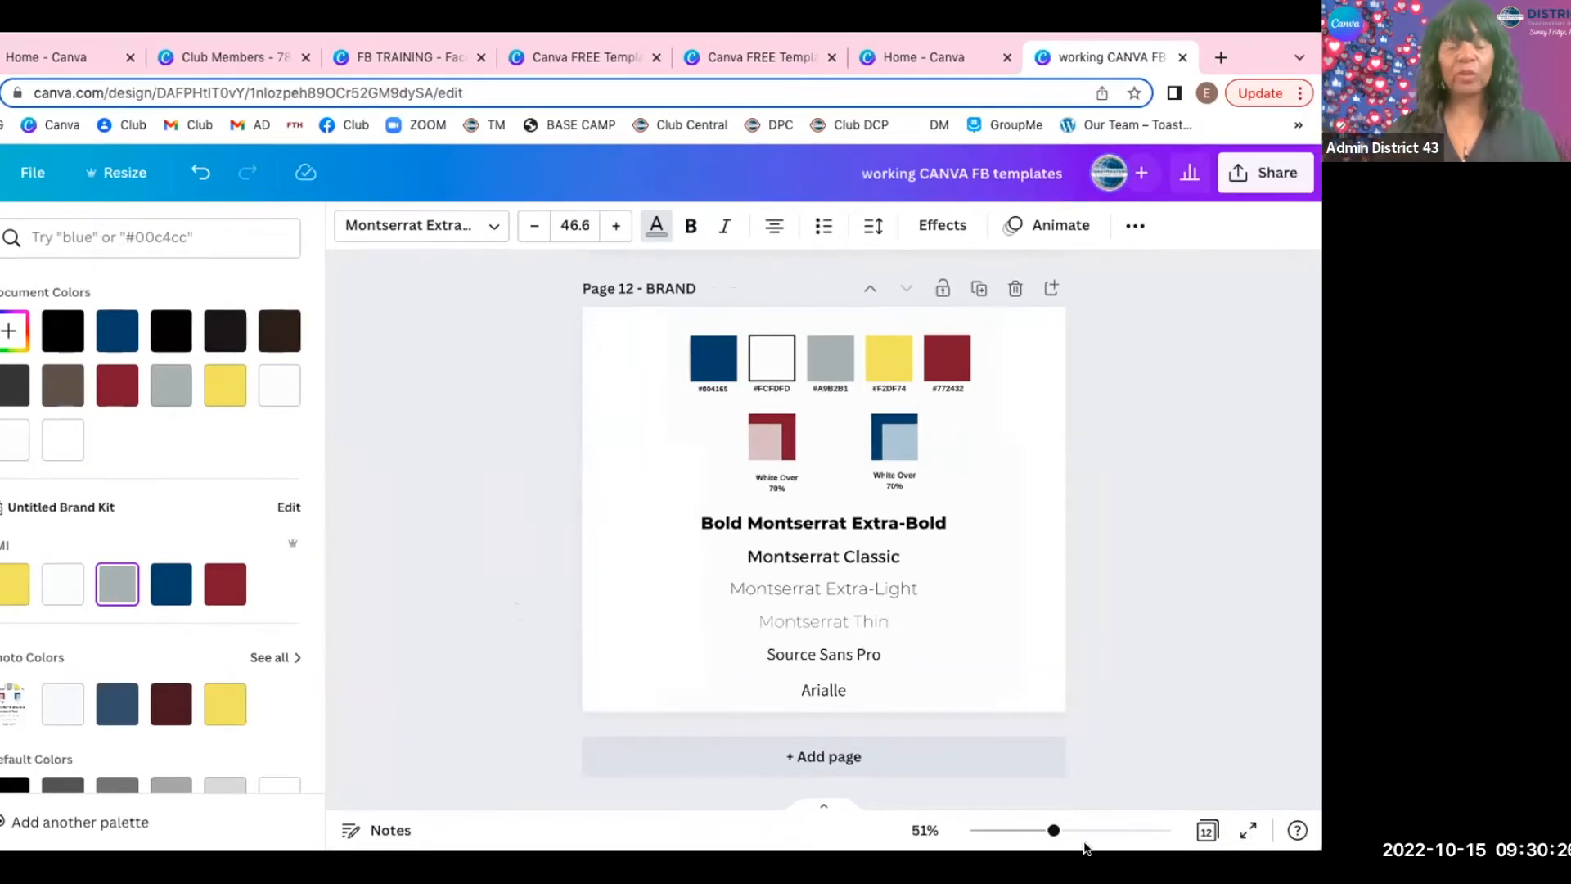
pyautogui.moveTo(1053, 831); pyautogui.dragTo(1072, 829)
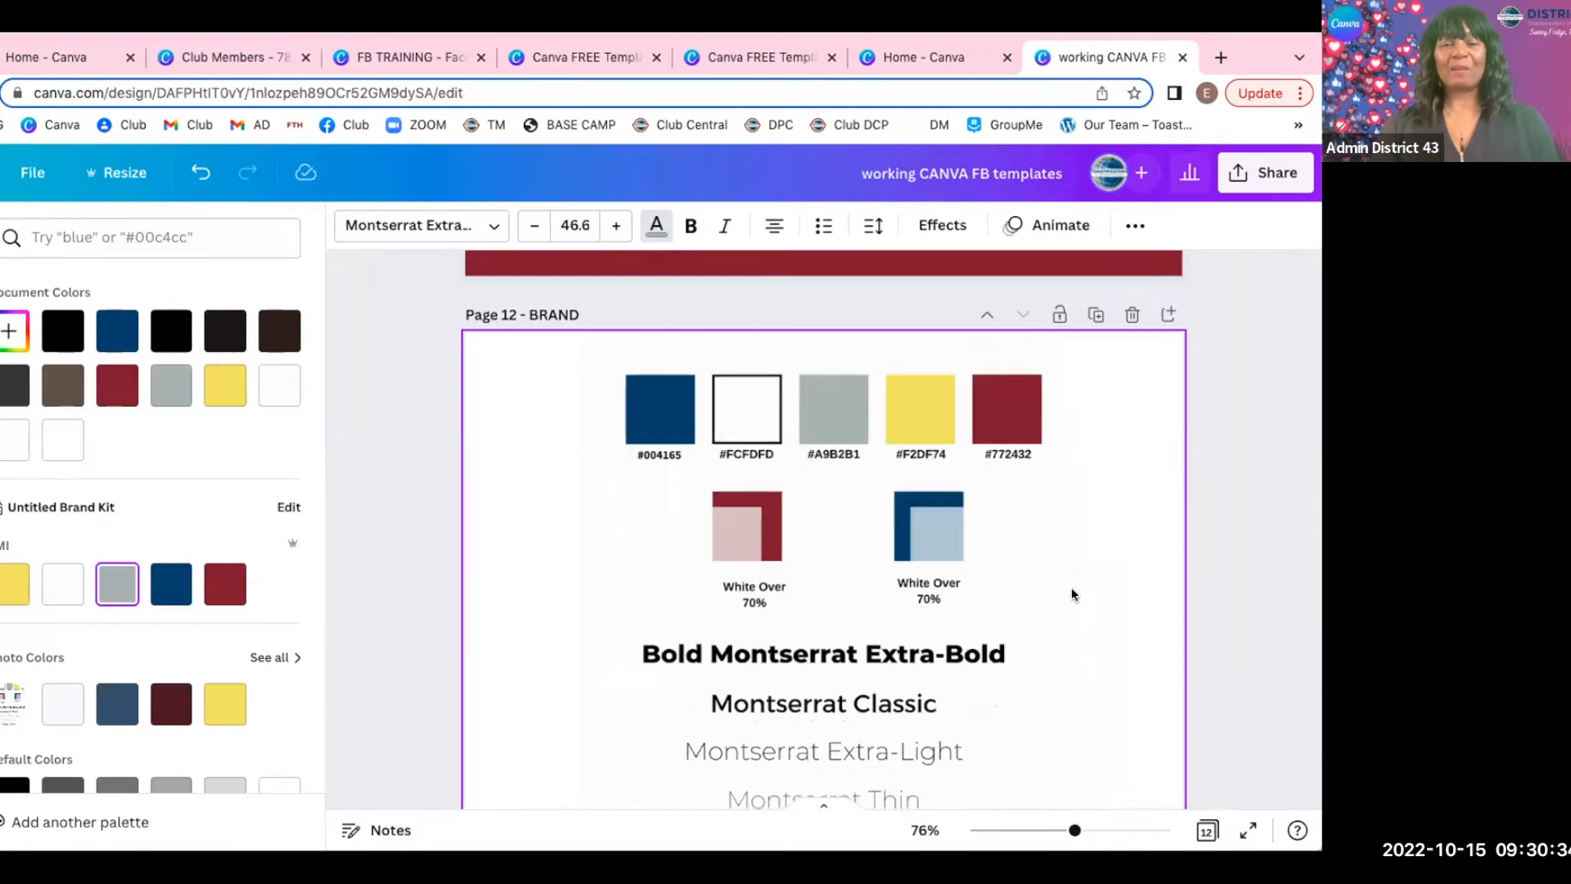
pyautogui.scroll(-2, 1072, 586)
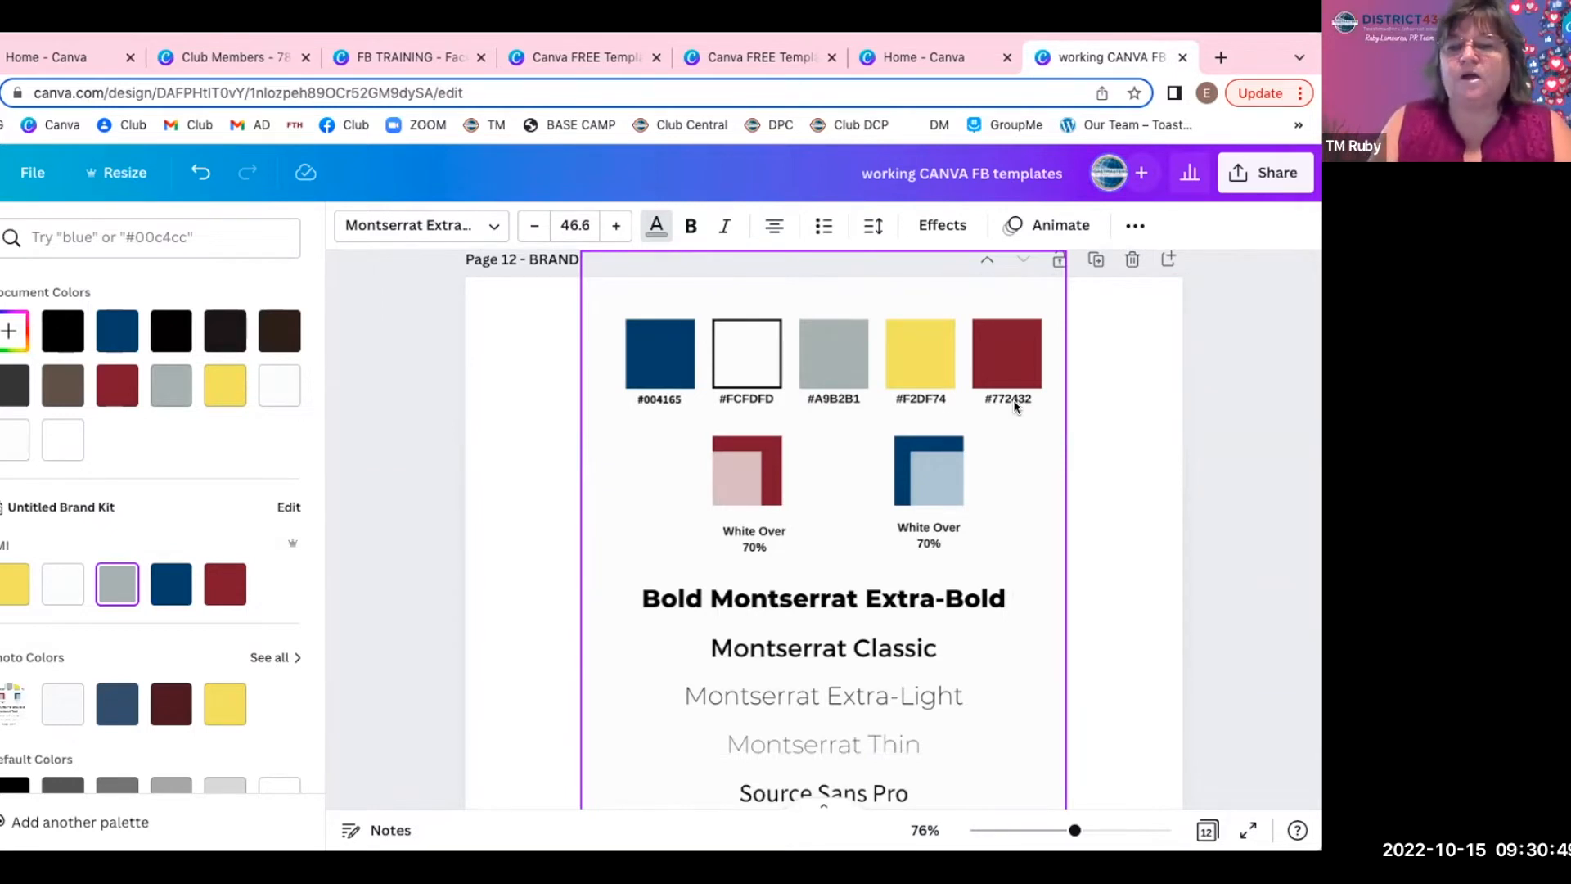
pyautogui.scroll(-2, 862, 740)
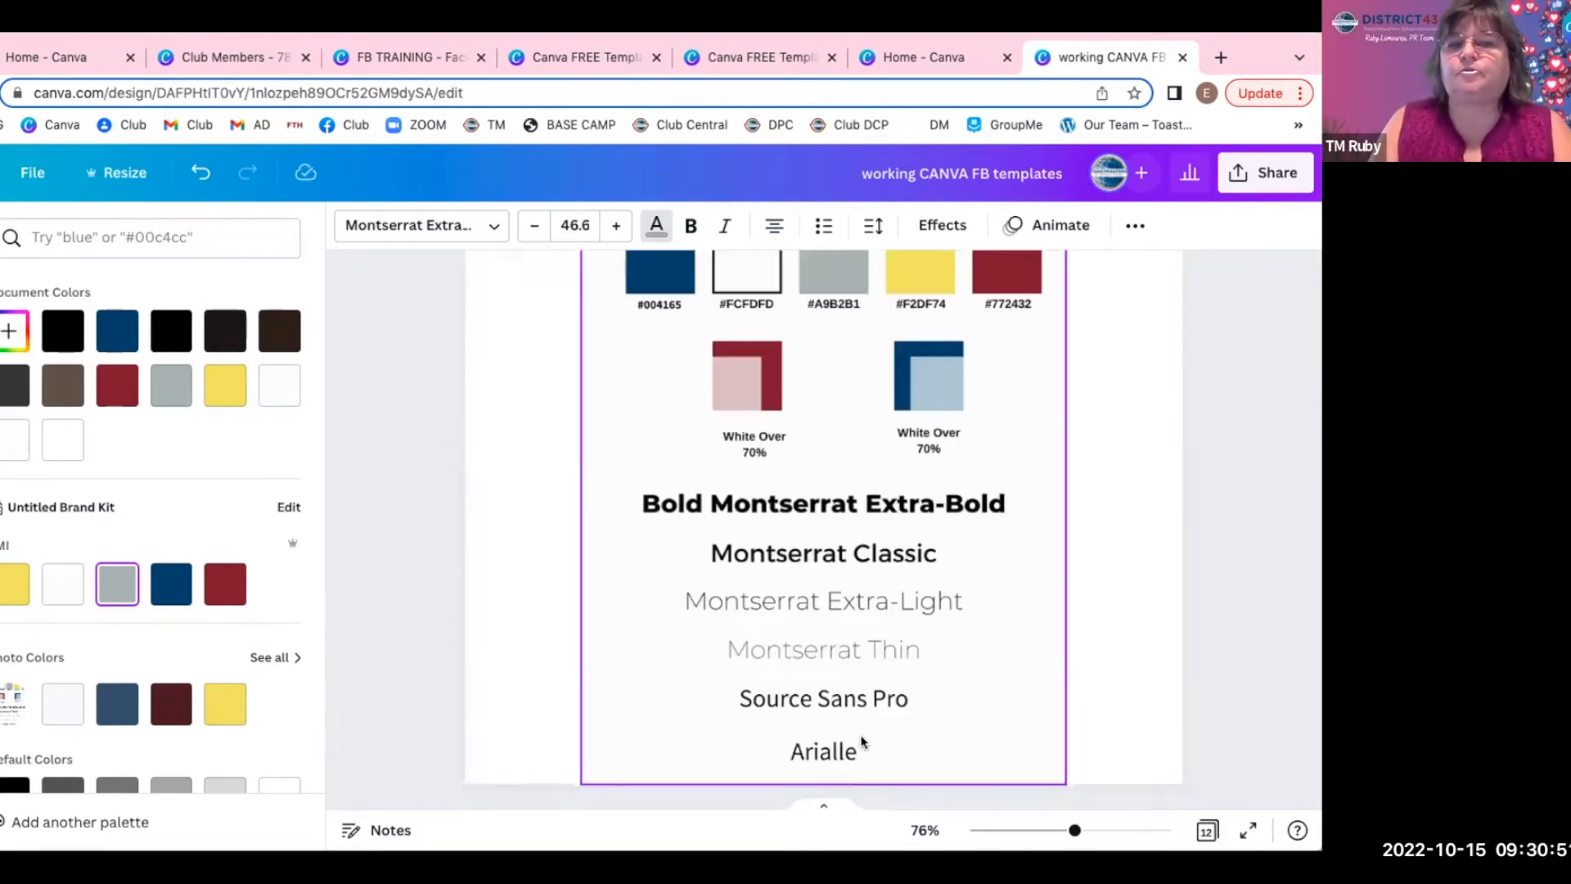
# Return to the RECOGNITION page and recolour the member's name heading with the TMI brand palette's maroon.
pyautogui.scroll(1, 584, 491)
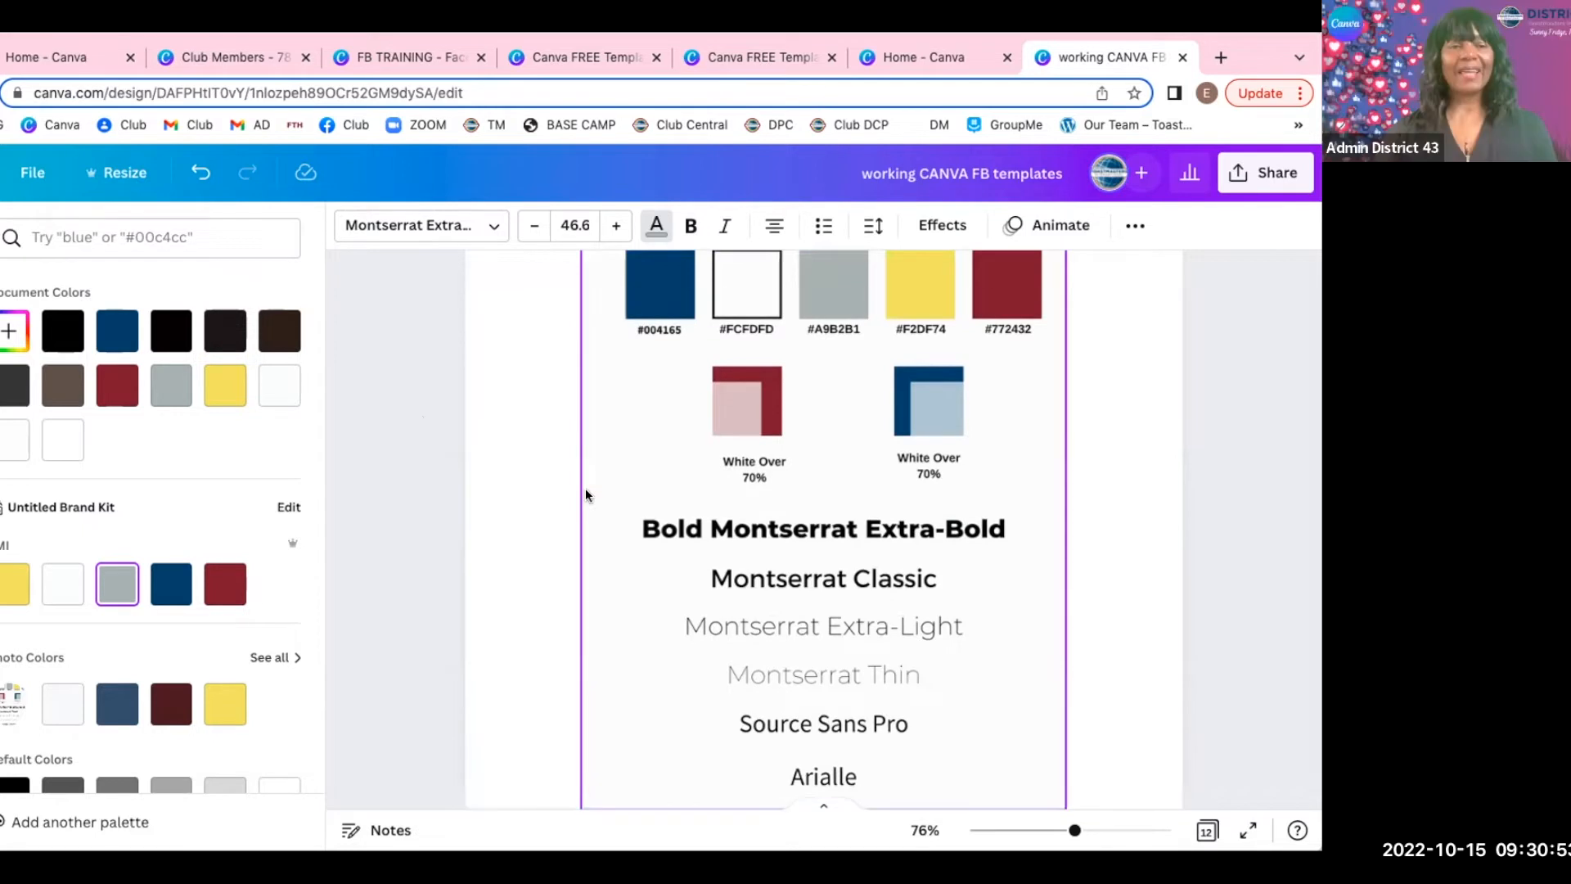
pyautogui.scroll(10, 586, 495)
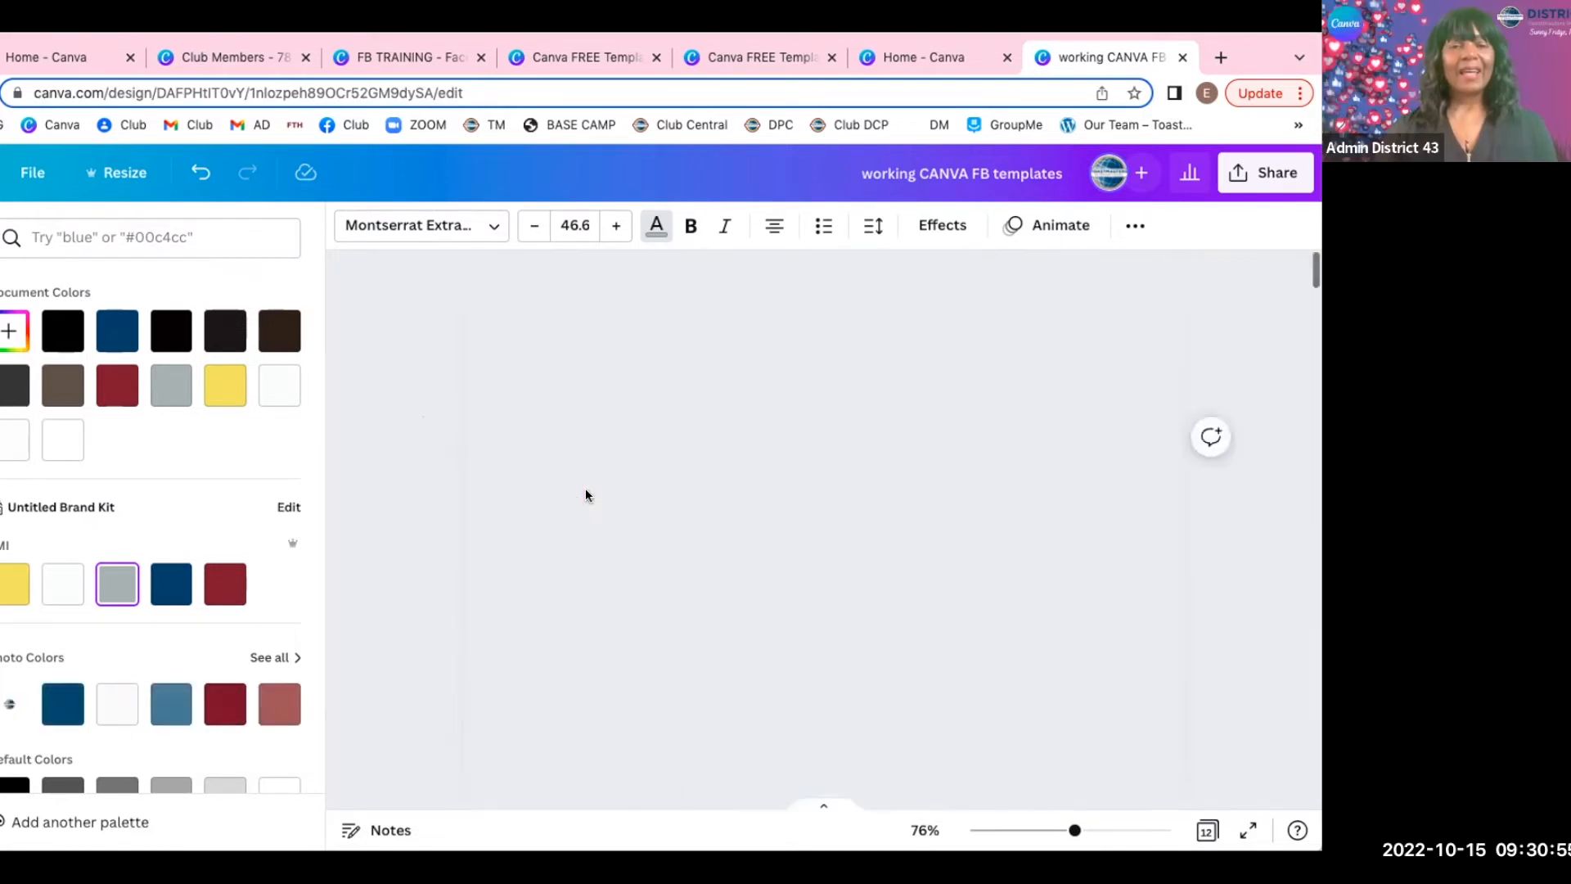
pyautogui.click(754, 447)
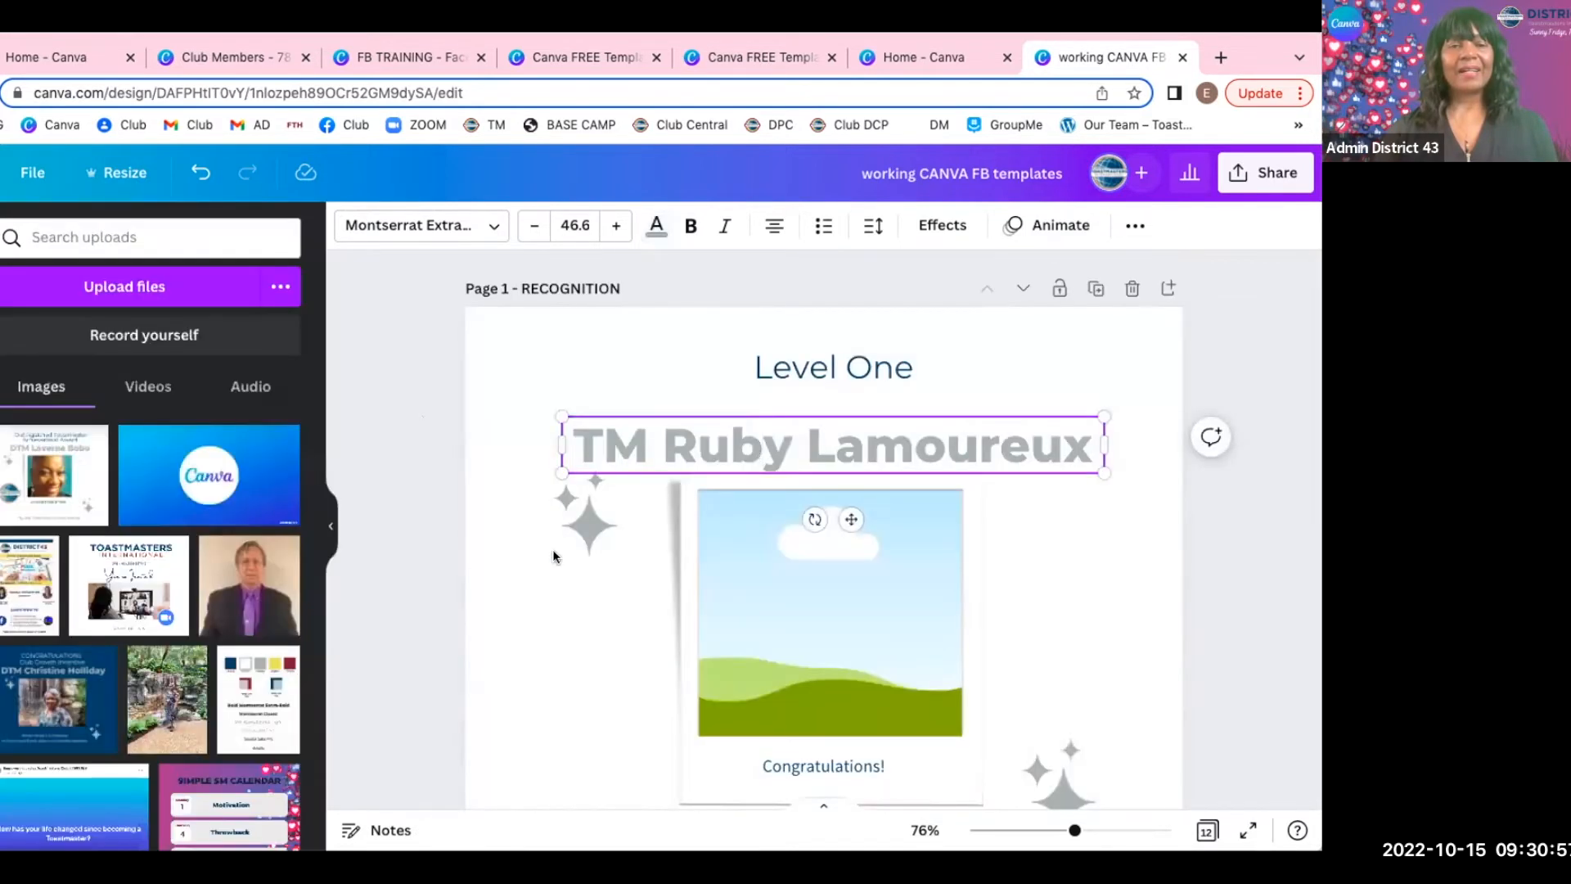
pyautogui.scroll(-3, 552, 606)
pyautogui.scroll(1, 553, 605)
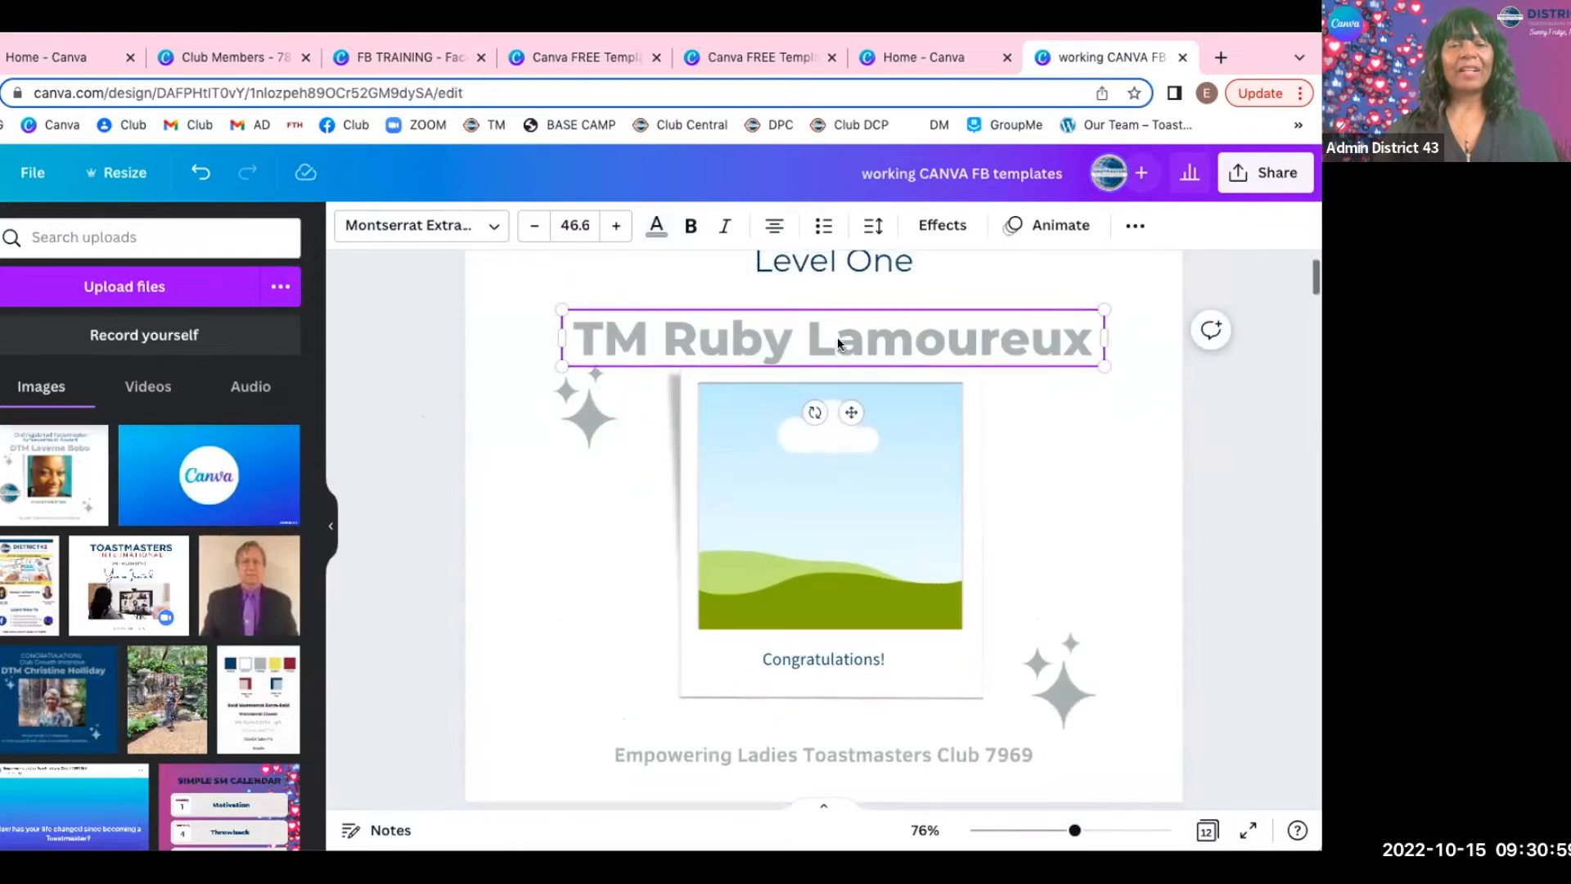
pyautogui.click(657, 225)
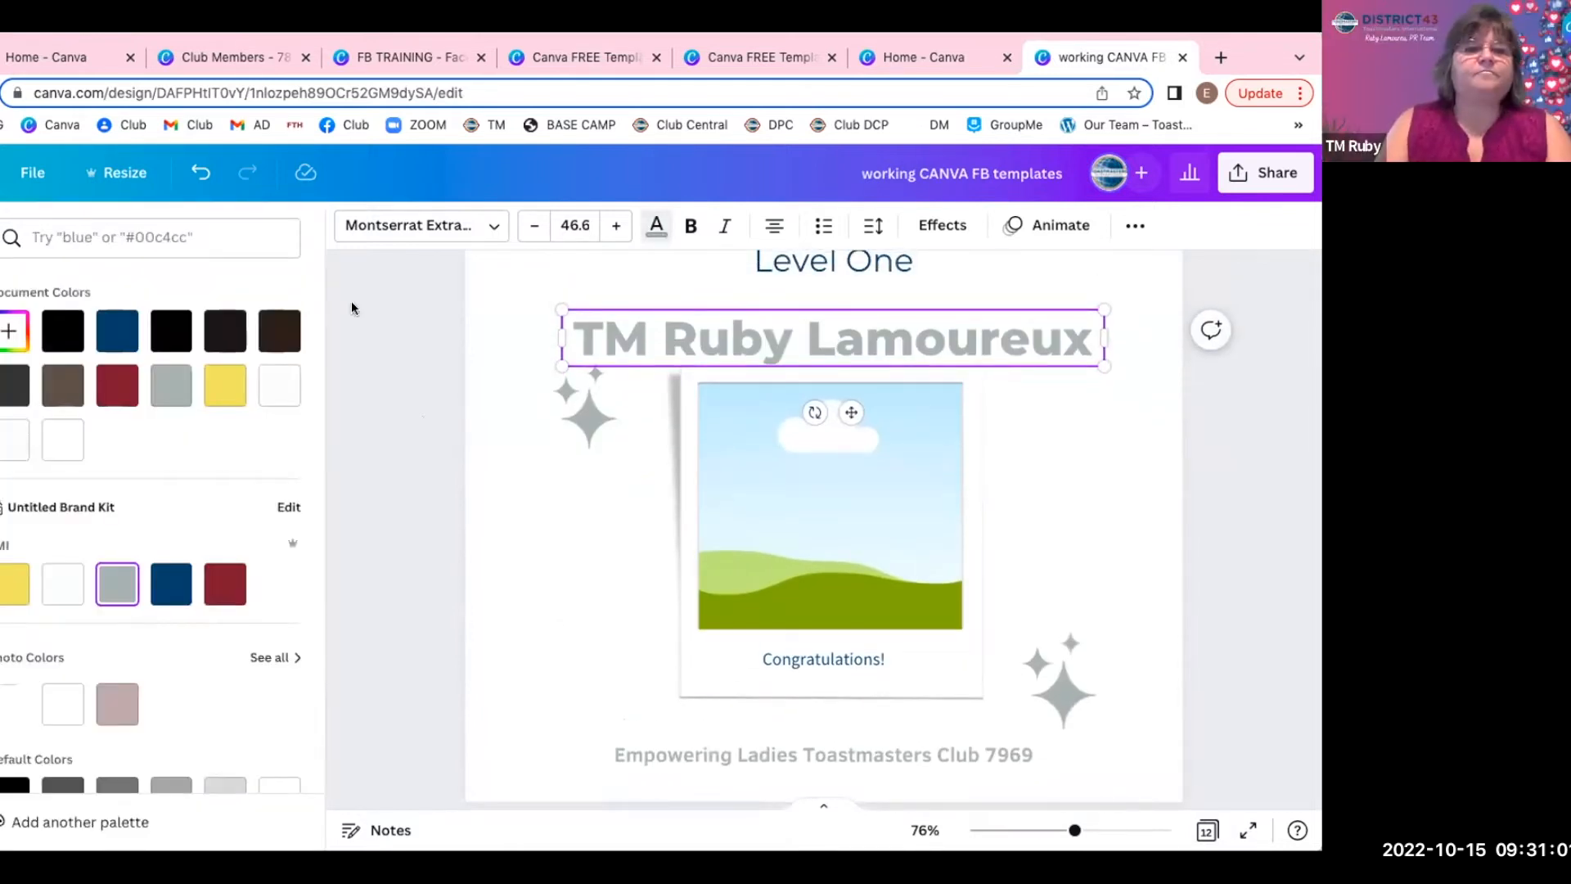
pyautogui.click(225, 584)
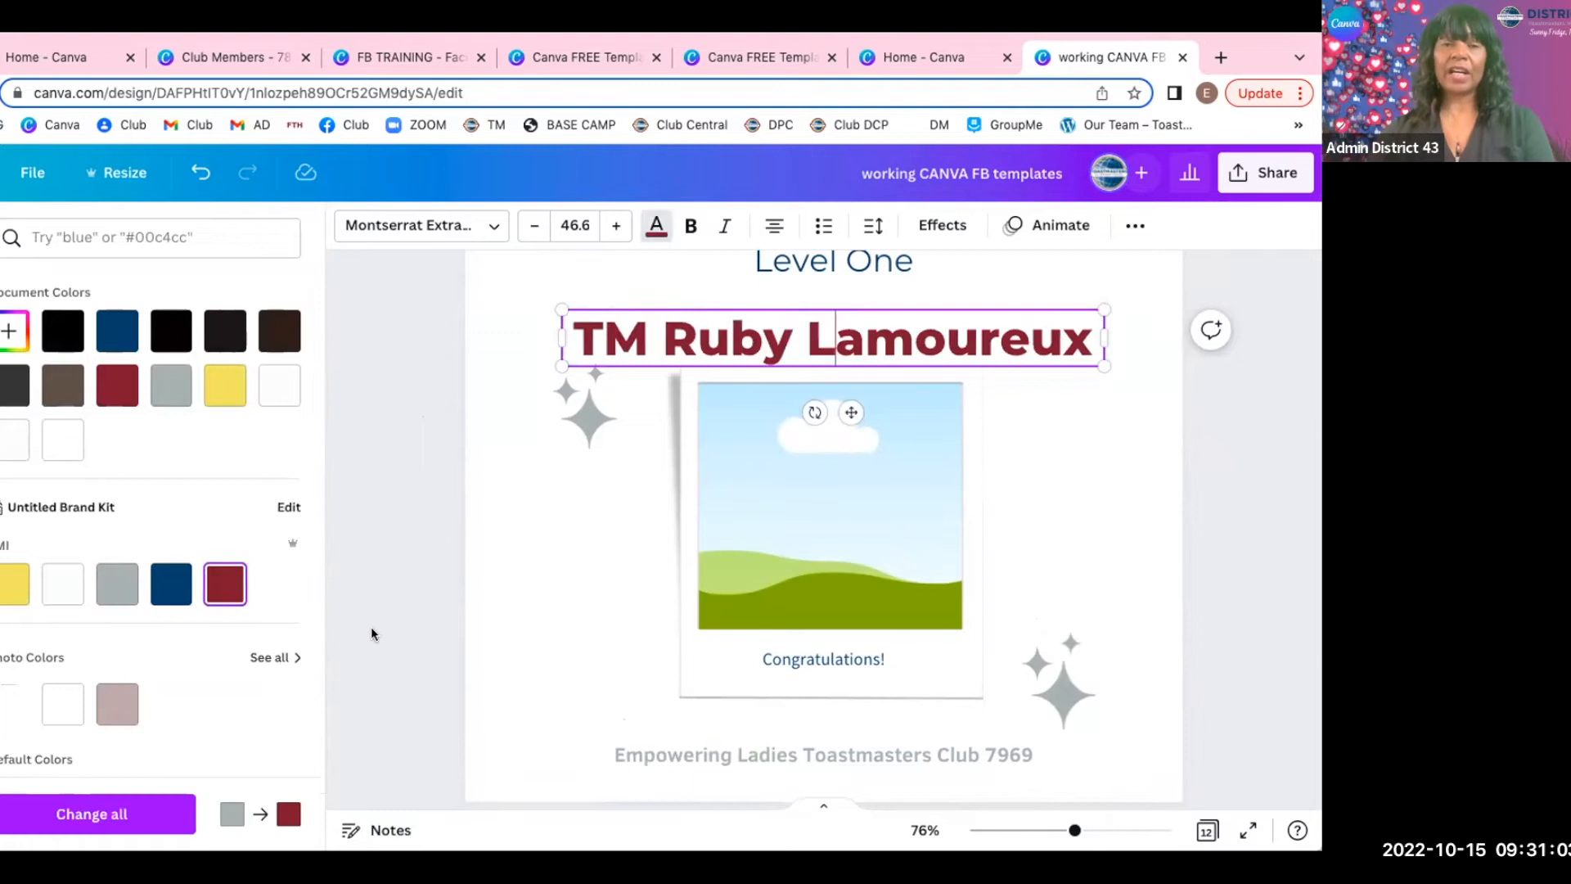
# Place the matching member's photo from the Club Members folder over the picture frame on the RECOGNITION page.
pyautogui.scroll(-5, 370, 628)
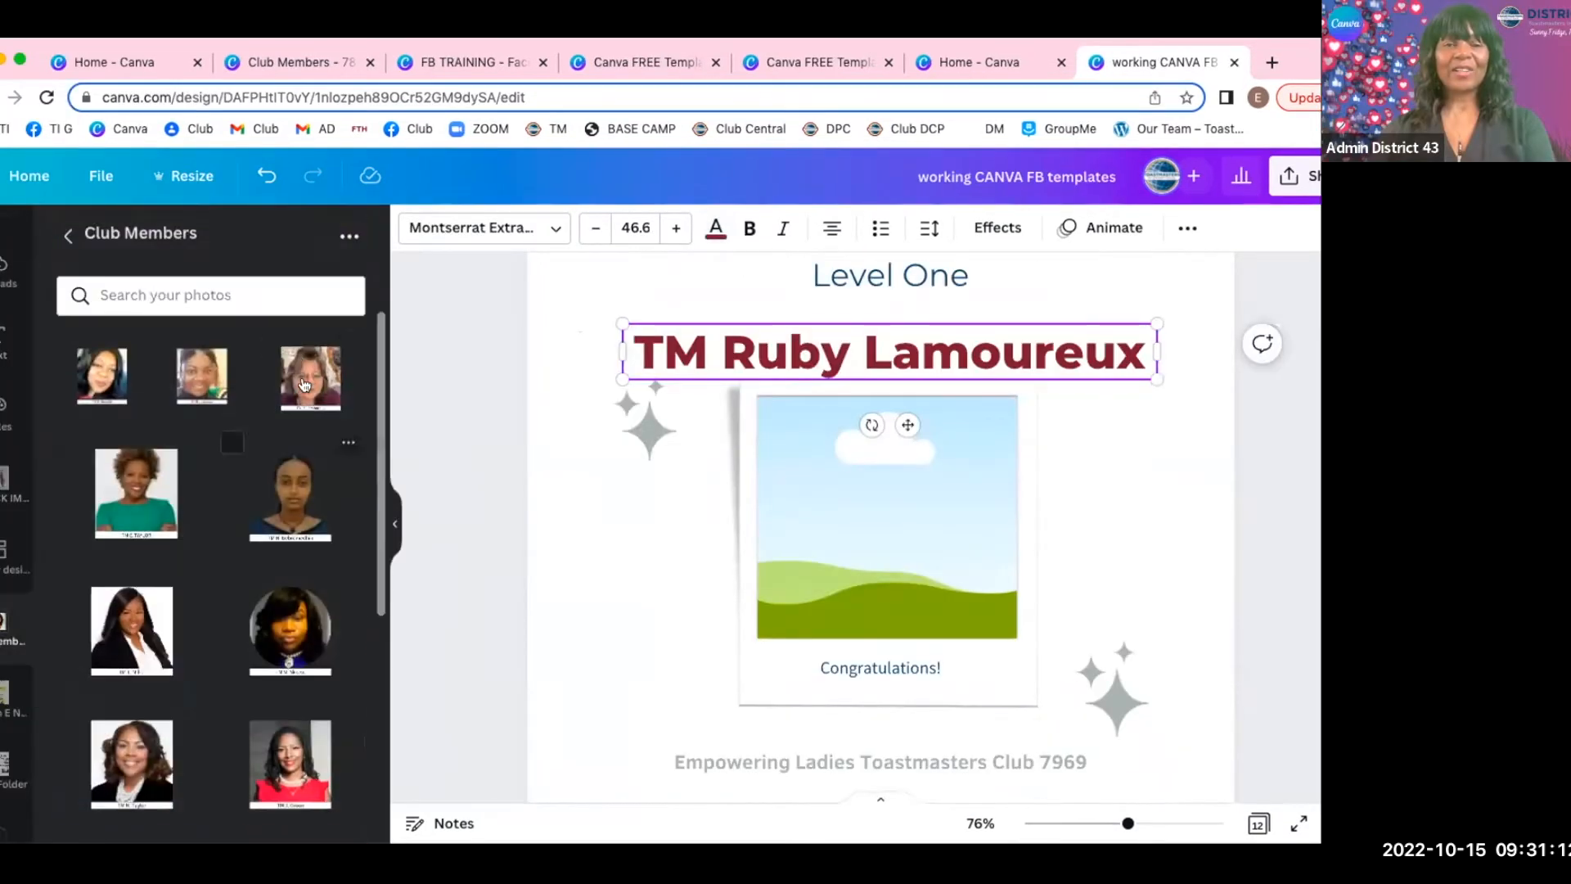
pyautogui.moveTo(311, 378); pyautogui.dragTo(886, 520)
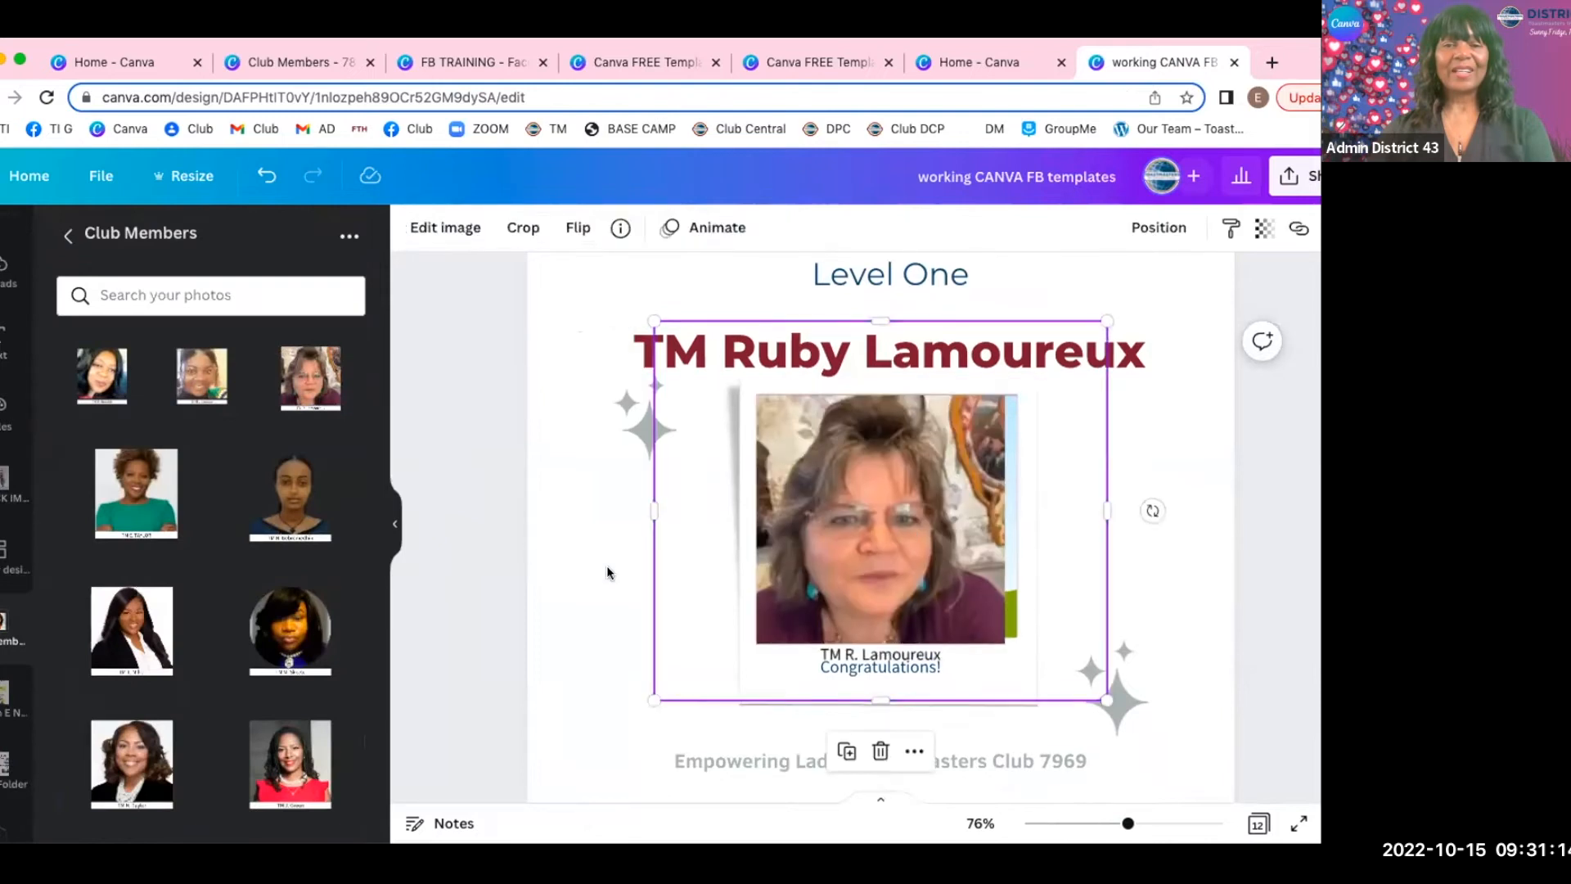
pyautogui.scroll(-5, 606, 566)
pyautogui.scroll(-1, 607, 566)
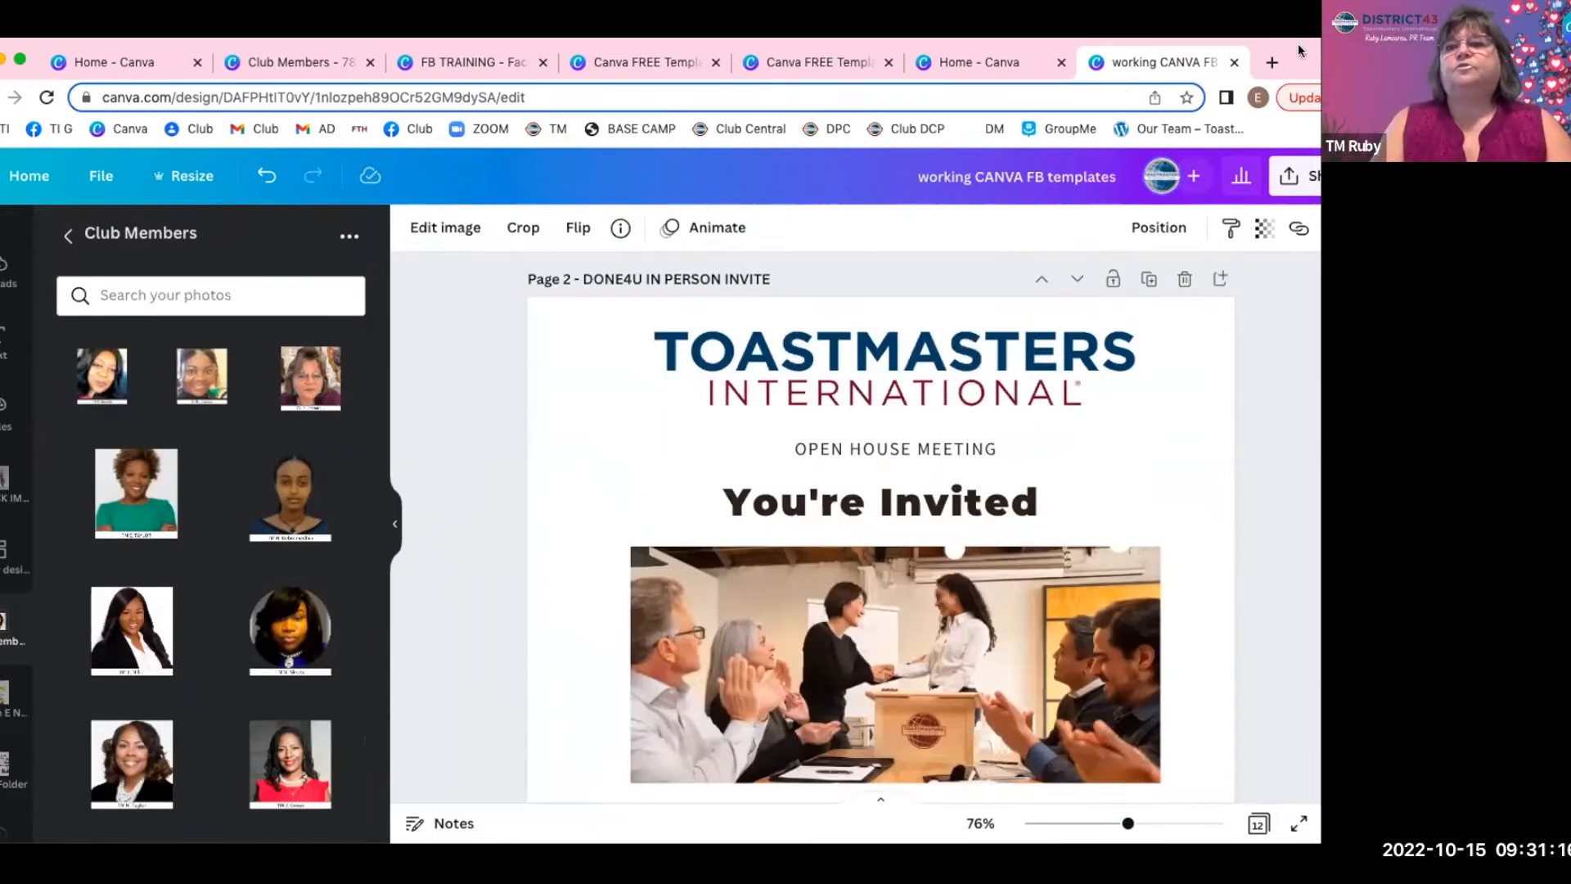
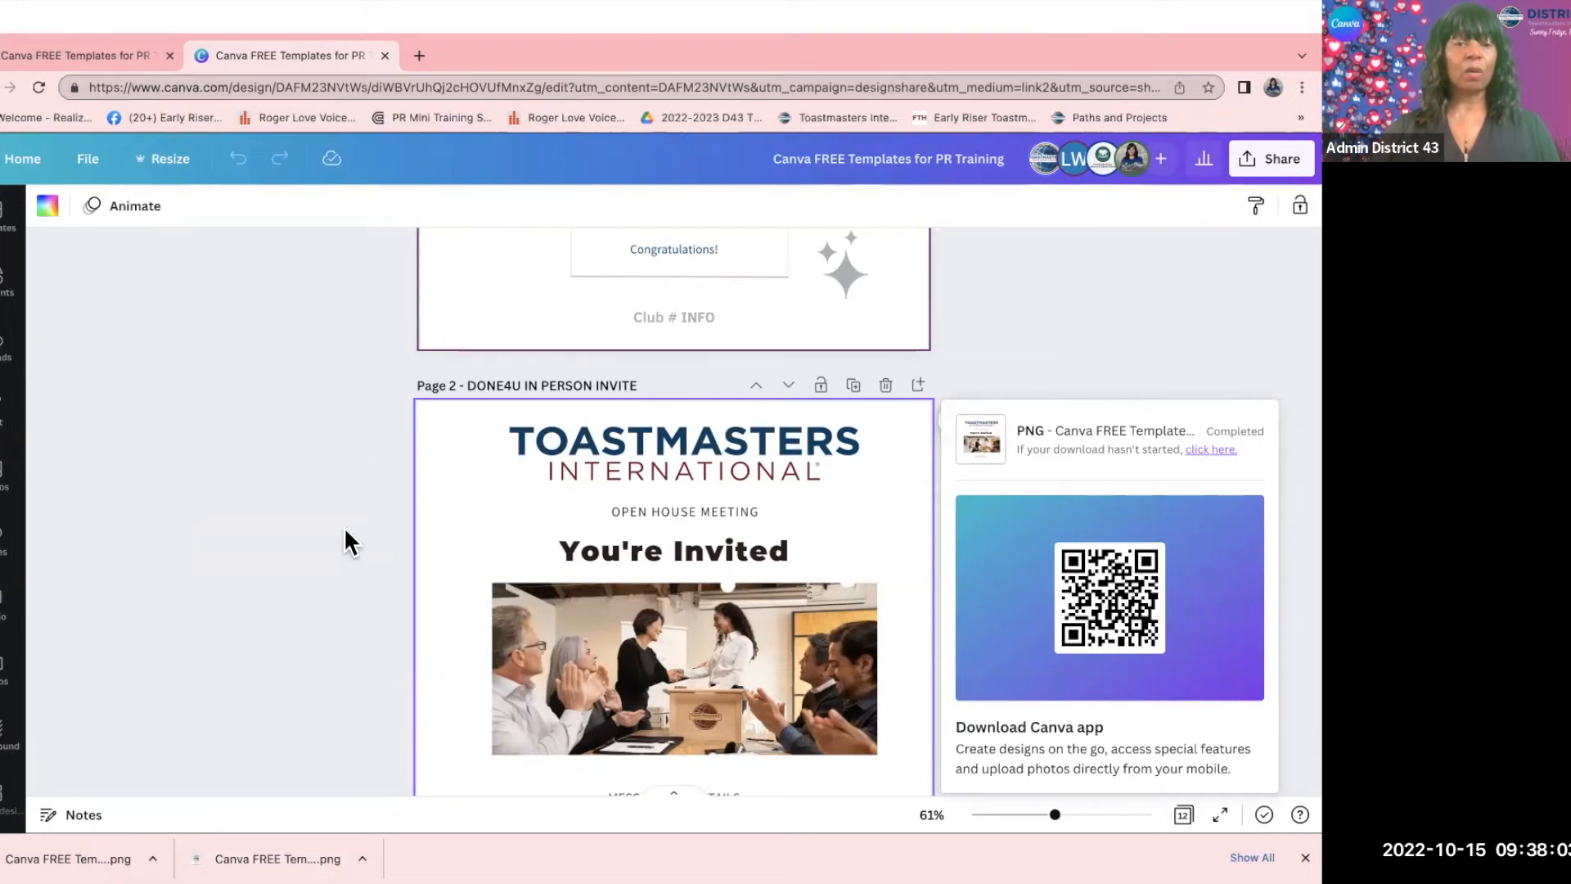
pyautogui.scroll(-4, 802, 677)
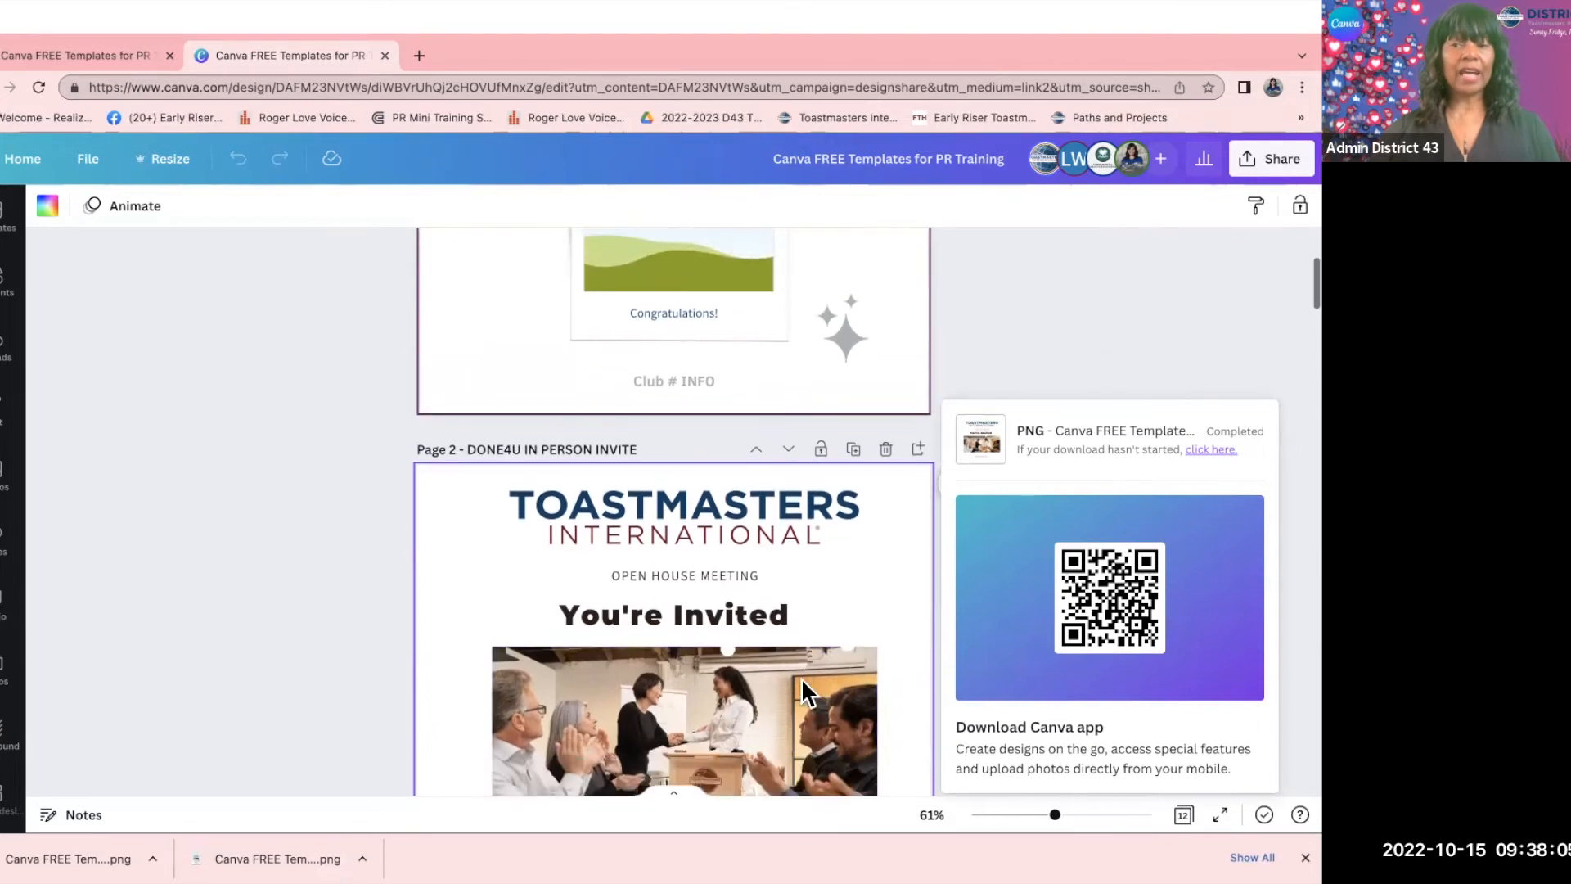
pyautogui.scroll(7, 803, 684)
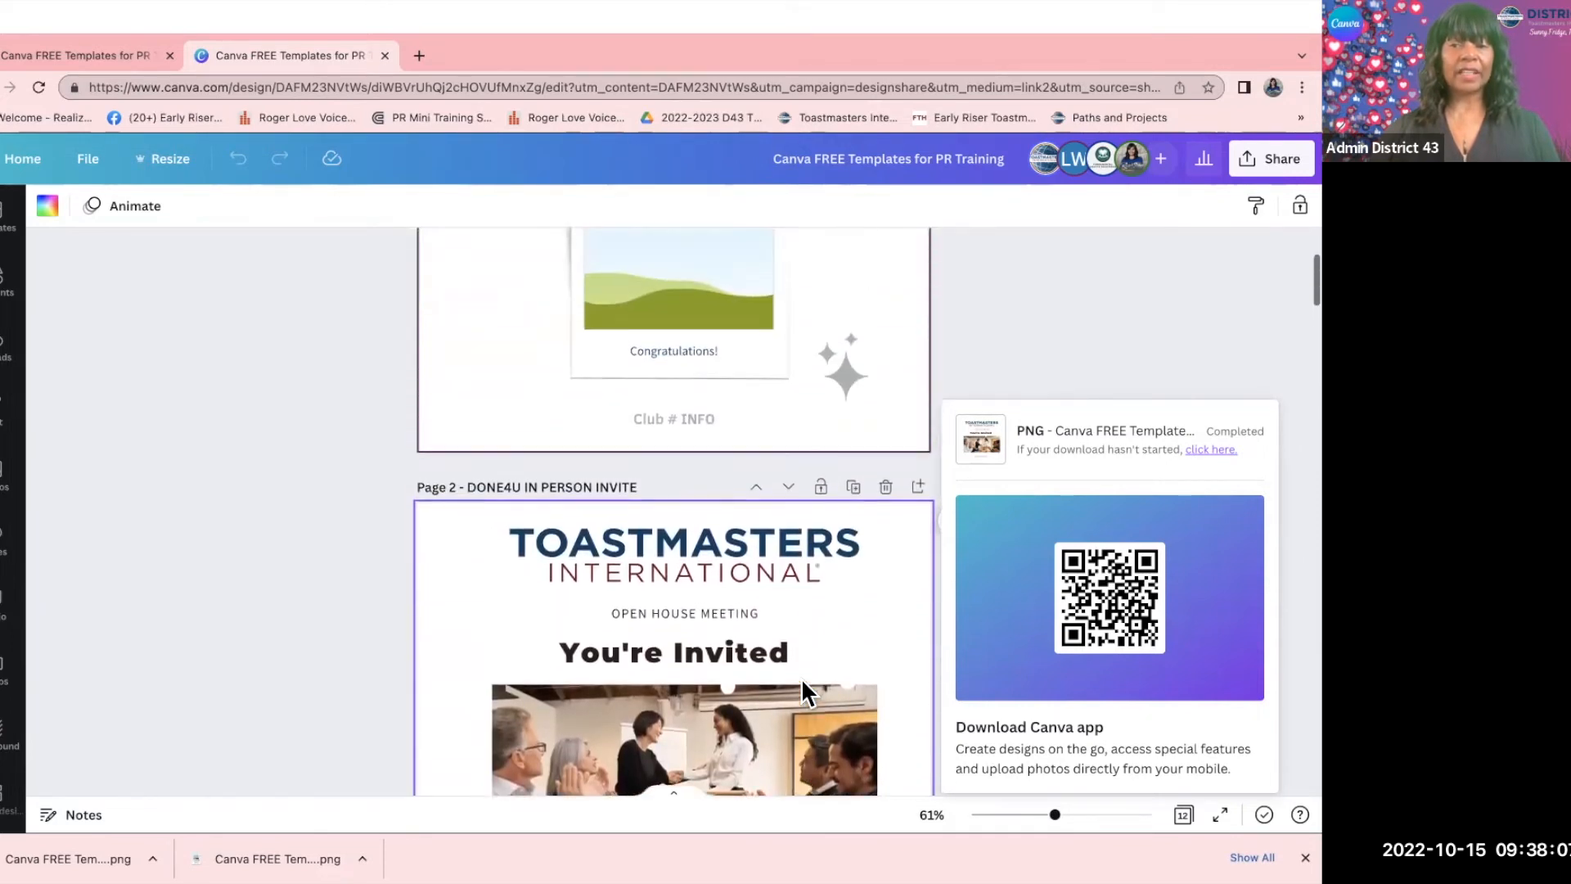
pyautogui.scroll(2, 802, 678)
pyautogui.scroll(-15, 802, 677)
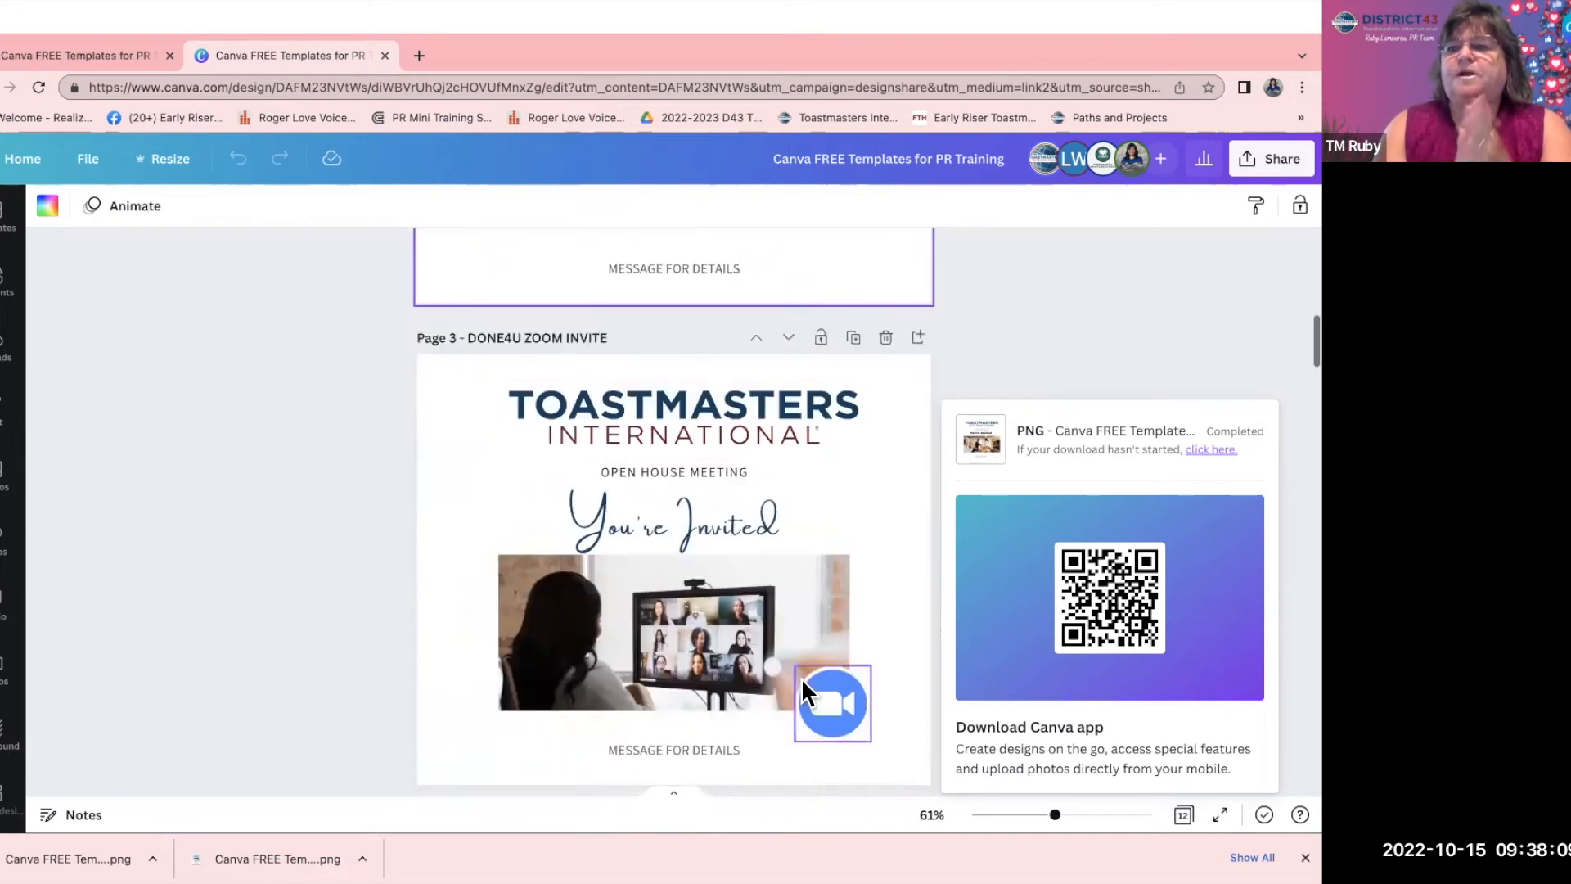
pyautogui.scroll(4, 802, 678)
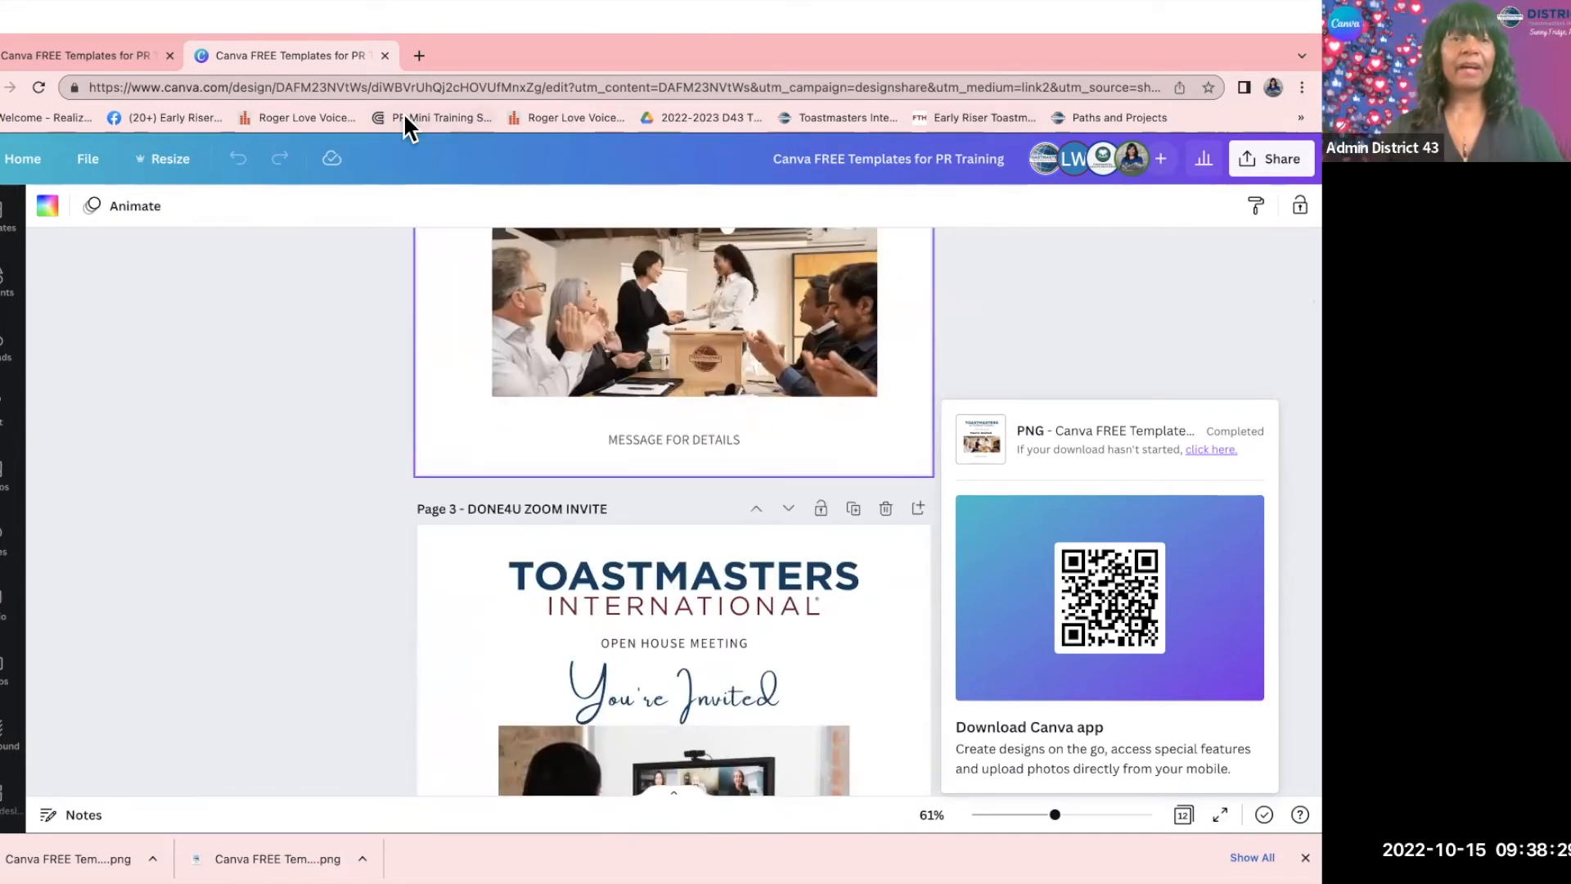
# Go to the Early Riser Toastmasters Club 4496 page on Facebook and start a new post with a photo attachment area.
pyautogui.click(151, 120)
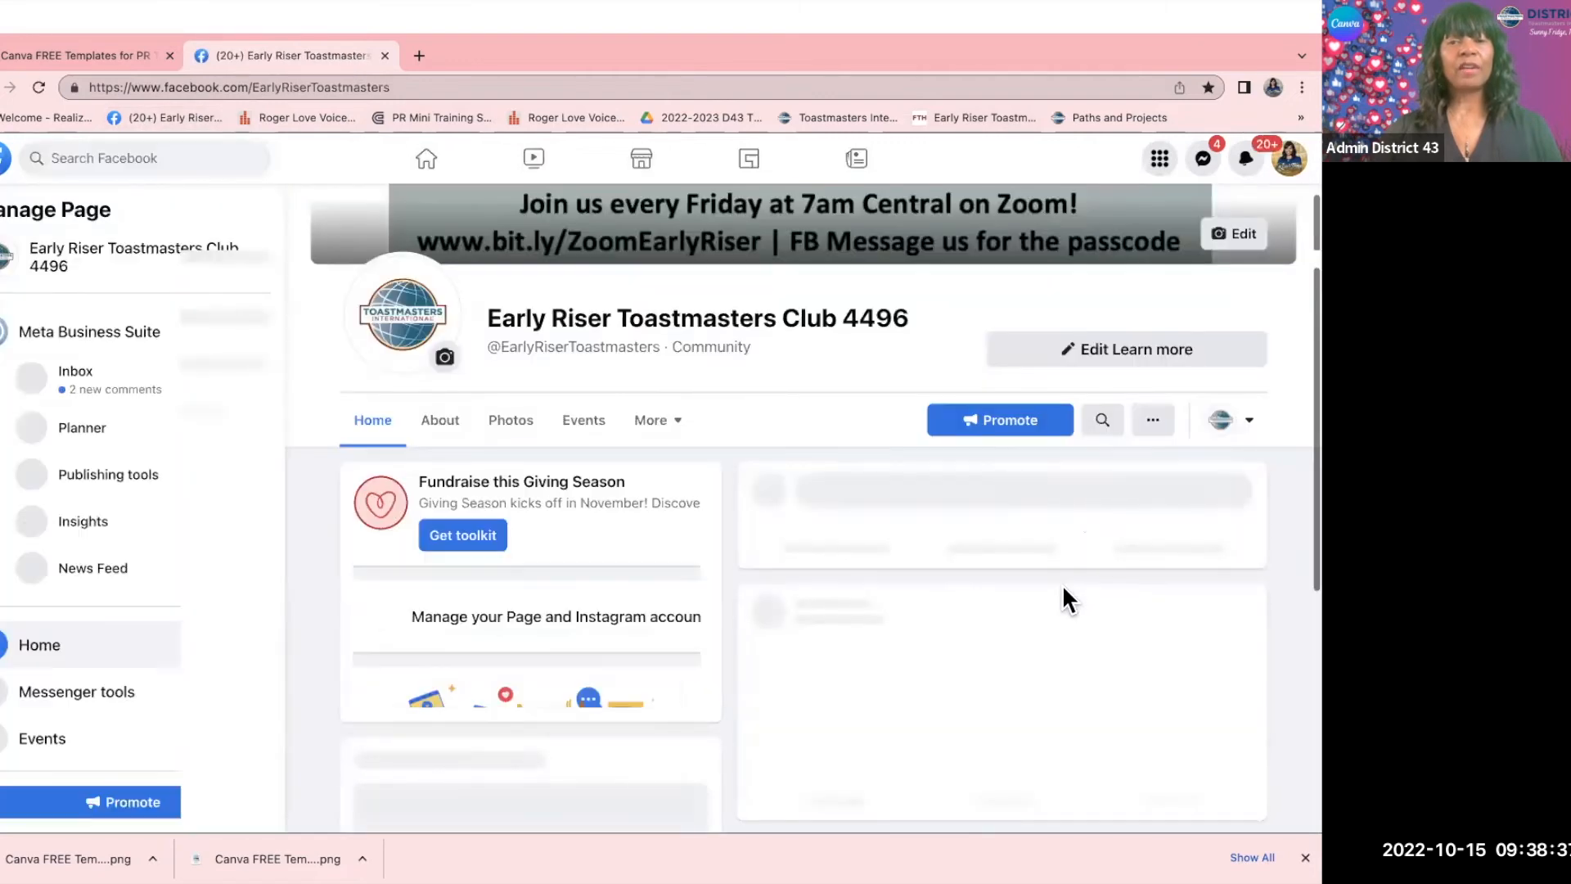
pyautogui.scroll(-2, 1013, 492)
pyautogui.scroll(-1, 1013, 492)
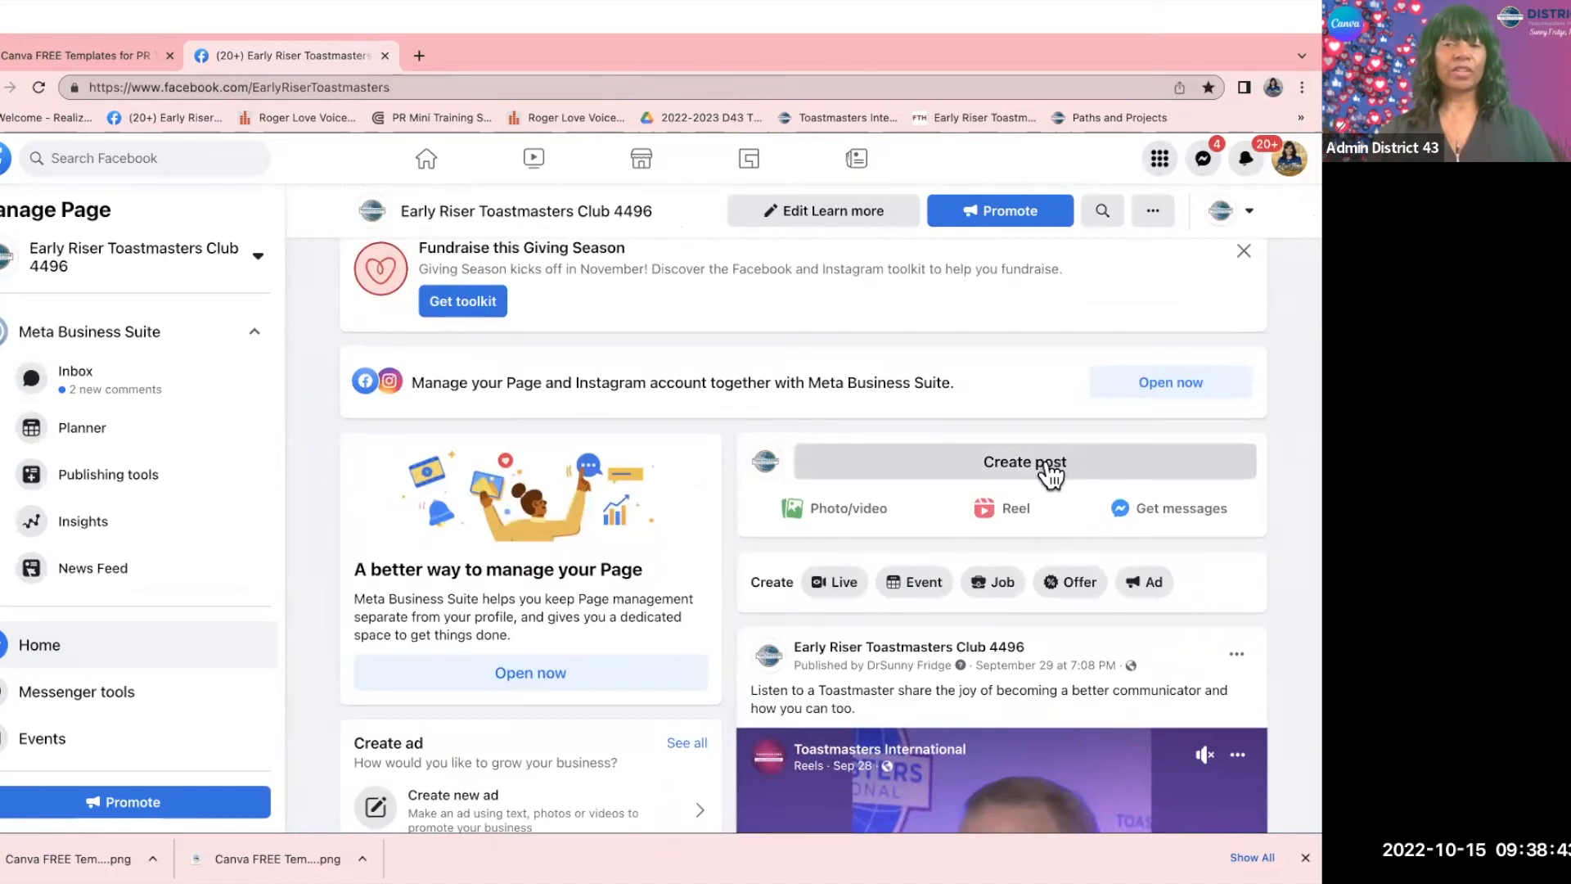
pyautogui.click(1049, 473)
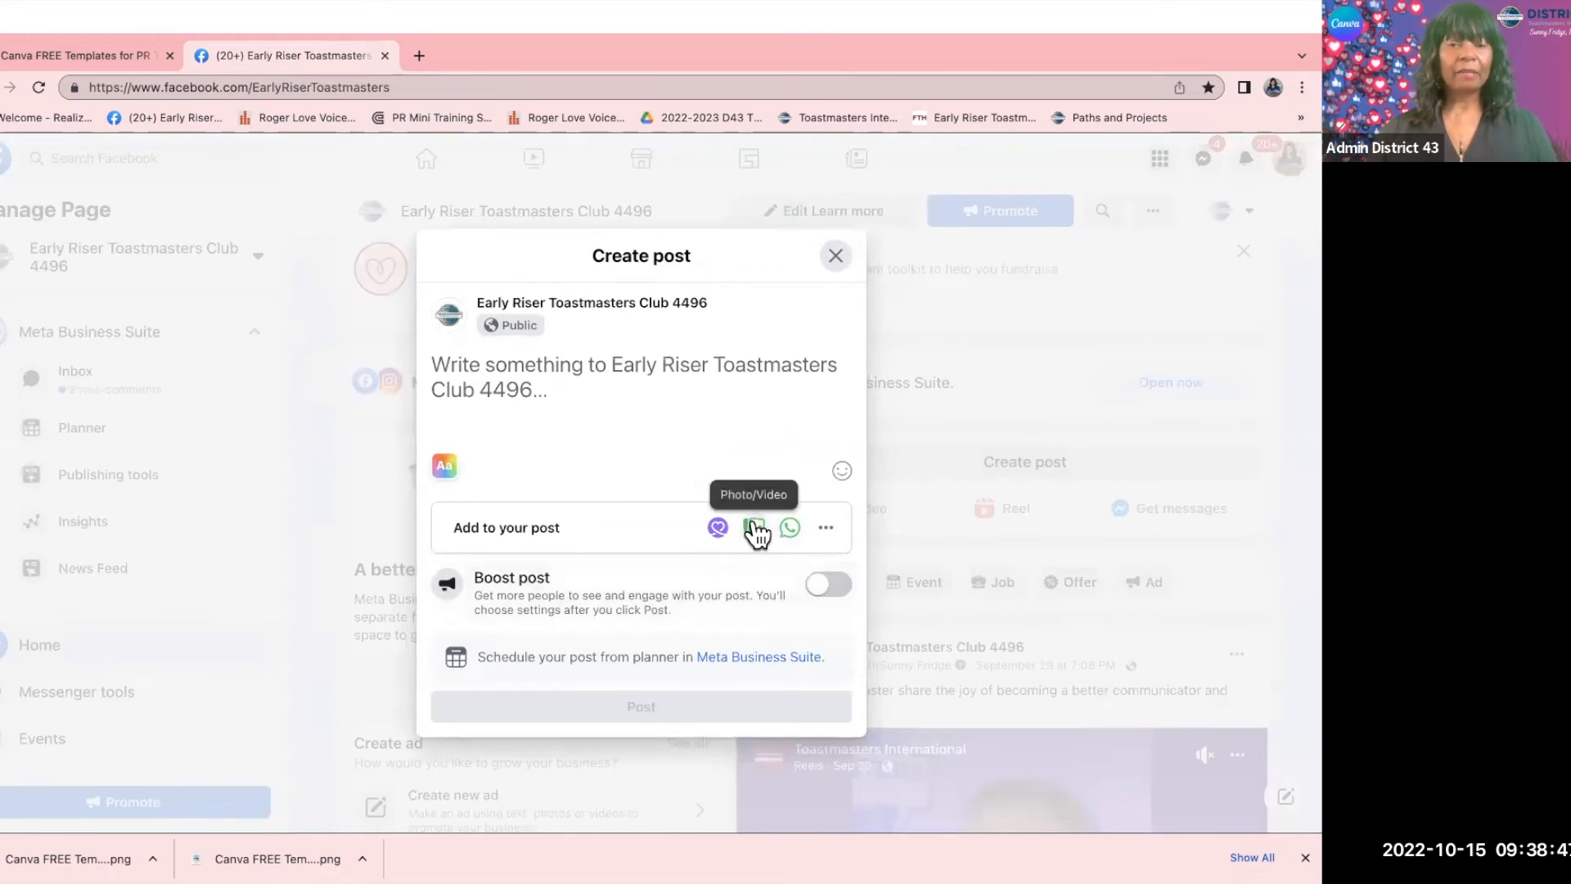
pyautogui.click(756, 530)
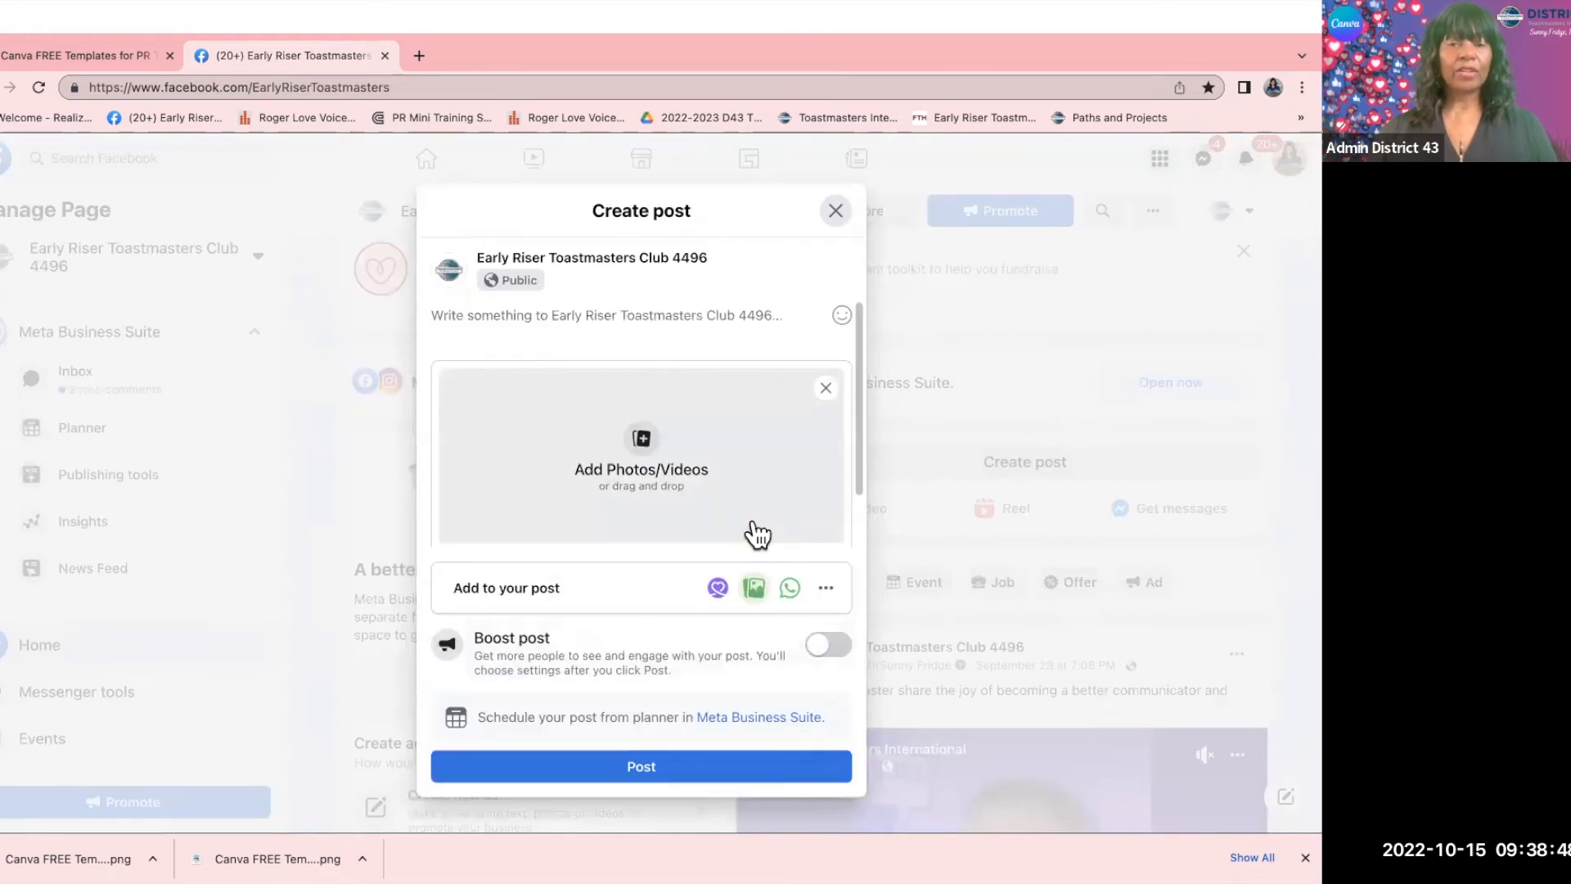
# Attach the recently downloaded image "Canva FREE Templates for PR Training (1).png" to the post and check its preview.
pyautogui.click(643, 446)
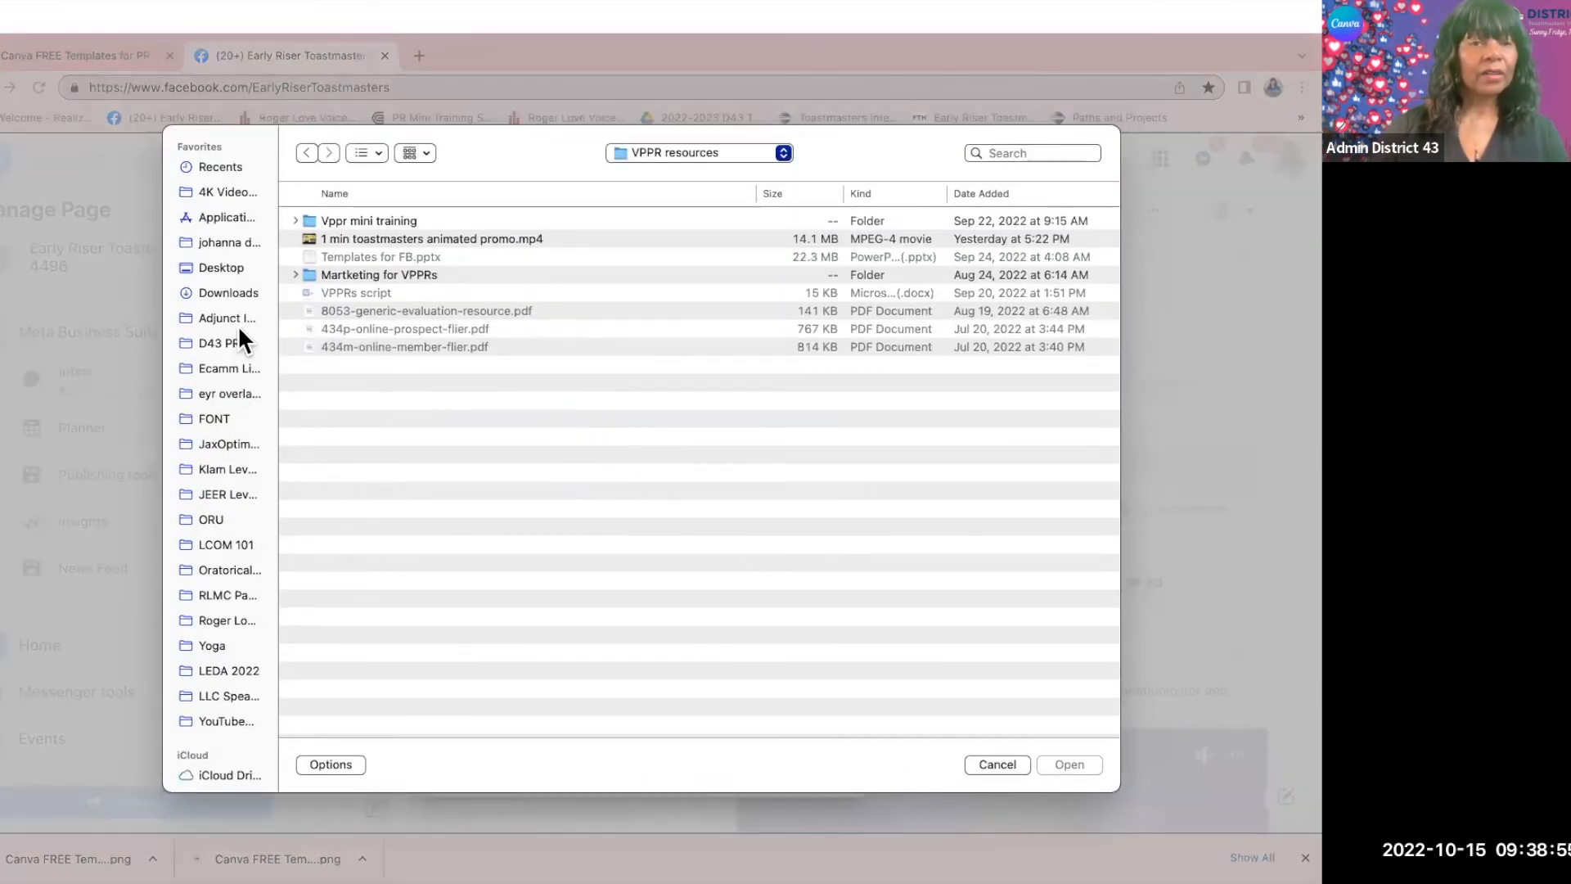
pyautogui.click(227, 288)
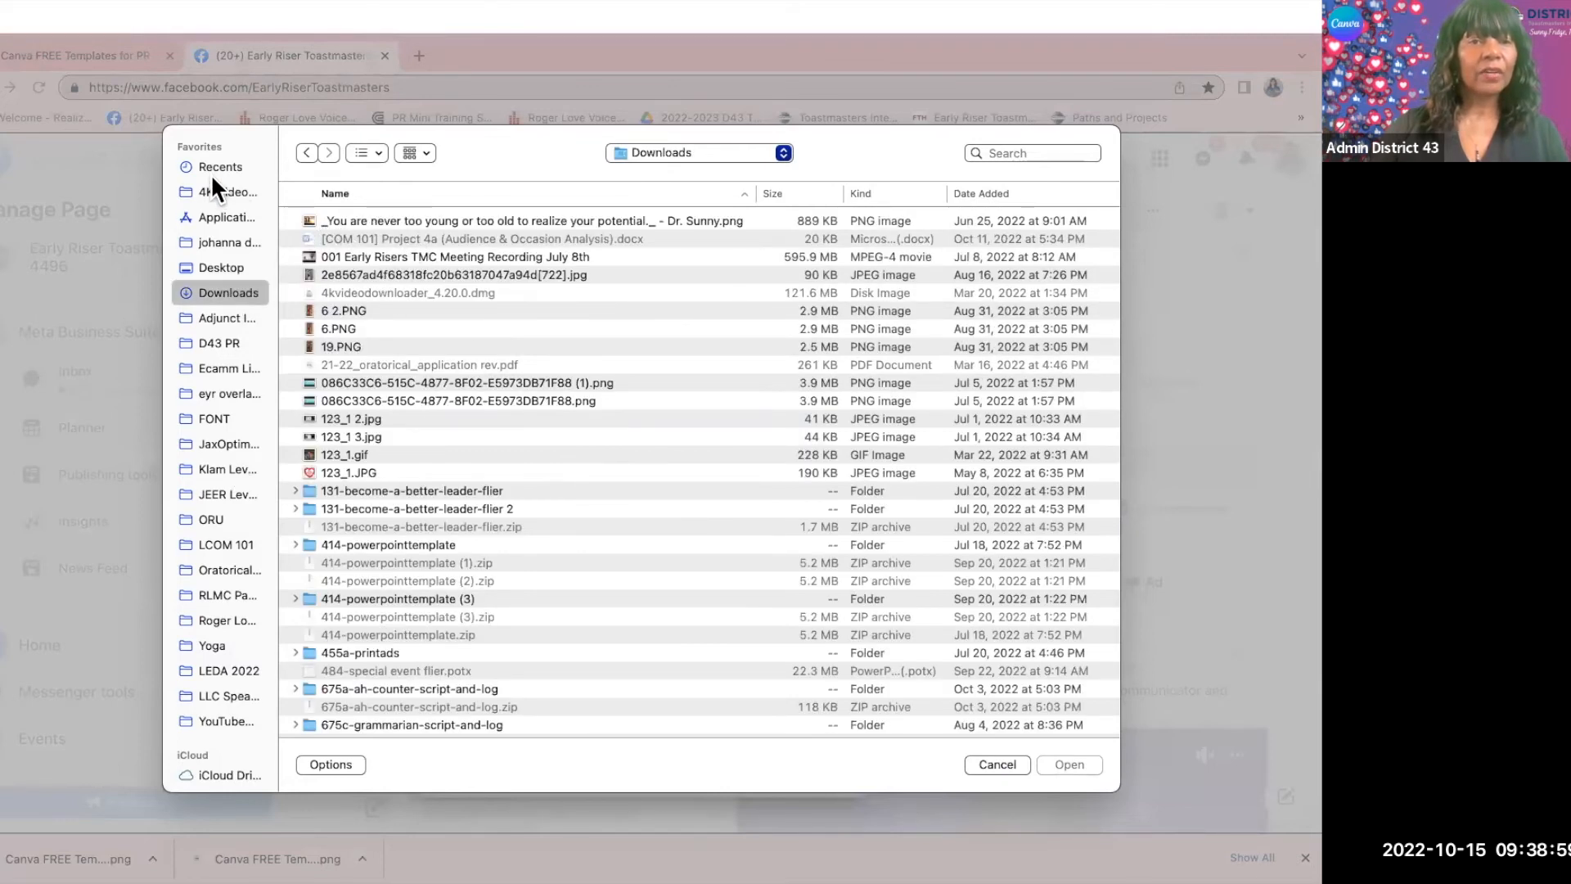
pyautogui.click(185, 162)
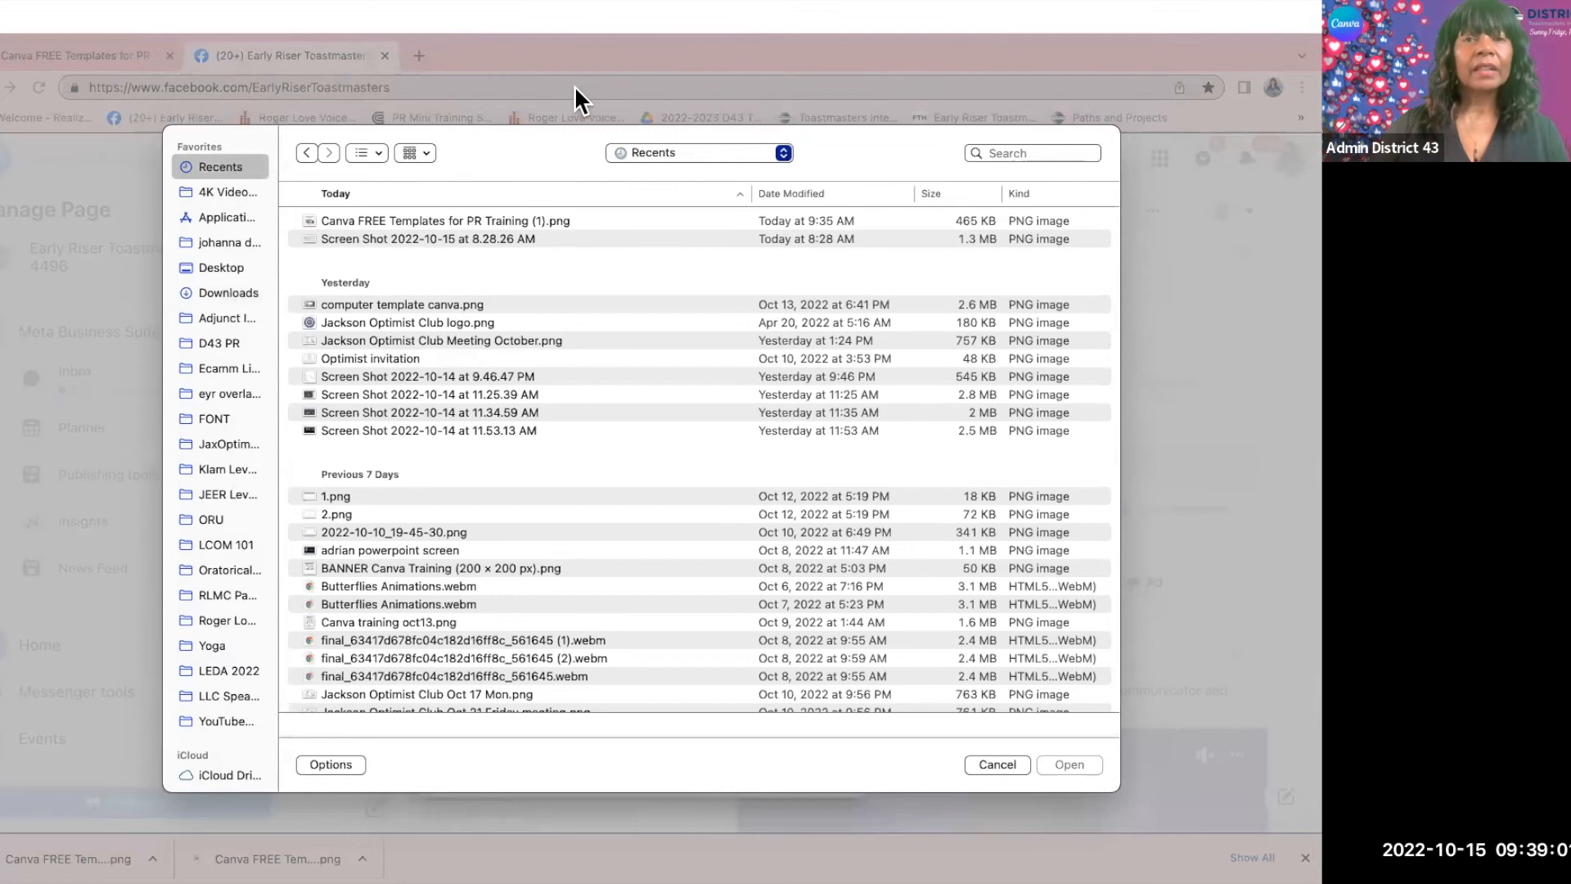
pyautogui.click(518, 216)
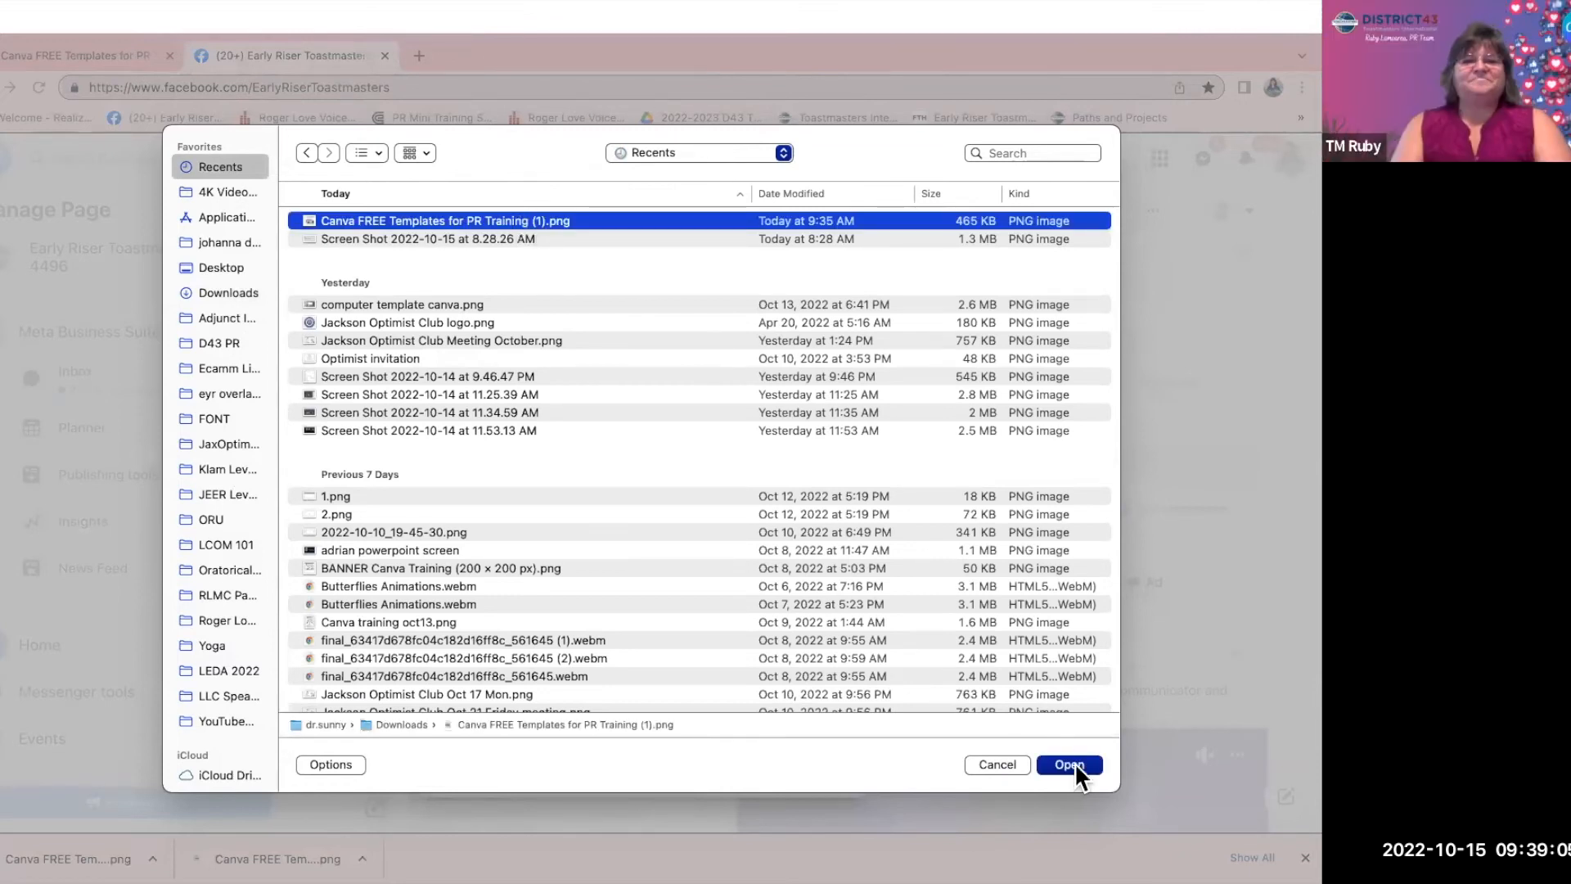
pyautogui.click(1069, 765)
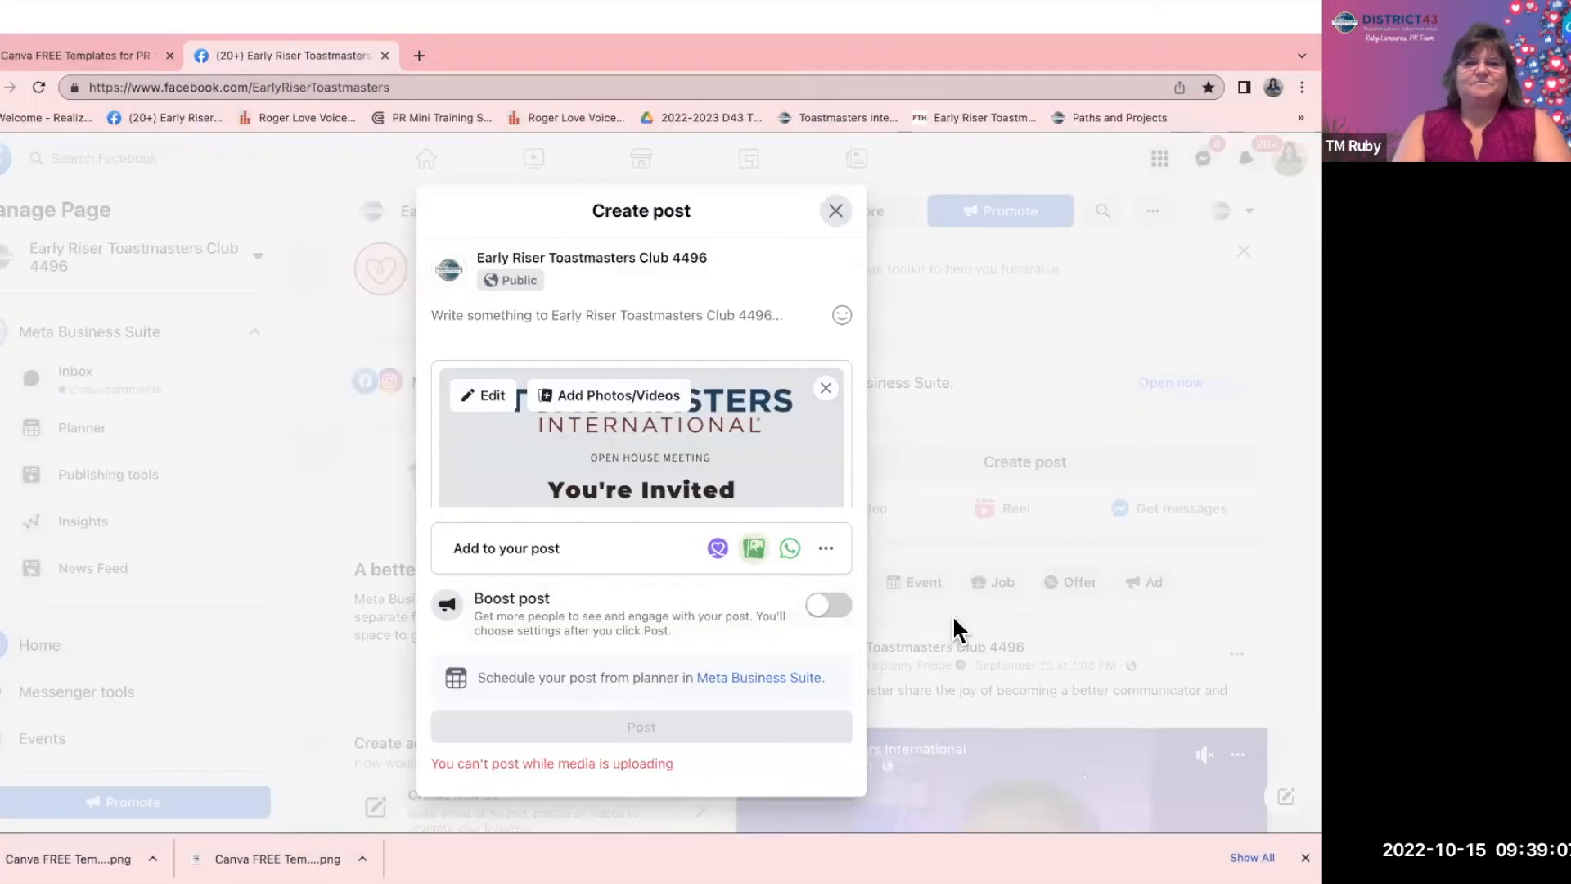
pyautogui.scroll(-2, 820, 461)
pyautogui.scroll(1, 819, 460)
pyautogui.scroll(-1, 818, 460)
pyautogui.scroll(1, 819, 460)
pyautogui.scroll(-1, 819, 460)
pyautogui.scroll(2, 818, 460)
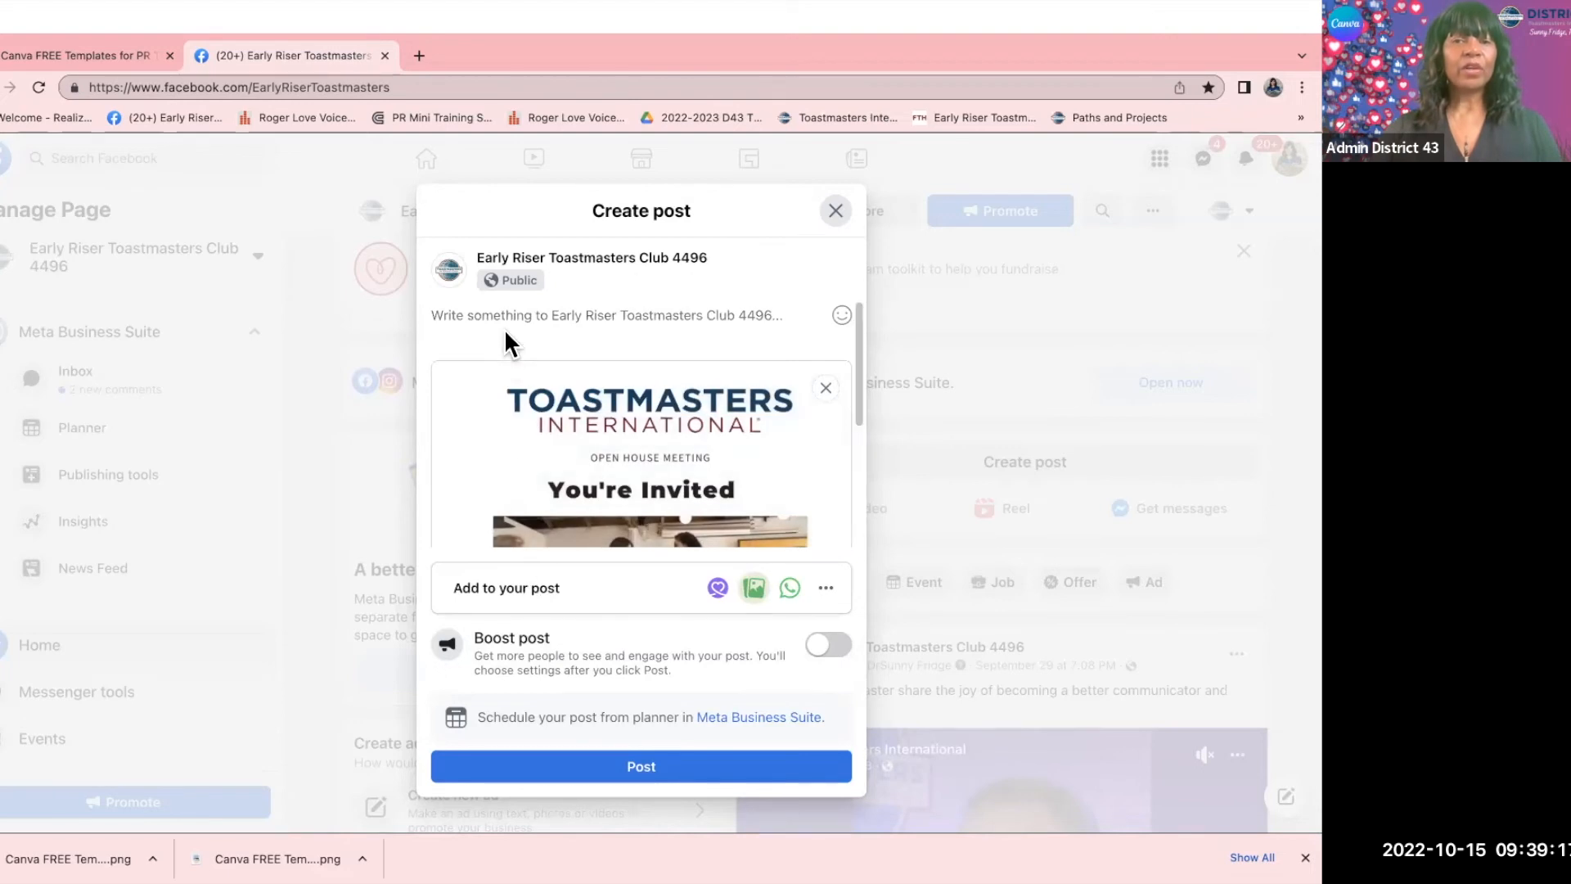
# Write the post caption "You are invited to our Open House. Please message us for the Zoom link.".
pyautogui.write('You are invi')
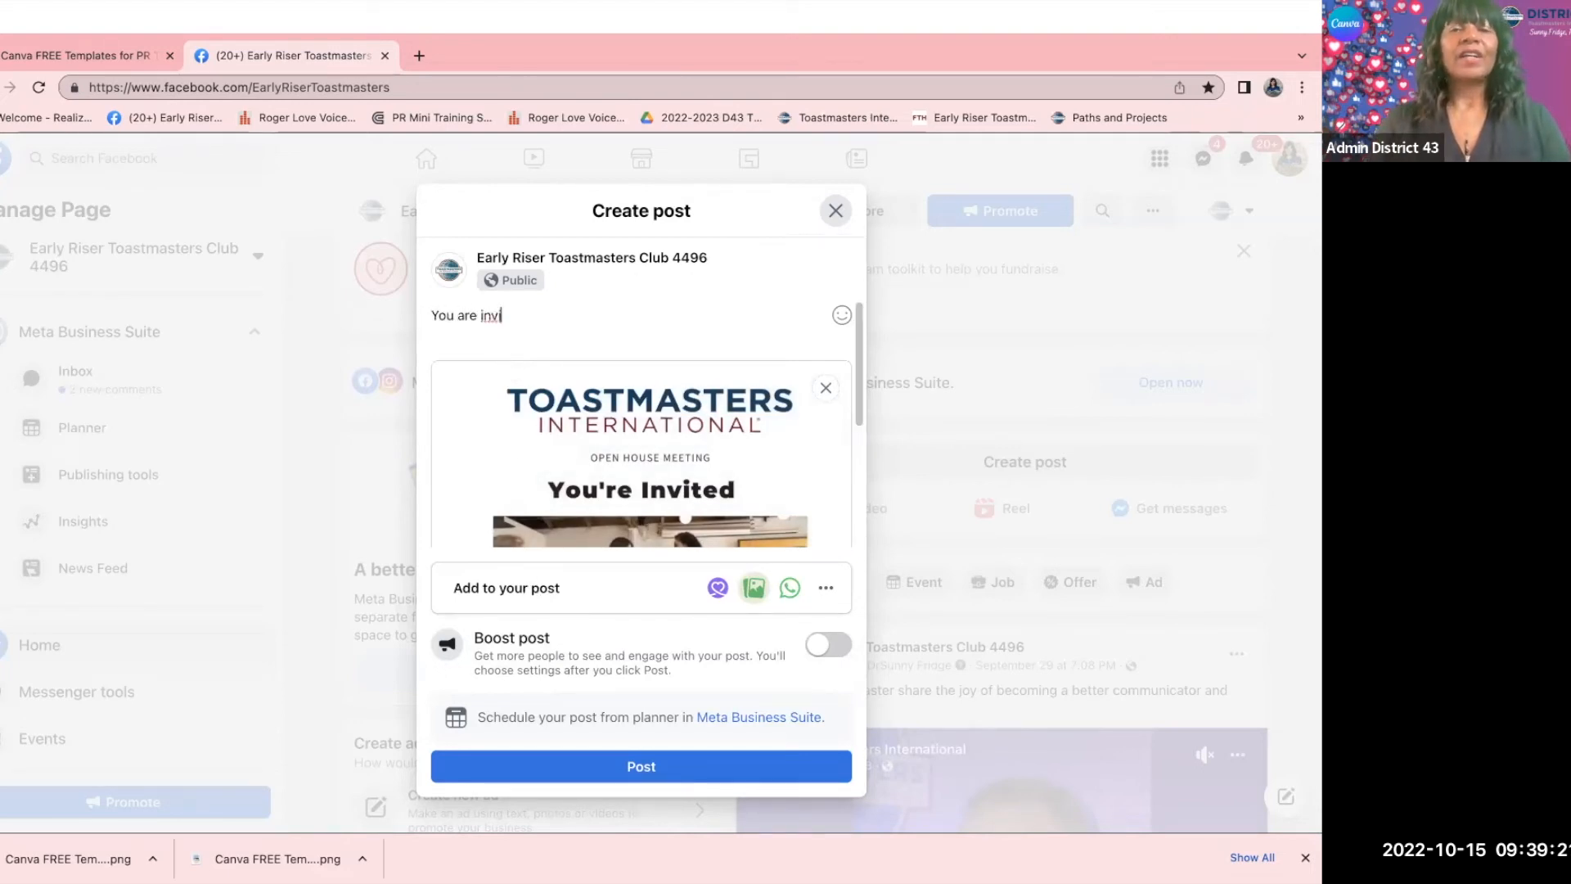
pyautogui.write('ted to')
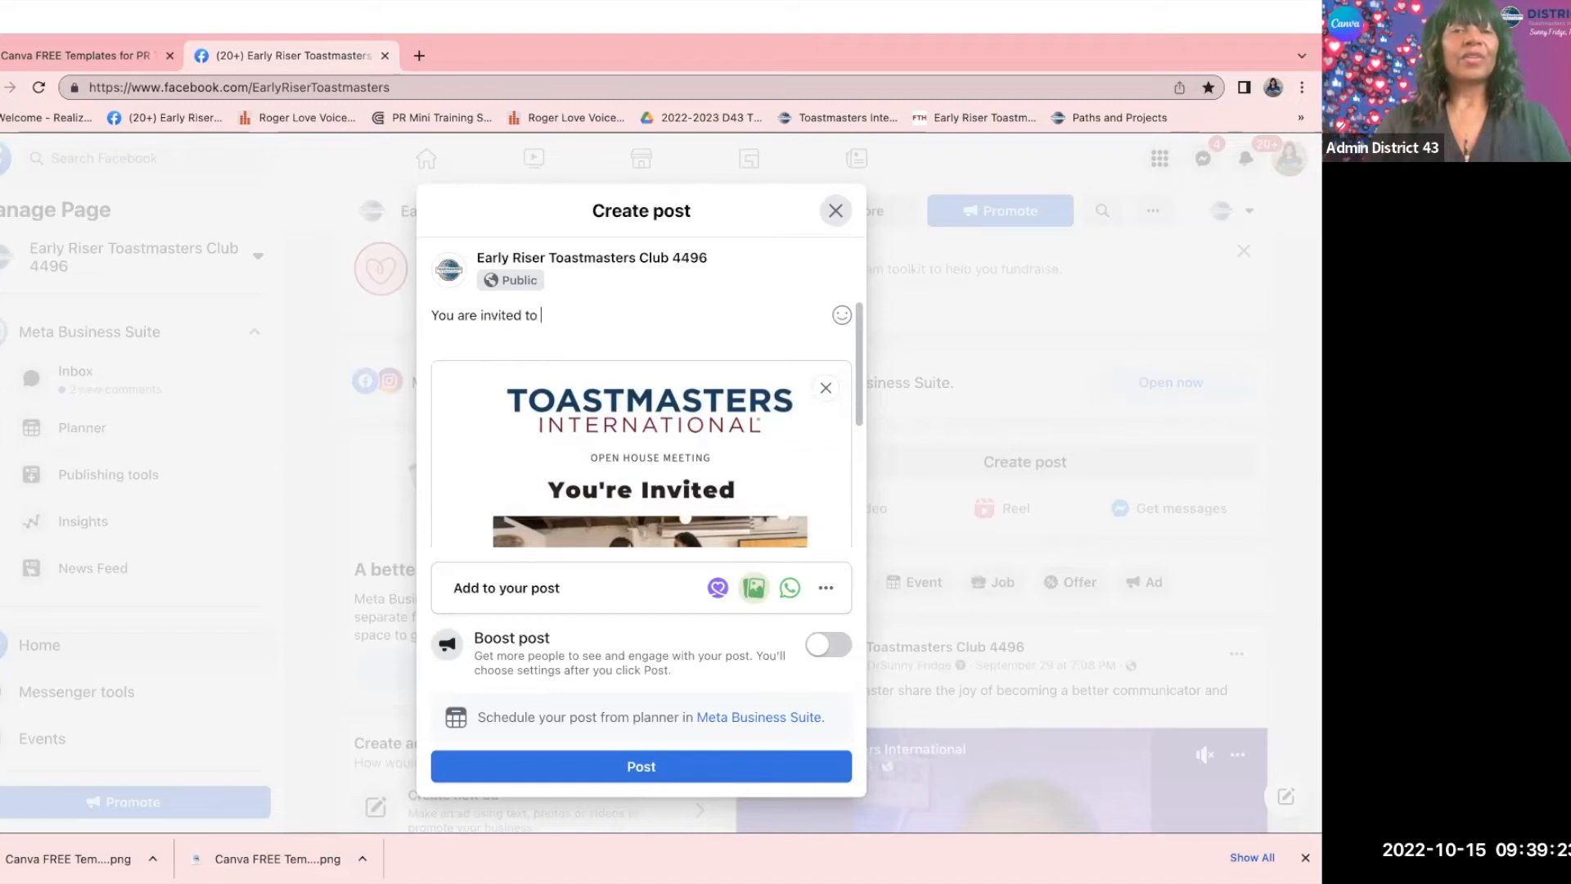
pyautogui.write(' our Open Ho')
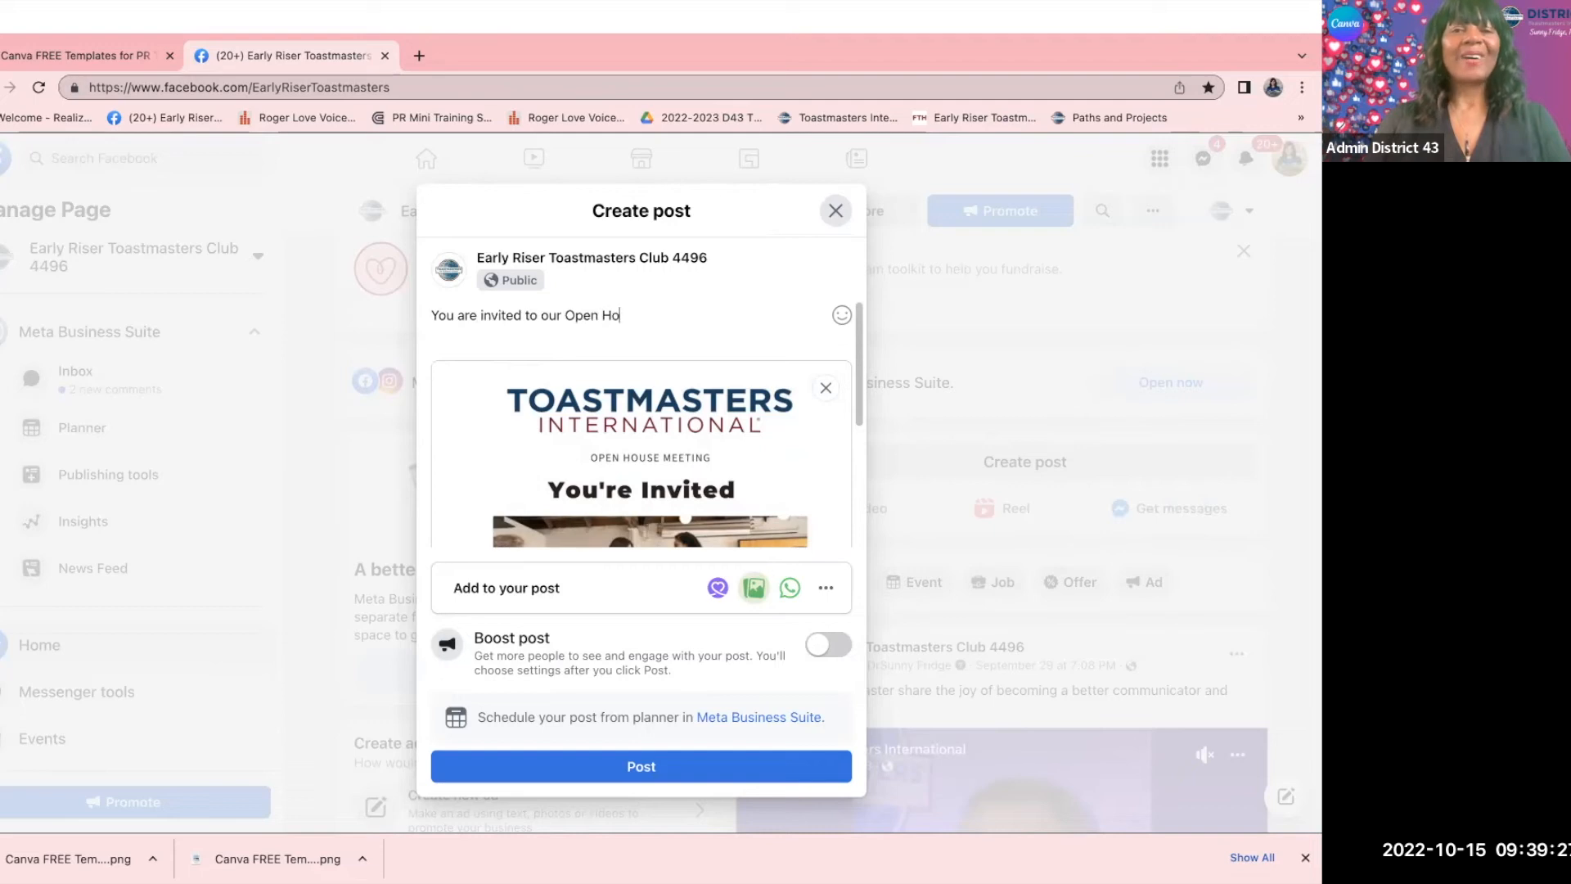
pyautogui.write('use ')
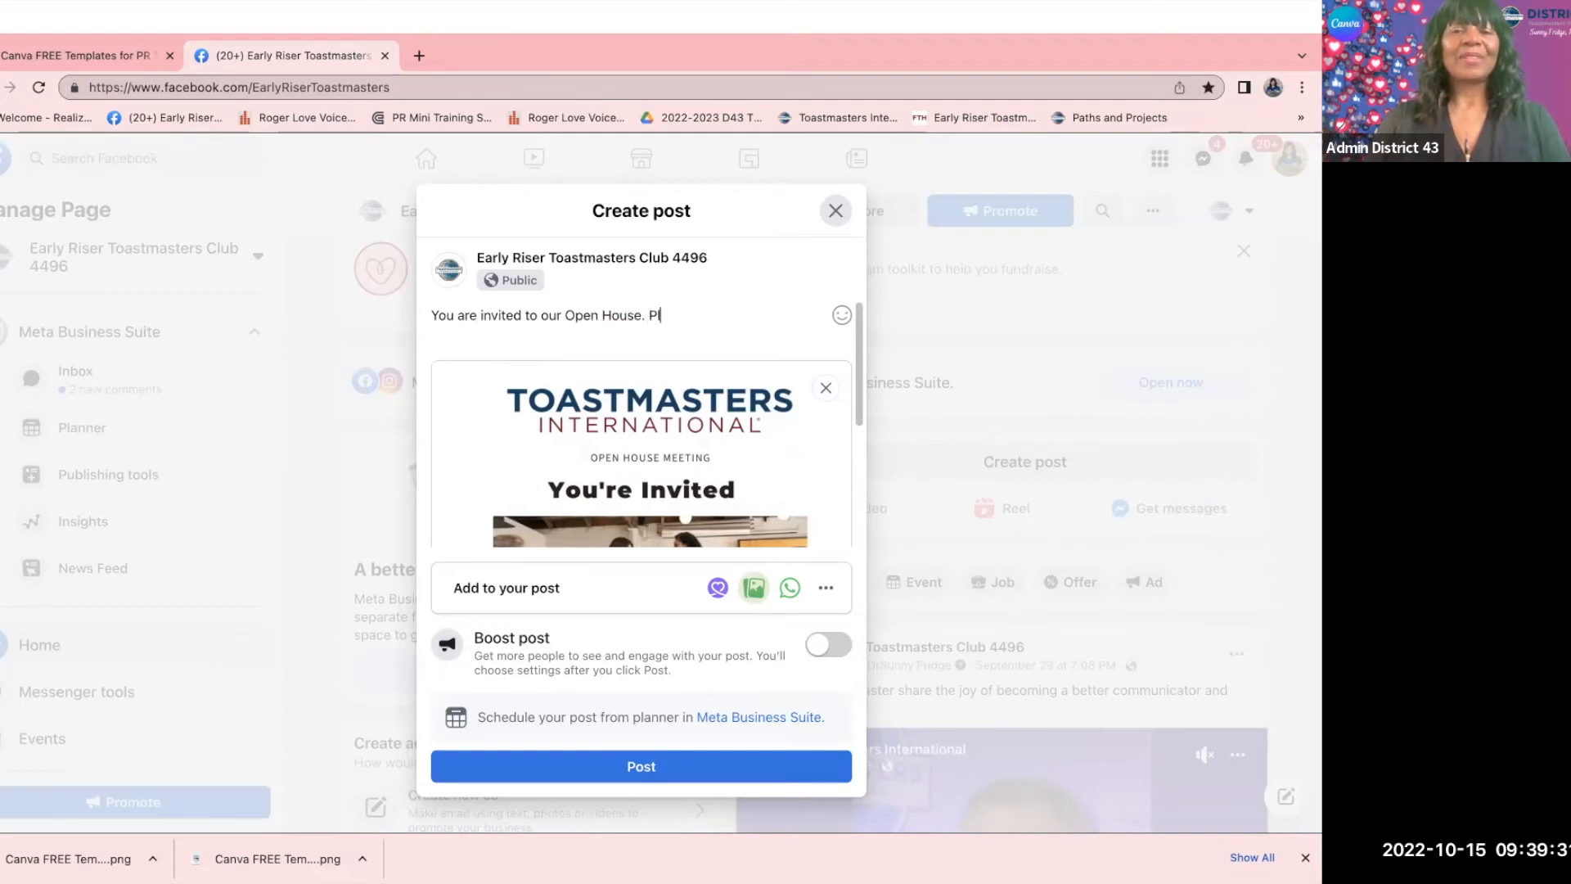
pyautogui.write(' Please messag')
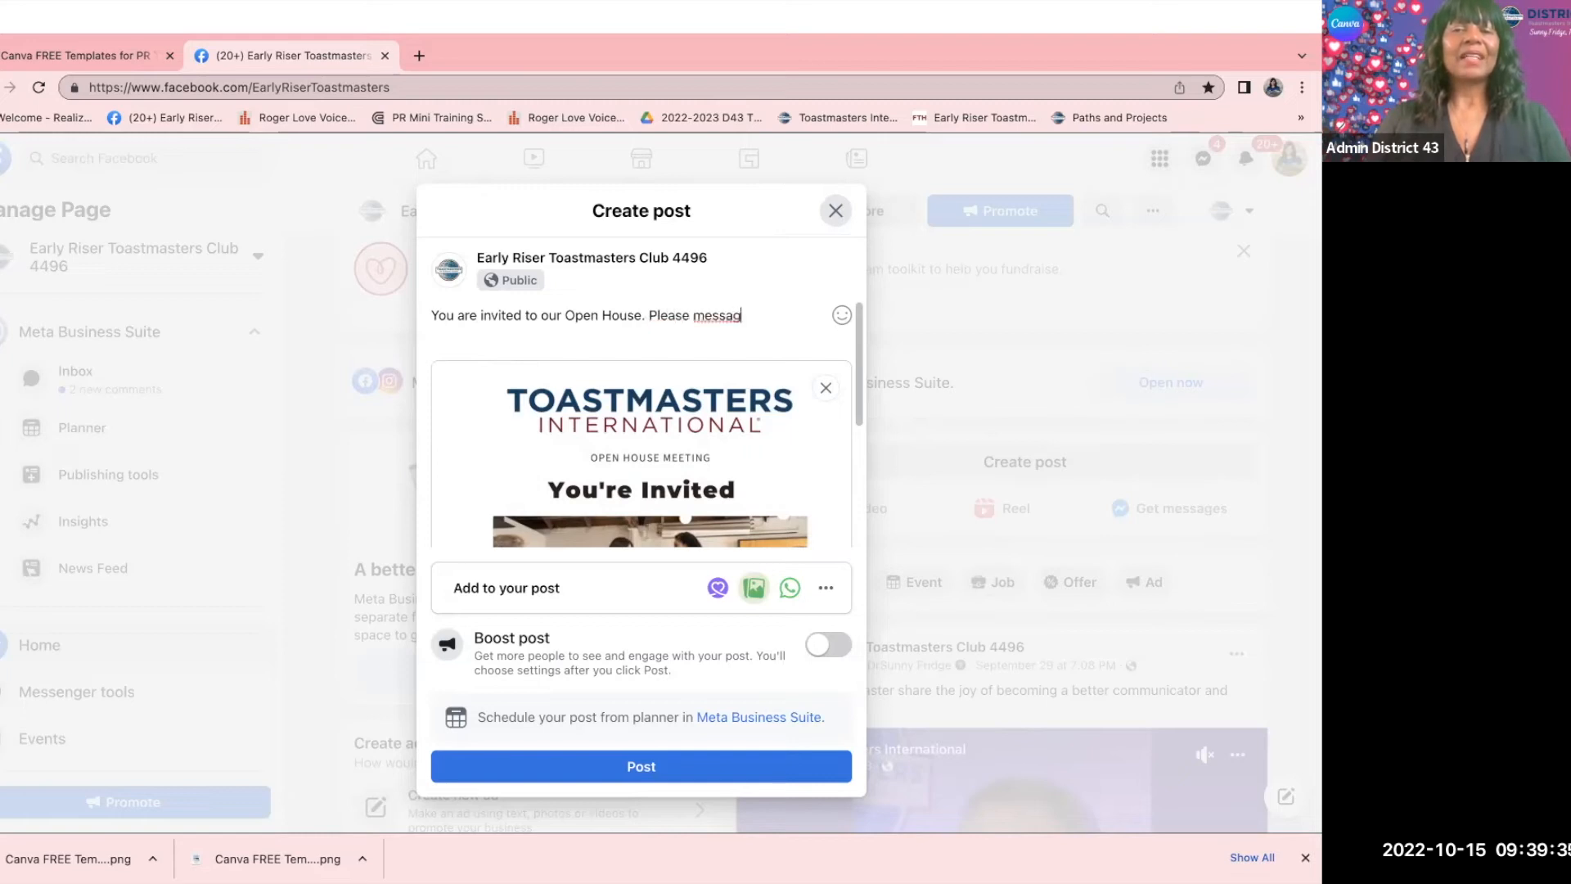
pyautogui.write('e us for the Zoom link.')
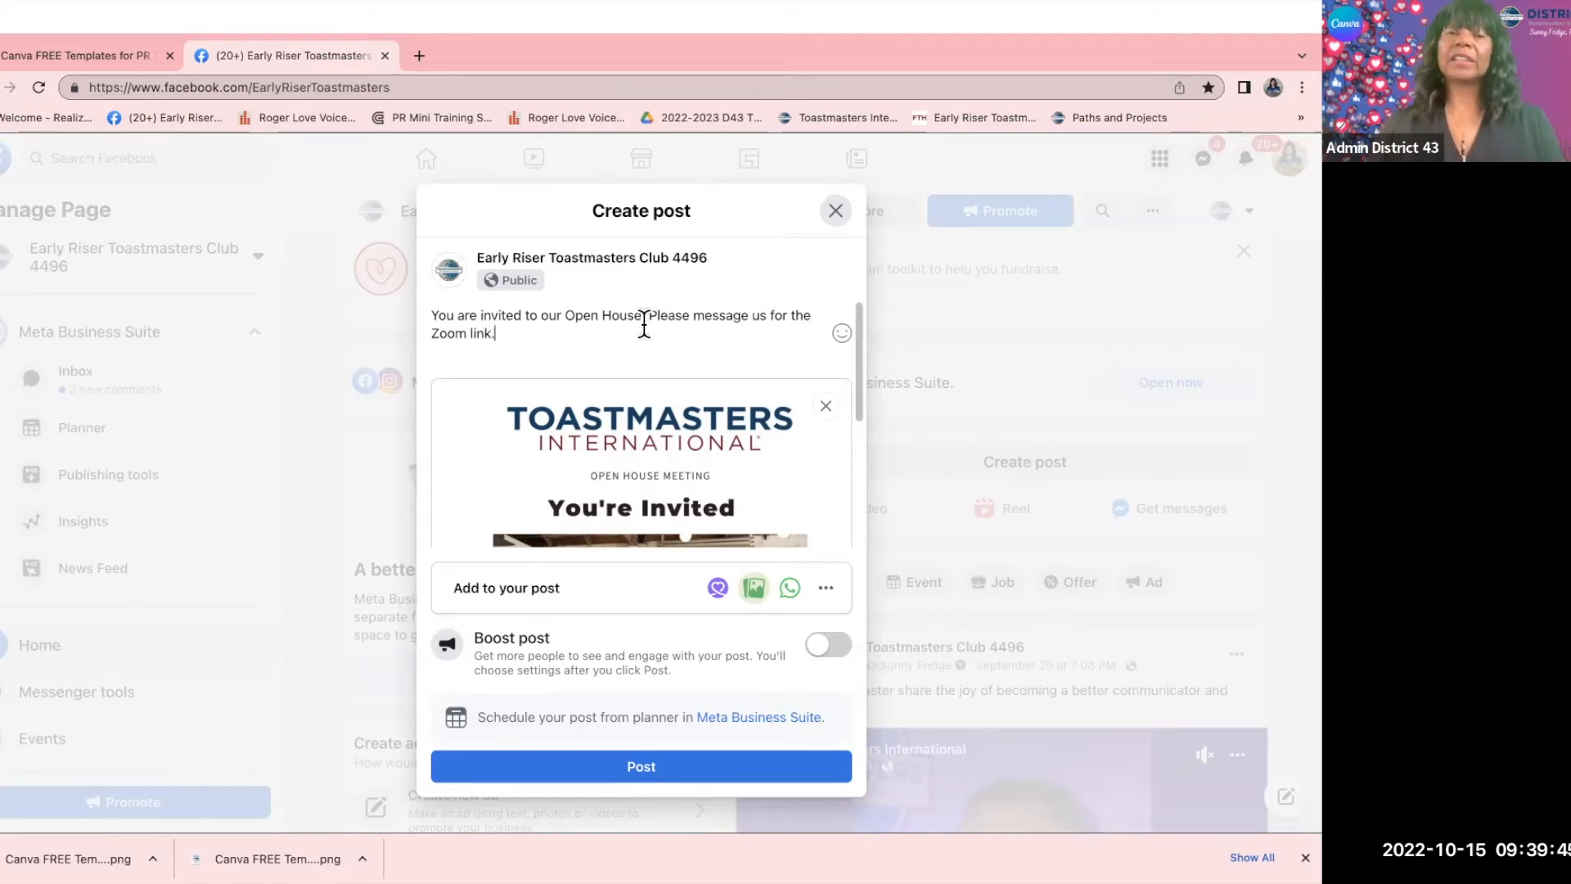
# Insert "If you want to find ways to become a better communicator, this is the meeting for you!" after the caption's first sentence.
pyautogui.click(647, 314)
pyautogui.write('If yo')
pyautogui.write("u've")
pyautogui.press('BackSpace')
pyautogui.press('BackSpace')
pyautogui.press('BackSpace')
pyautogui.press('BackSpace')
pyautogui.write('want to find ')
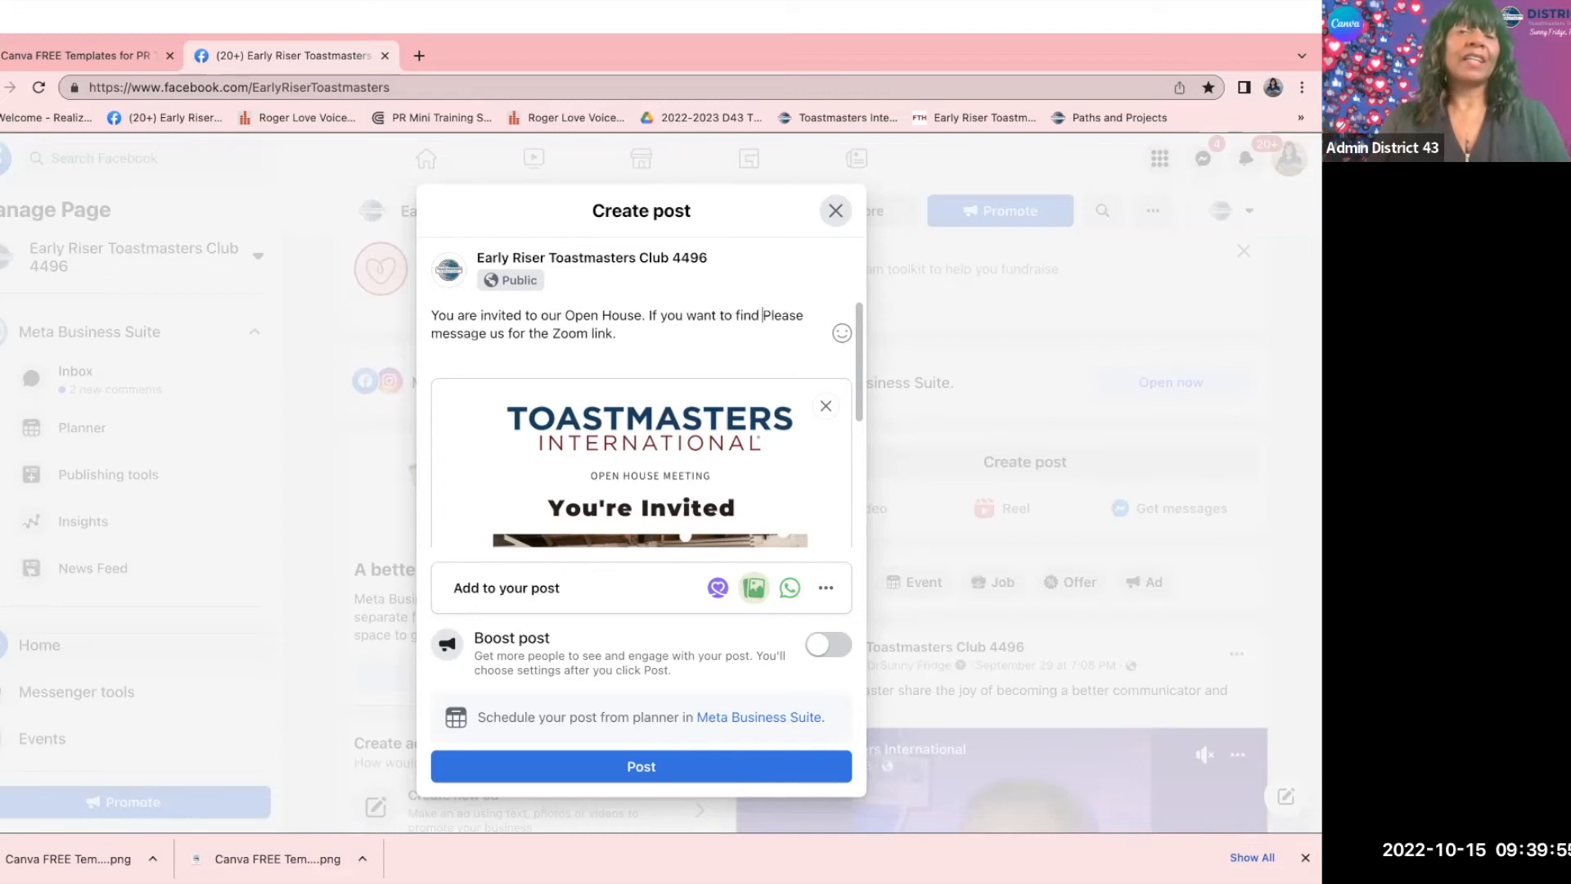
pyautogui.write('ways to beco')
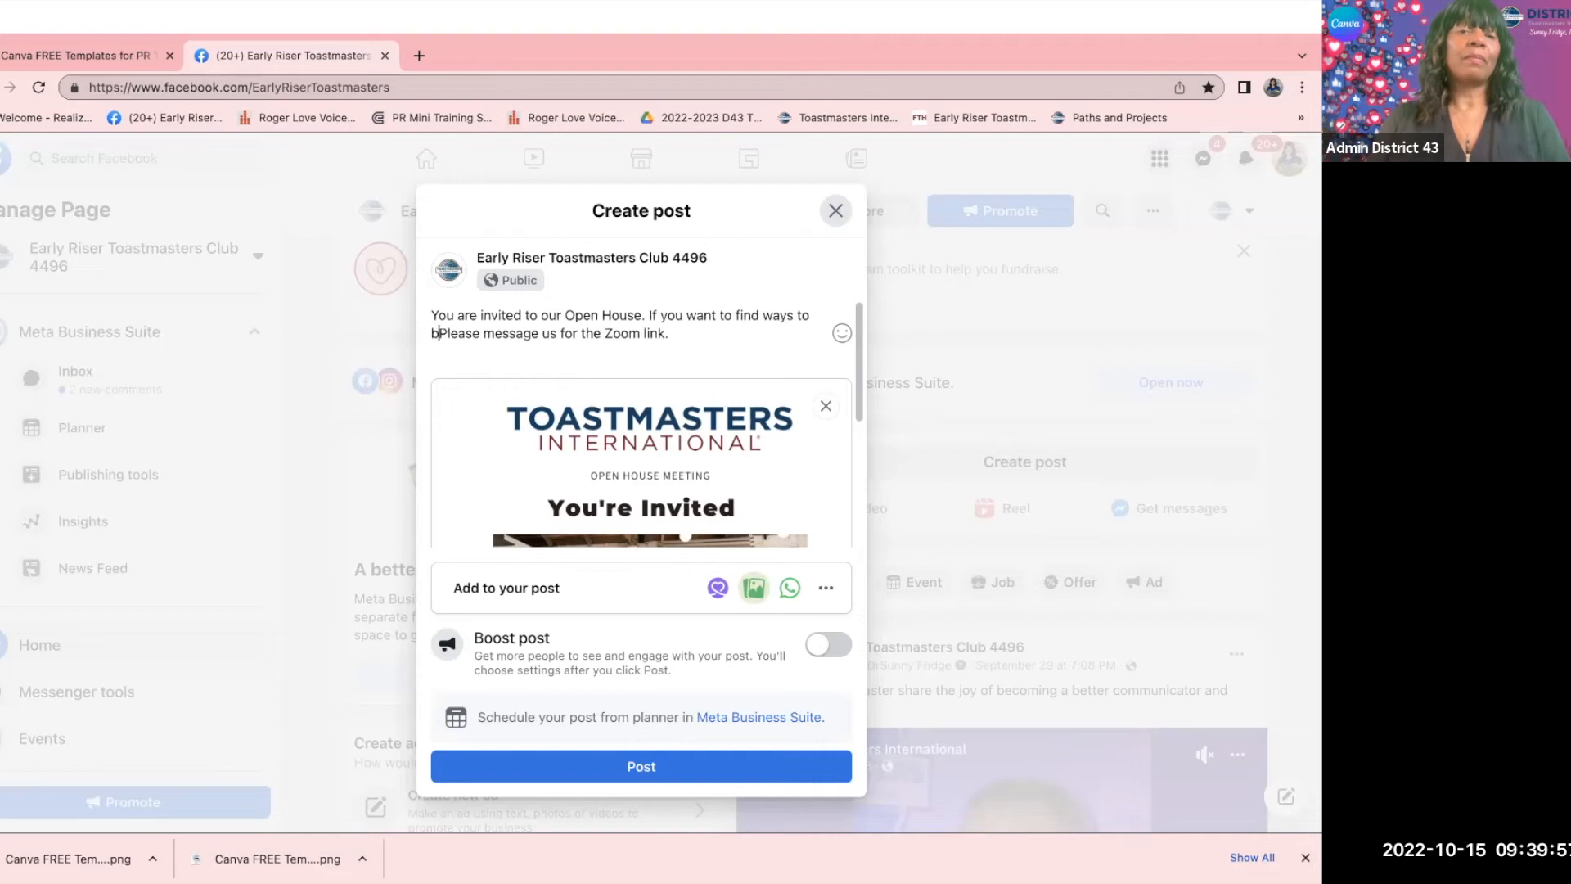
pyautogui.write('me a bet')
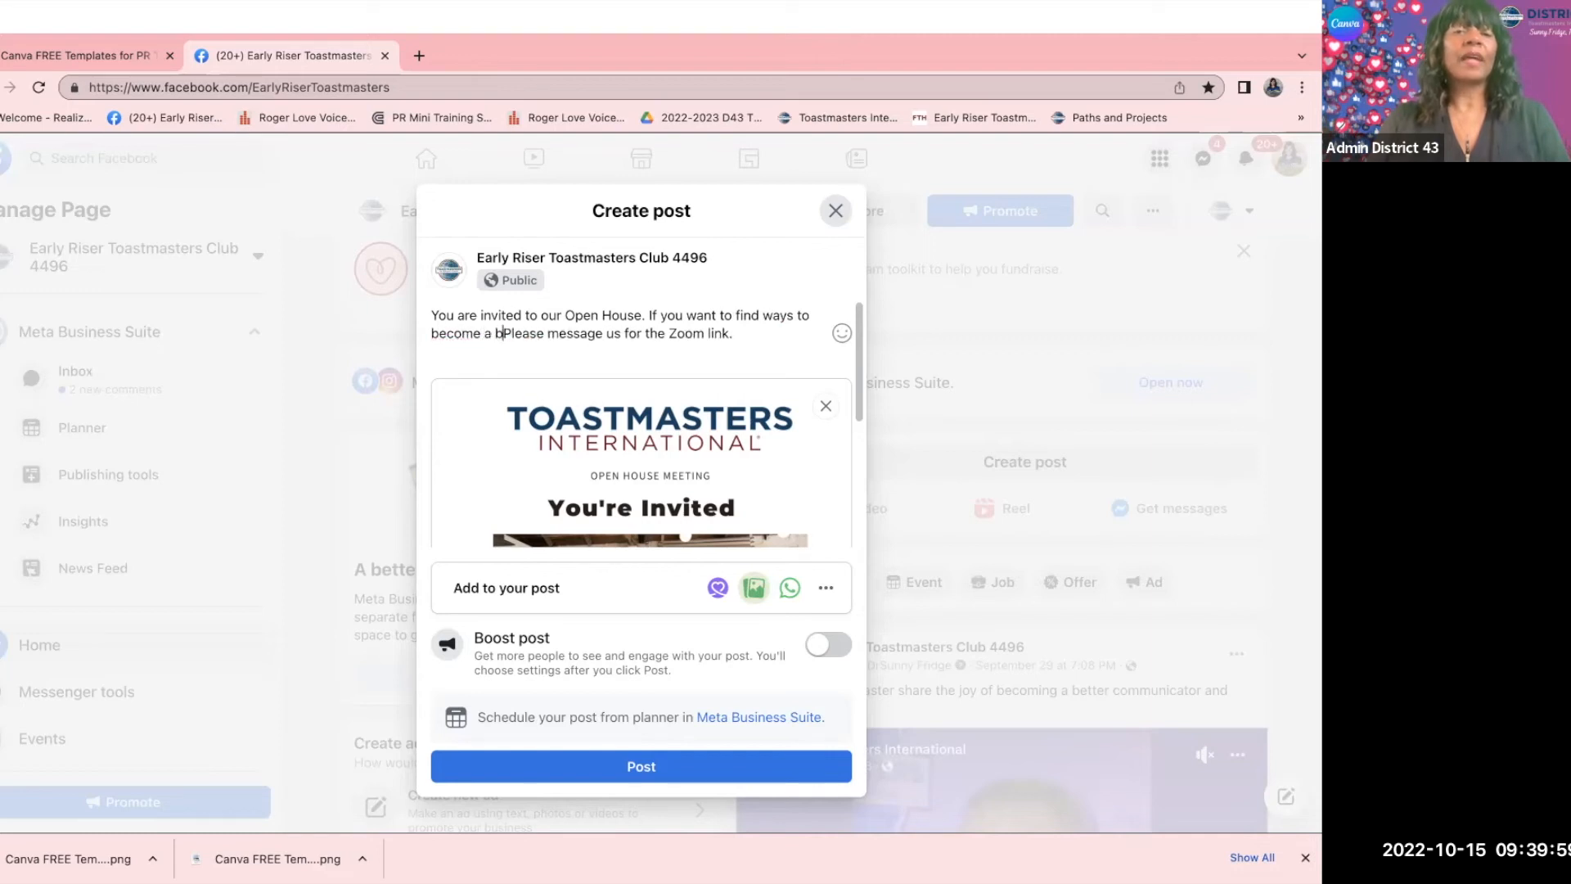
pyautogui.write('ter com')
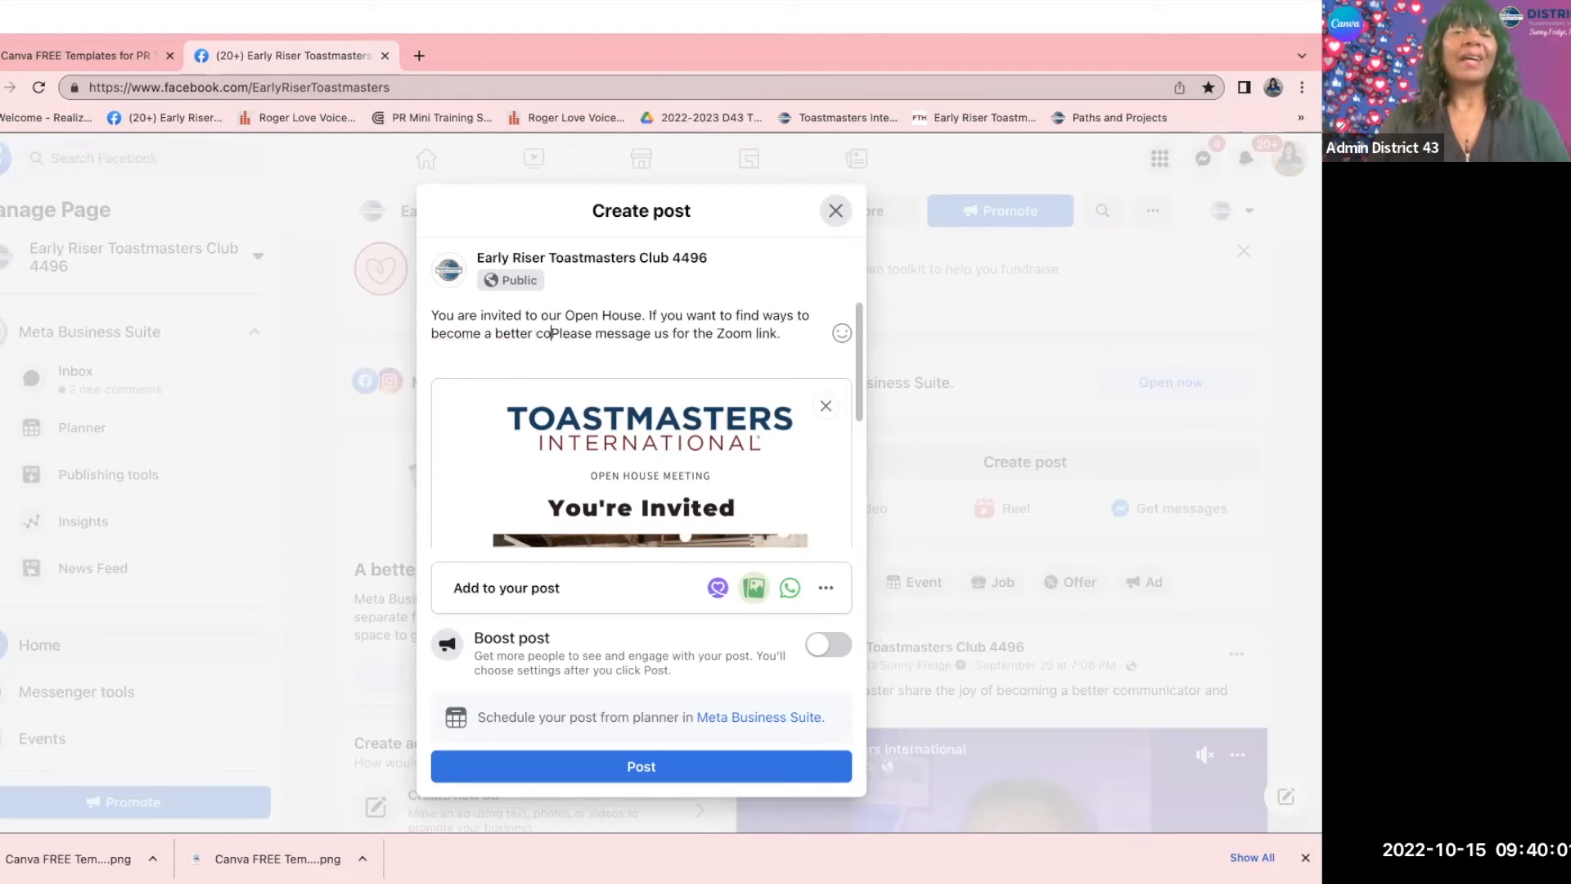
pyautogui.write('munica')
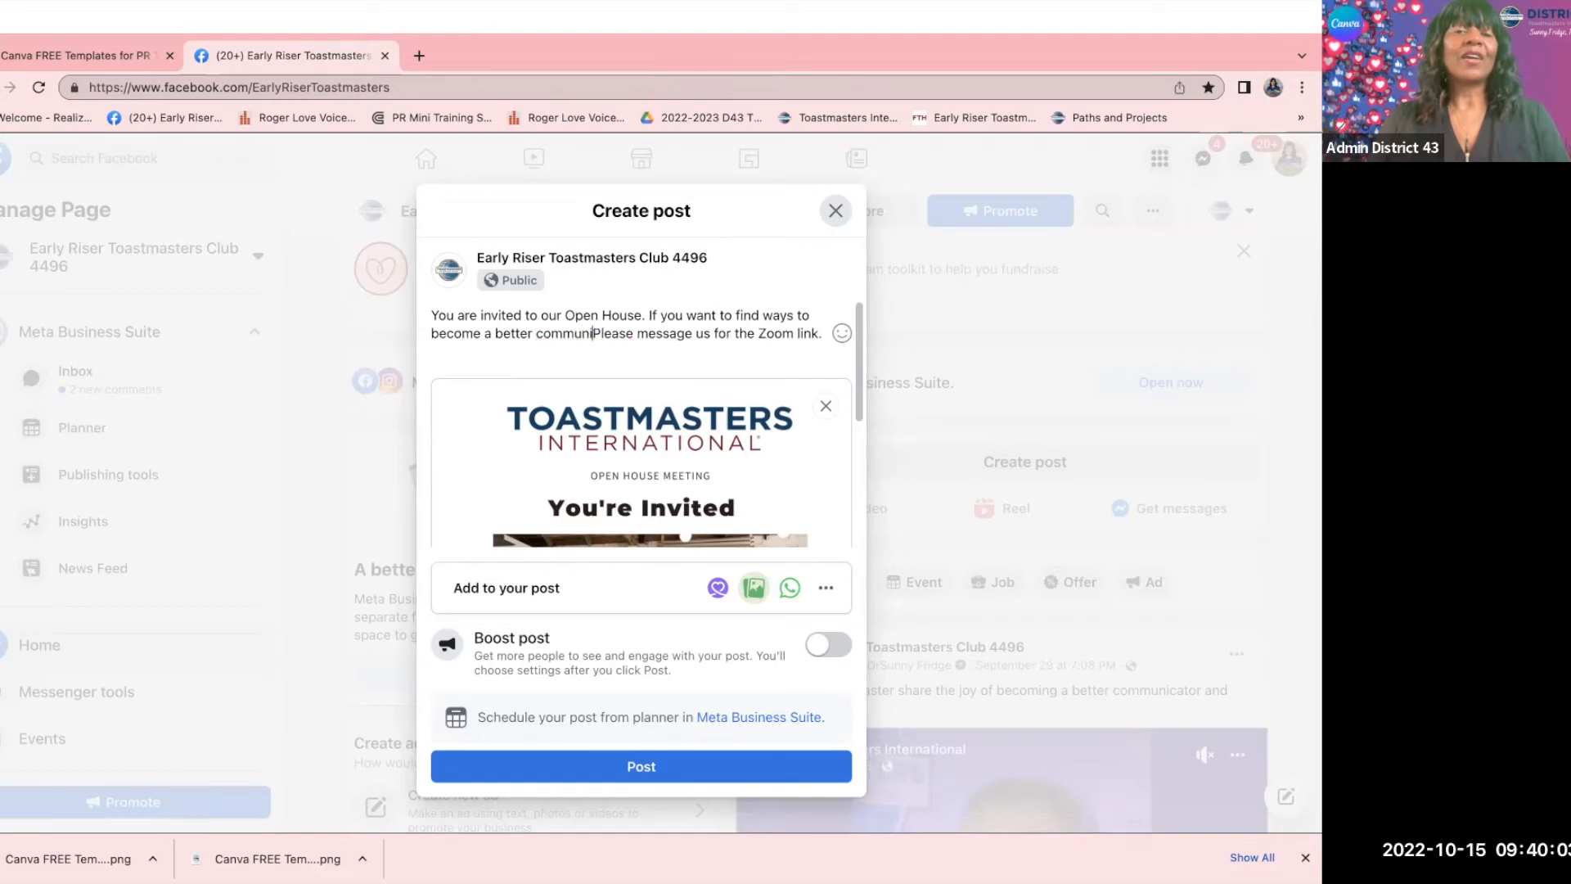
pyautogui.write('tor, this ')
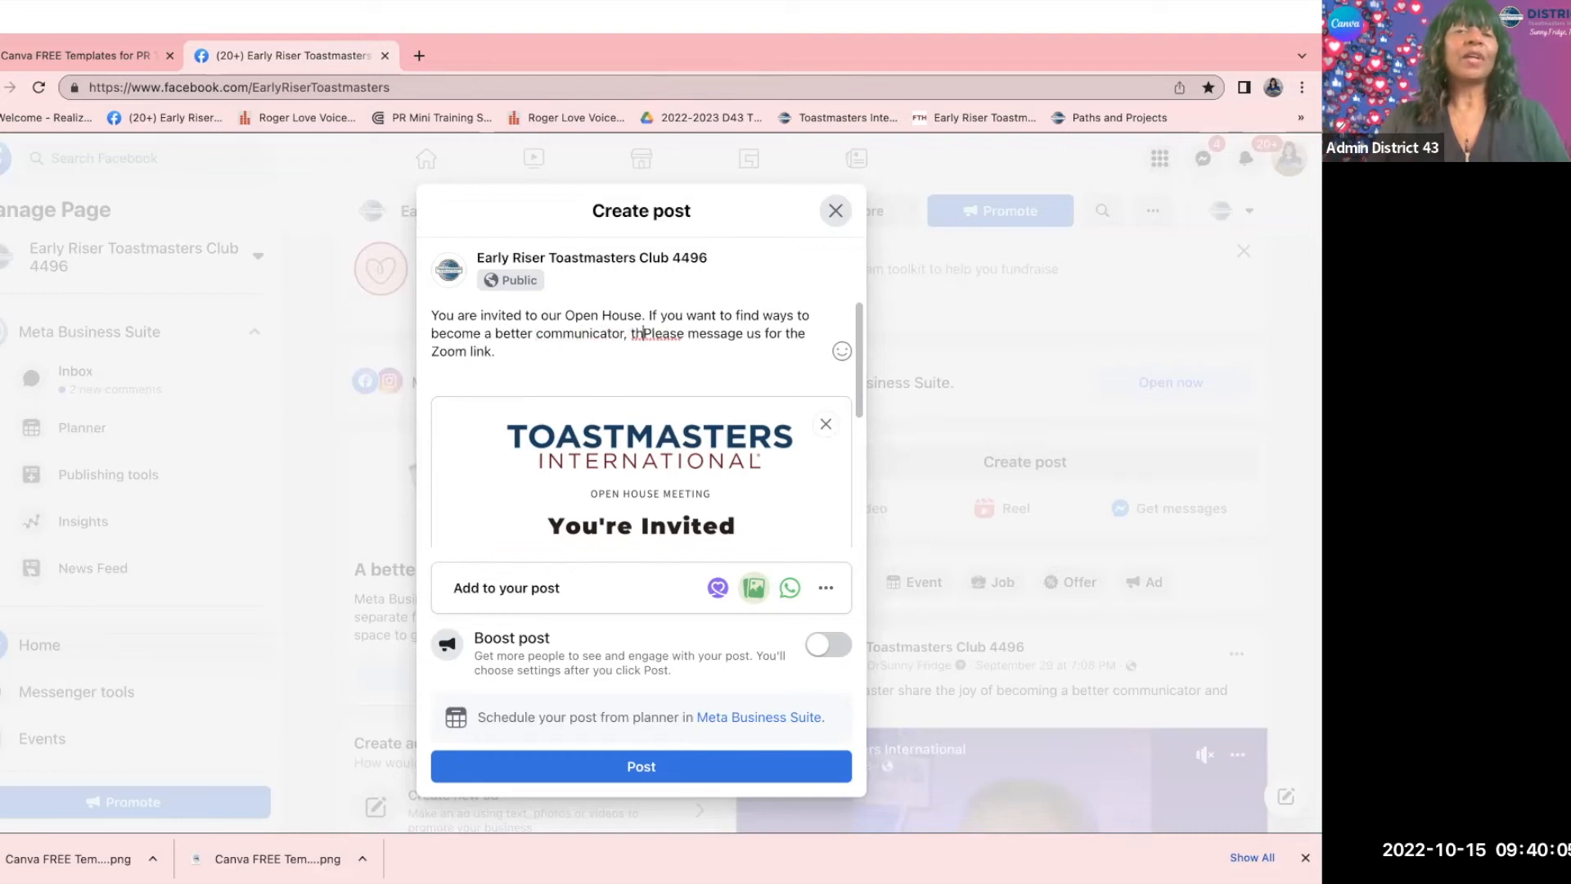
pyautogui.write('is the m')
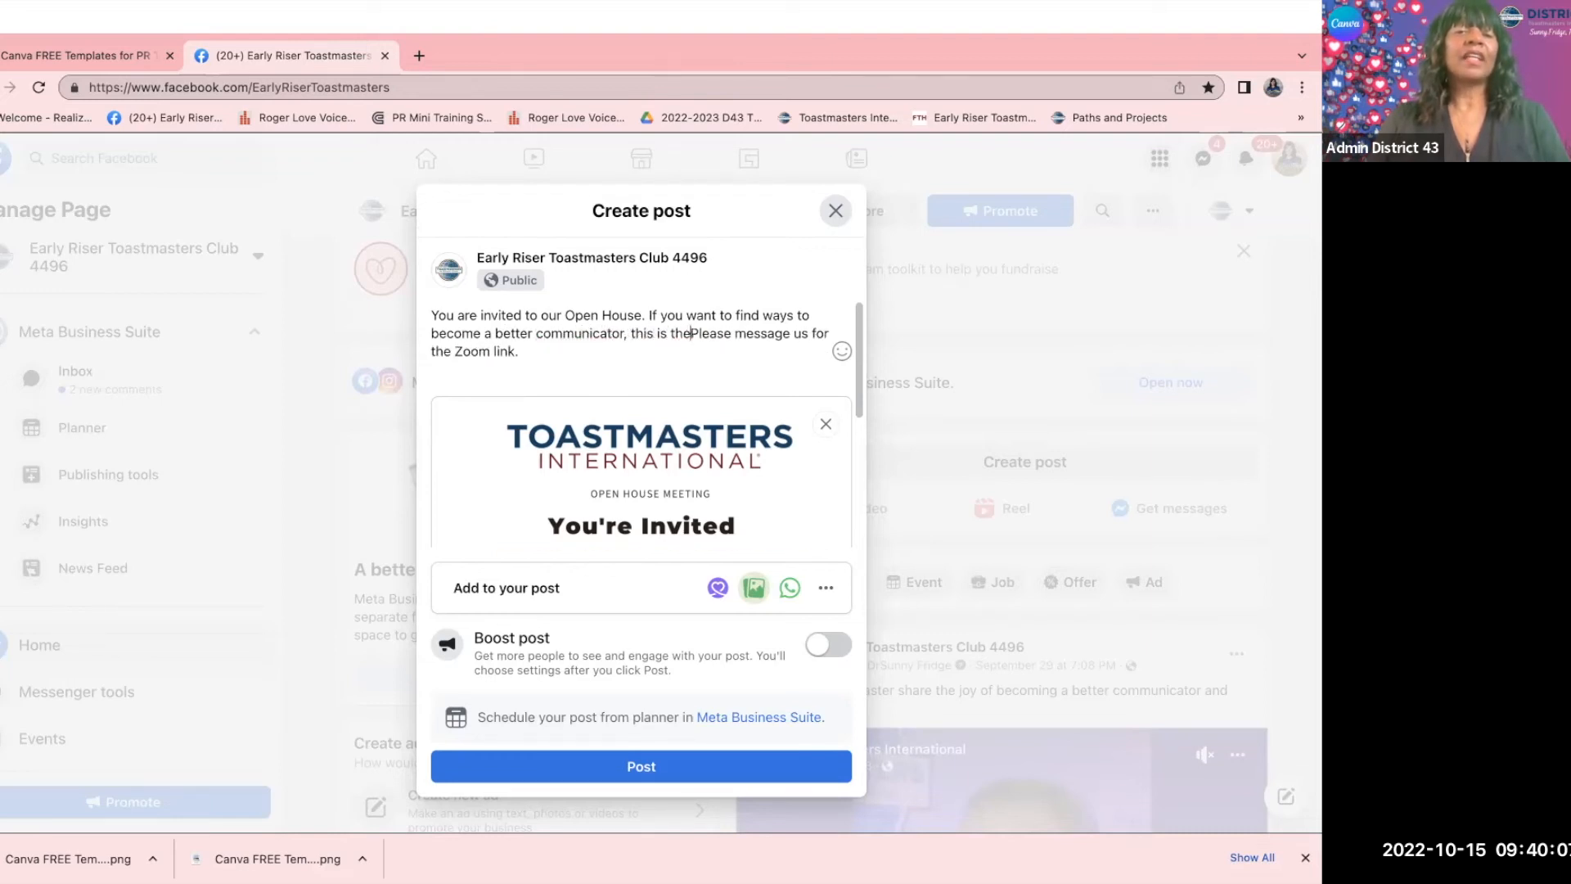
pyautogui.write('eeting')
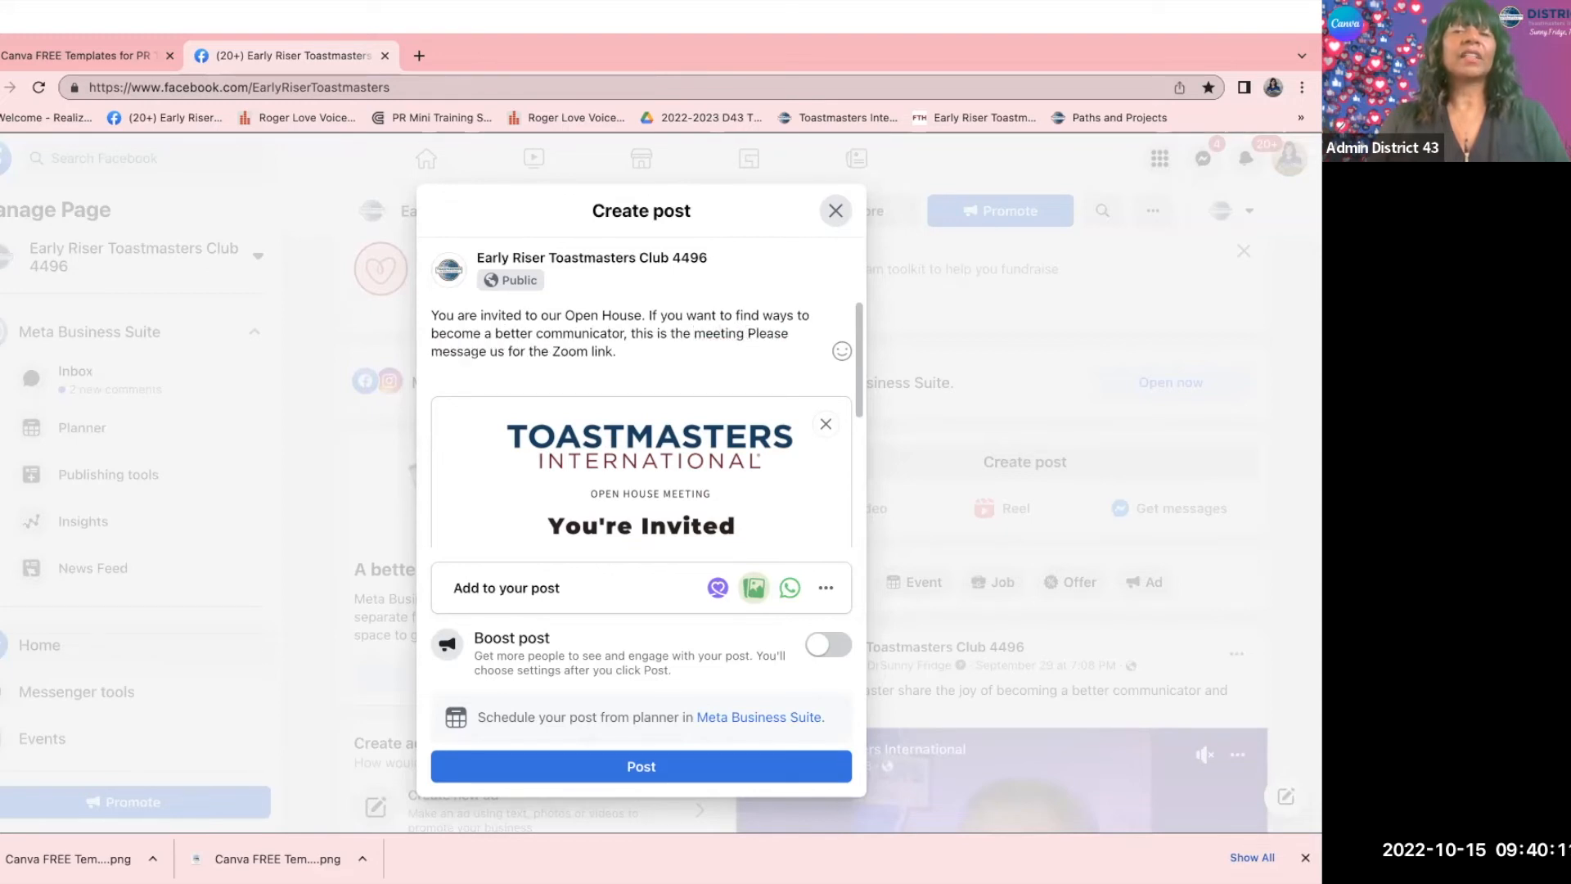
pyautogui.write(' for you')
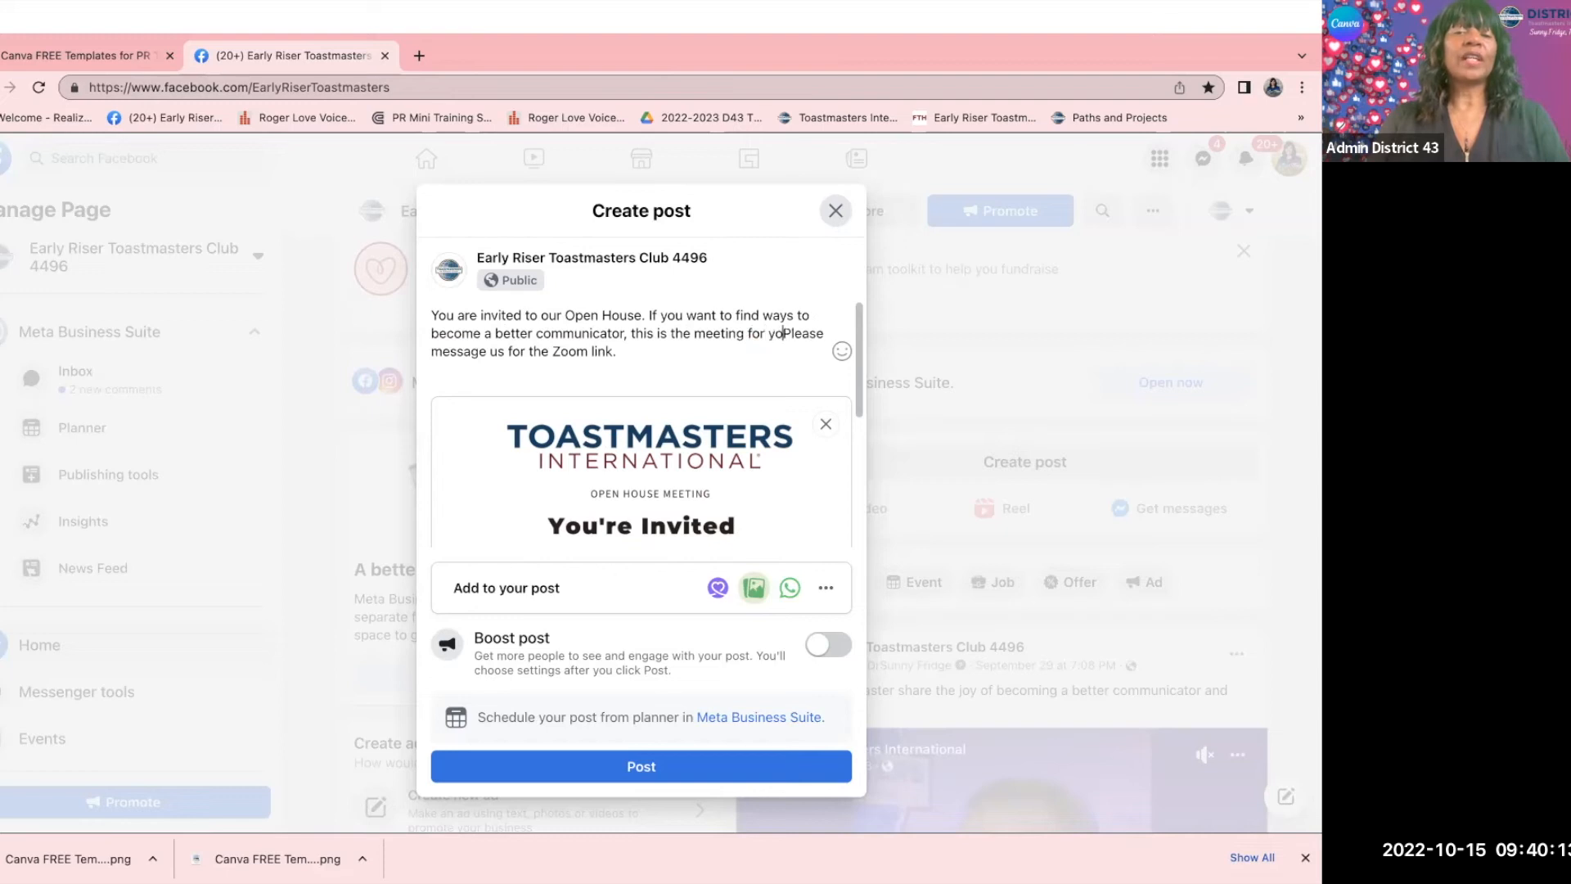
pyautogui.write('.')
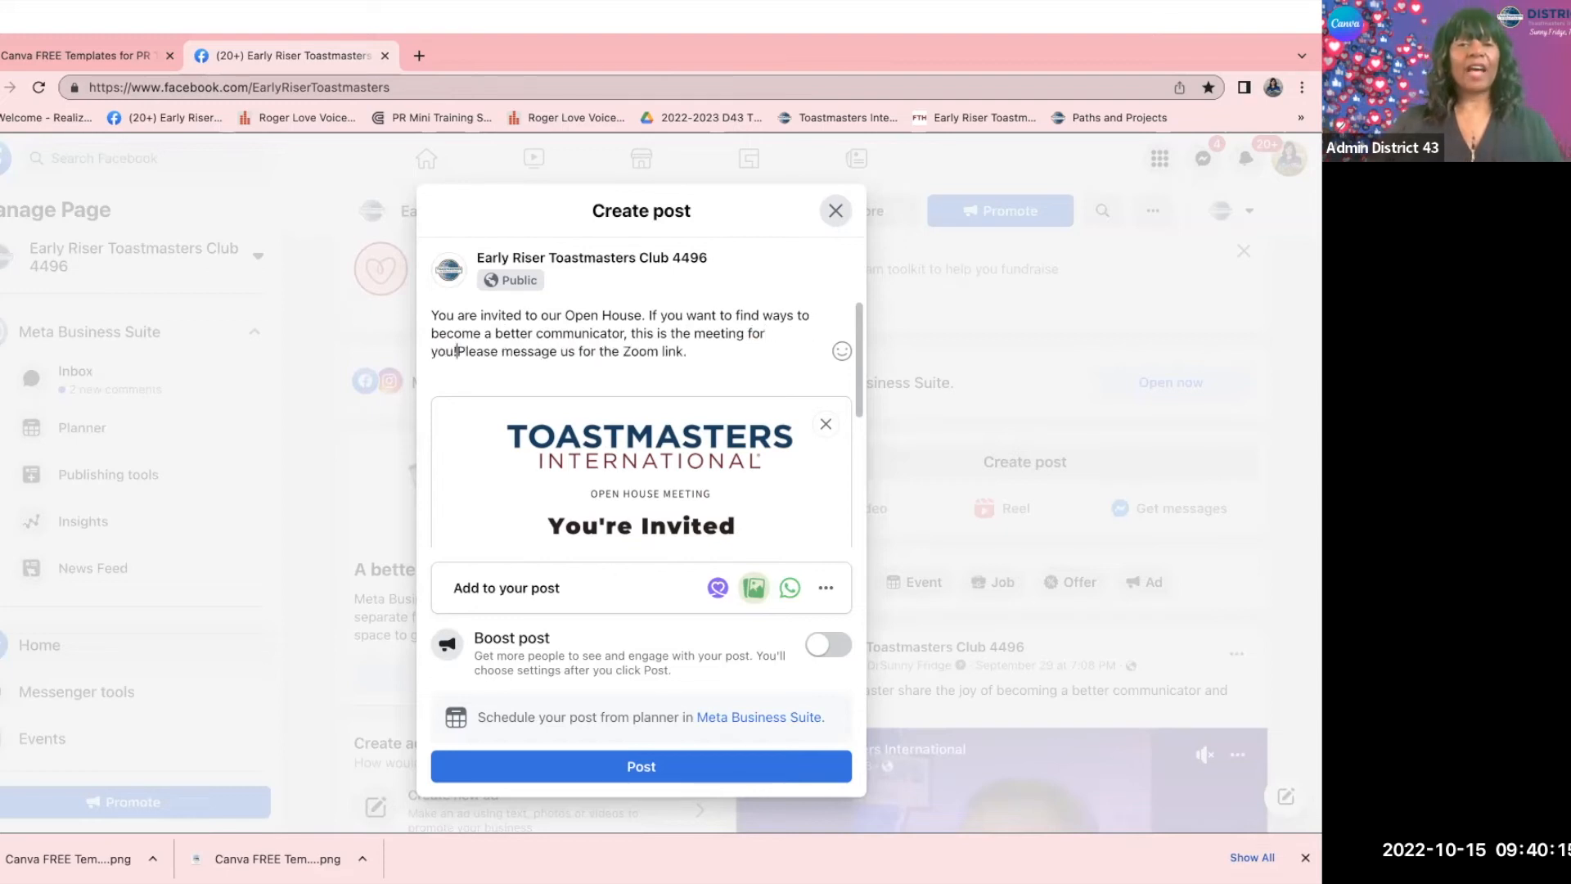
# Publish the open house post on the club's page without adding a "Send Message" button.
pyautogui.click(680, 766)
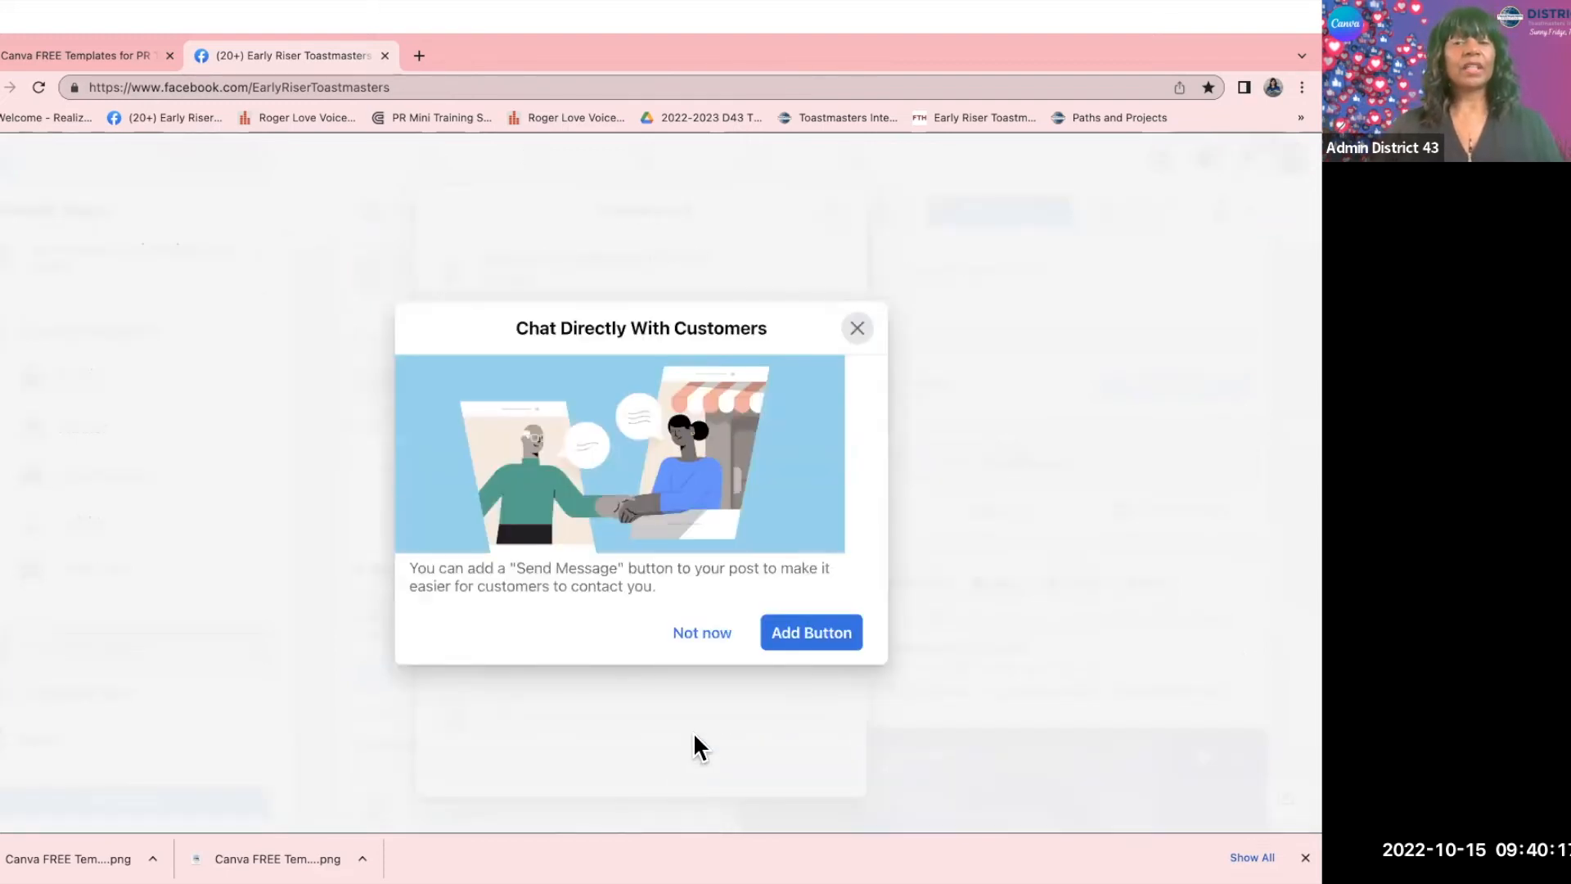
pyautogui.click(683, 635)
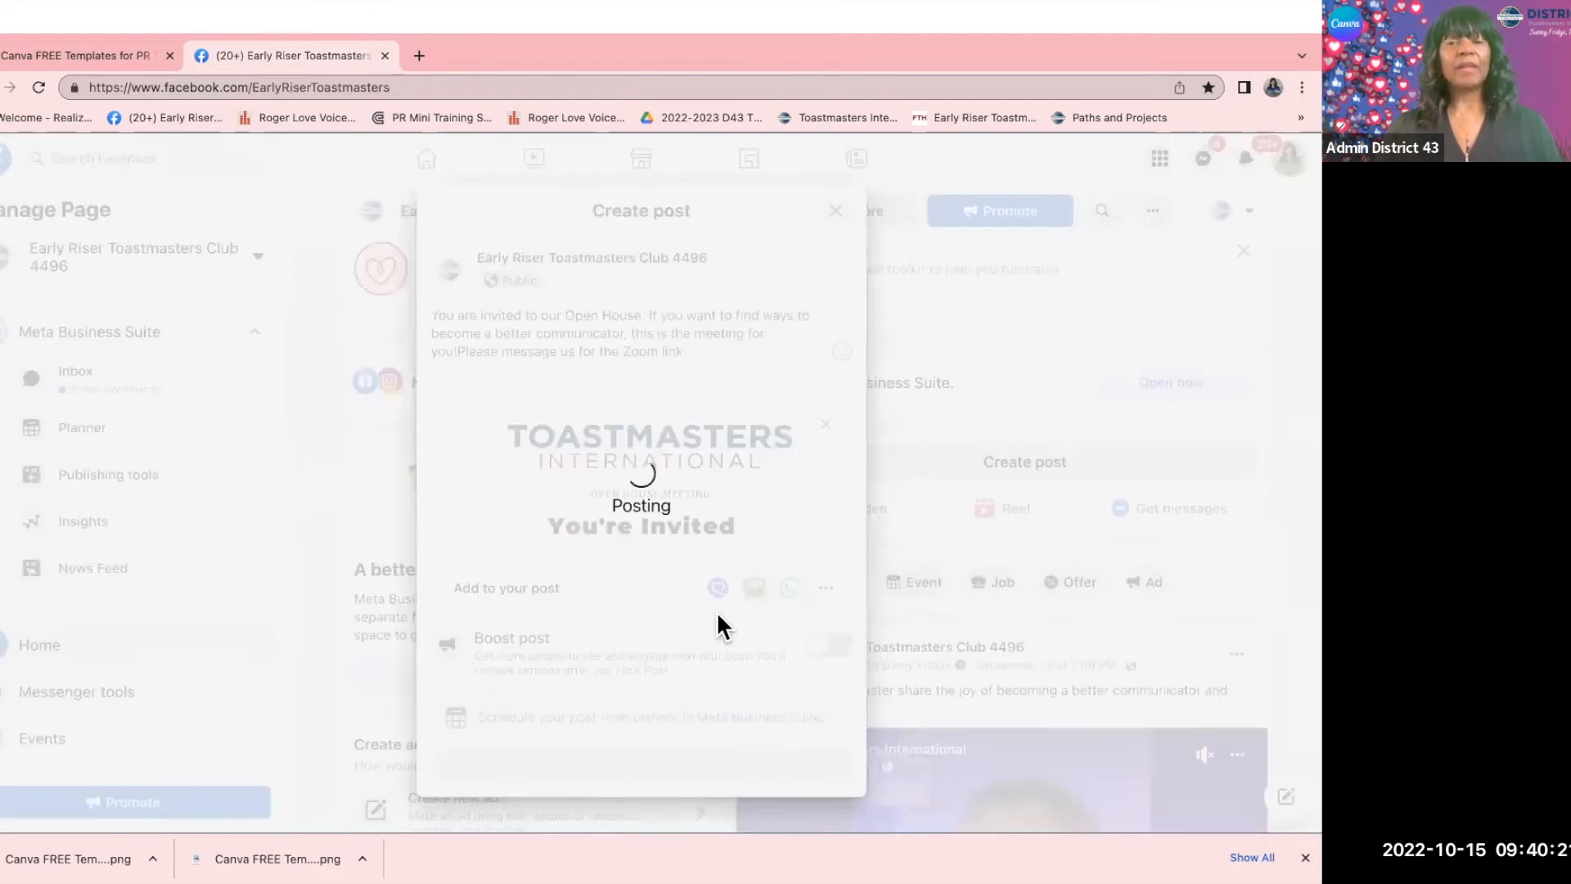
pyautogui.scroll(-5, 876, 563)
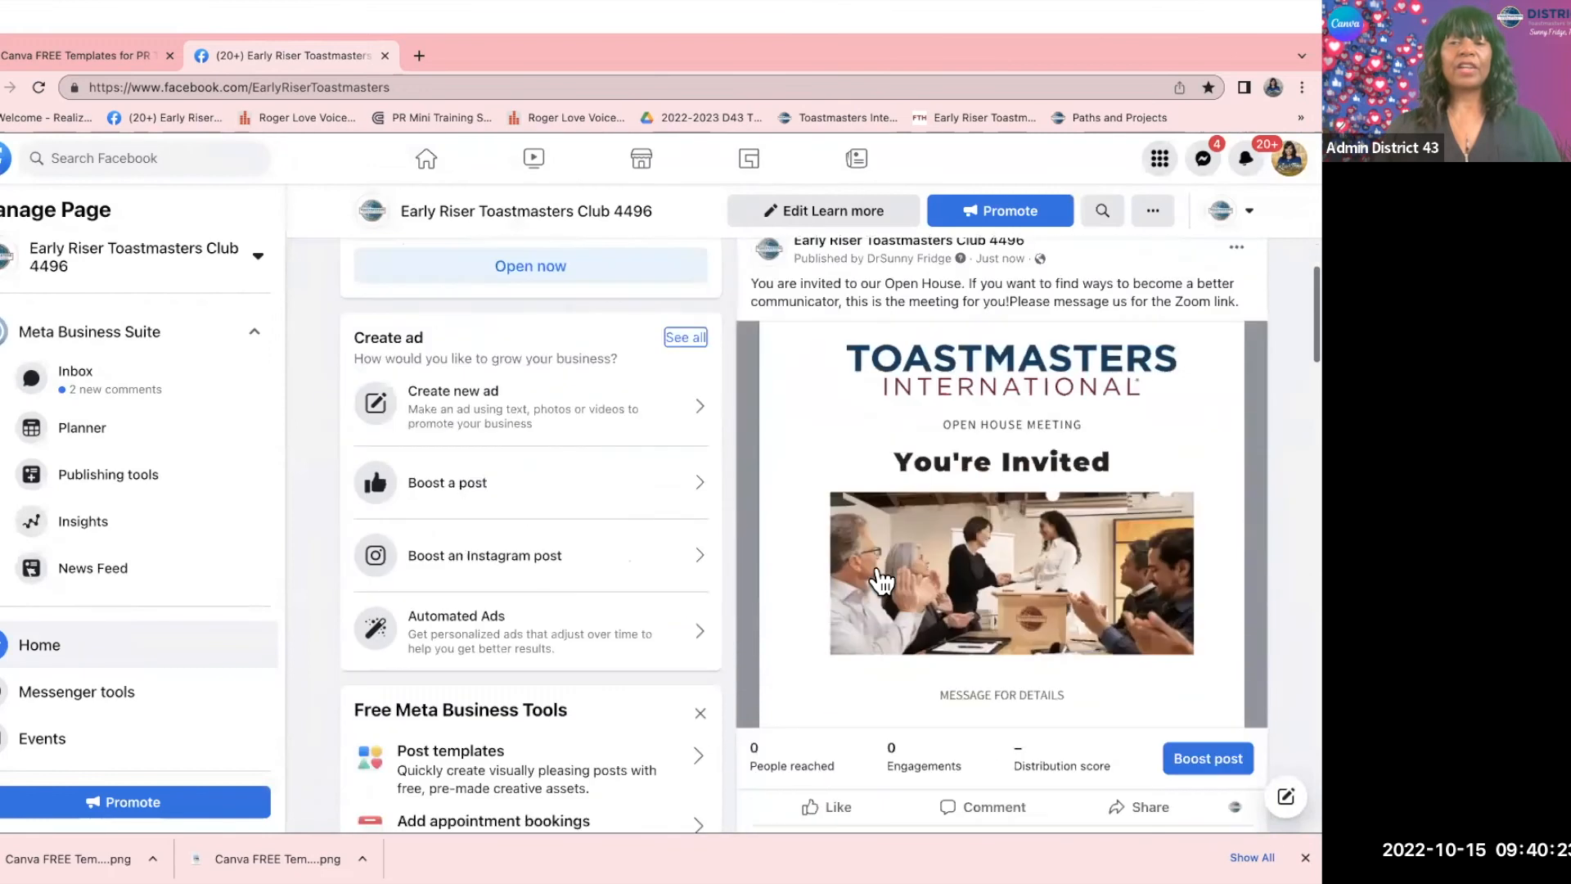
# Examine the caption and invitation image of the newly published open house post on the club's page.
pyautogui.scroll(2, 877, 572)
pyautogui.scroll(-2, 877, 577)
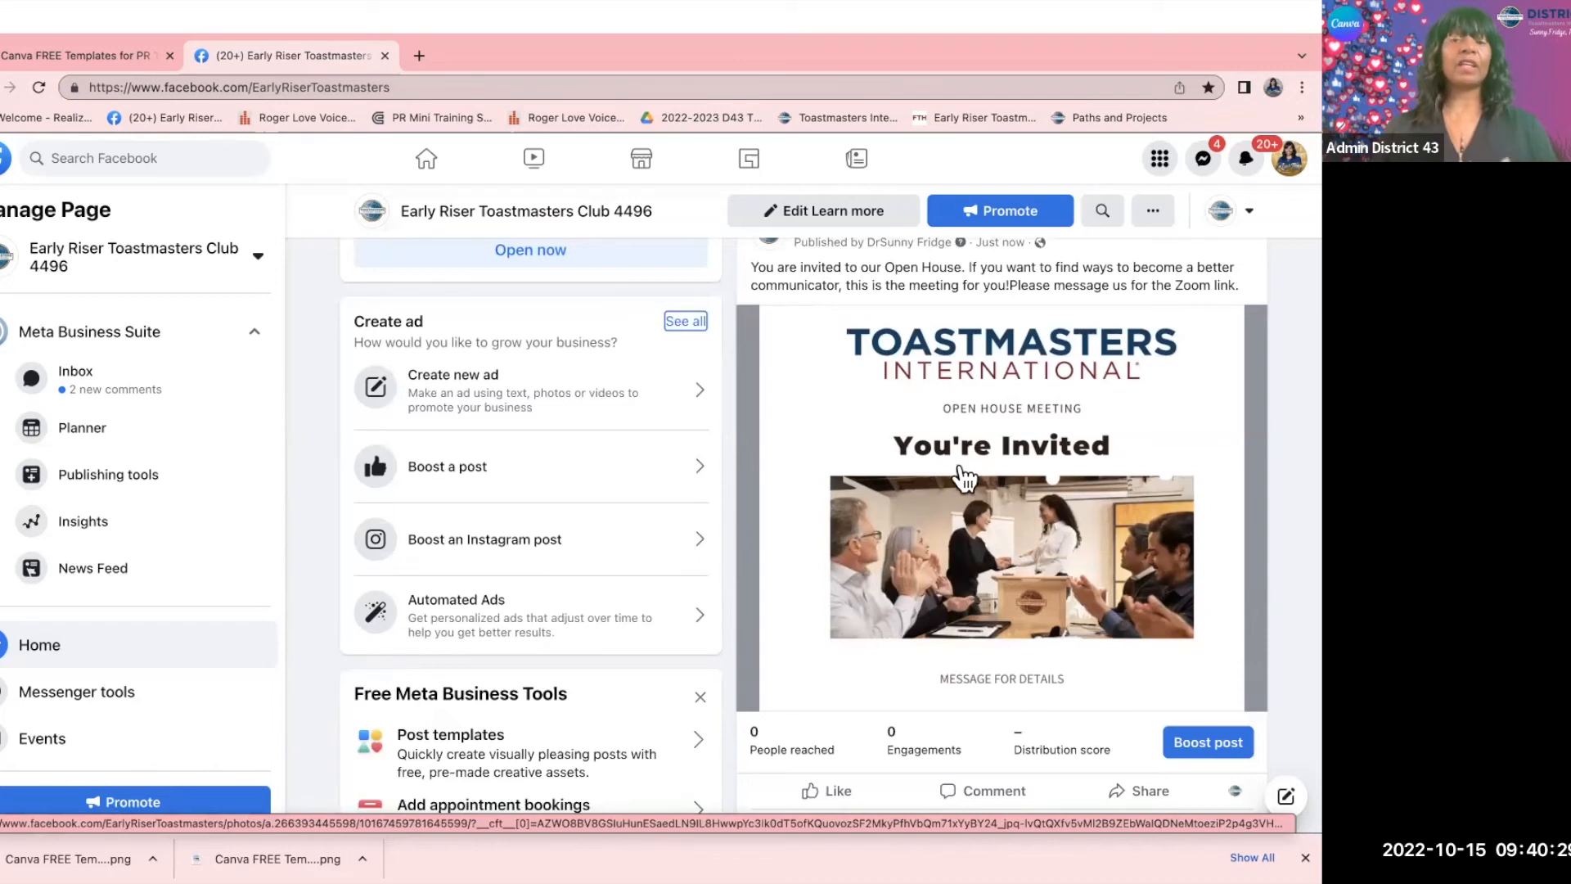
pyautogui.scroll(1, 985, 434)
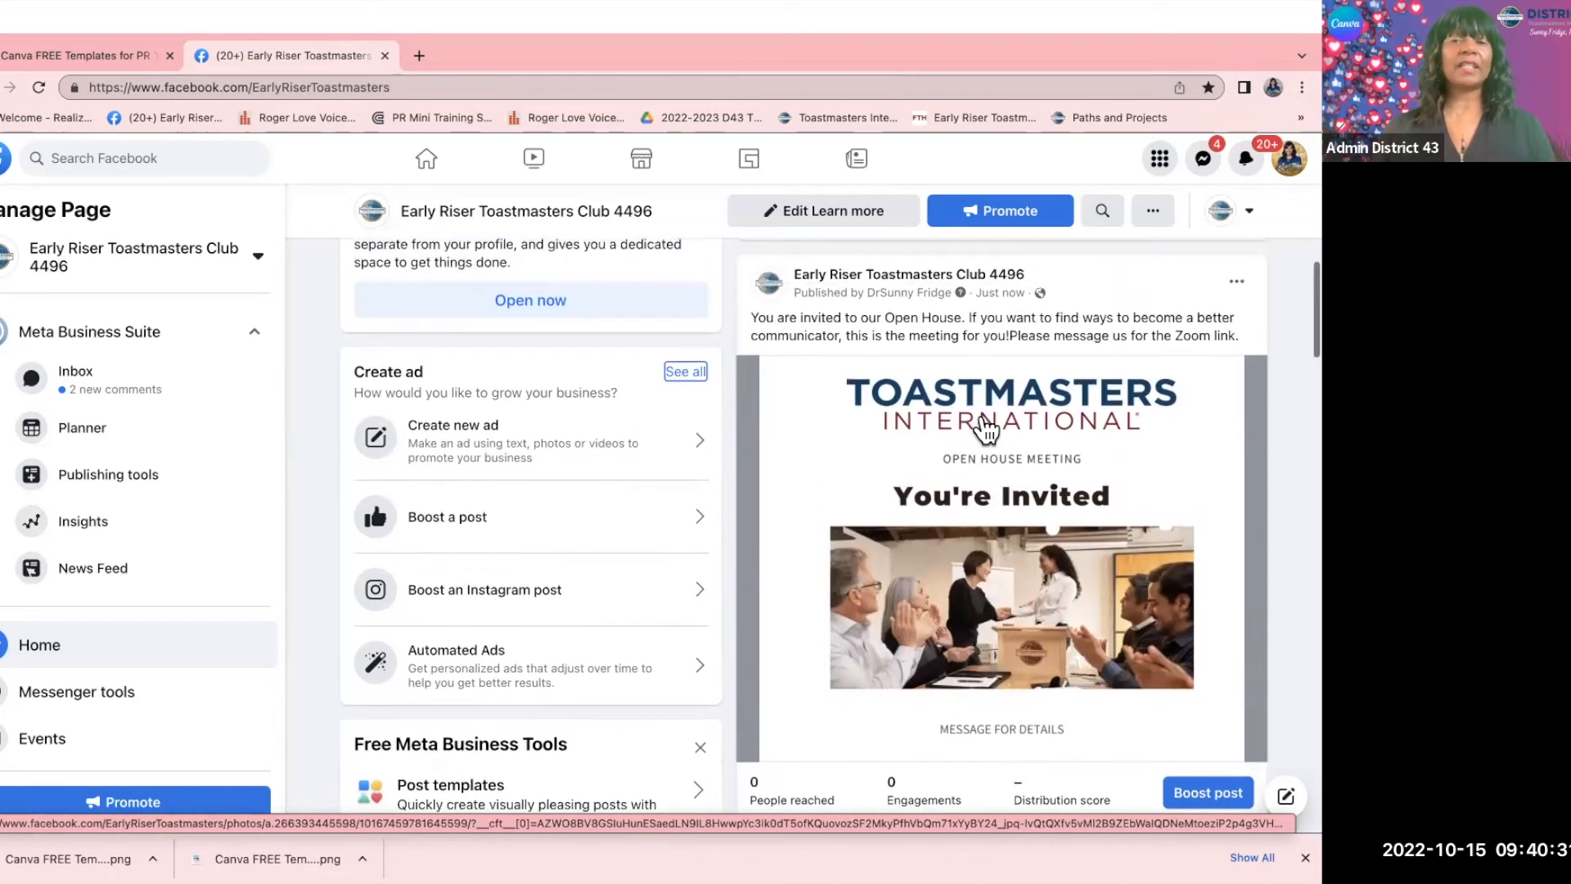
pyautogui.scroll(-1, 986, 429)
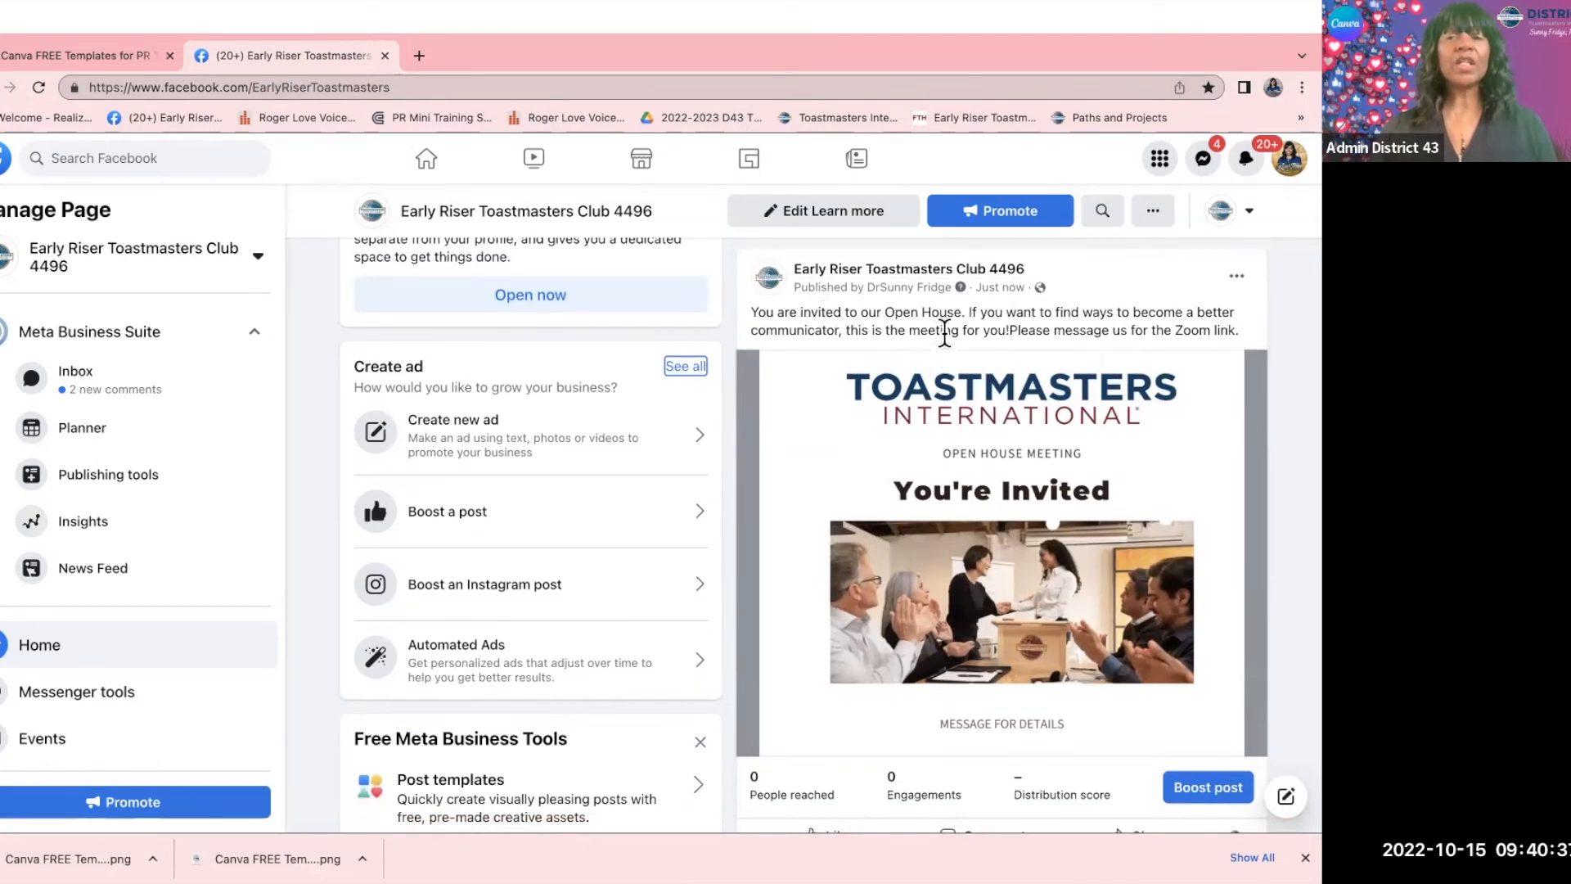
pyautogui.scroll(-2, 1078, 326)
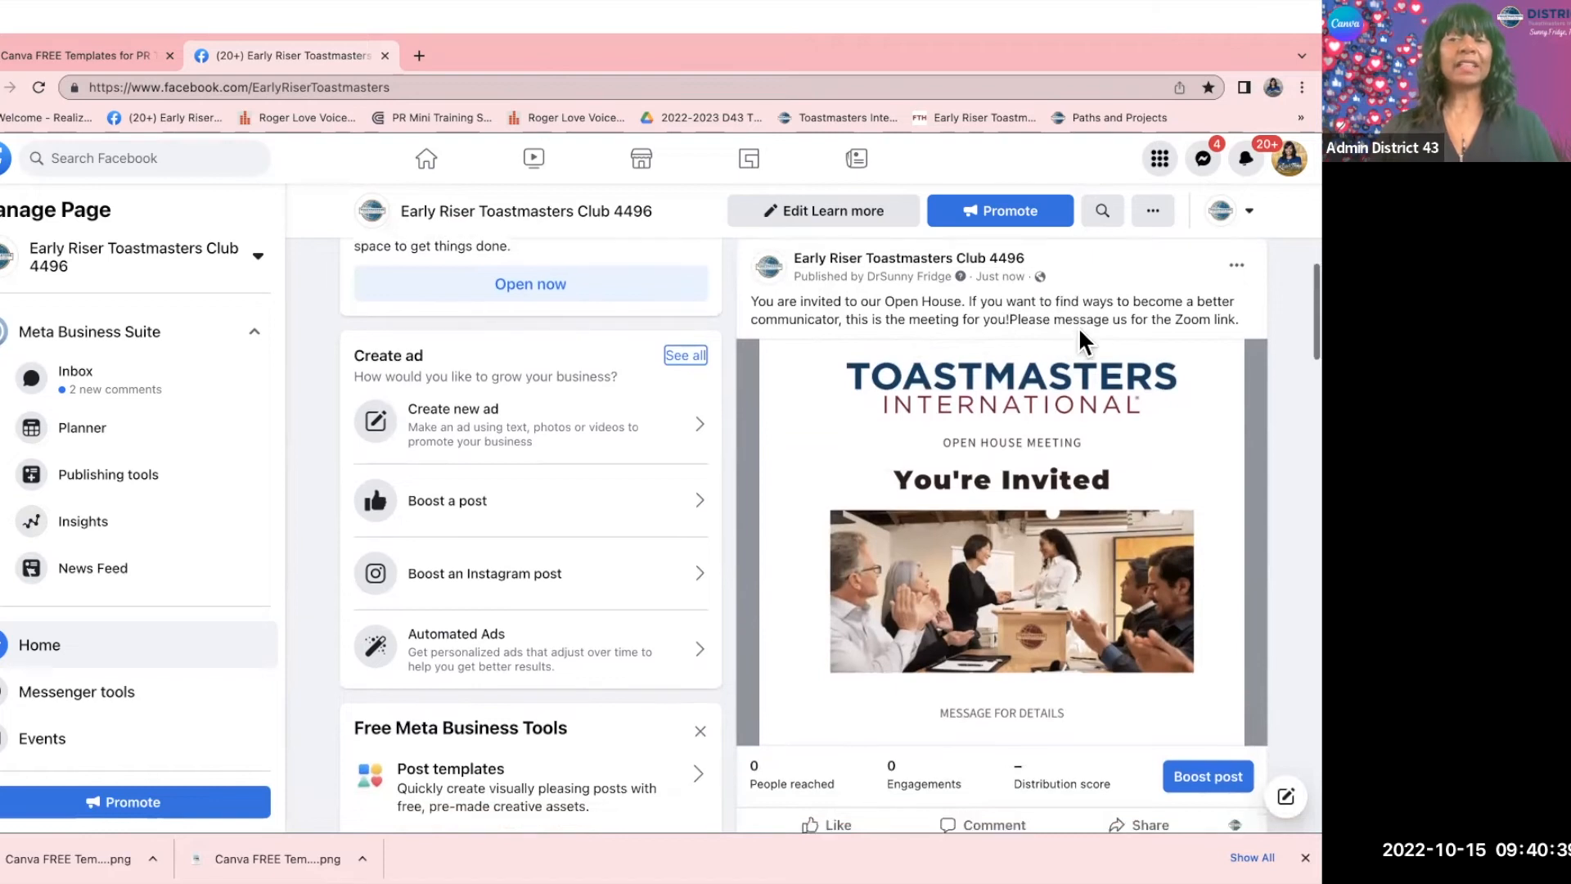
pyautogui.scroll(-3, 1084, 343)
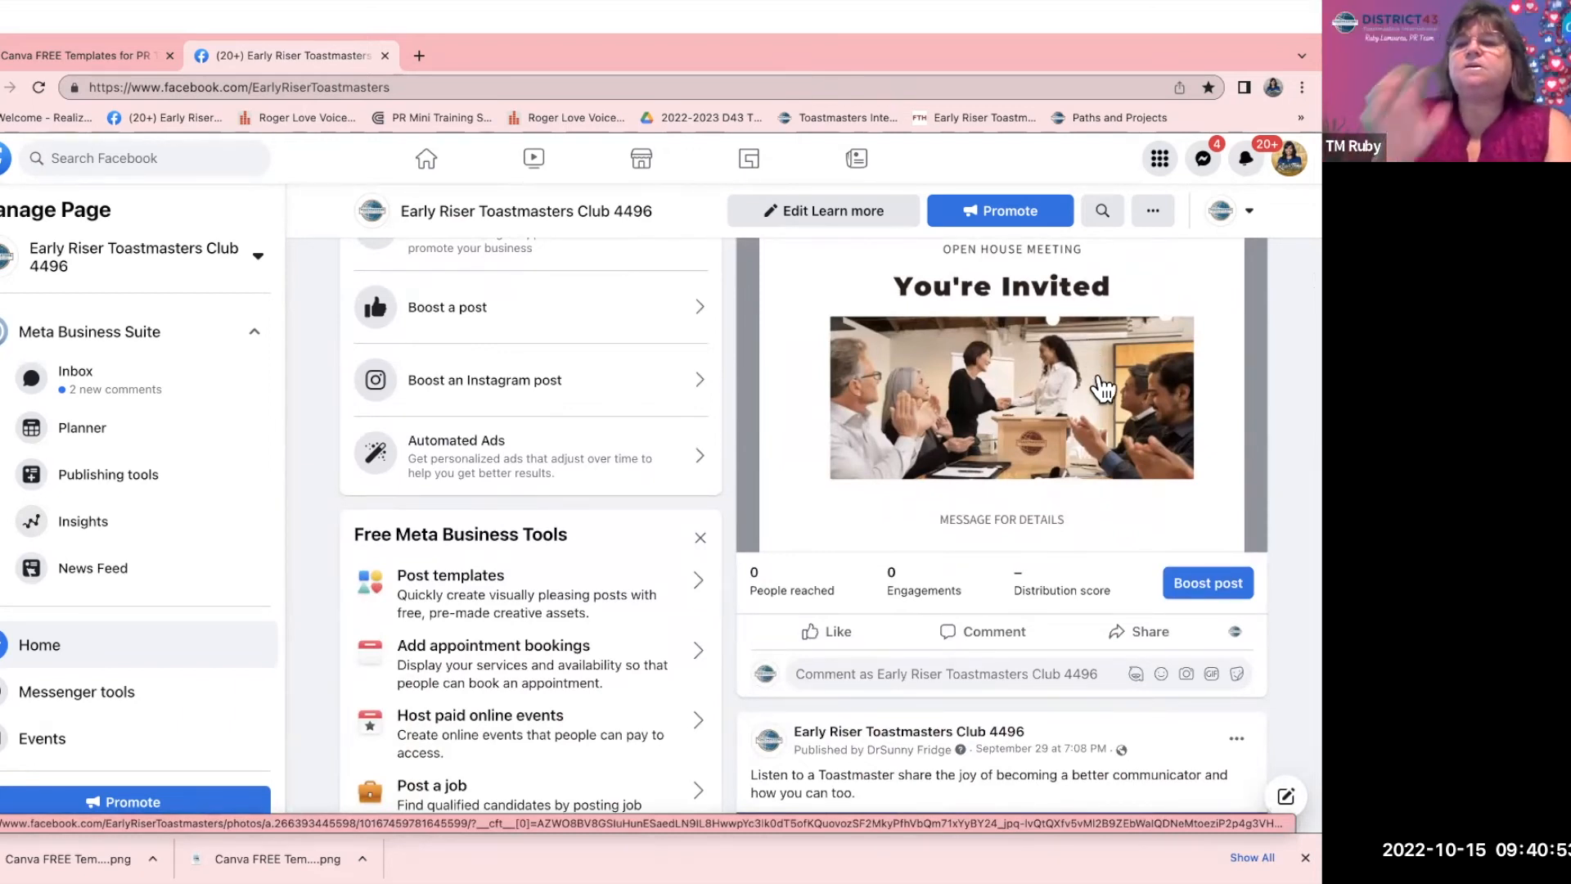
pyautogui.scroll(3, 1104, 389)
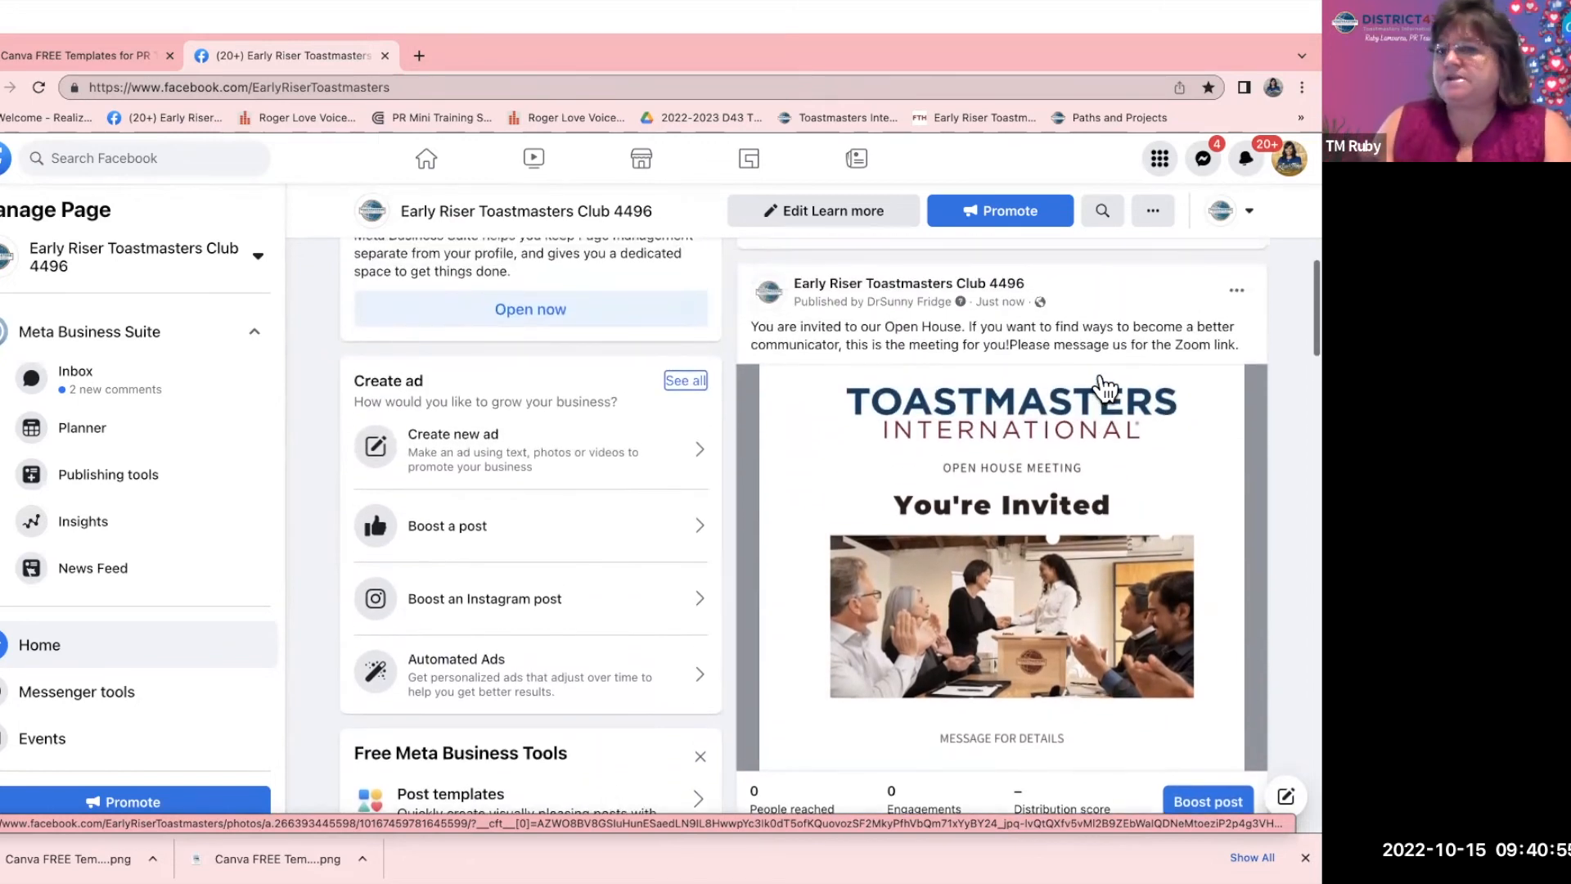
pyautogui.scroll(-1, 1131, 389)
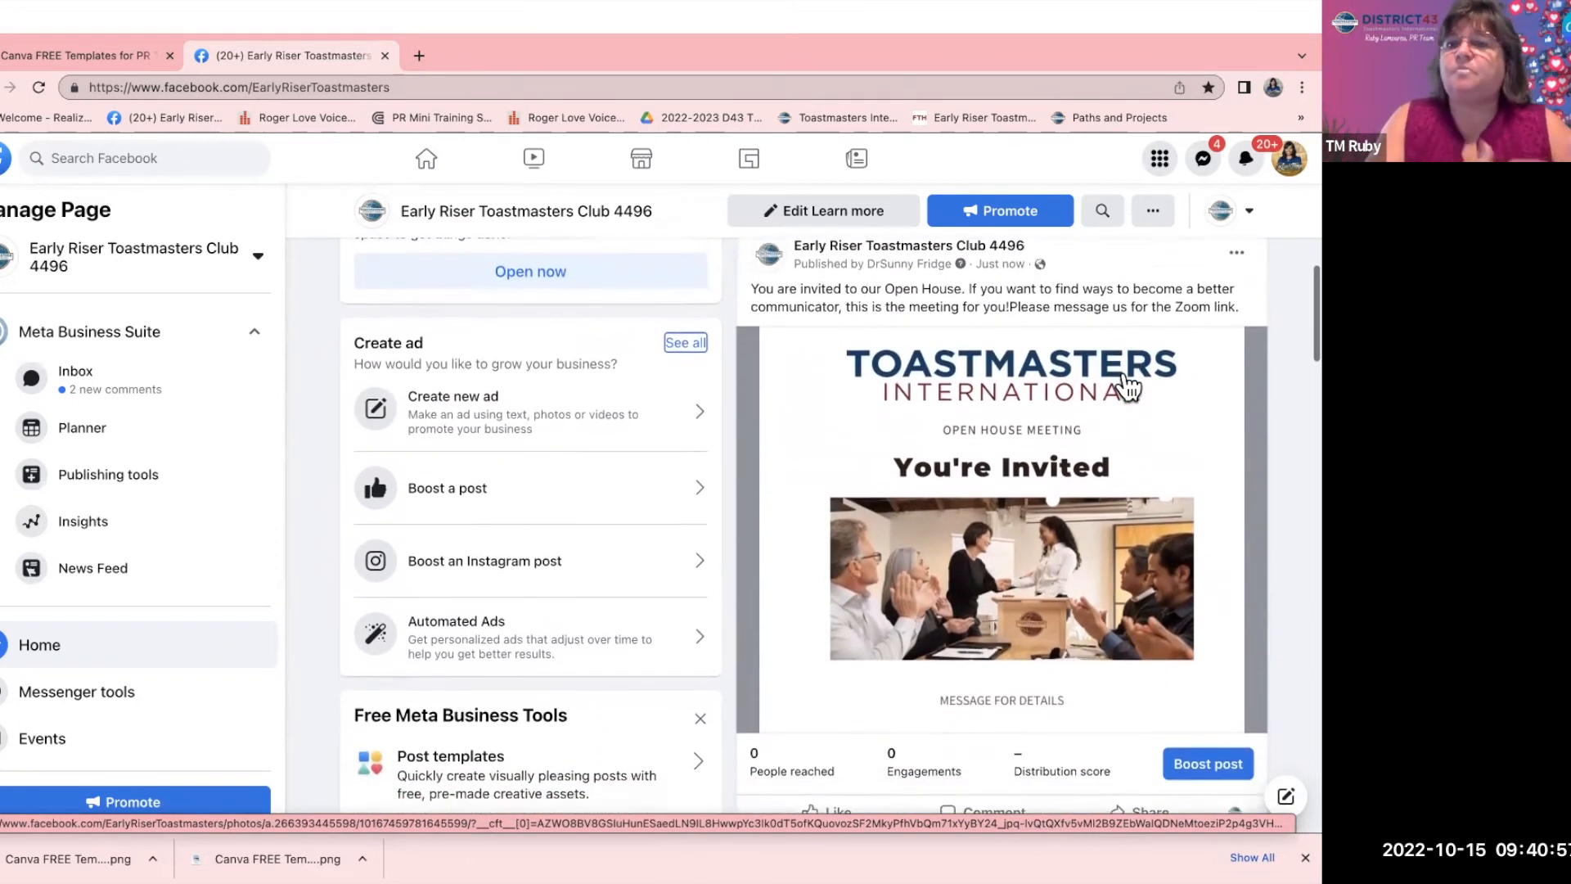
pyautogui.scroll(1, 1129, 384)
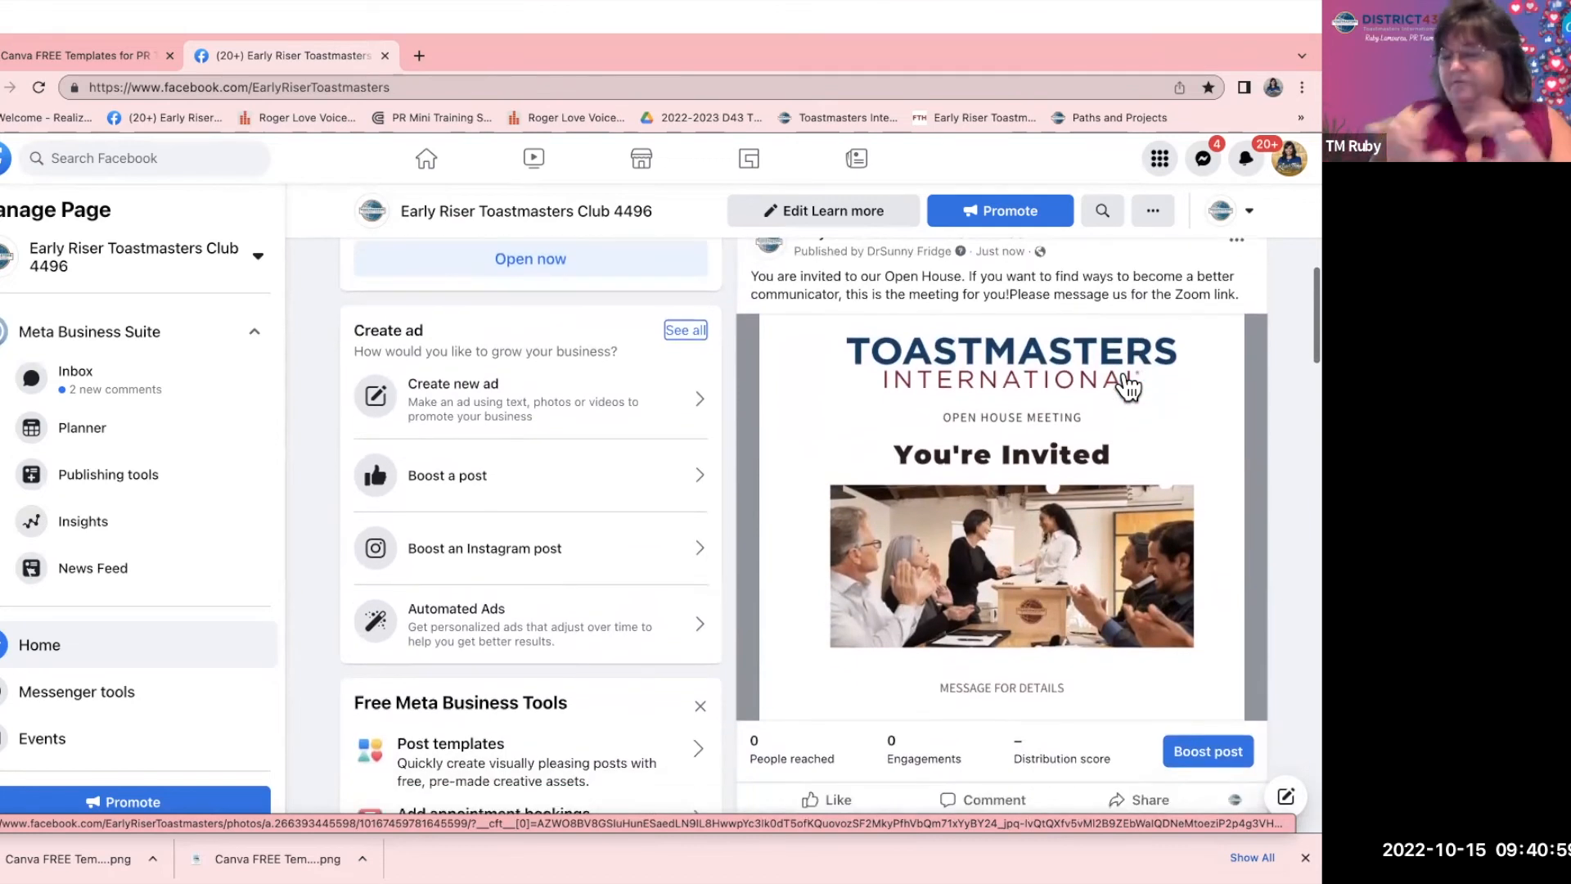
pyautogui.scroll(1, 1130, 385)
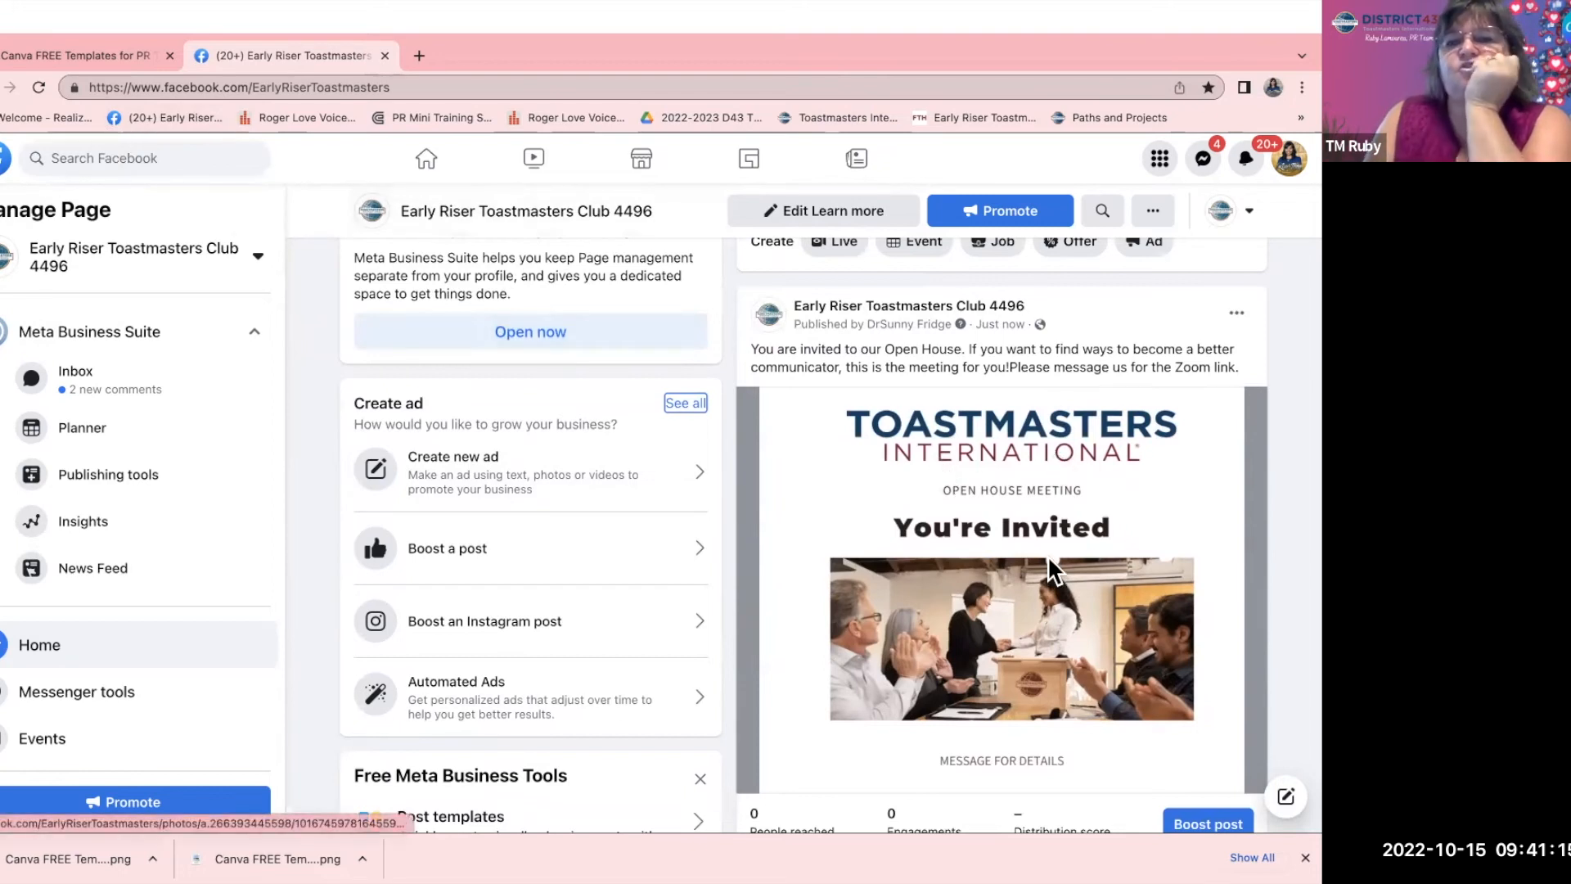
pyautogui.scroll(3, 1048, 558)
pyautogui.scroll(-8, 1048, 558)
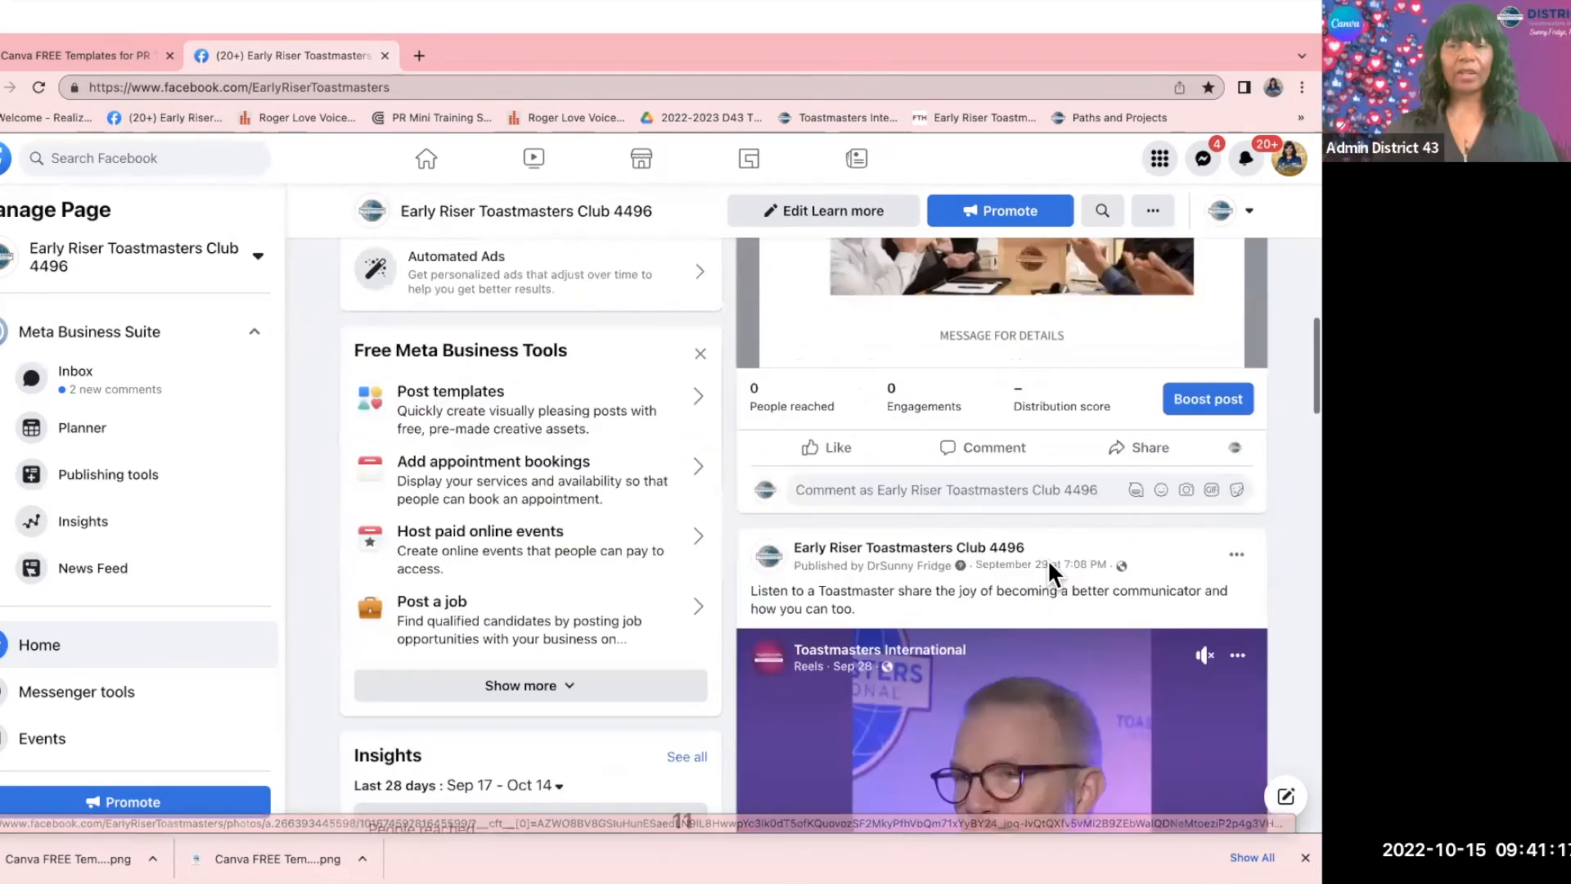
pyautogui.scroll(6, 1048, 558)
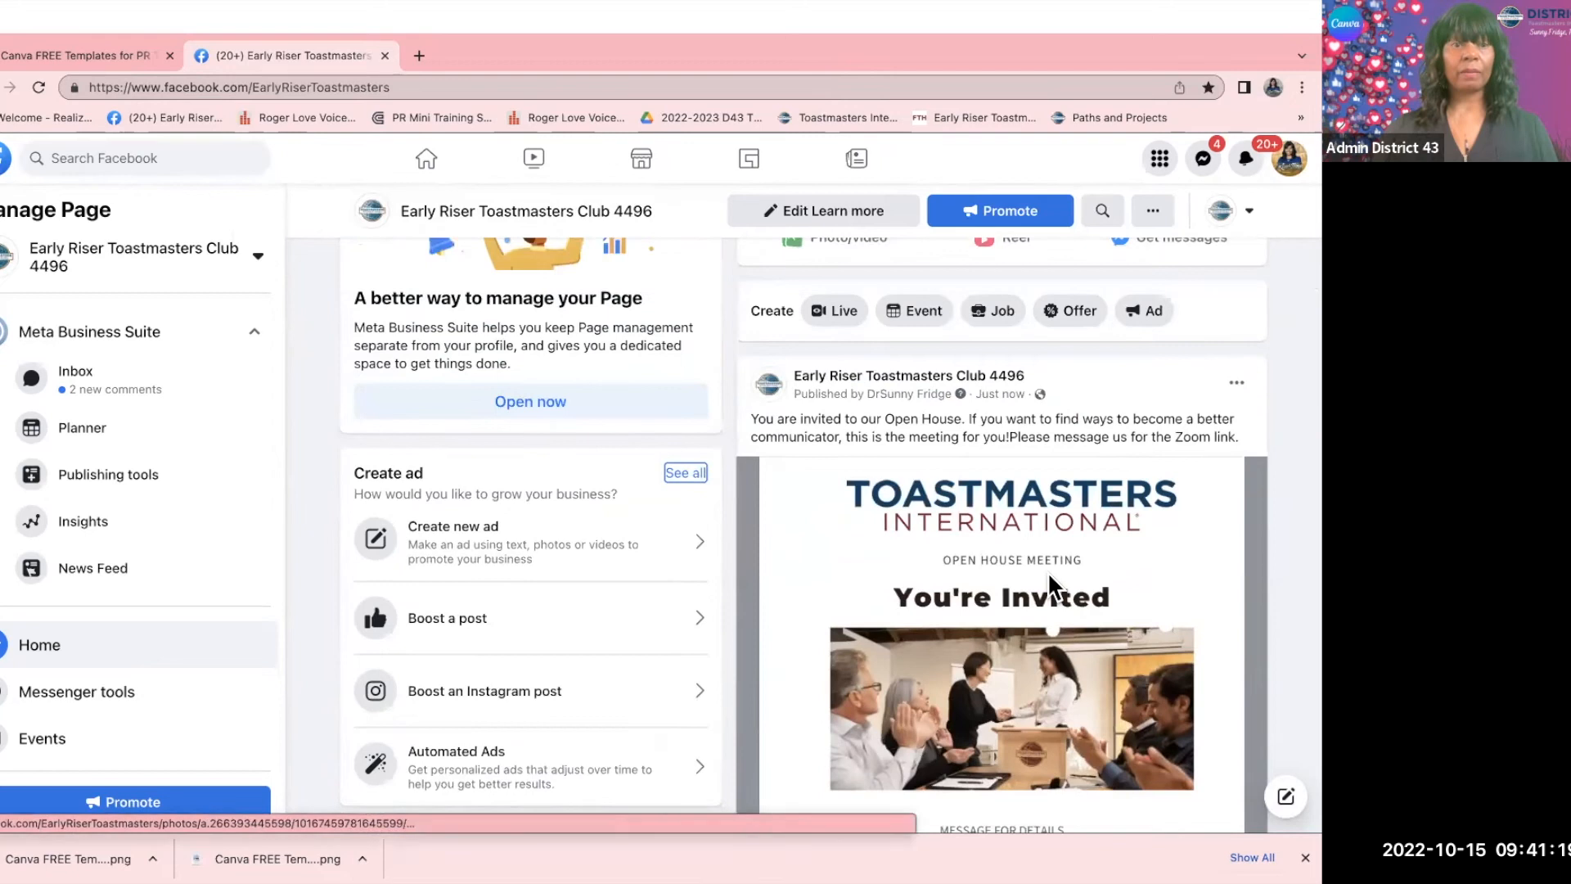
pyautogui.scroll(2, 1049, 575)
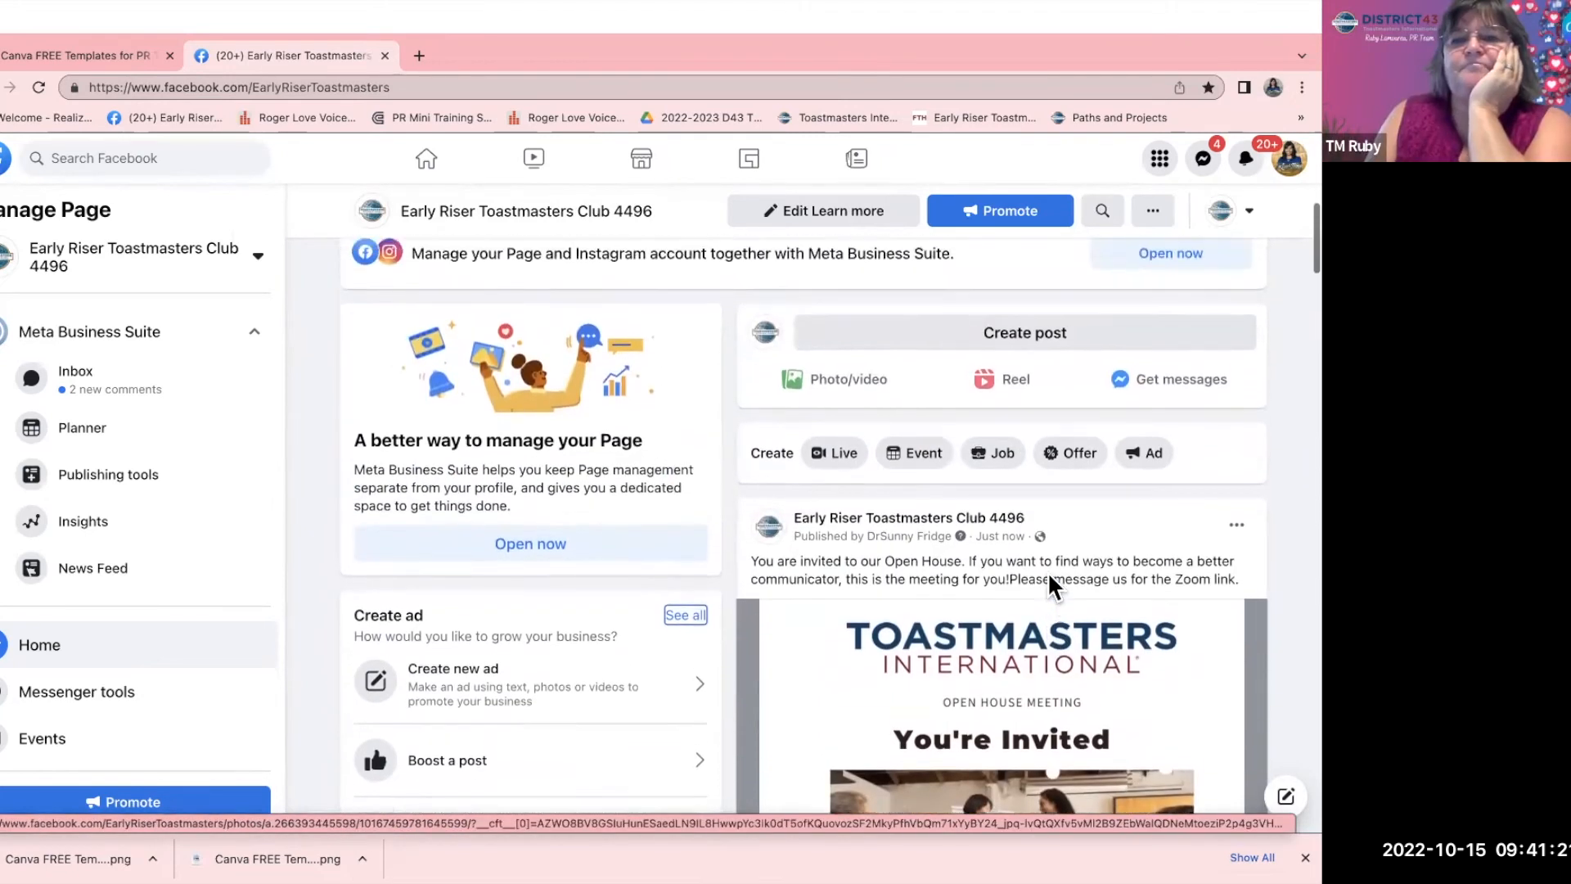
# Start another post on the club's page and attach the most recently downloaded open house invitation image from the browser's downloads.
pyautogui.scroll(1, 1047, 571)
pyautogui.click(1080, 381)
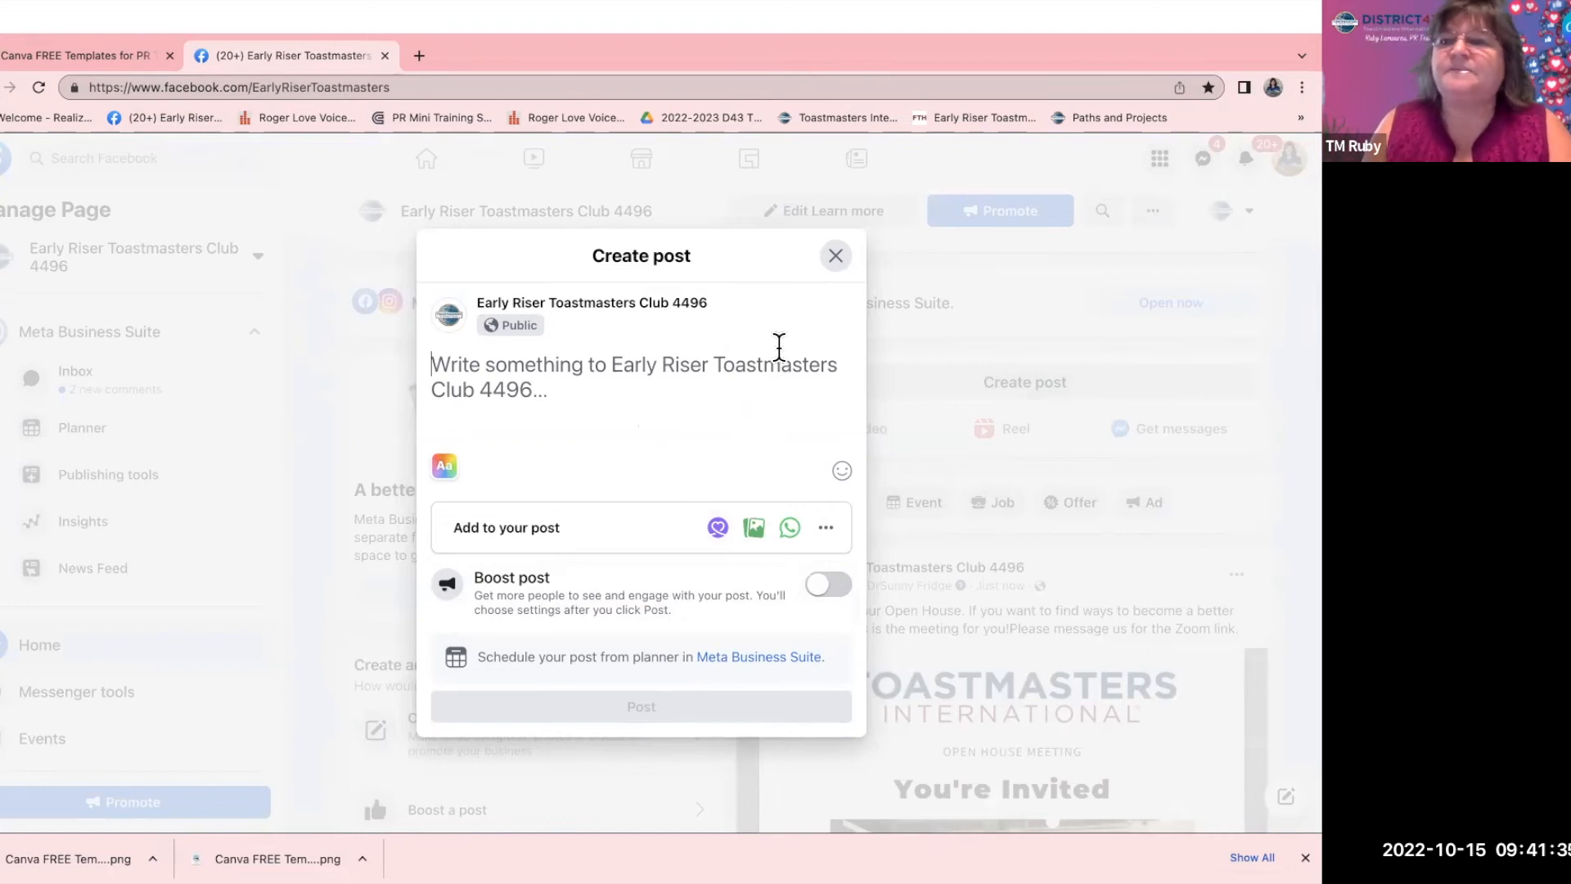
pyautogui.moveTo(763, 246)
pyautogui.mouseDown()
pyautogui.moveTo(818, 243)
pyautogui.moveTo(743, 262)
pyautogui.mouseUp()
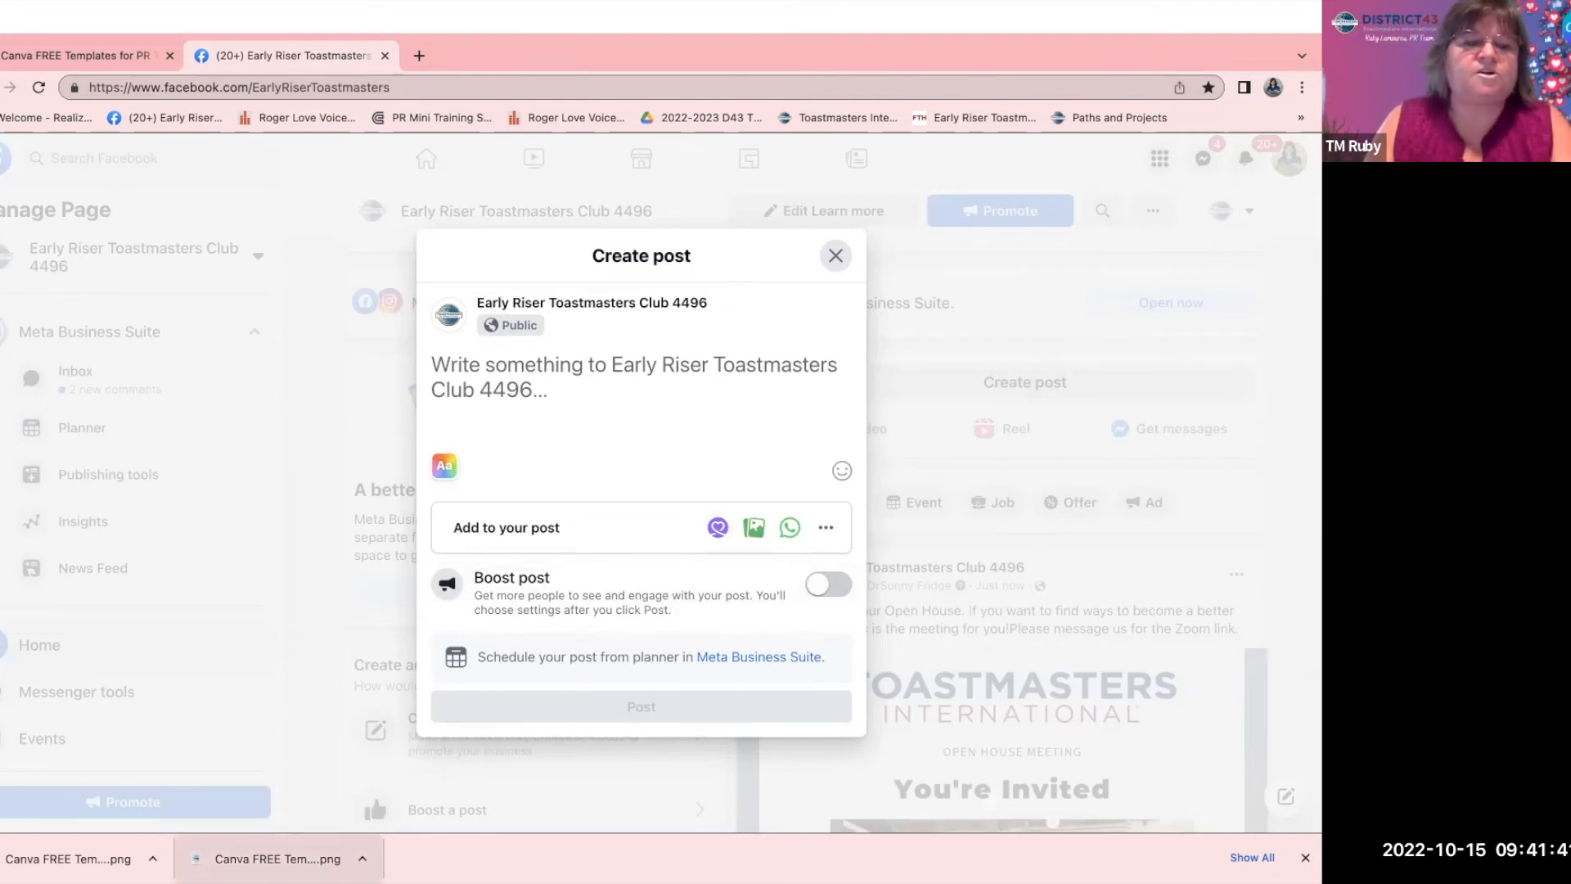
pyautogui.click(270, 858)
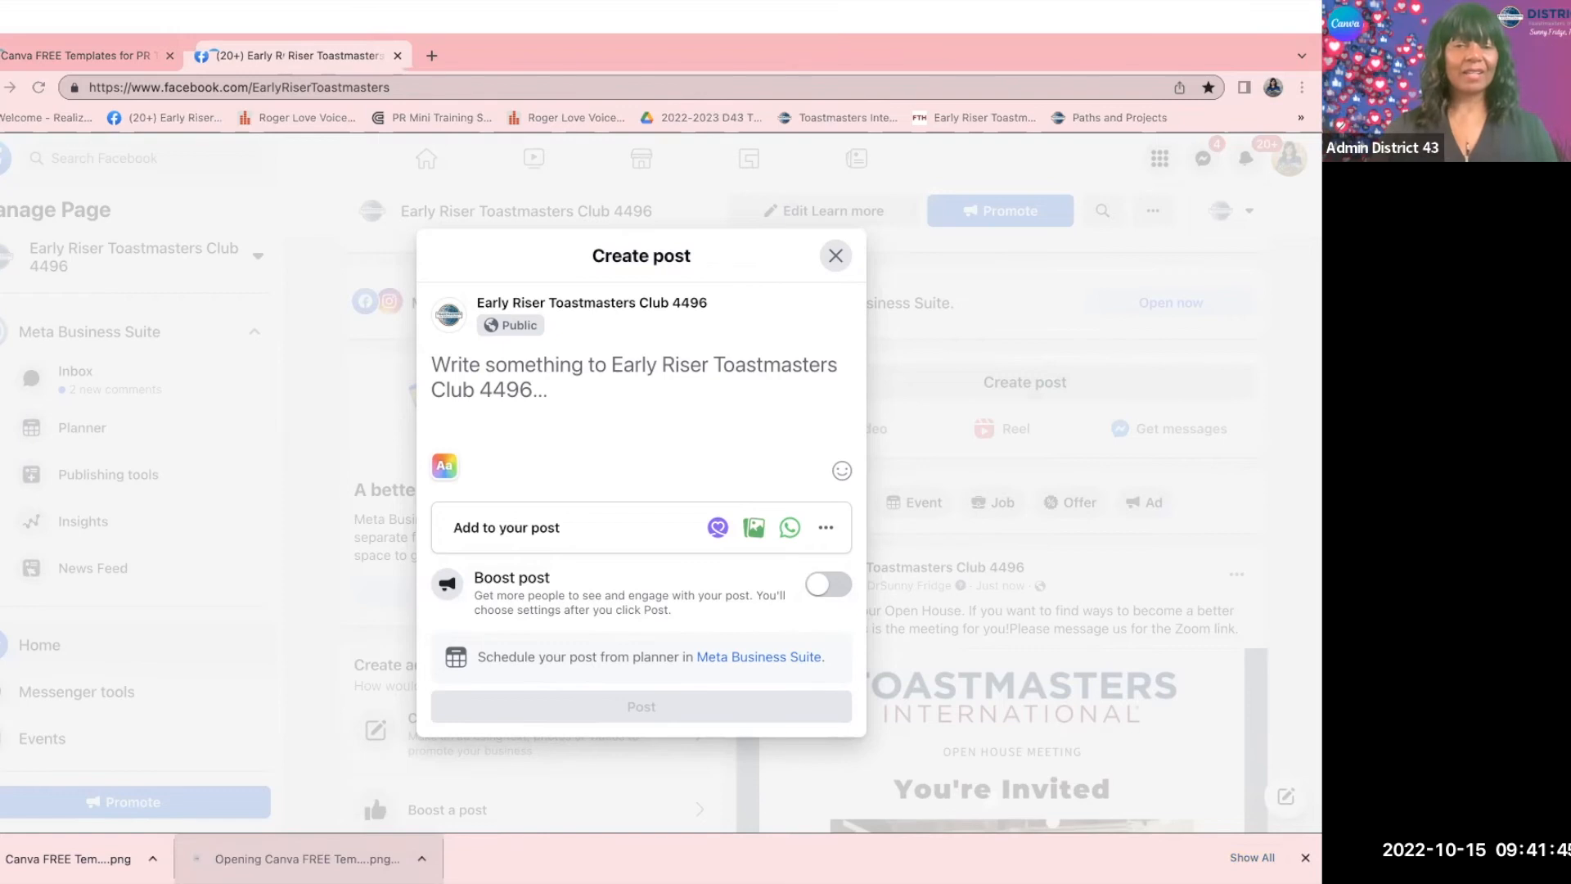
pyautogui.moveTo(270, 859); pyautogui.dragTo(630, 296)
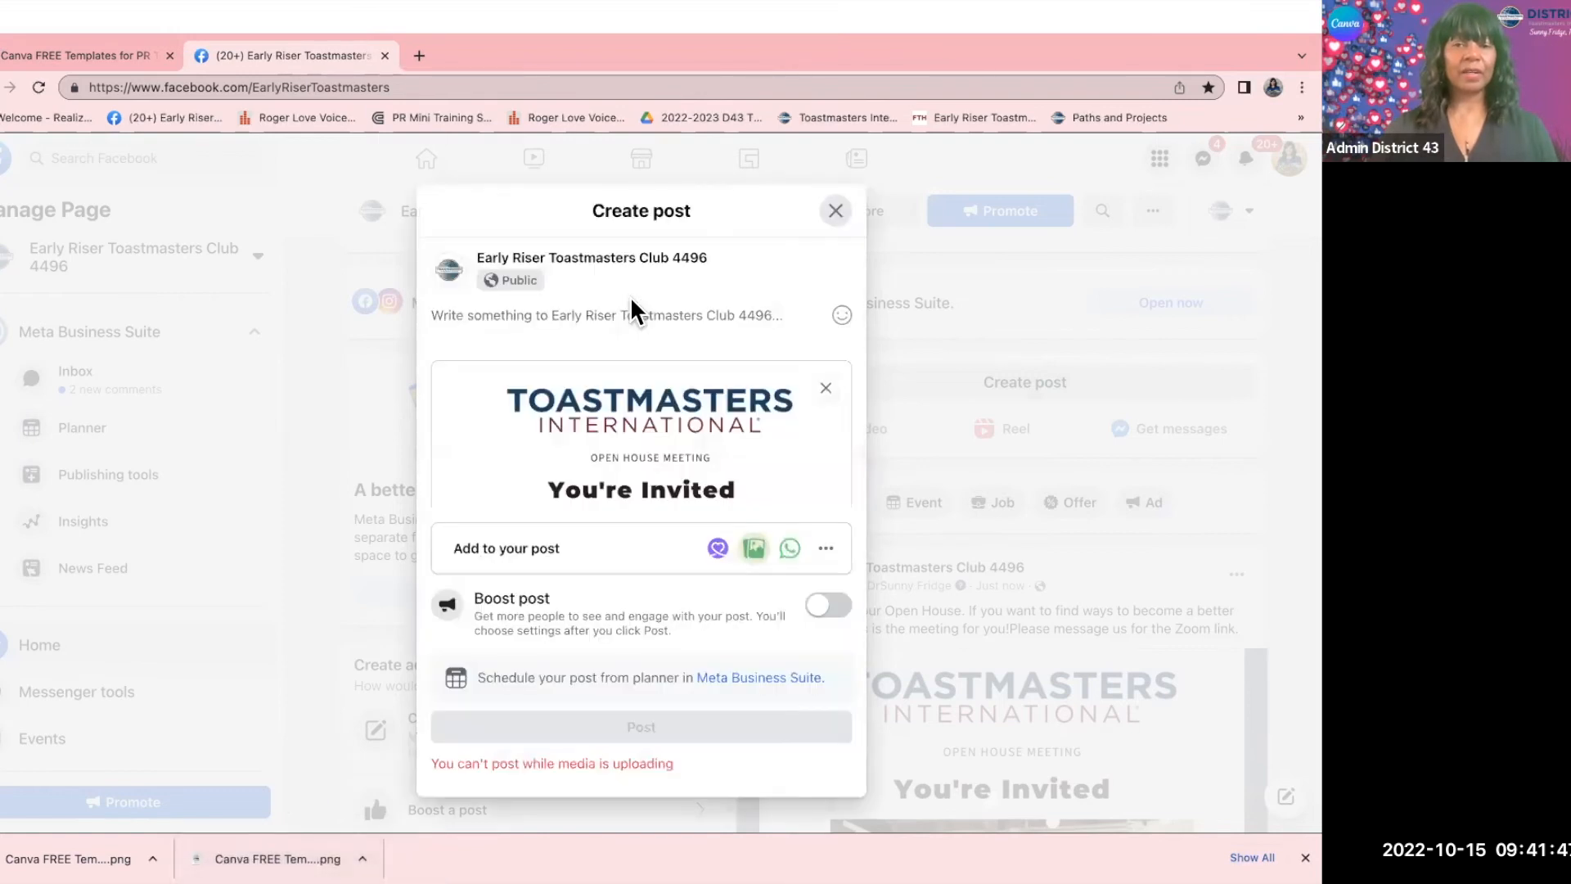
# Look through the attached invitation's preview in the new post, from the Toastmasters logo down to the message-for-details line.
pyautogui.scroll(-4, 700, 404)
pyautogui.scroll(4, 701, 416)
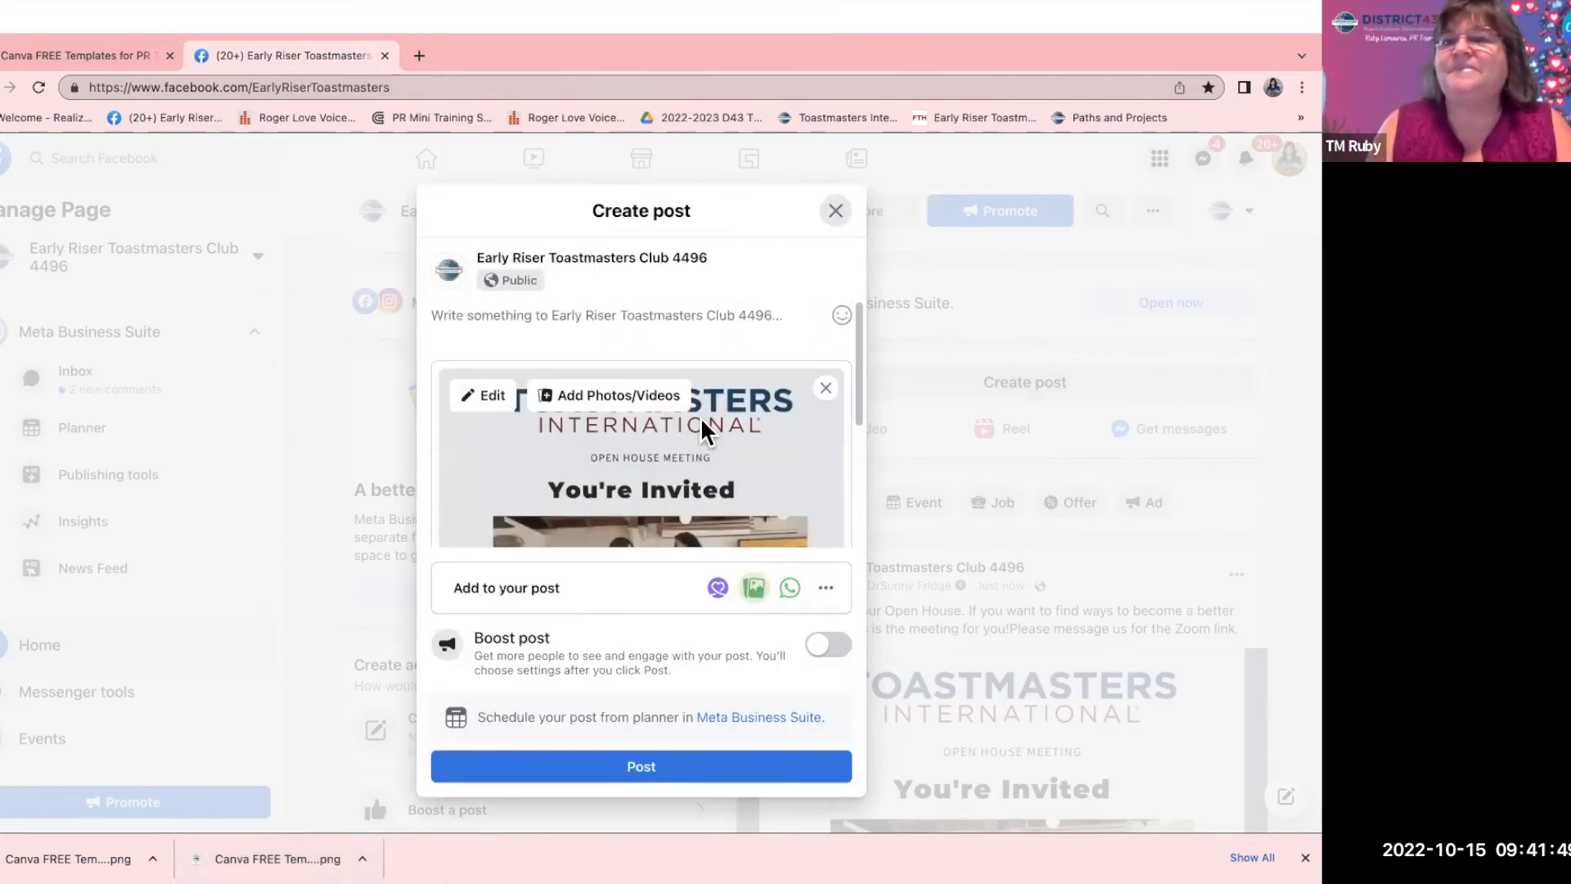
pyautogui.scroll(-3, 701, 415)
pyautogui.scroll(4, 700, 416)
pyautogui.scroll(-2, 701, 416)
pyautogui.scroll(-2, 700, 416)
pyautogui.scroll(1, 701, 416)
pyautogui.scroll(-1, 701, 416)
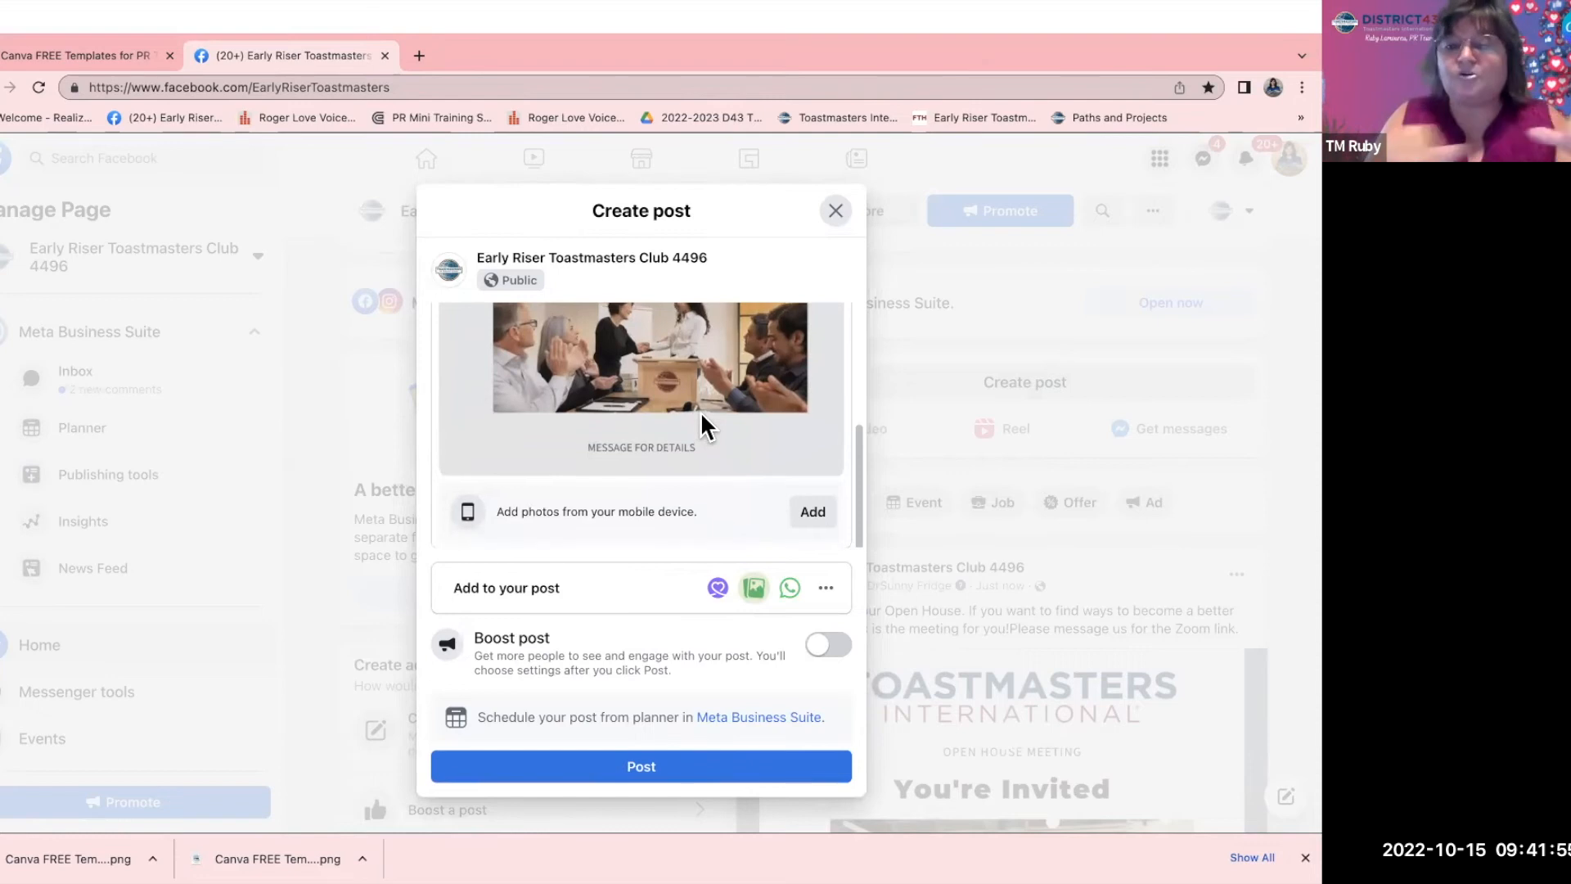
pyautogui.scroll(1, 699, 410)
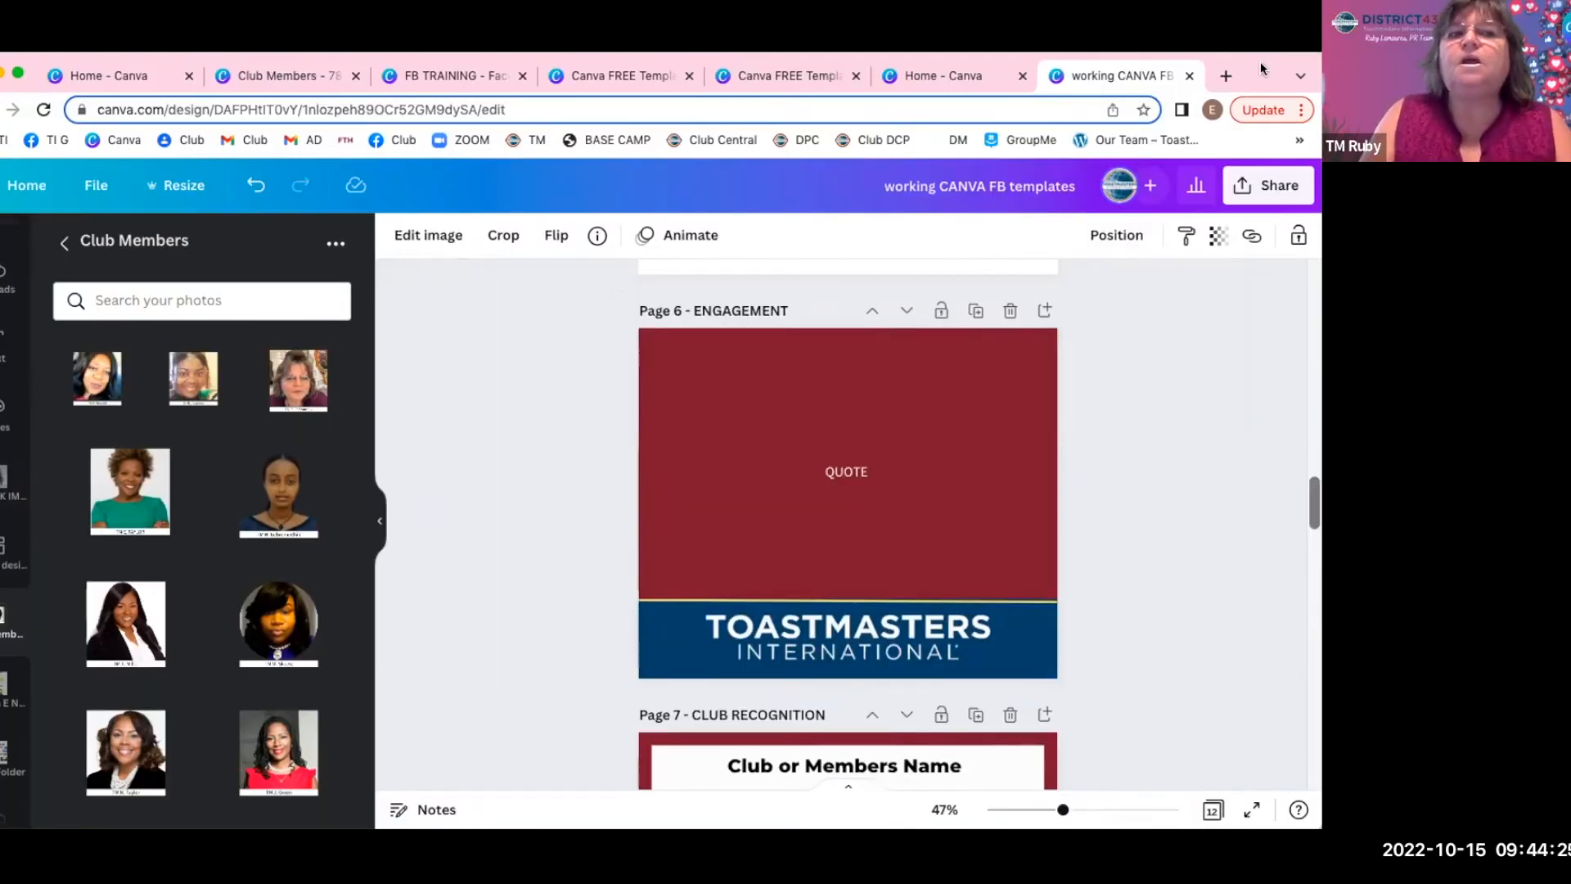
# Zoom the Canva template design out to 47% and examine the quote template on the ENGAGEMENT page.
pyautogui.scroll(3, 1004, 358)
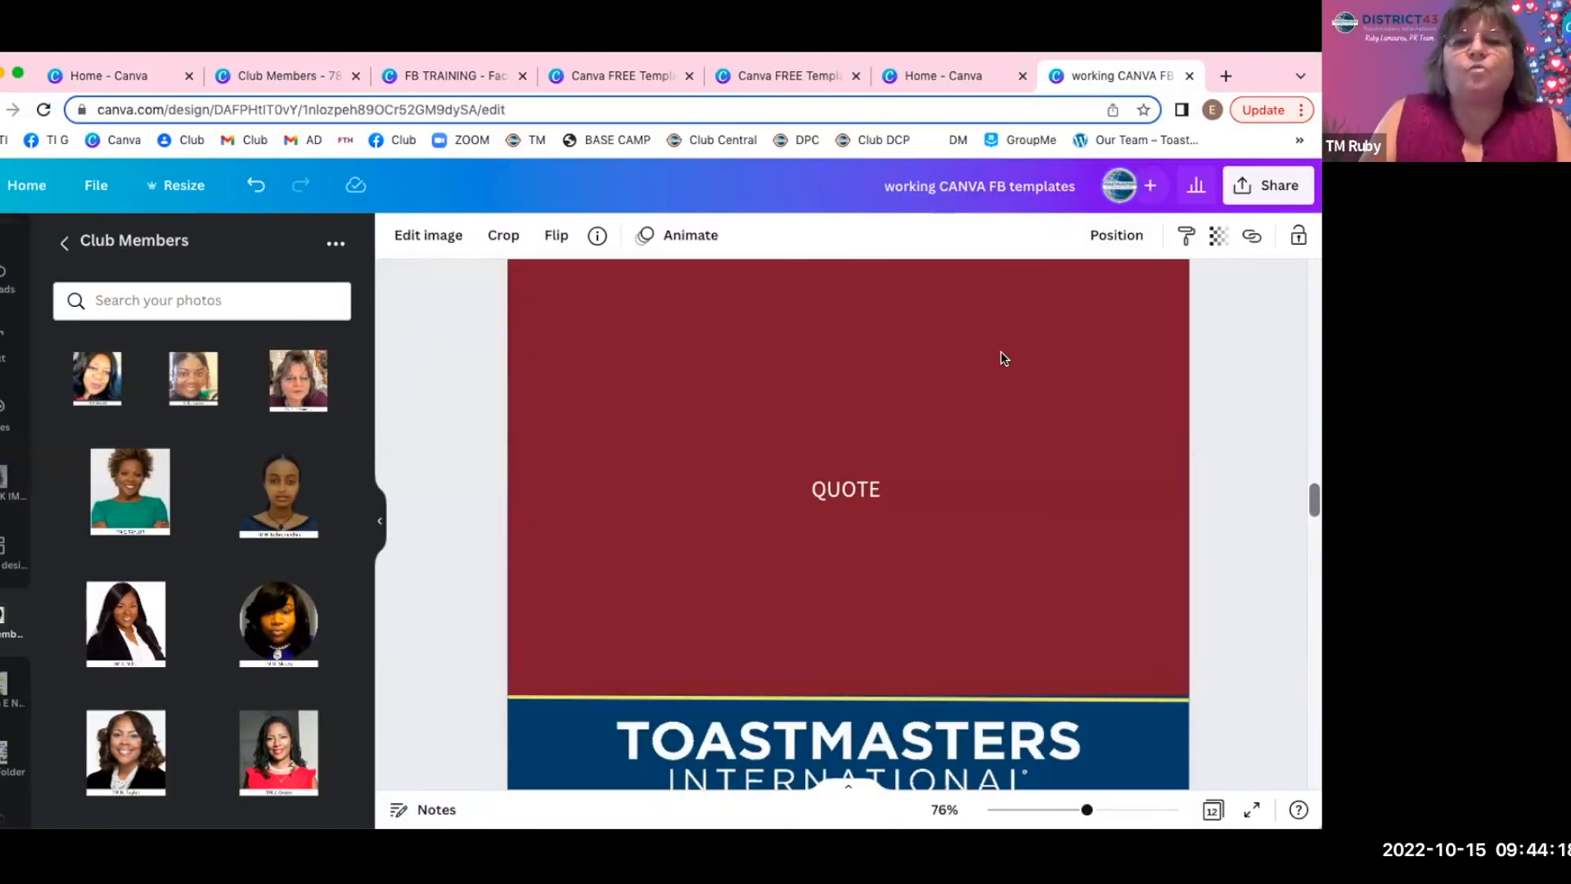
pyautogui.moveTo(1073, 810); pyautogui.dragTo(1063, 810)
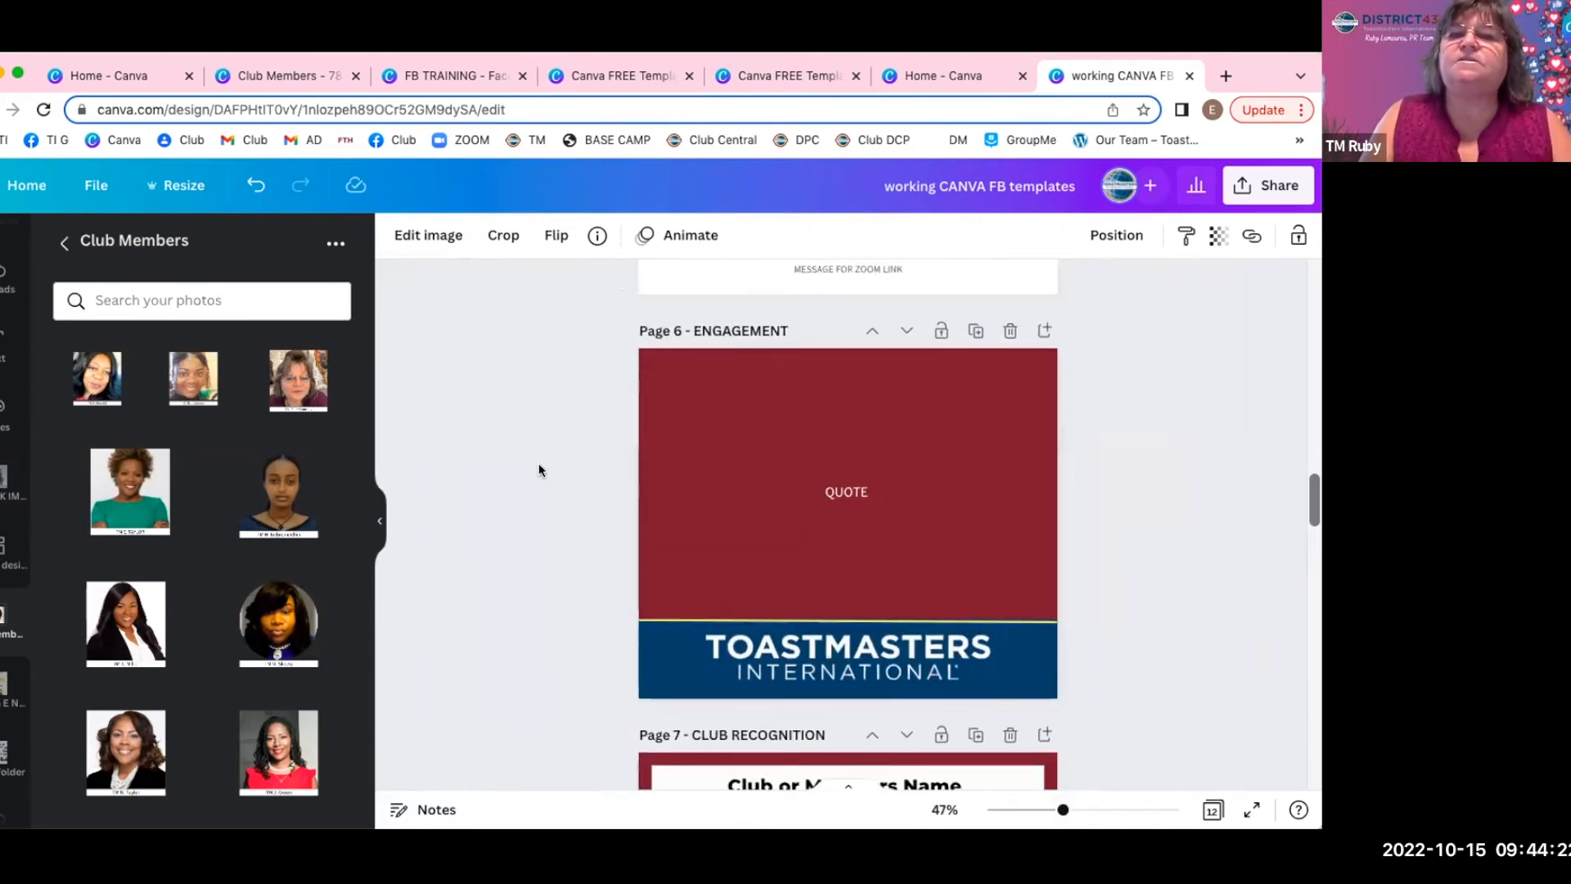
pyautogui.scroll(-1, 541, 470)
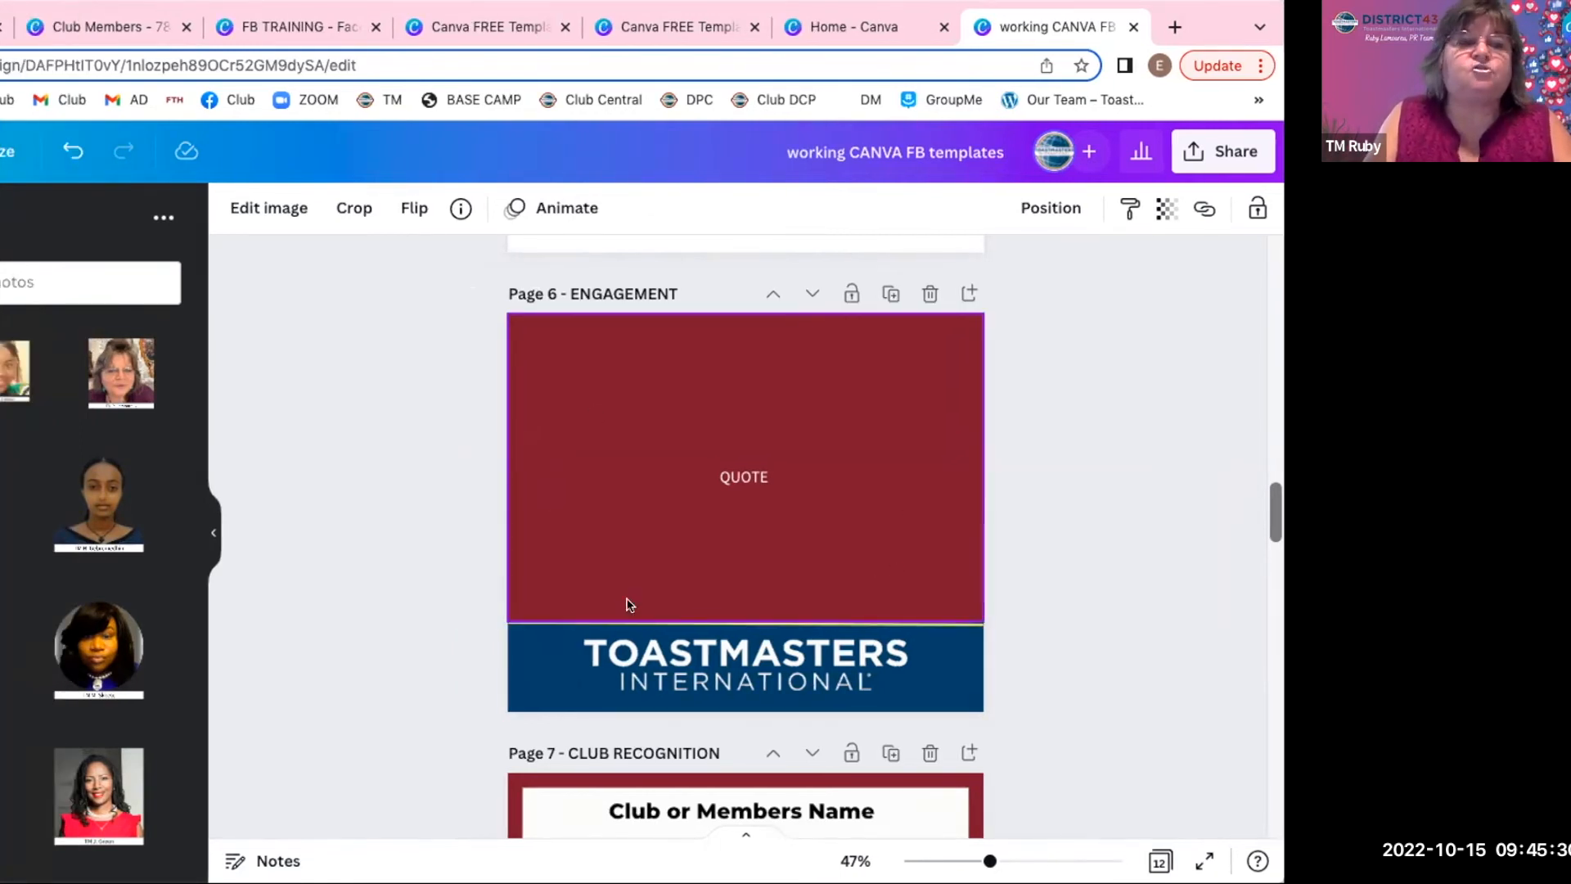
# Collapse the side panel of club photos and select the QUOTE placeholder text on the ENGAGEMENT page.
pyautogui.click(206, 534)
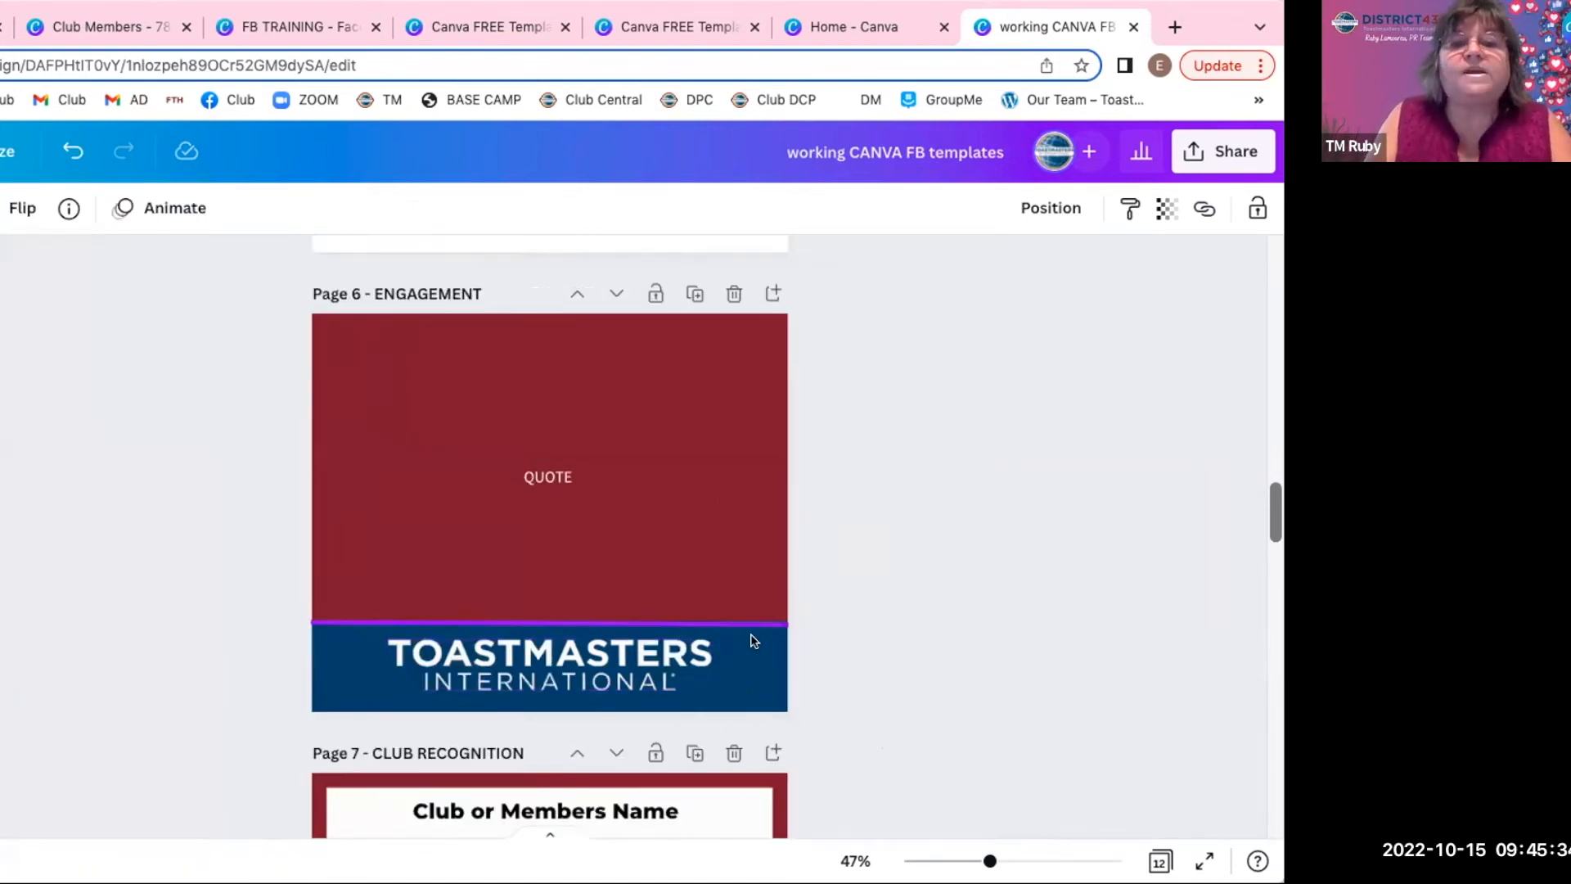
pyautogui.click(544, 474)
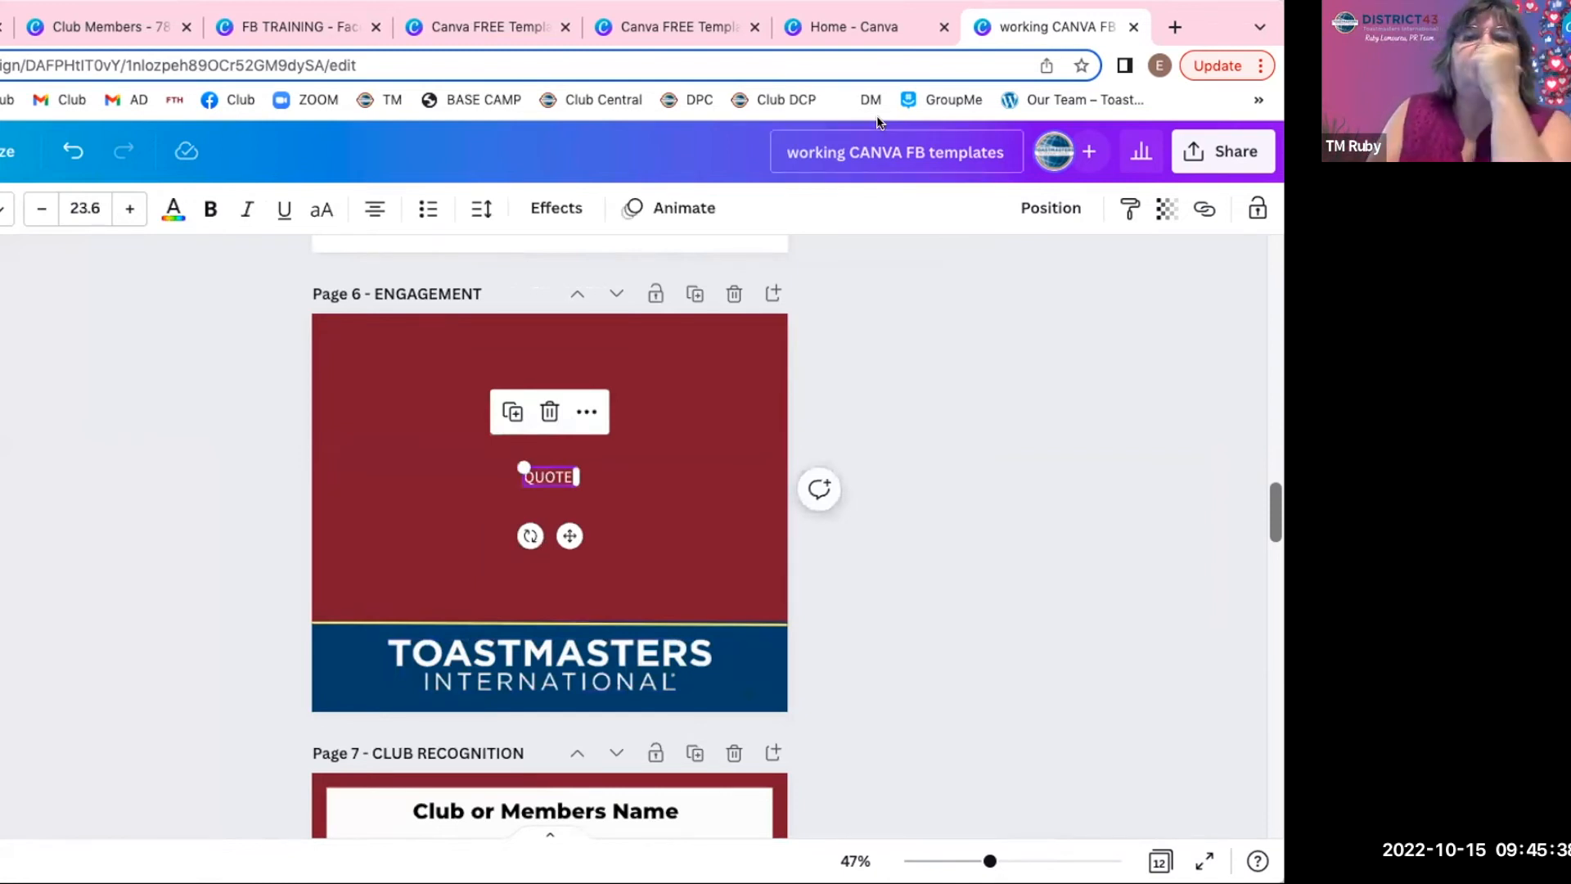
# Switch to the FB TRAINING design and examine the leadership quote graphic and the public speaking question graphic on page 4.
pyautogui.click(303, 21)
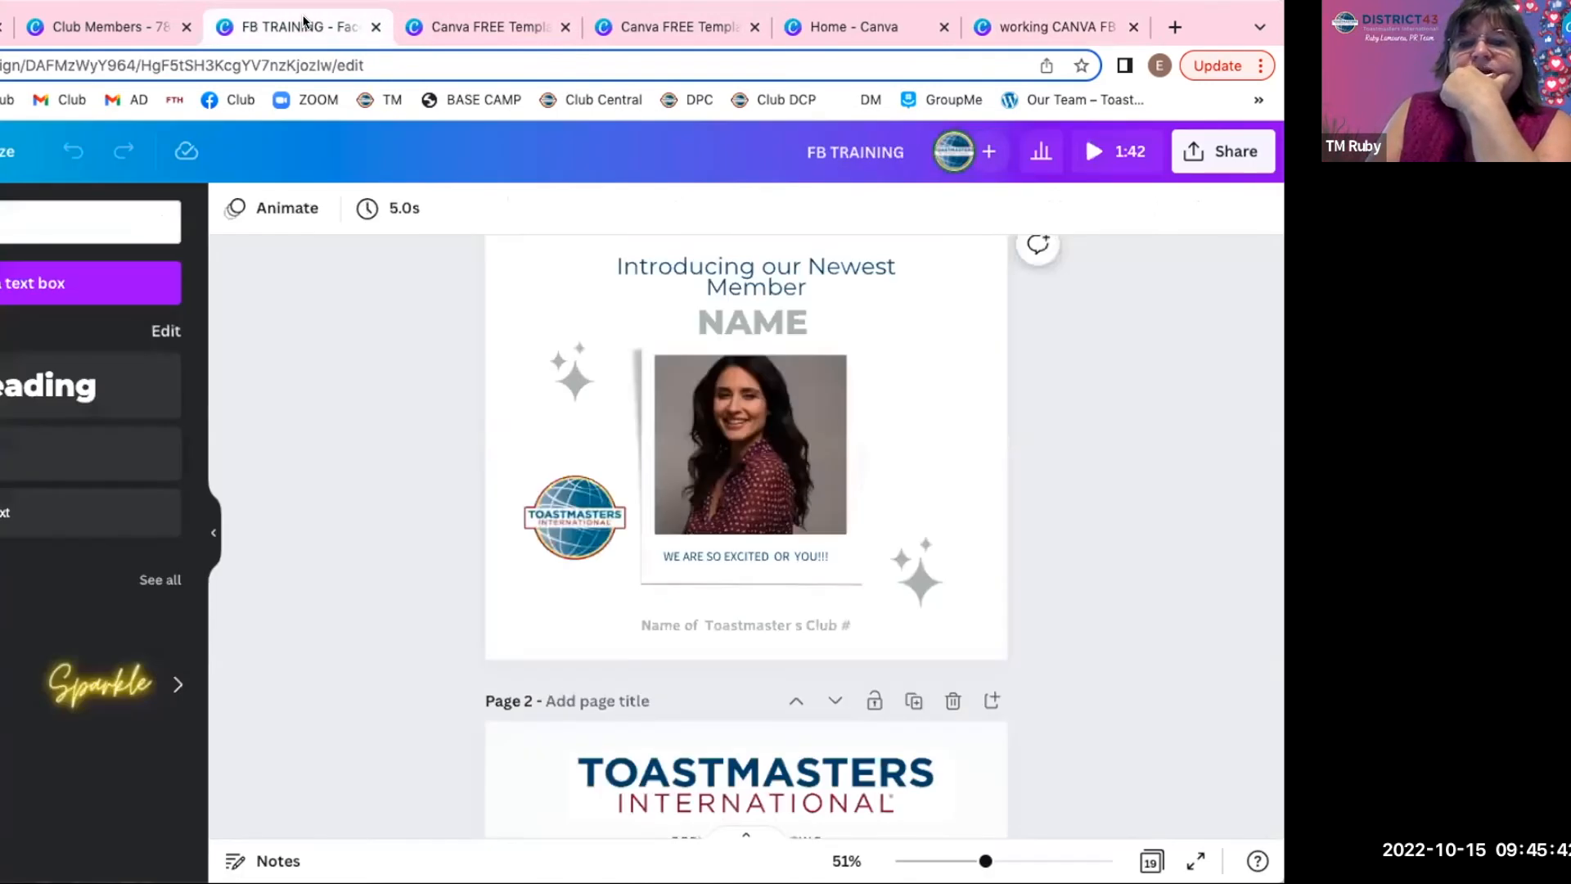
pyautogui.scroll(4, 799, 435)
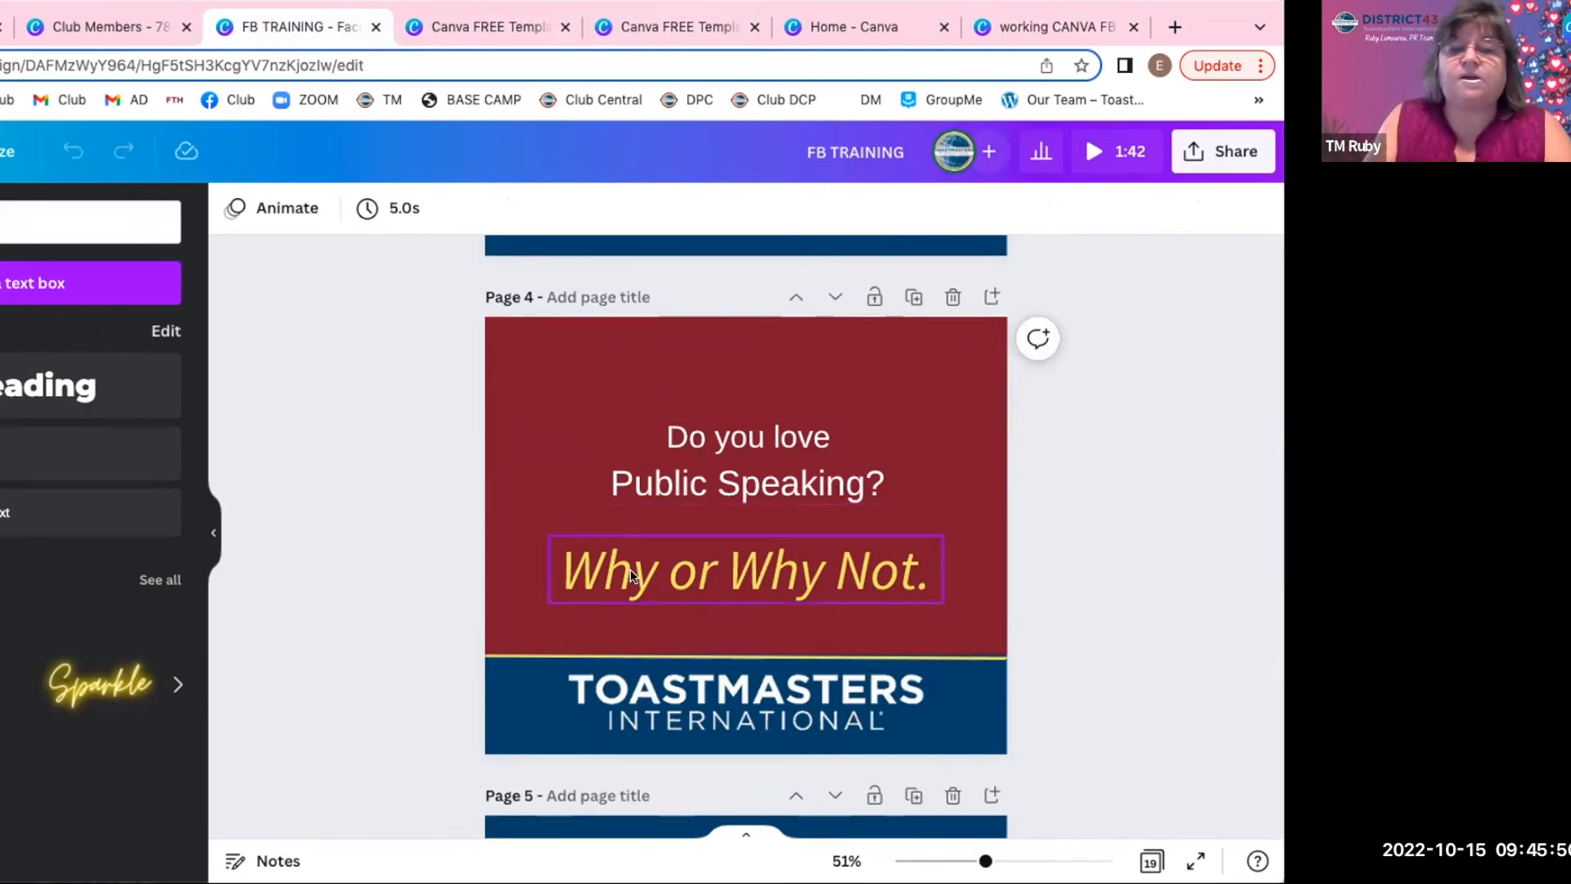
pyautogui.scroll(5, 942, 569)
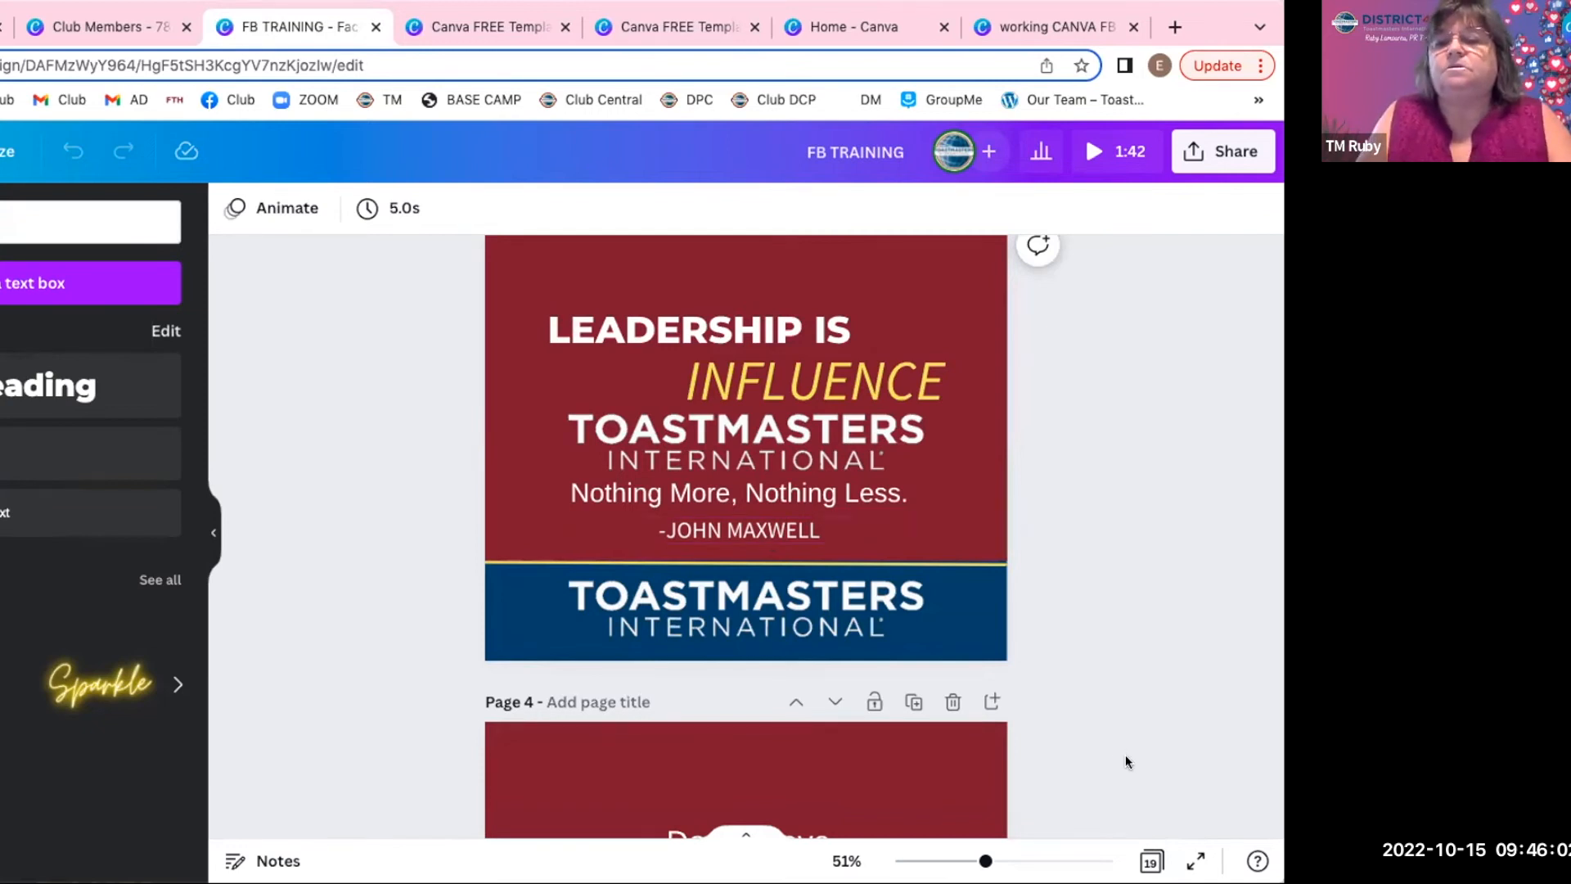
pyautogui.scroll(-5, 1126, 761)
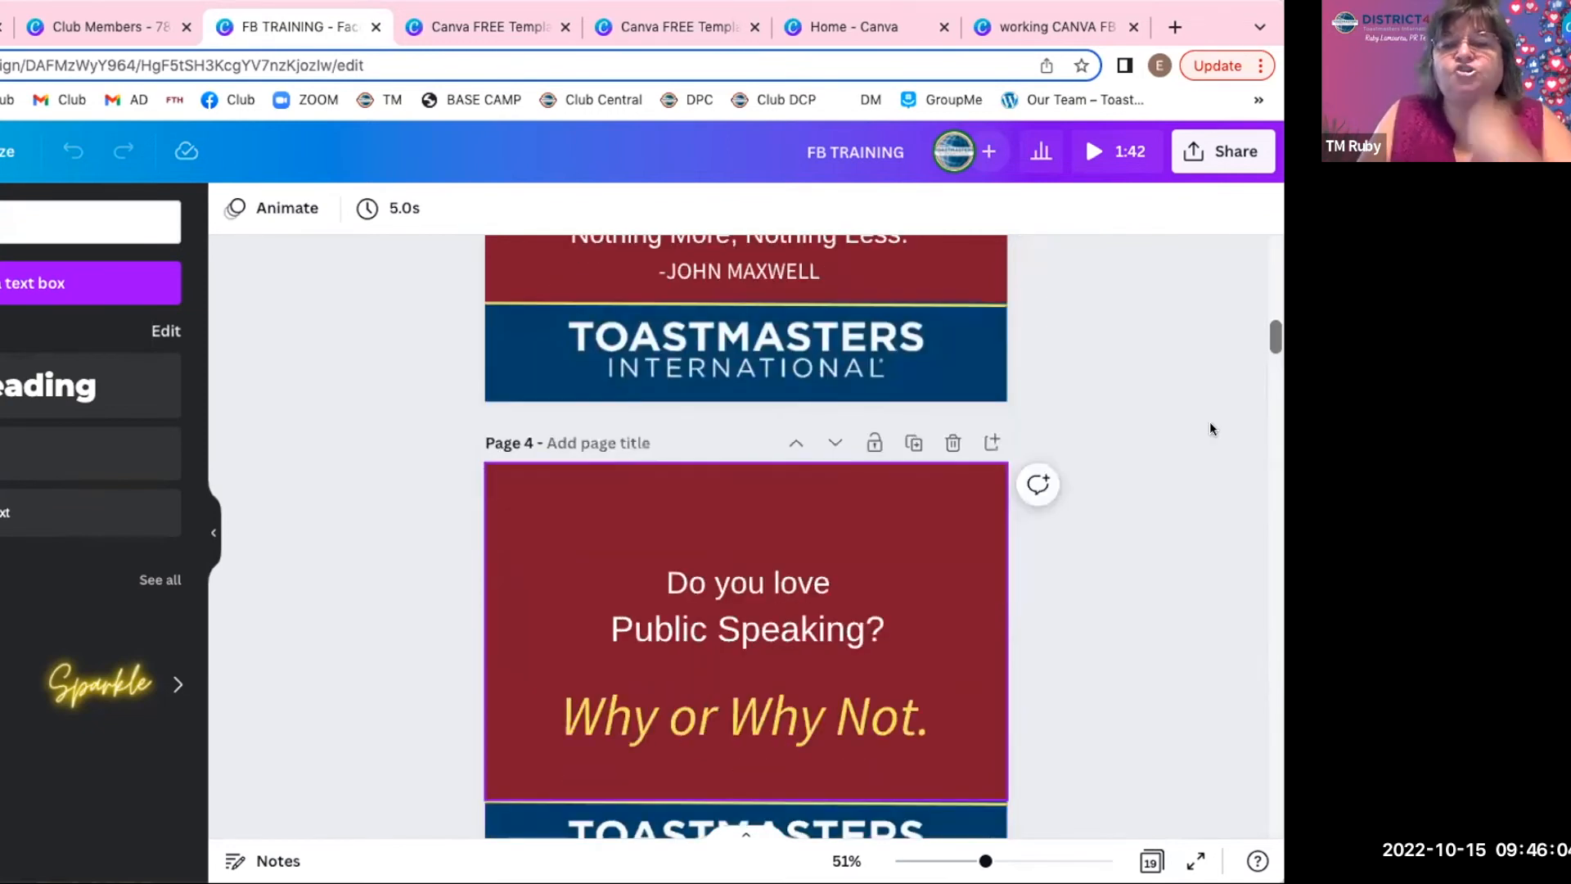